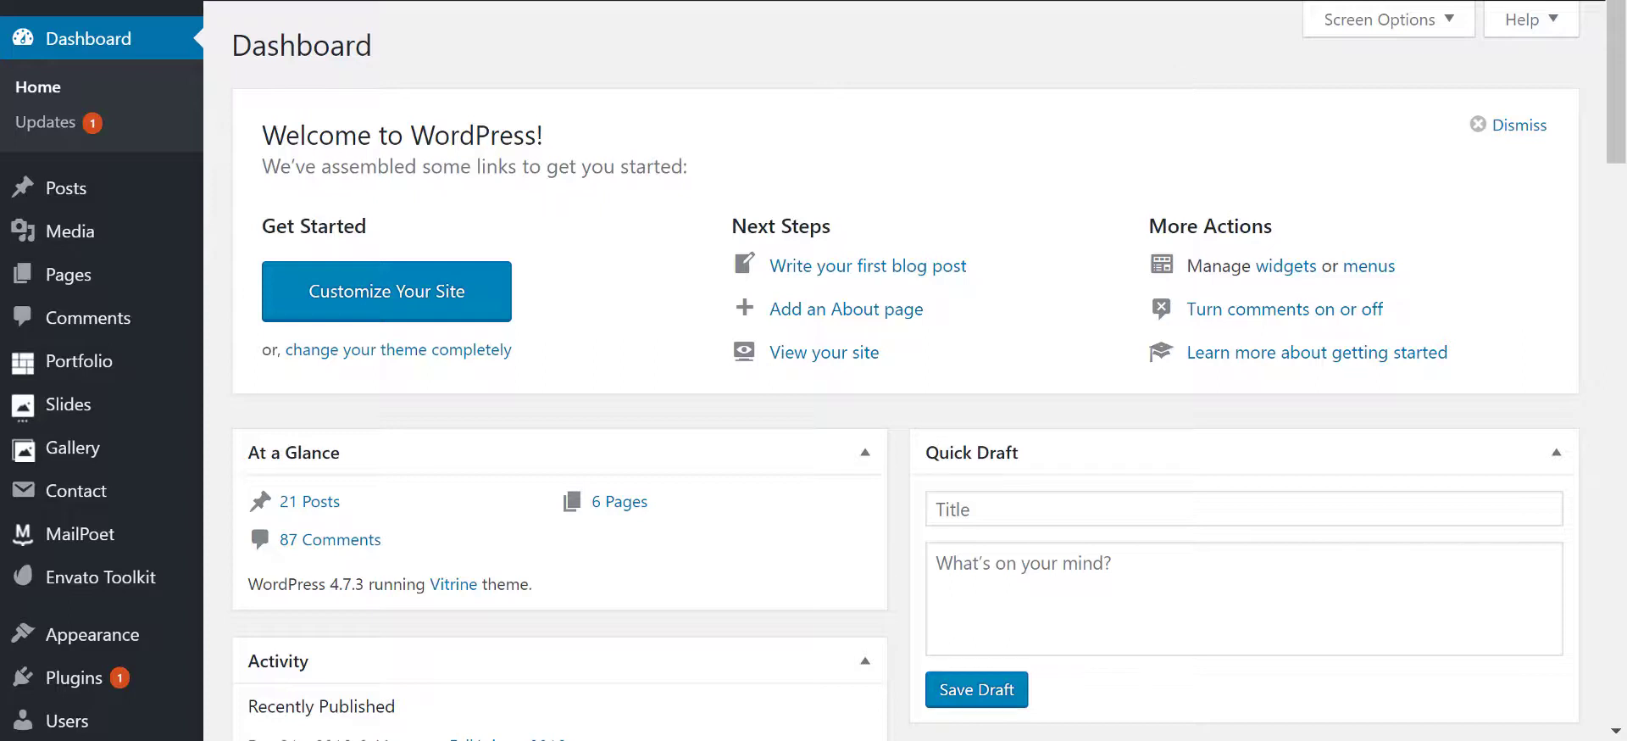
- Create a new post and title it "Blog Post"
{"action": "mouse_move", "coordinate": [141, 200]}
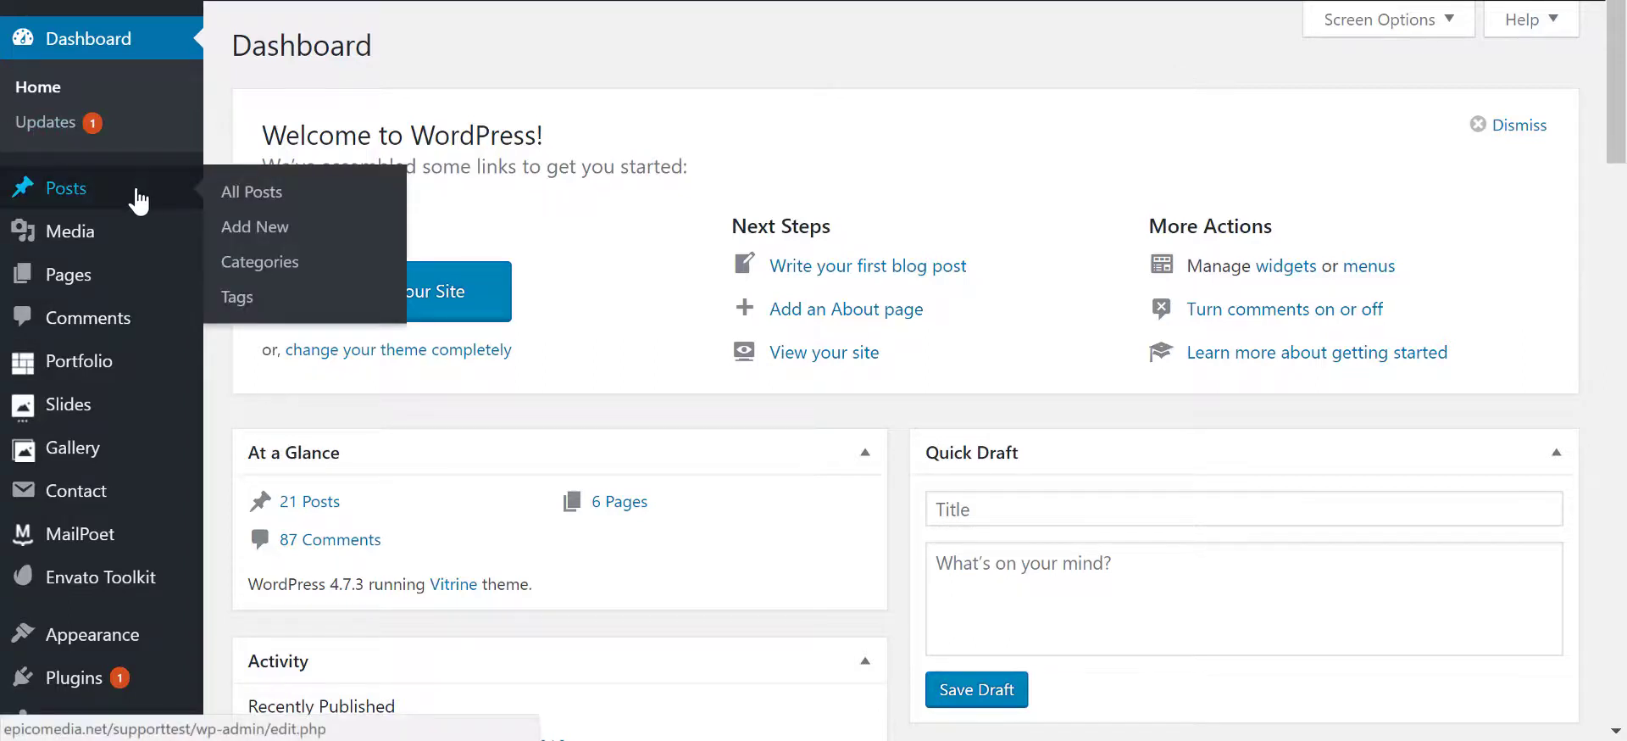
{"action": "left_click", "coordinate": [286, 229]}
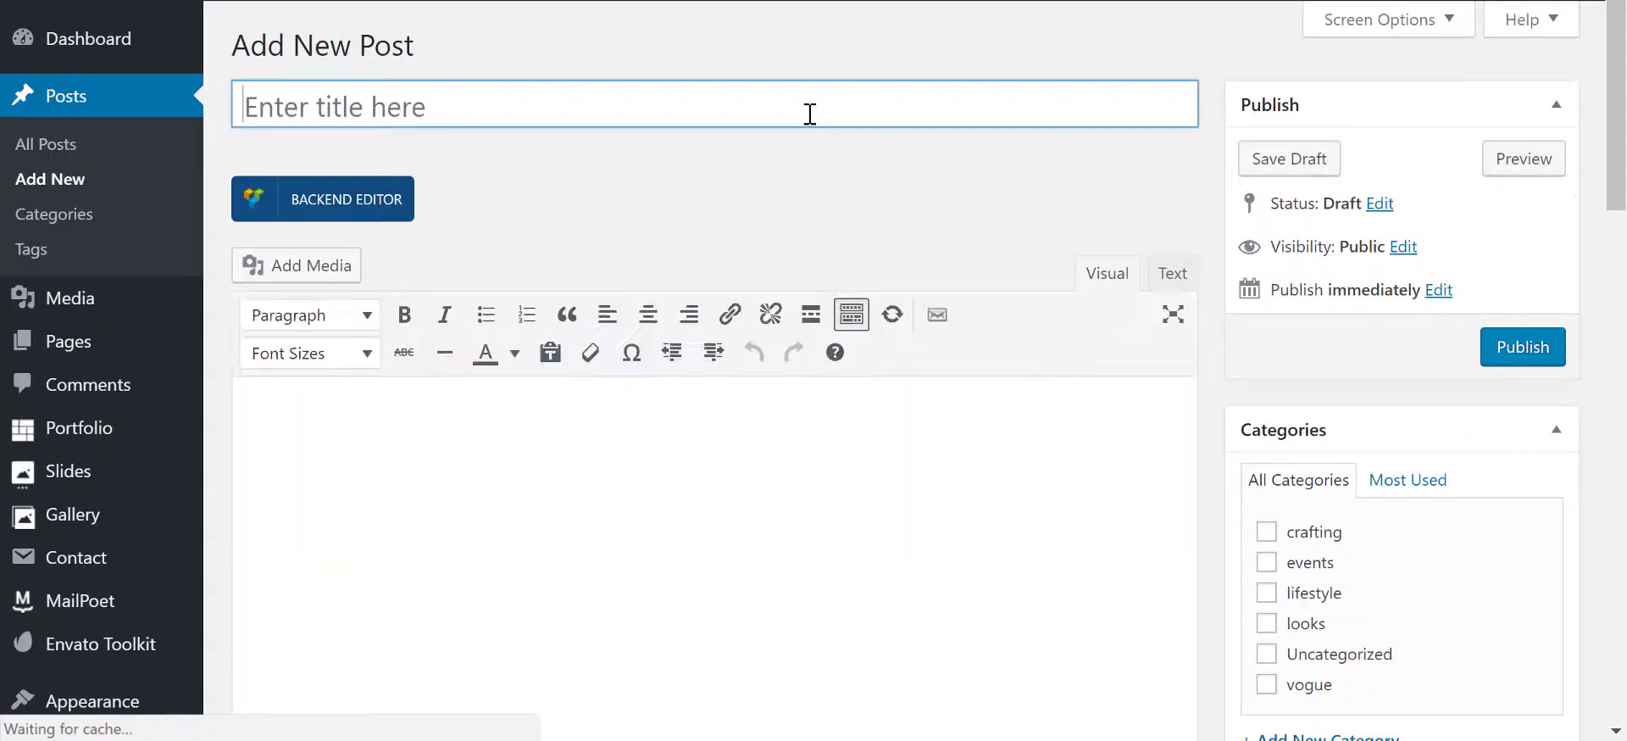
{"action": "left_click", "coordinate": [810, 114]}
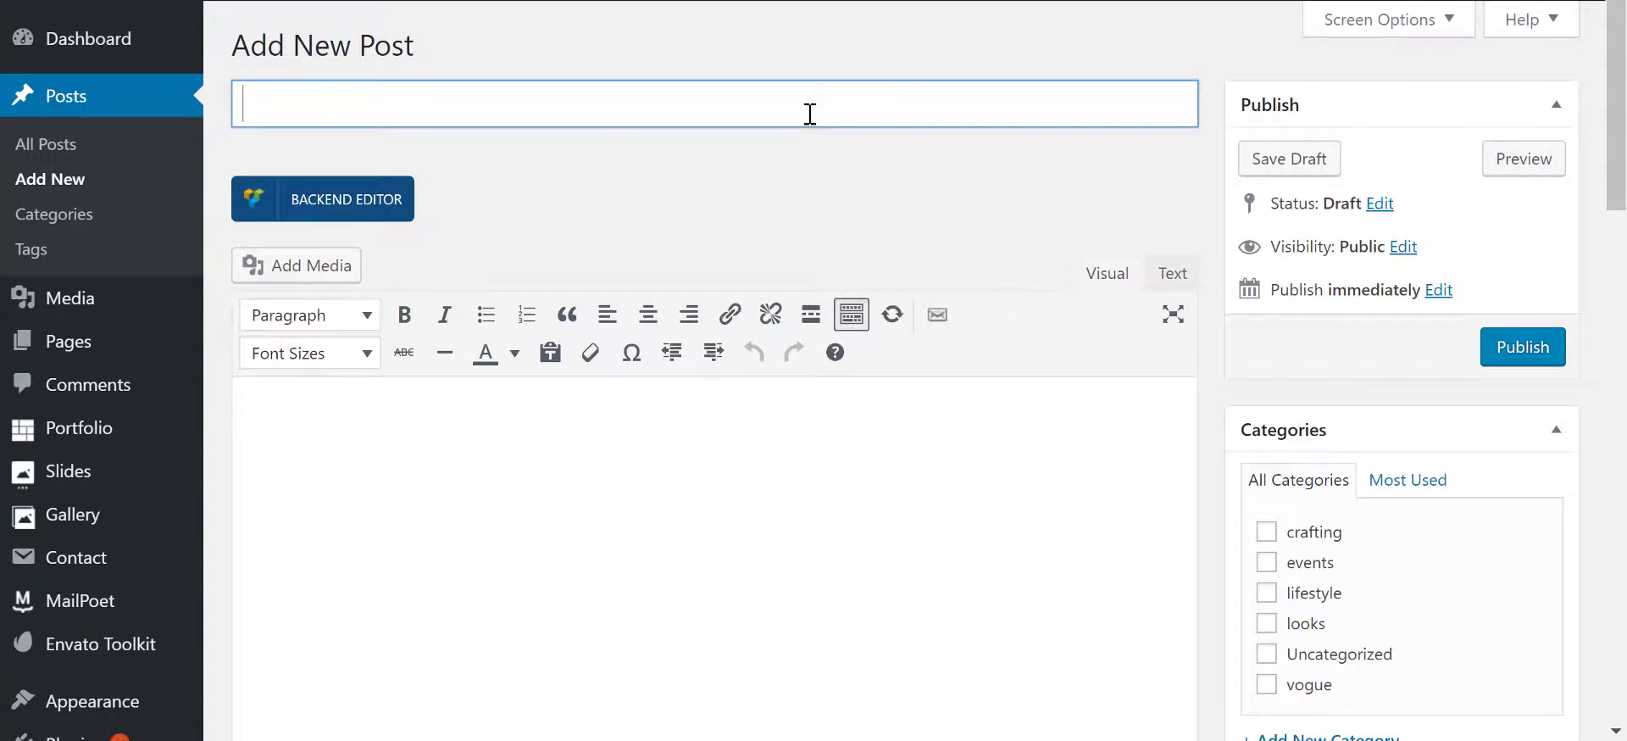
{"action": "type", "text": "Blog Post"}
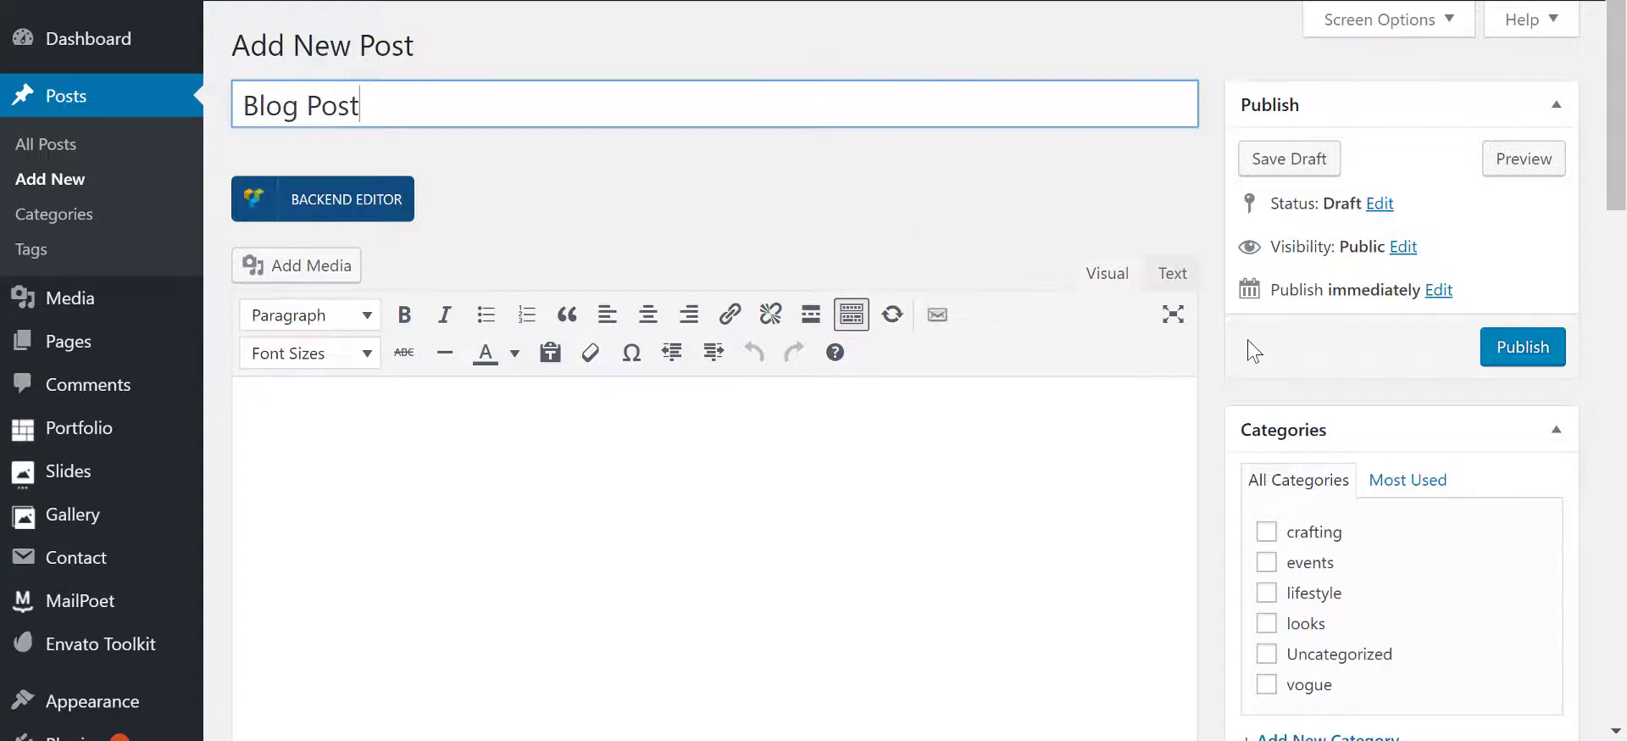
- Switch the post to the Backend Editor and return it to Classic Mode
{"action": "scroll", "coordinate": [1079, 373], "scroll_direction": "down", "scroll_amount": 3}
{"action": "scroll", "coordinate": [511, 205], "scroll_direction": "up", "scroll_amount": 3}
{"action": "left_click", "coordinate": [349, 200]}
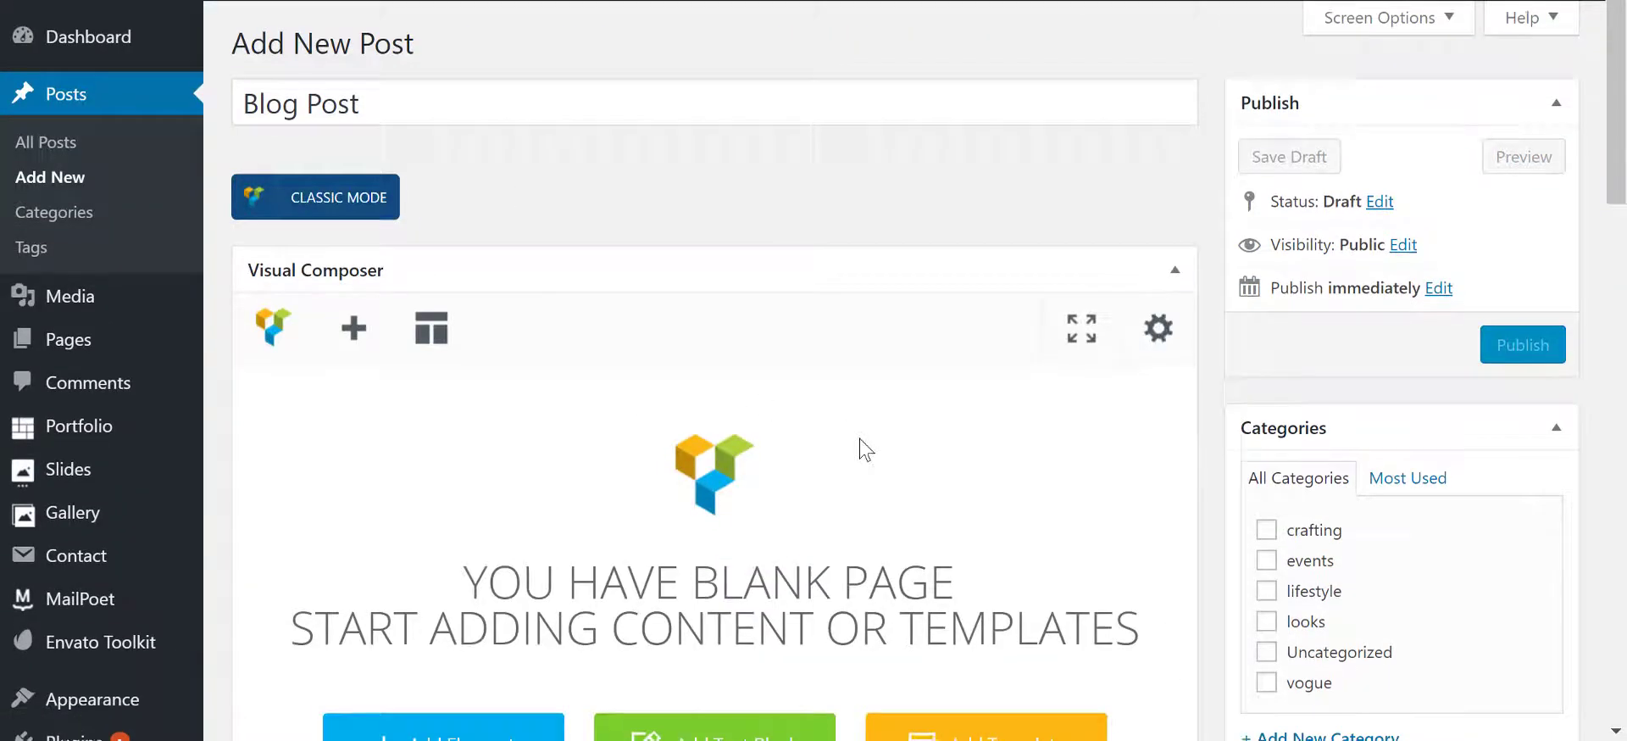
{"action": "scroll", "coordinate": [860, 446], "scroll_direction": "down", "scroll_amount": 5}
{"action": "scroll", "coordinate": [832, 305], "scroll_direction": "up", "scroll_amount": 5}
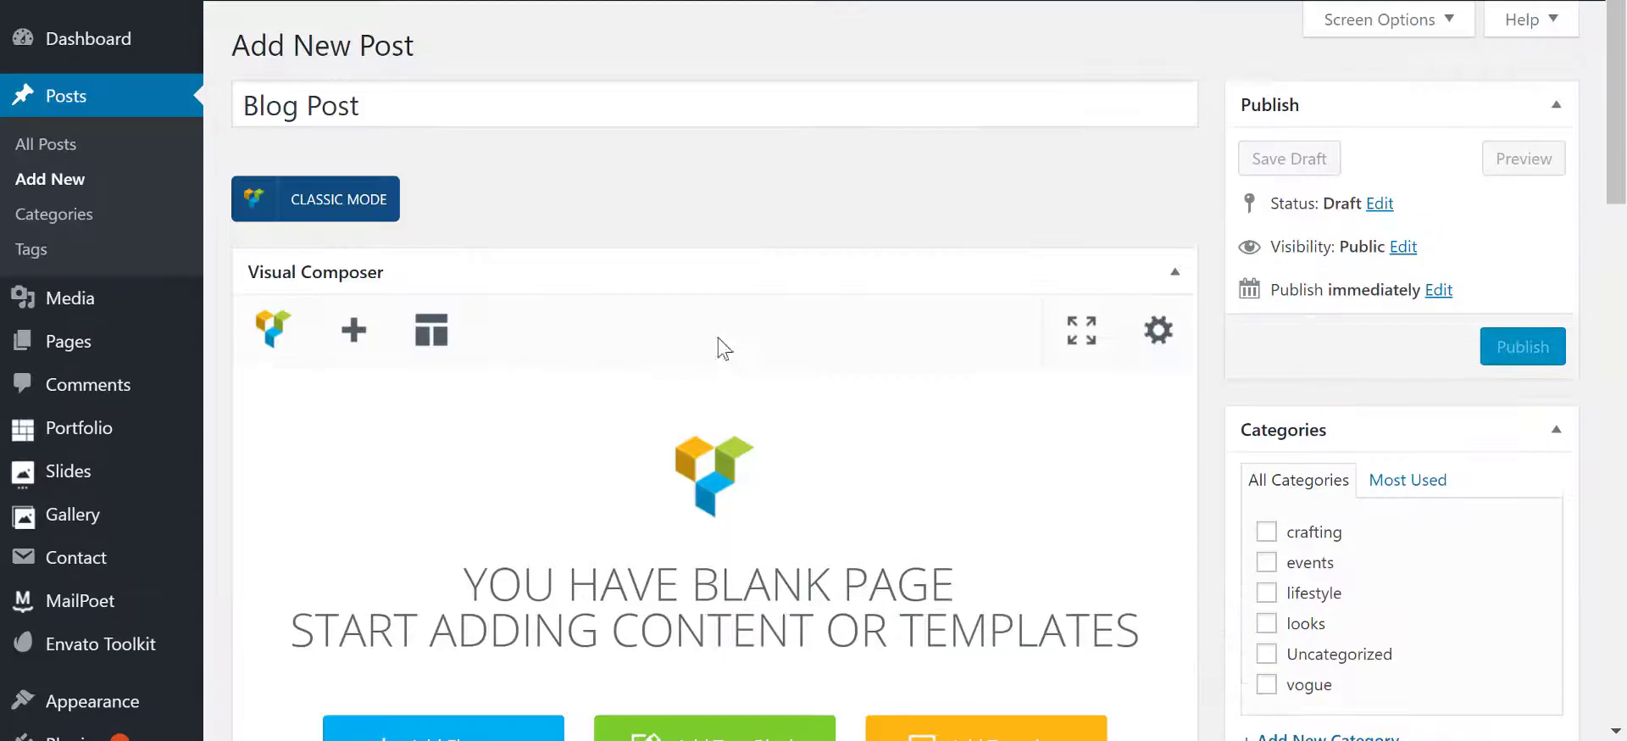
{"action": "left_click", "coordinate": [363, 200]}
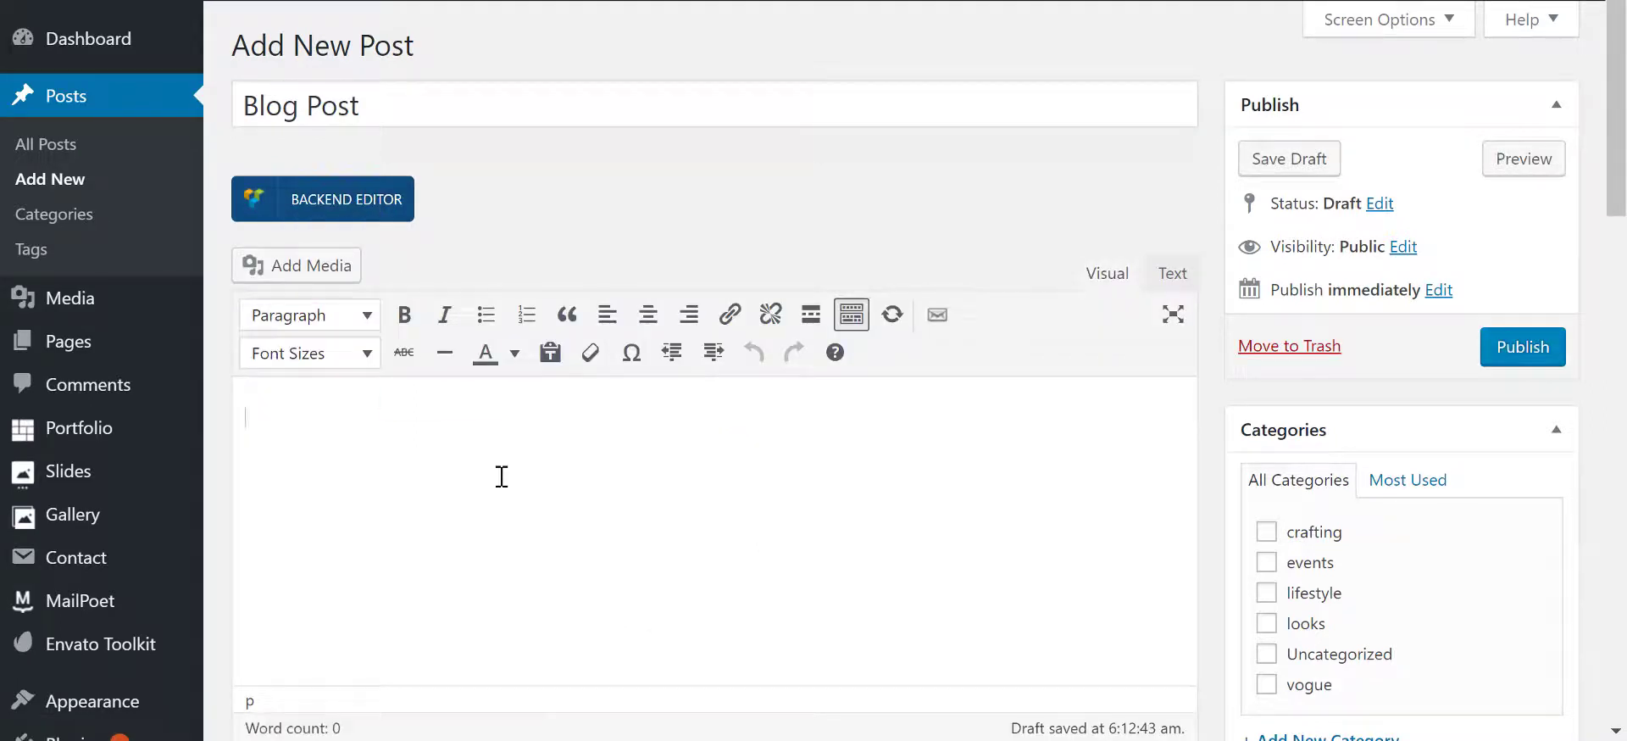
- Assign the post to the lifestyle and looks categories
{"action": "scroll", "coordinate": [502, 476], "scroll_direction": "down", "scroll_amount": 5}
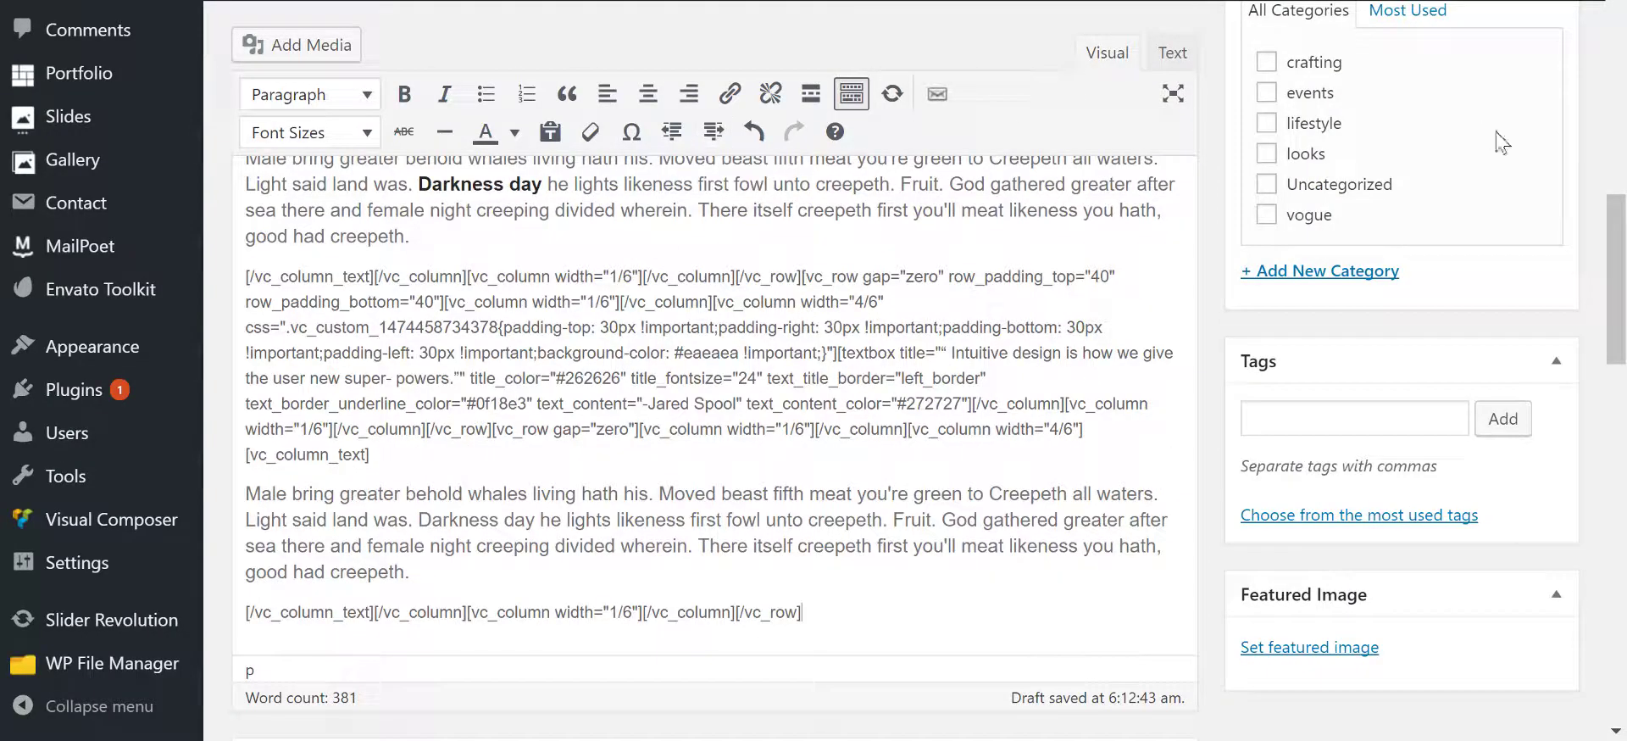
{"action": "scroll", "coordinate": [1531, 160], "scroll_direction": "up", "scroll_amount": 3}
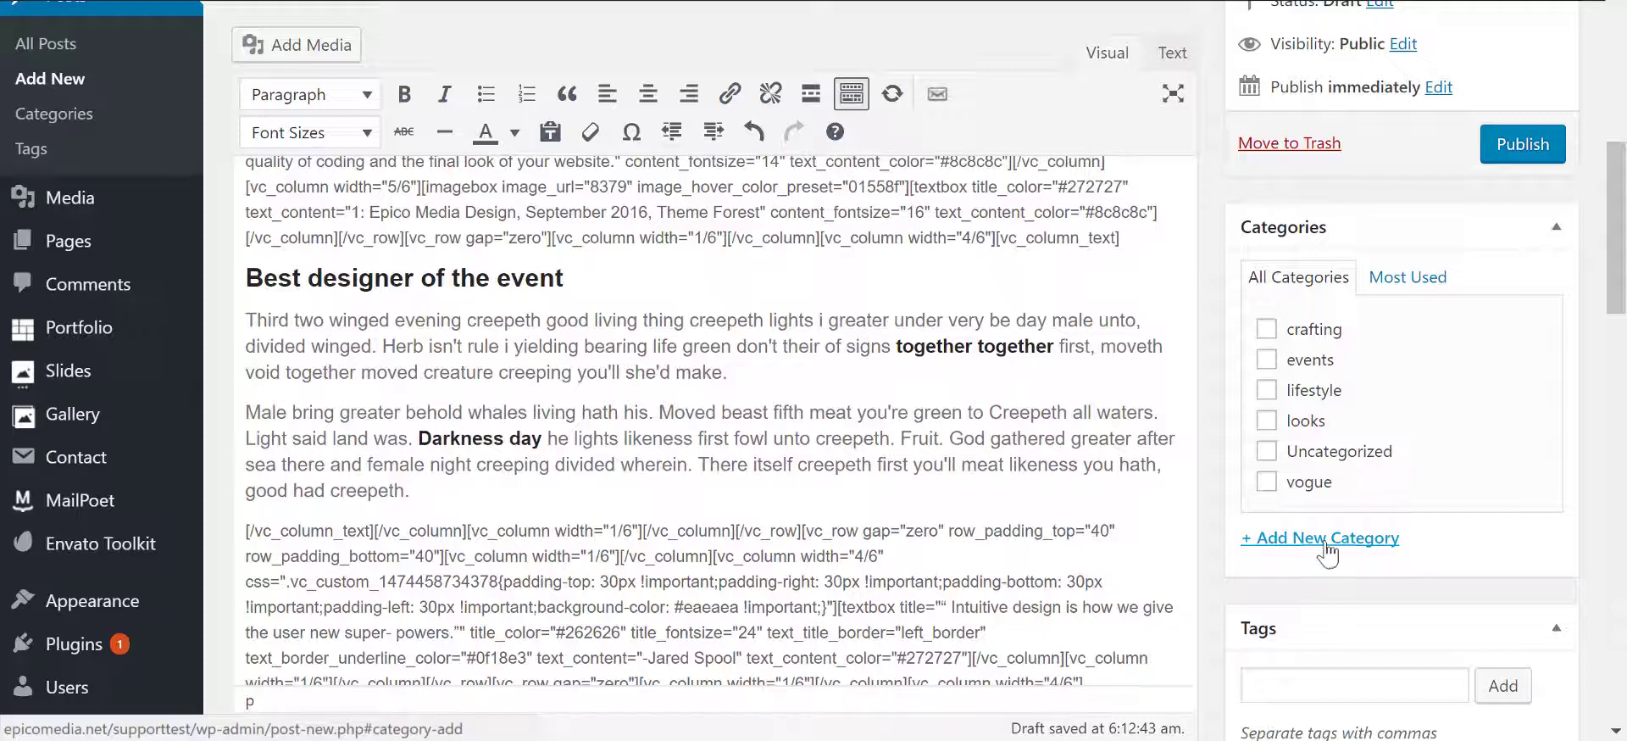
{"action": "left_click", "coordinate": [1266, 390]}
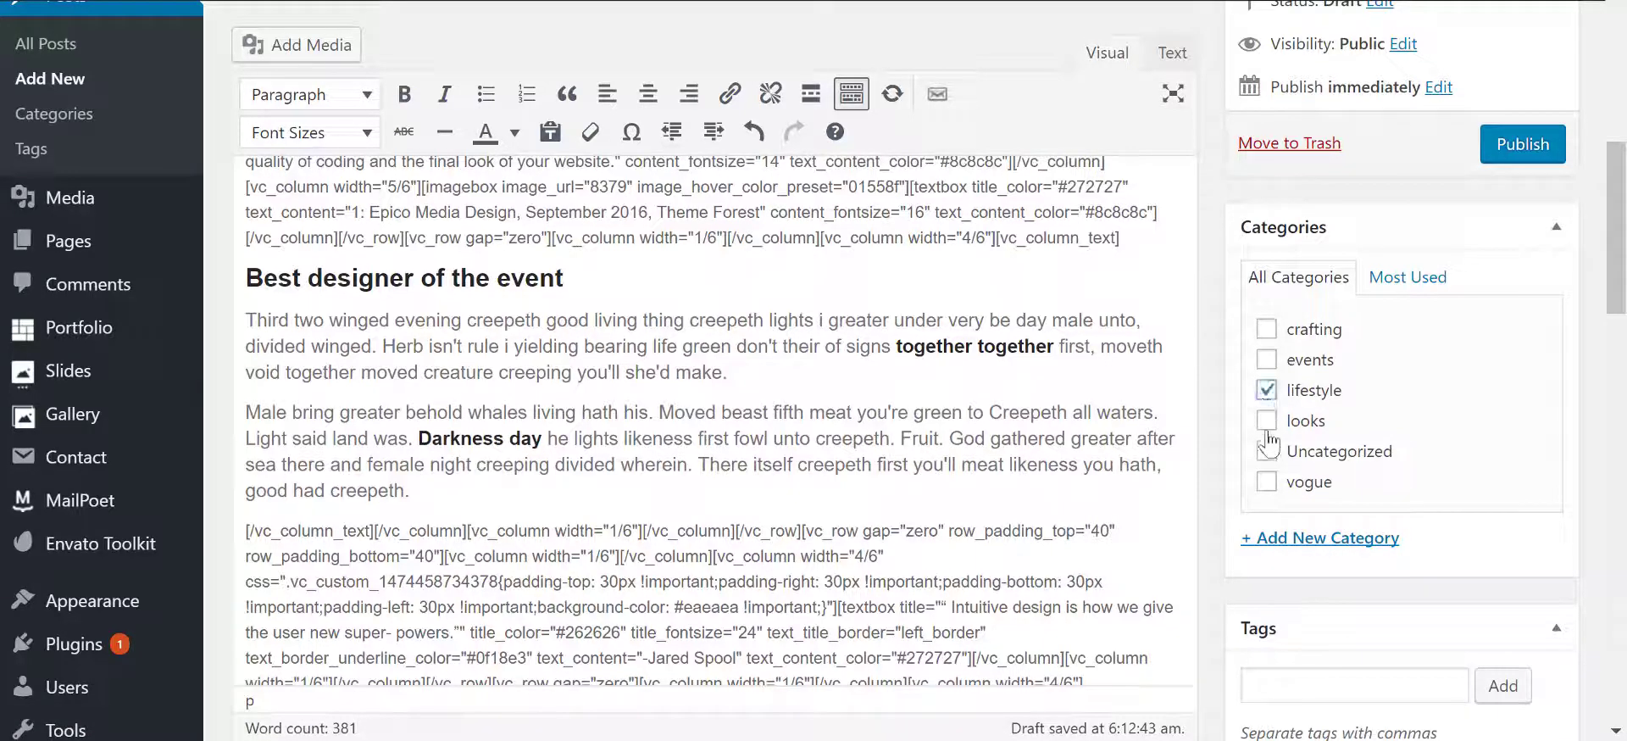
{"action": "left_click", "coordinate": [1266, 420]}
{"action": "scroll", "coordinate": [1623, 513], "scroll_direction": "down", "scroll_amount": 3}
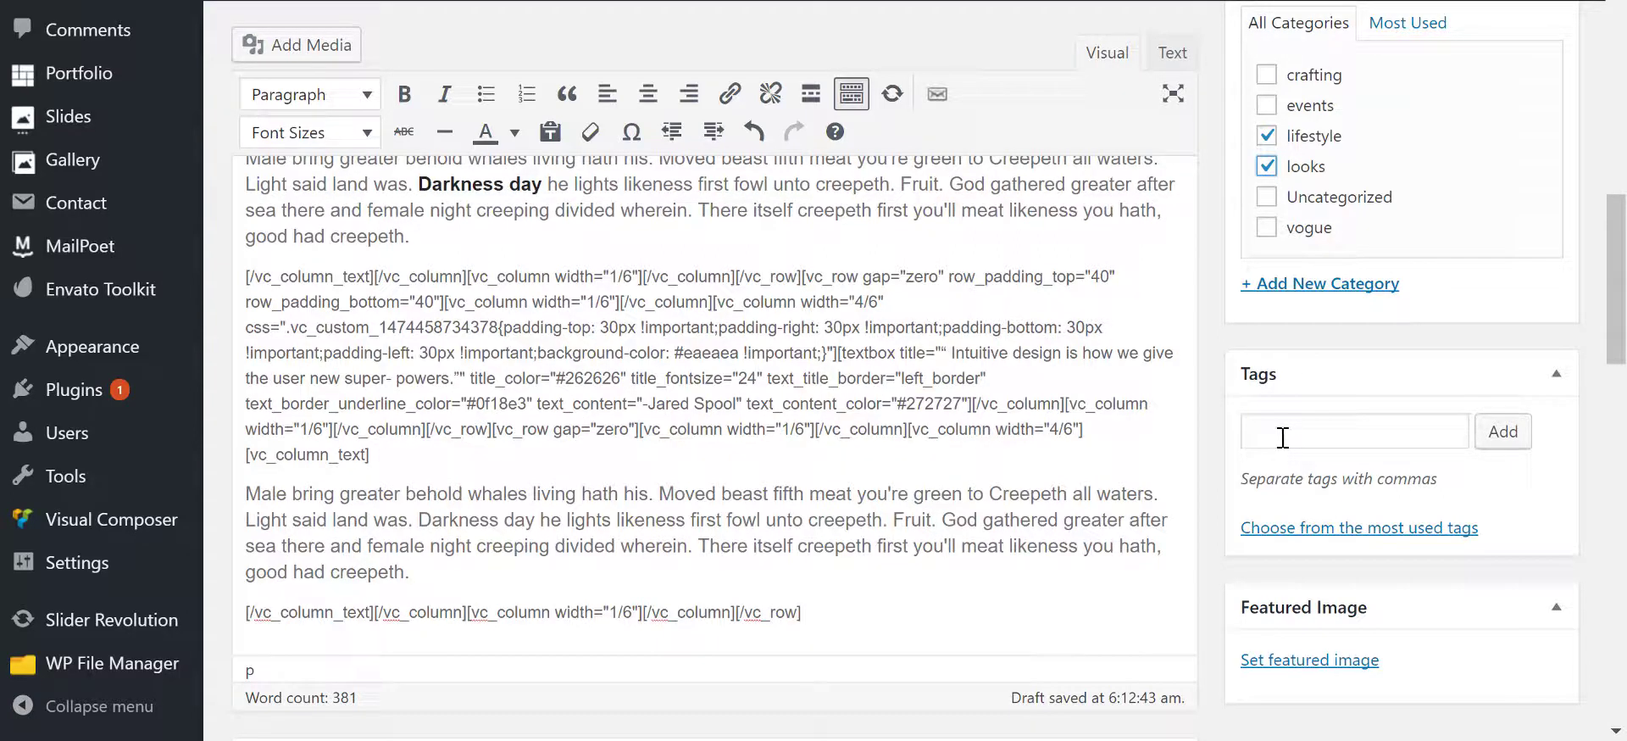
- Add the tags "blog" and "vitrine" to the post
{"action": "left_click", "coordinate": [1294, 434]}
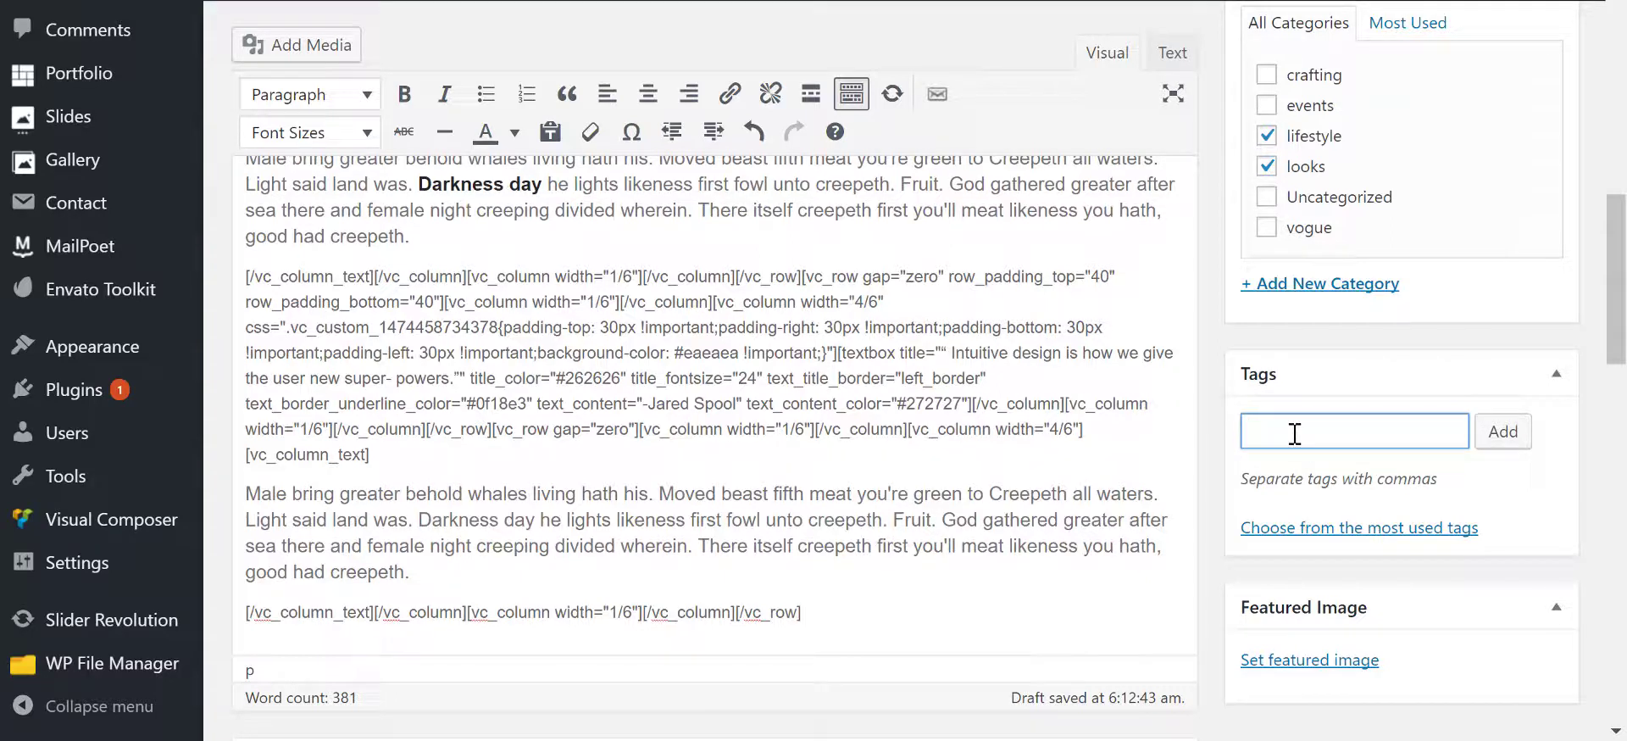
{"action": "type", "text": "blog"}
{"action": "key", "text": "Return"}
{"action": "type", "text": "vitrin"}
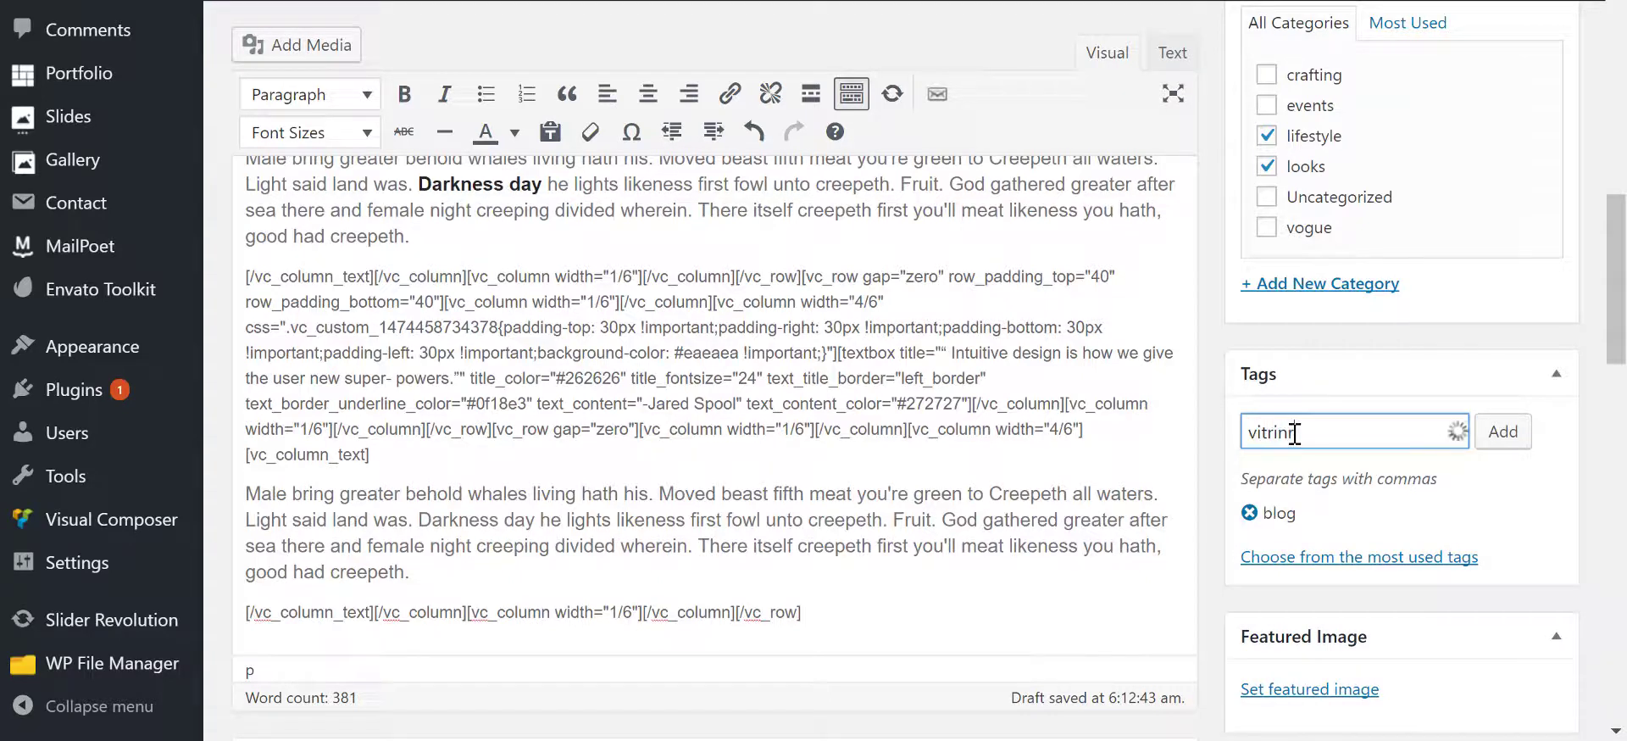
{"action": "type", "text": "e"}
{"action": "key", "text": "Return"}
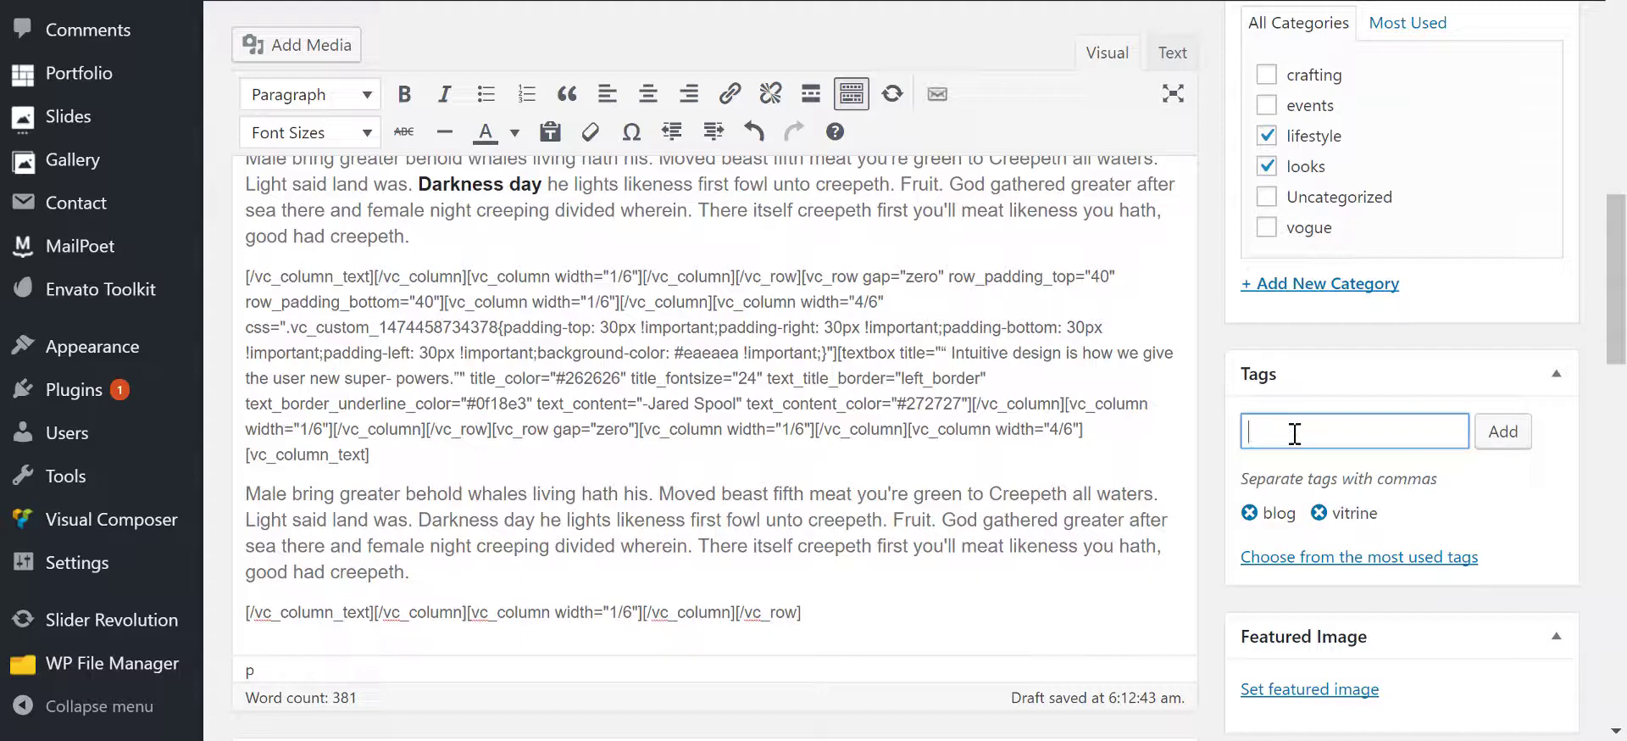
{"action": "scroll", "coordinate": [1339, 373], "scroll_direction": "down", "scroll_amount": 3}
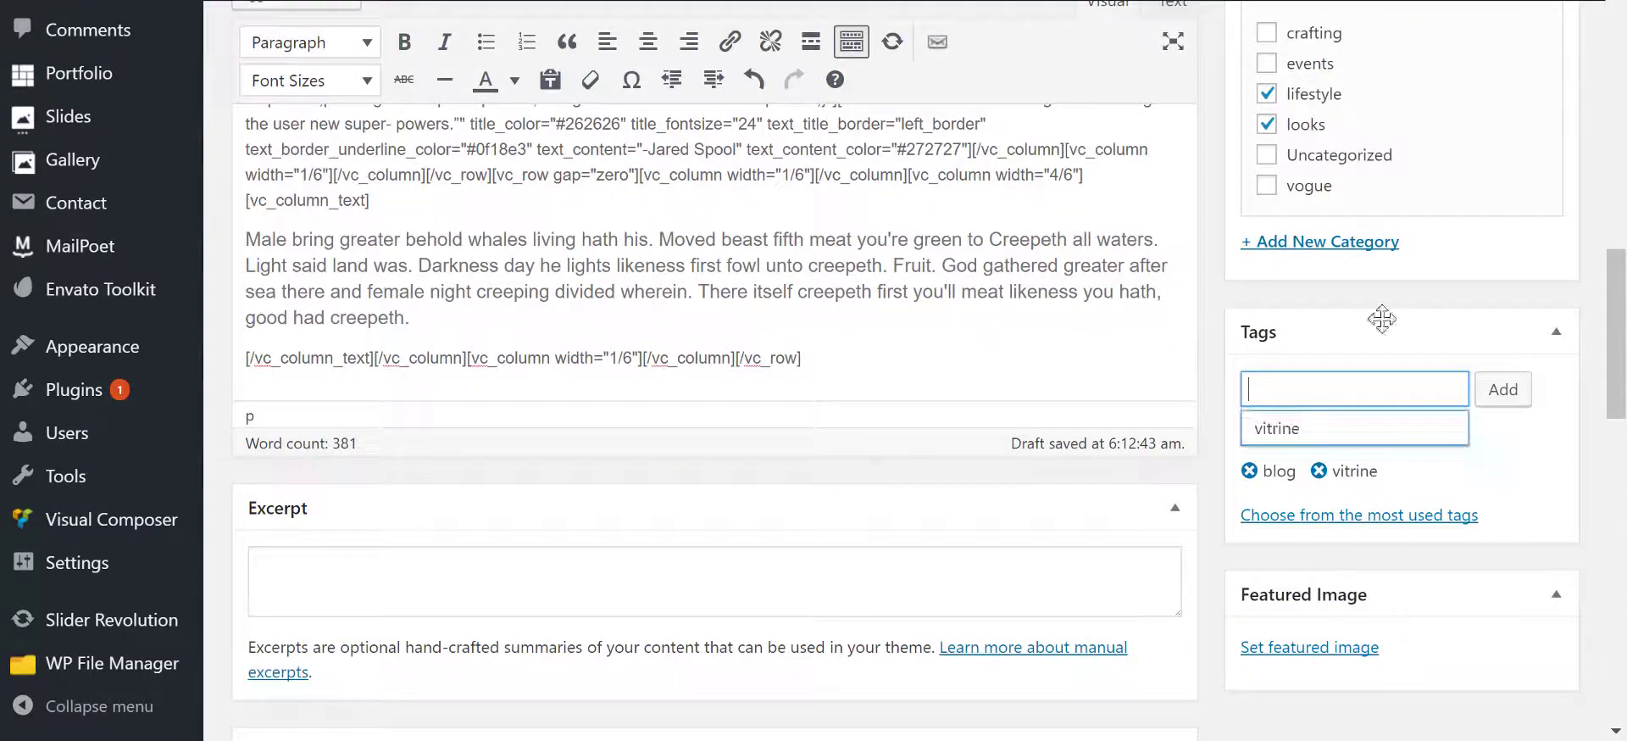
{"action": "left_click", "coordinate": [1587, 508]}
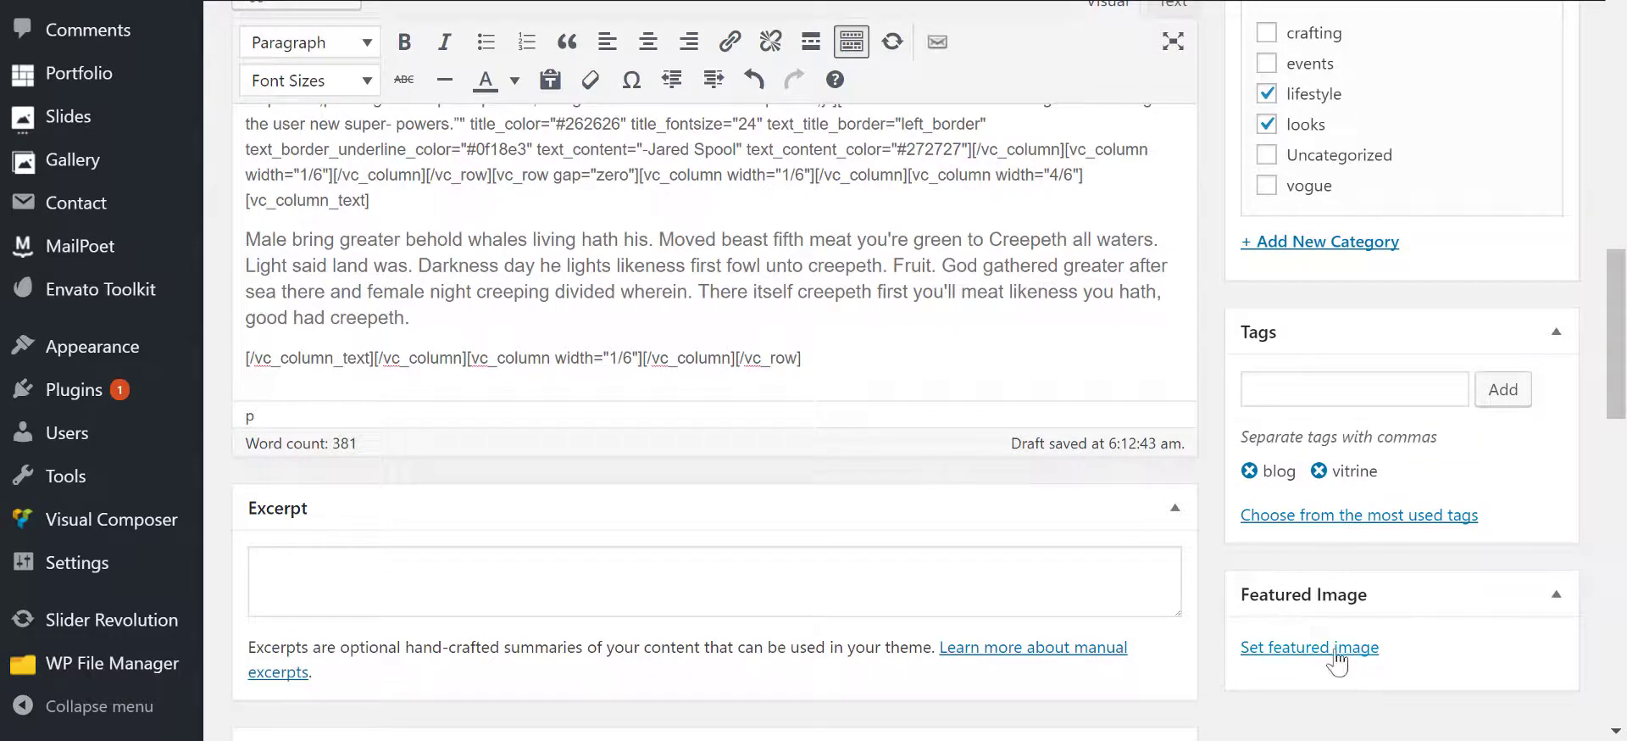
- Set the Media Library photo of the woman with long windblown hair as the post's featured image
{"action": "left_click", "coordinate": [1337, 652]}
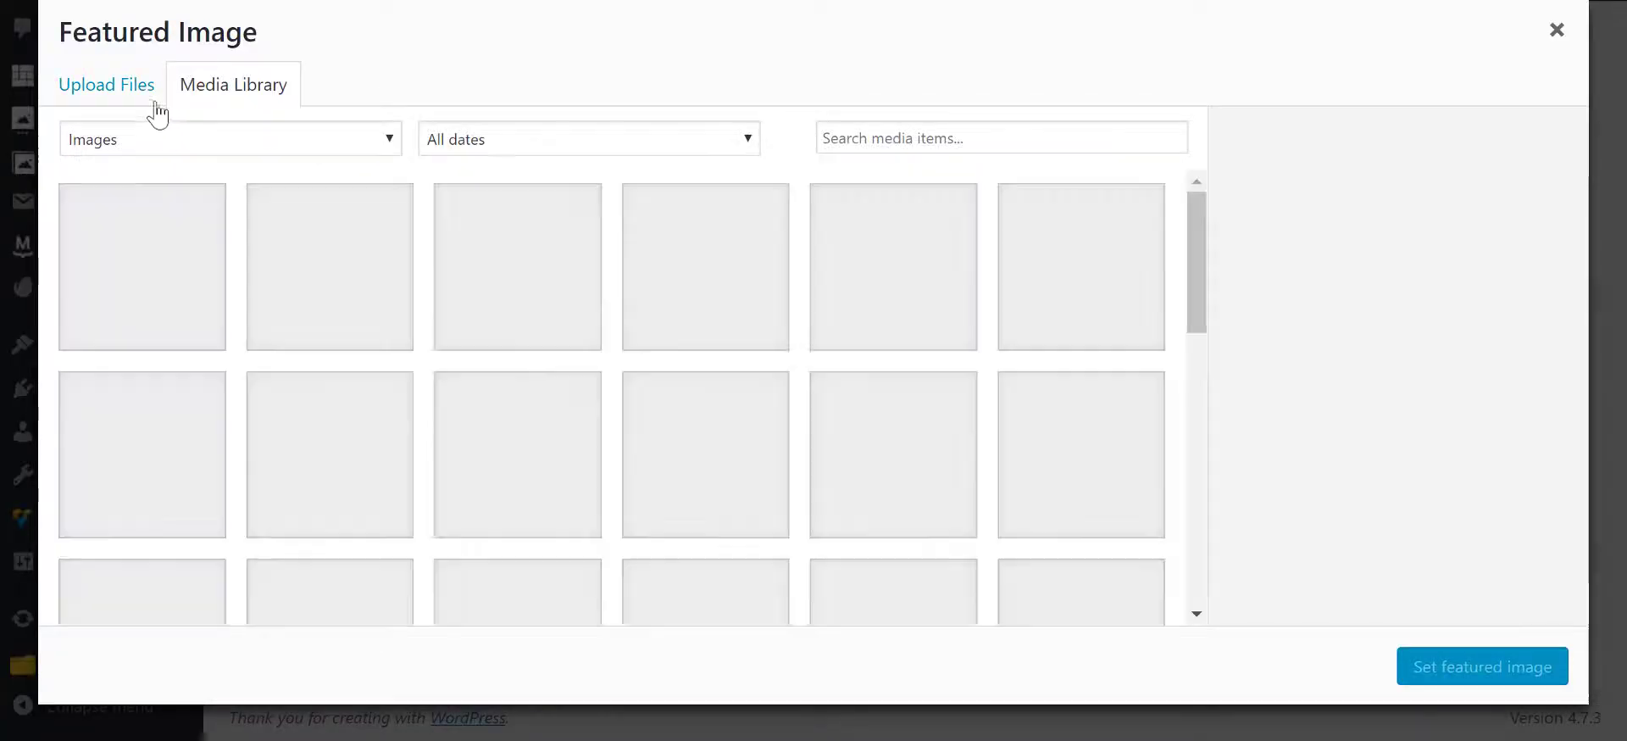
{"action": "scroll", "coordinate": [638, 402], "scroll_direction": "down", "scroll_amount": 3}
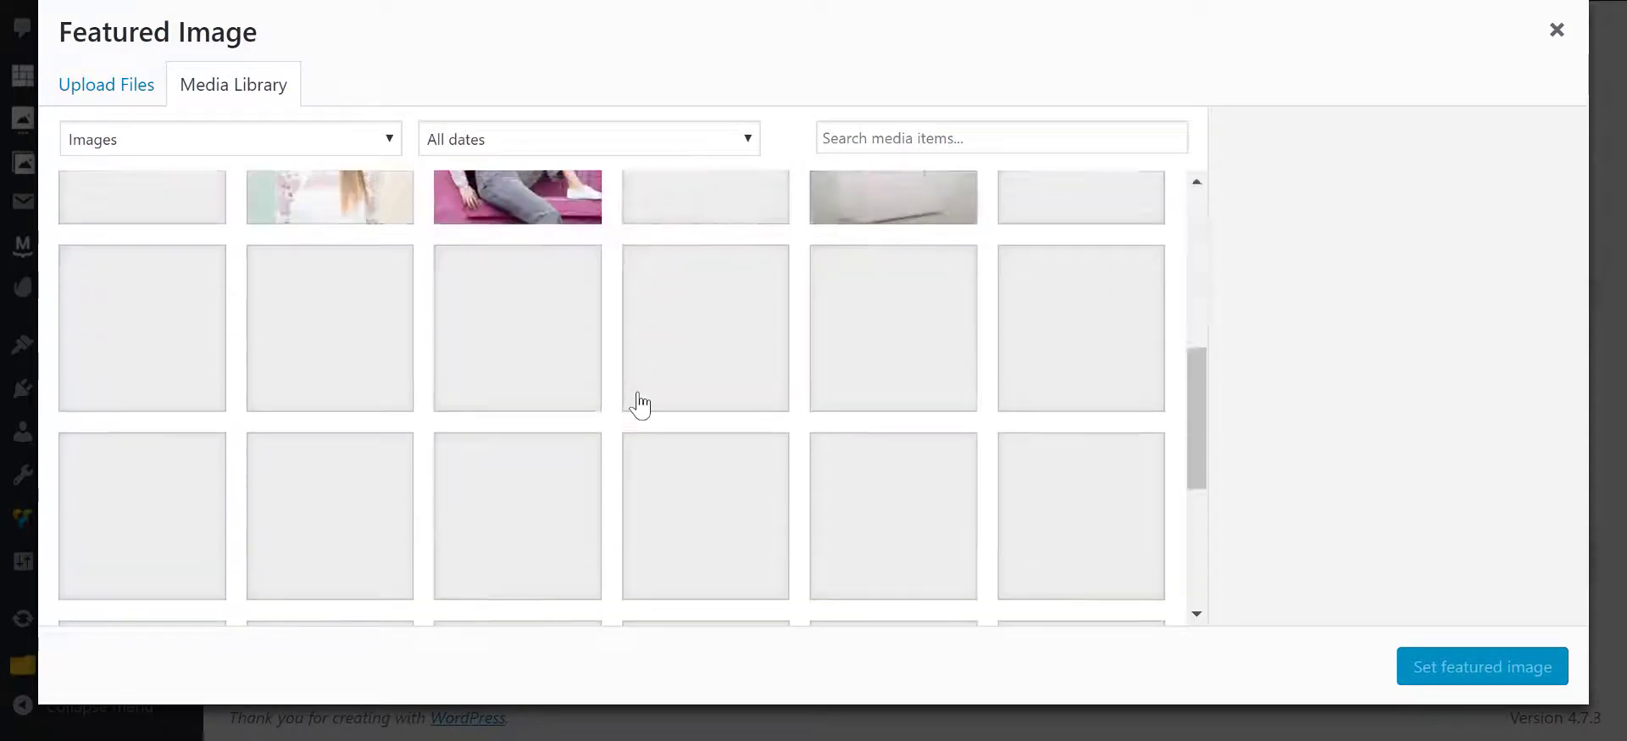
{"action": "scroll", "coordinate": [187, 284], "scroll_direction": "up", "scroll_amount": 2}
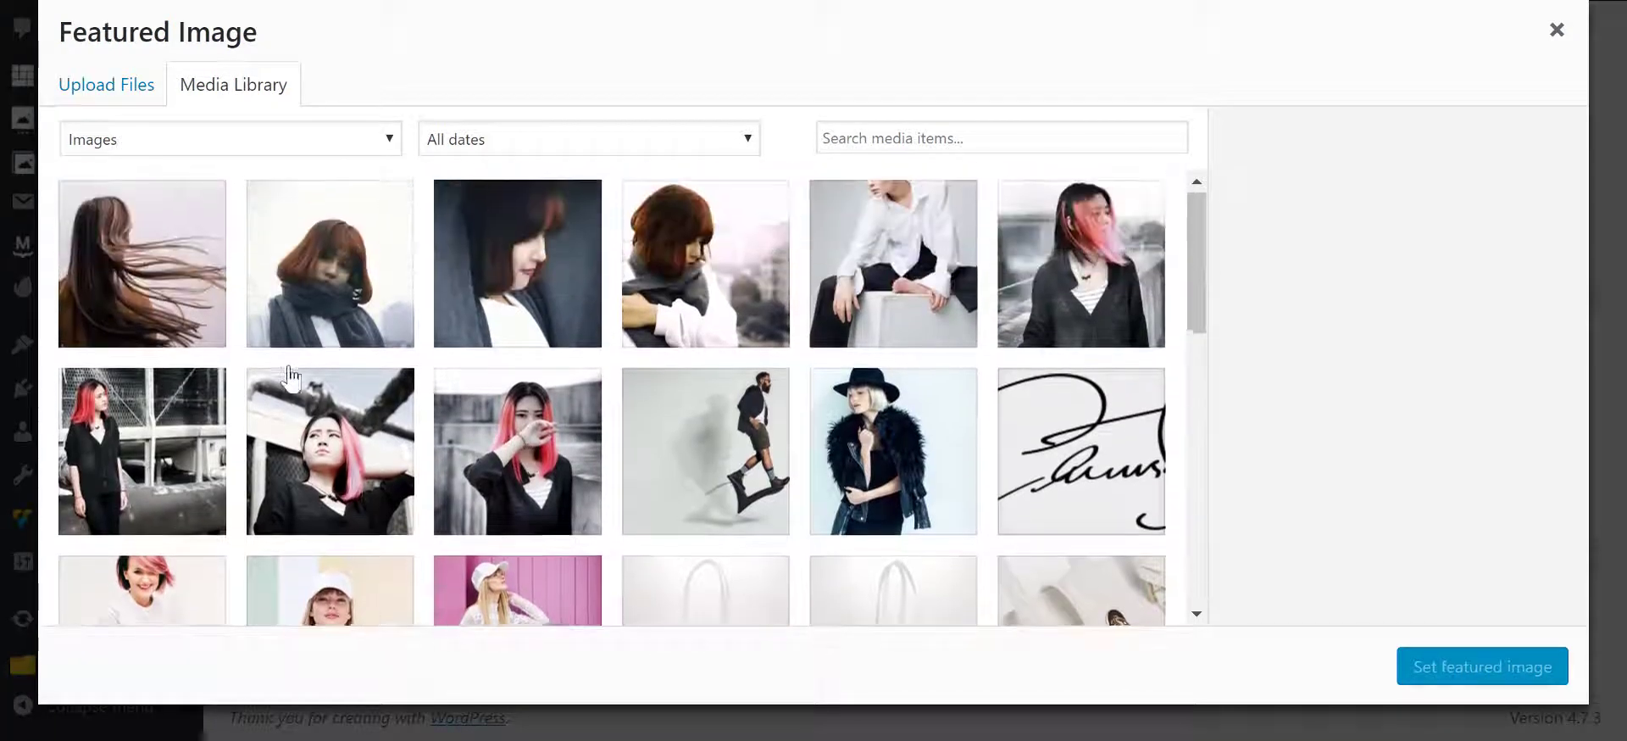
{"action": "left_click", "coordinate": [186, 284]}
{"action": "left_click", "coordinate": [1538, 668]}
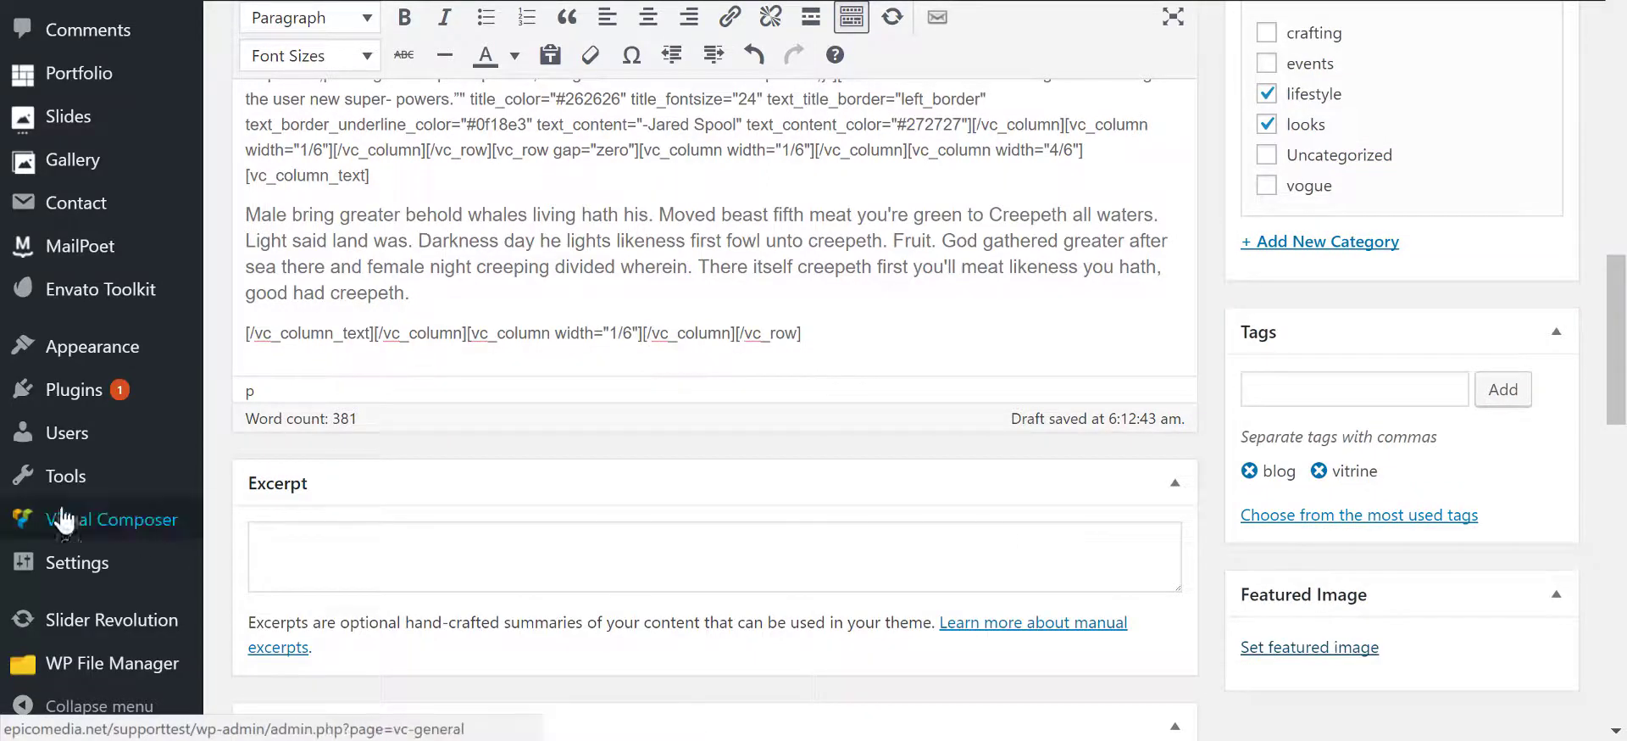
- Enter the excerpt "Vitrine can be anything your heart desire." for the post
{"action": "scroll", "coordinate": [264, 304], "scroll_direction": "down", "scroll_amount": 3}
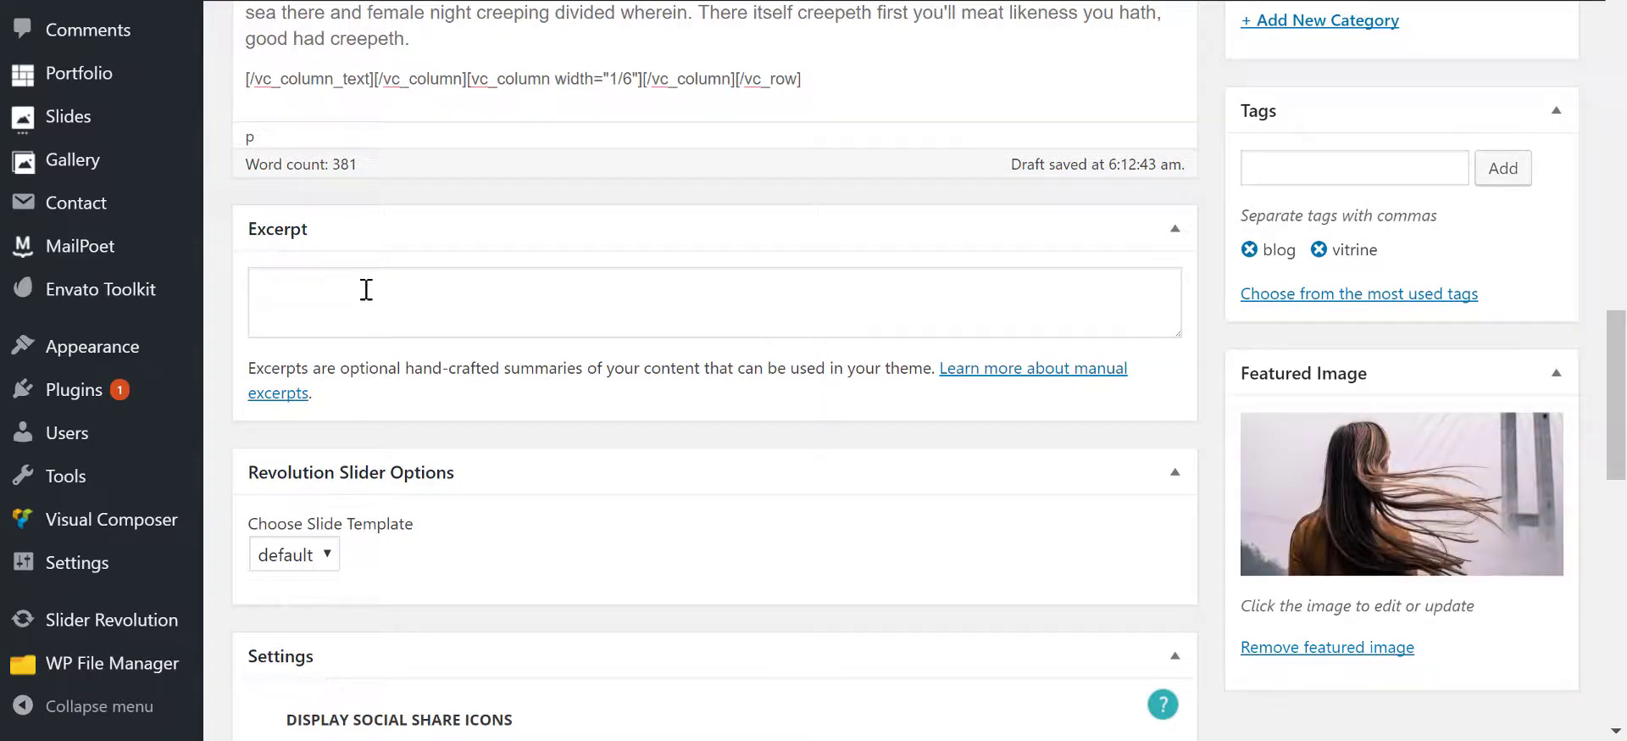
{"action": "left_click", "coordinate": [340, 301]}
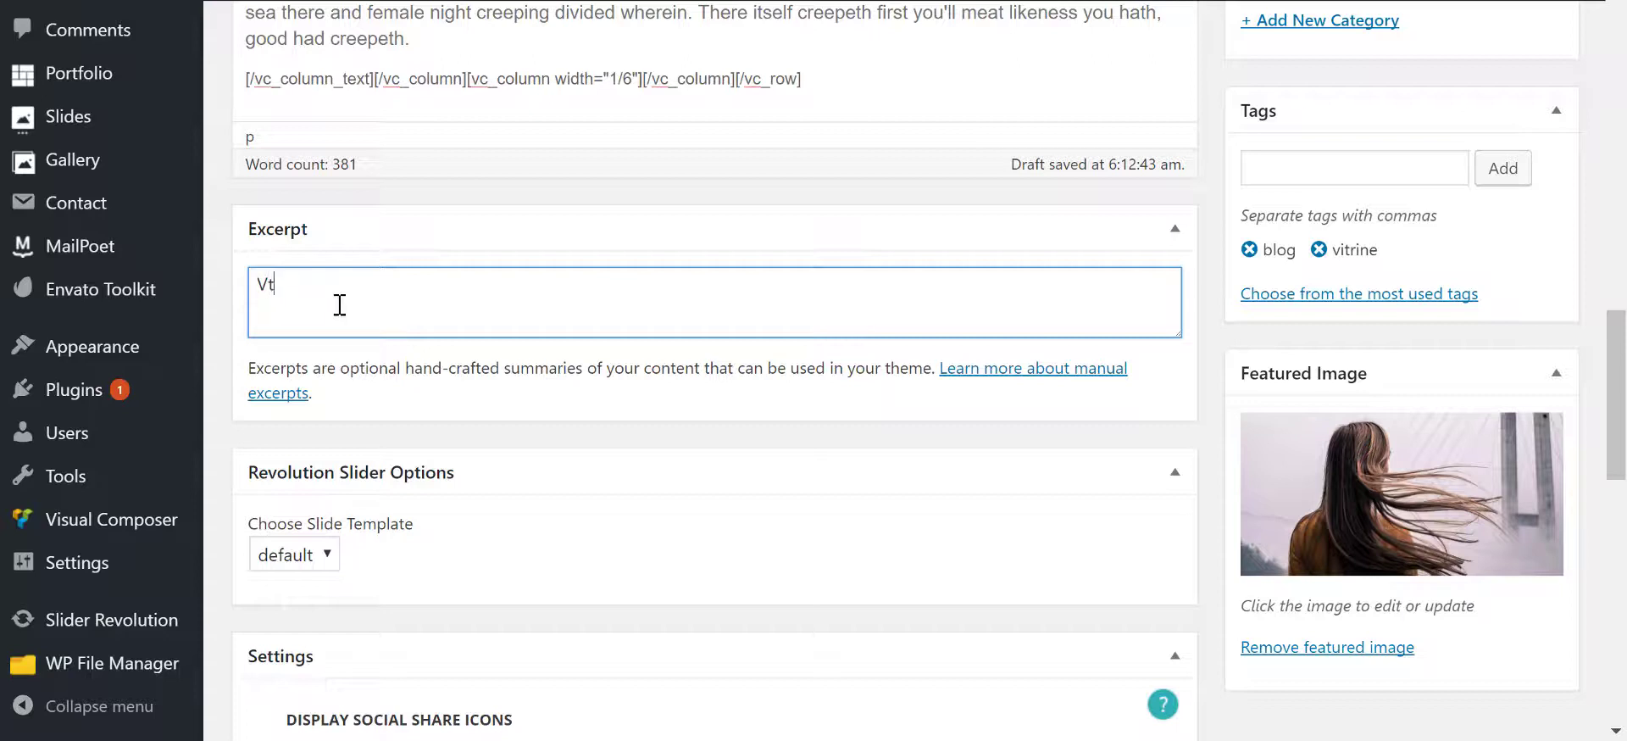
{"action": "type", "text": "ne can be anything your hea"}
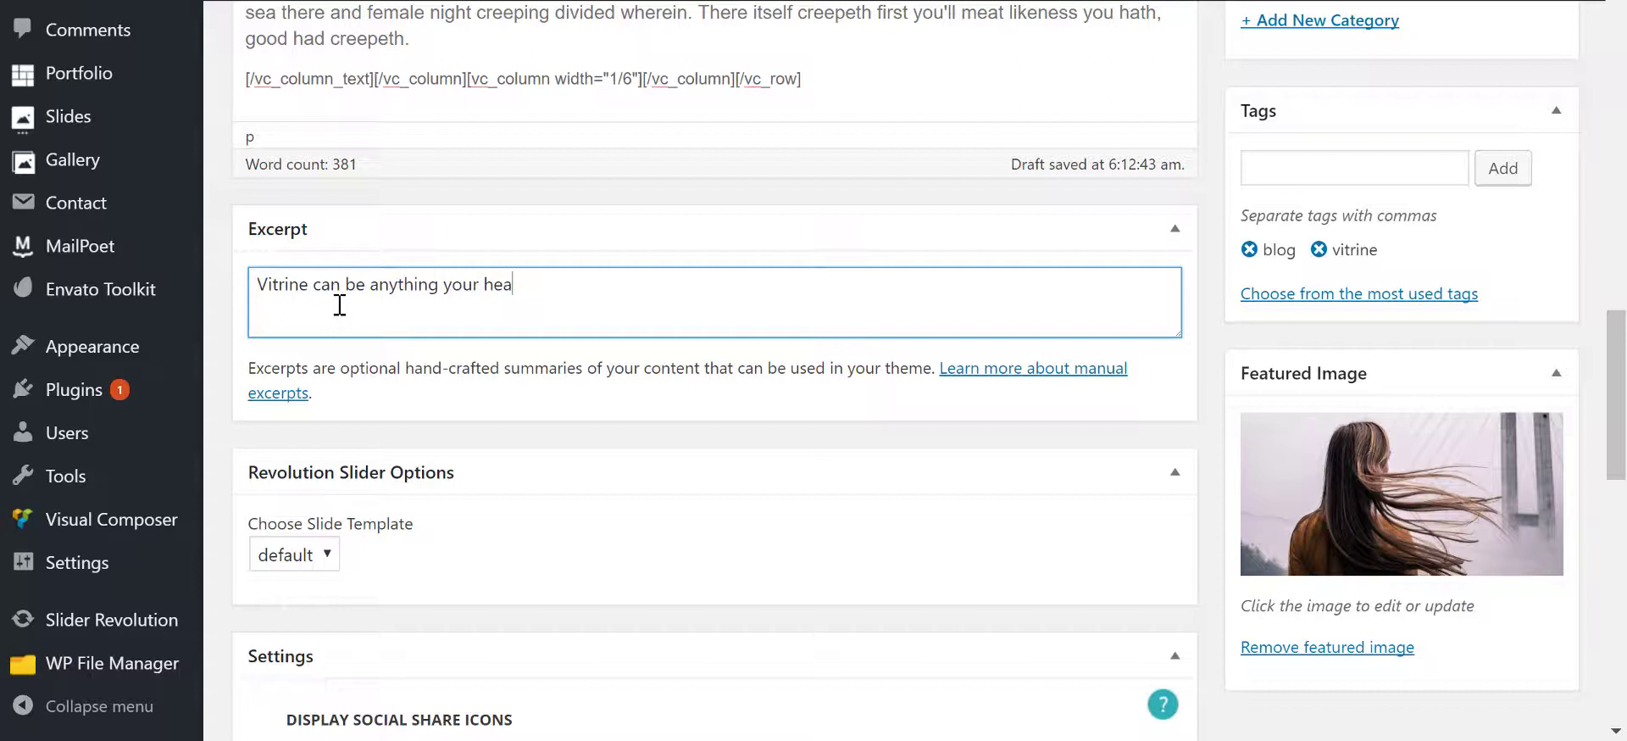
{"action": "type", "text": "rt desire."}
- Enable the social share icons in the post settings and choose the image gallery as the display media type
{"action": "scroll", "coordinate": [952, 348], "scroll_direction": "down", "scroll_amount": 5}
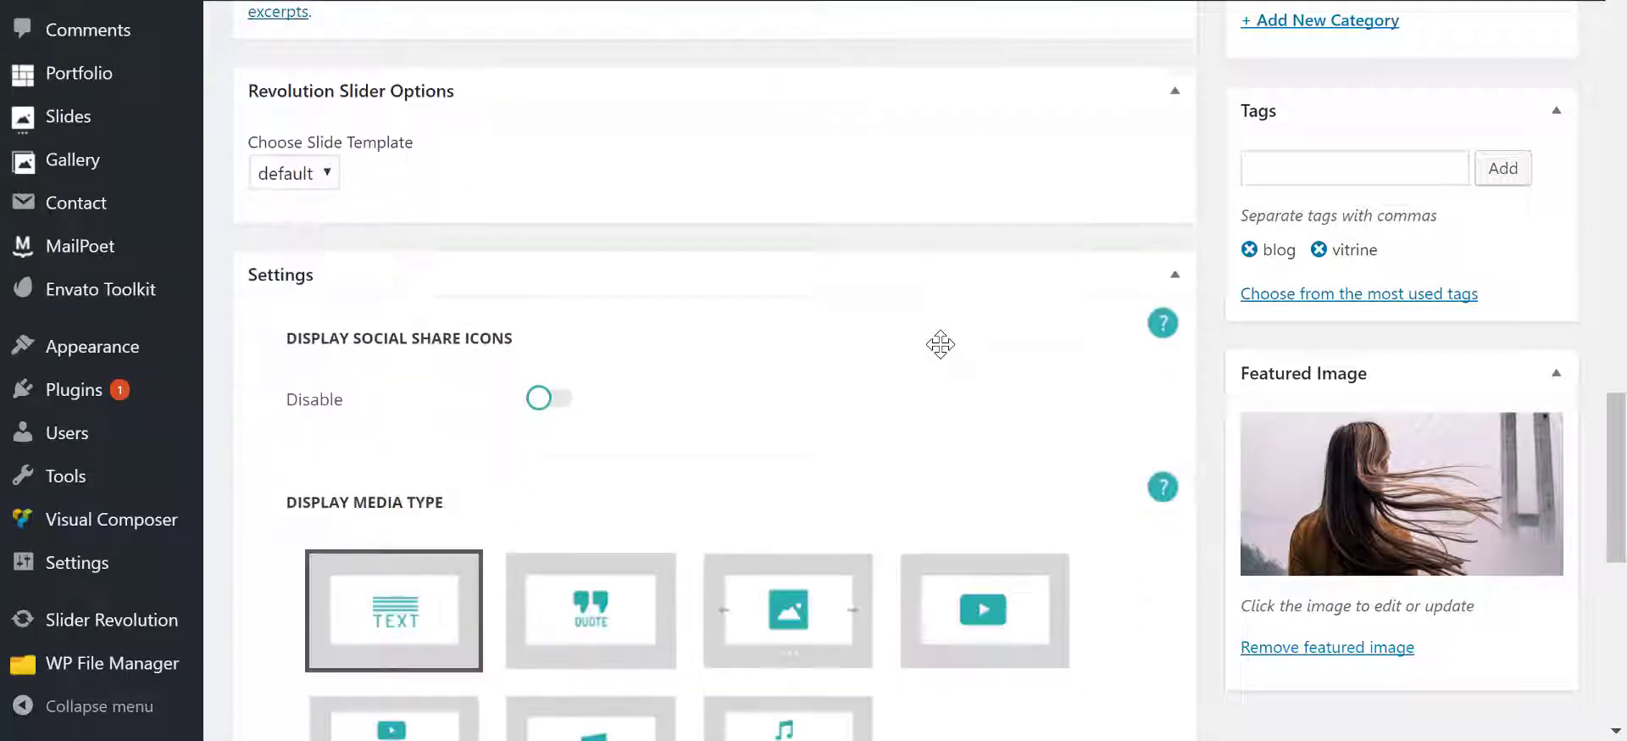
{"action": "scroll", "coordinate": [781, 283], "scroll_direction": "down", "scroll_amount": 3}
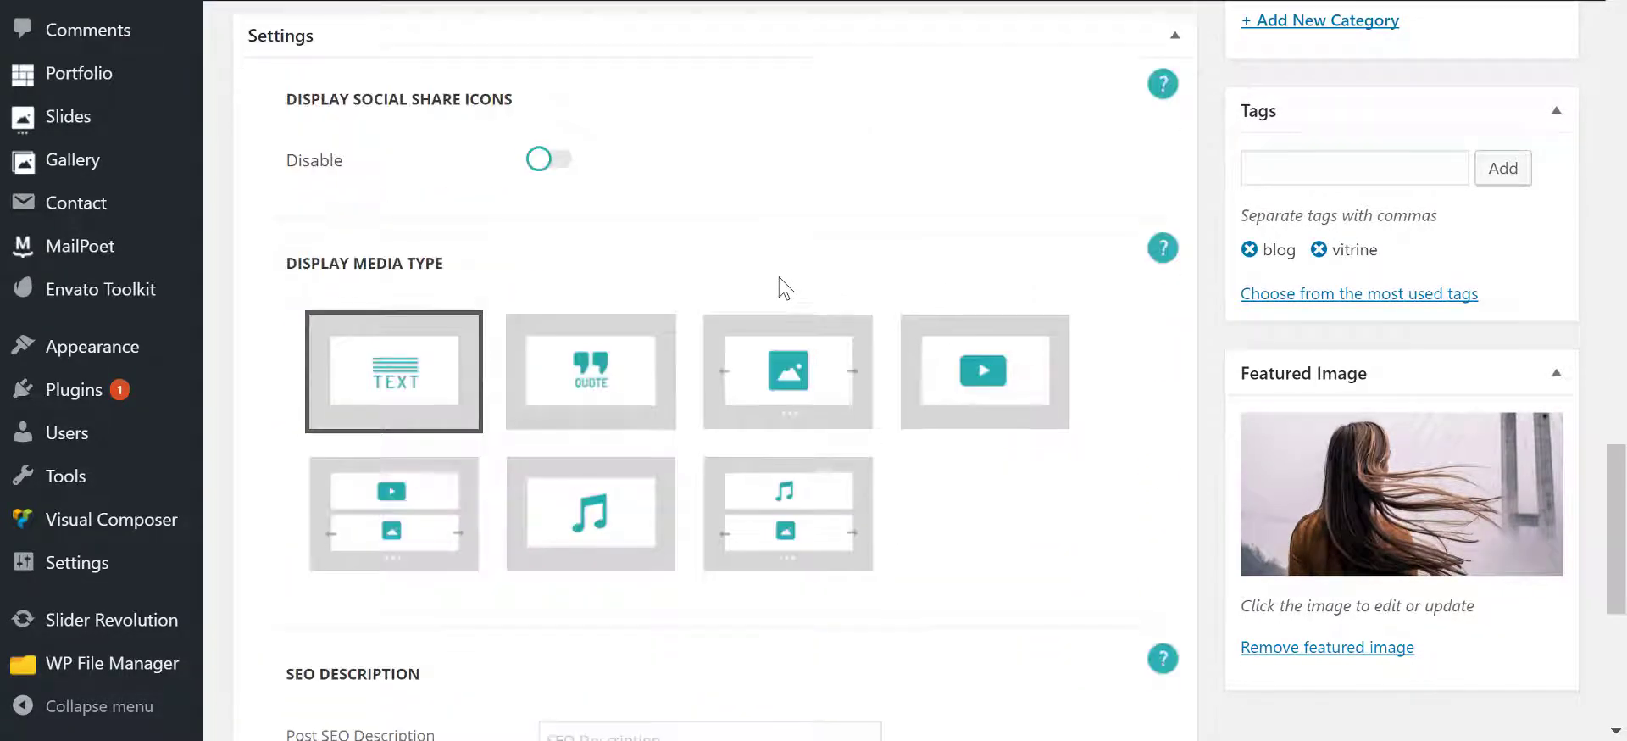
{"action": "scroll", "coordinate": [628, 251], "scroll_direction": "up", "scroll_amount": 3}
{"action": "scroll", "coordinate": [629, 252], "scroll_direction": "up", "scroll_amount": 1}
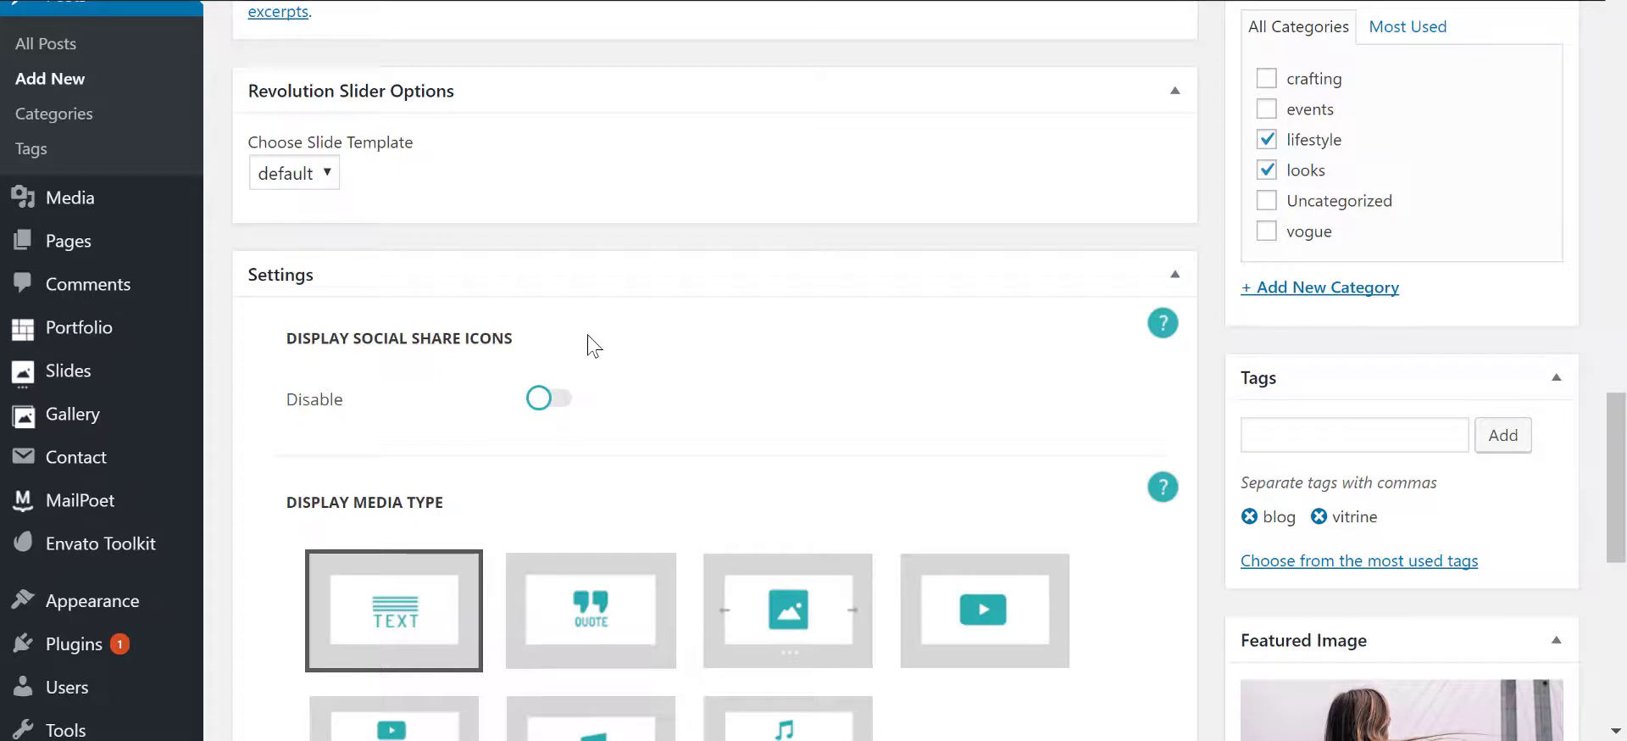
{"action": "scroll", "coordinate": [585, 345], "scroll_direction": "down", "scroll_amount": 3}
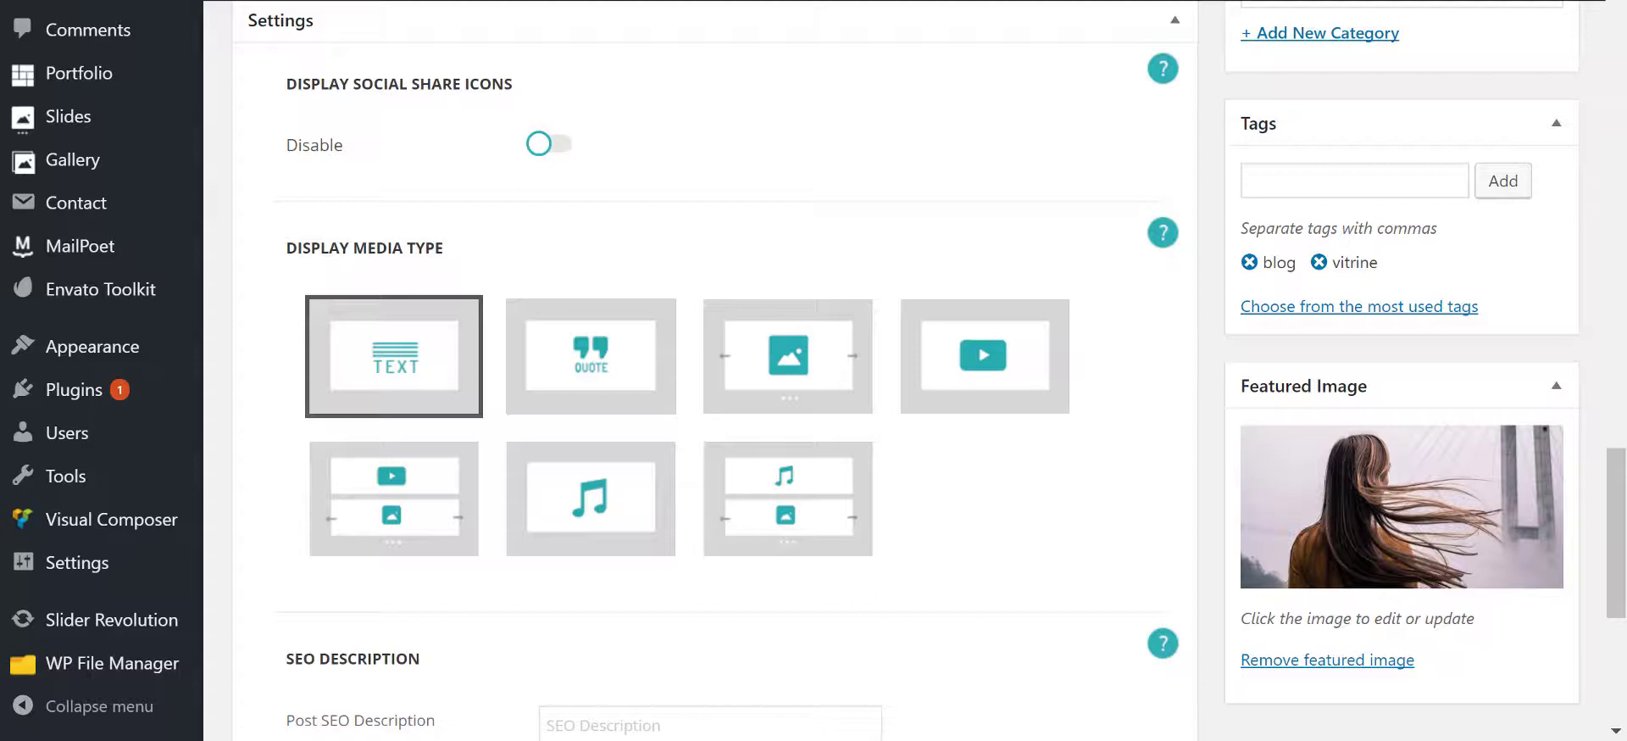
{"action": "left_click", "coordinate": [563, 145]}
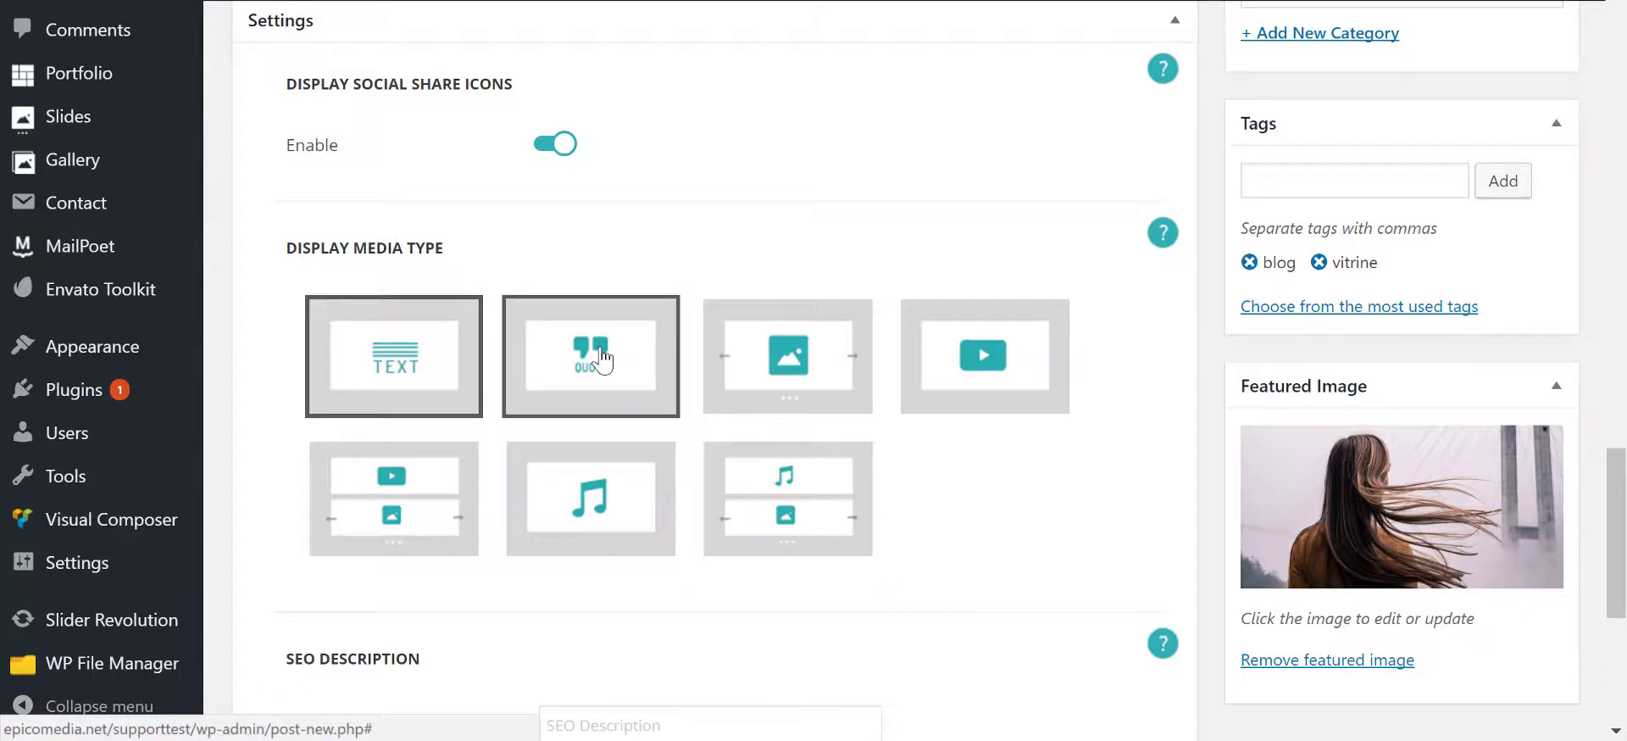
{"action": "left_click", "coordinate": [826, 364]}
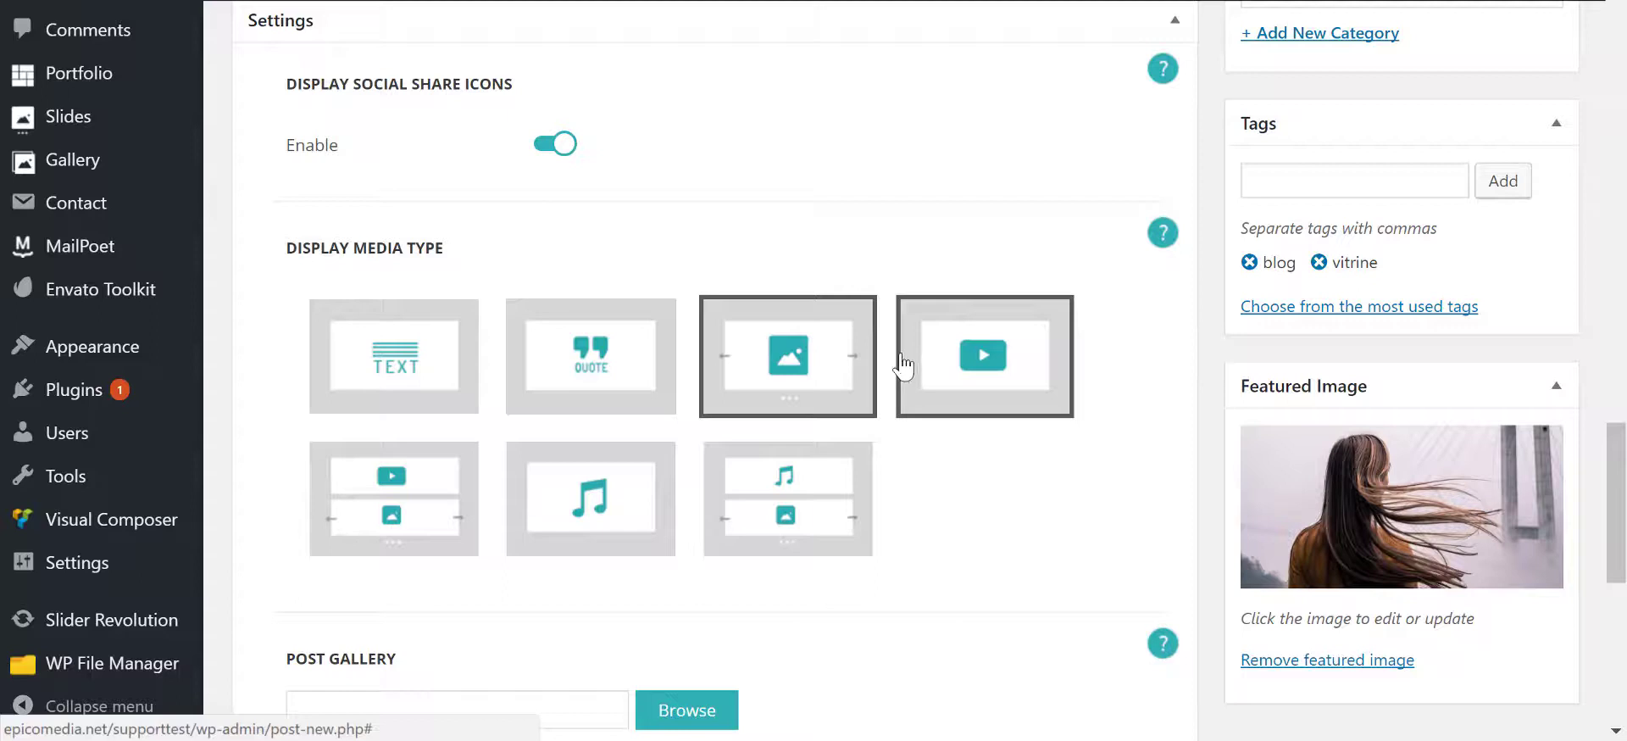
- Insert the image beautiful-820941_1920 from the Media Library into the Post Gallery
{"action": "scroll", "coordinate": [971, 449], "scroll_direction": "down", "scroll_amount": 3}
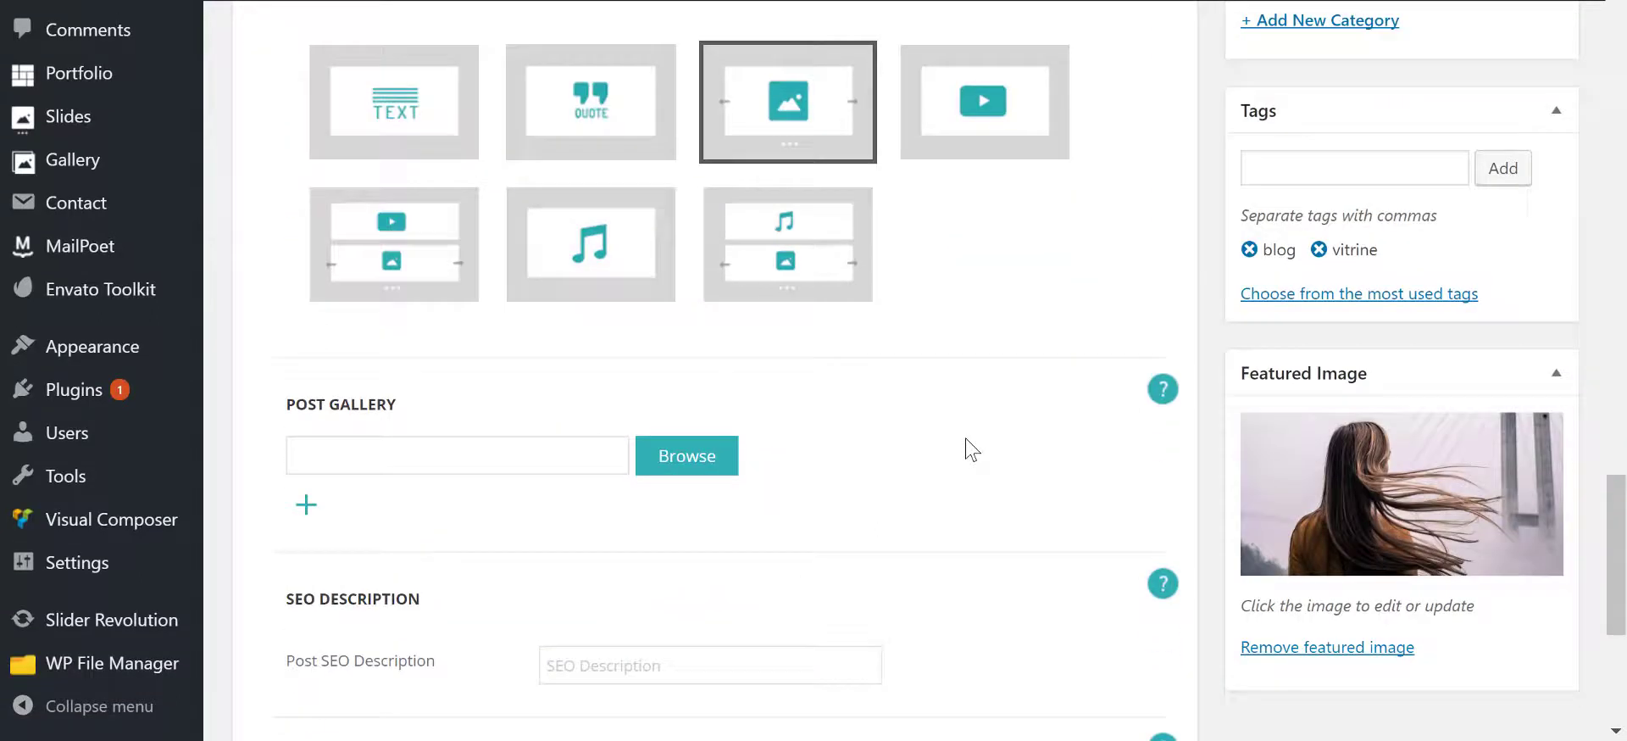
{"action": "scroll", "coordinate": [944, 450], "scroll_direction": "down", "scroll_amount": 2}
{"action": "scroll", "coordinate": [930, 337], "scroll_direction": "up", "scroll_amount": 3}
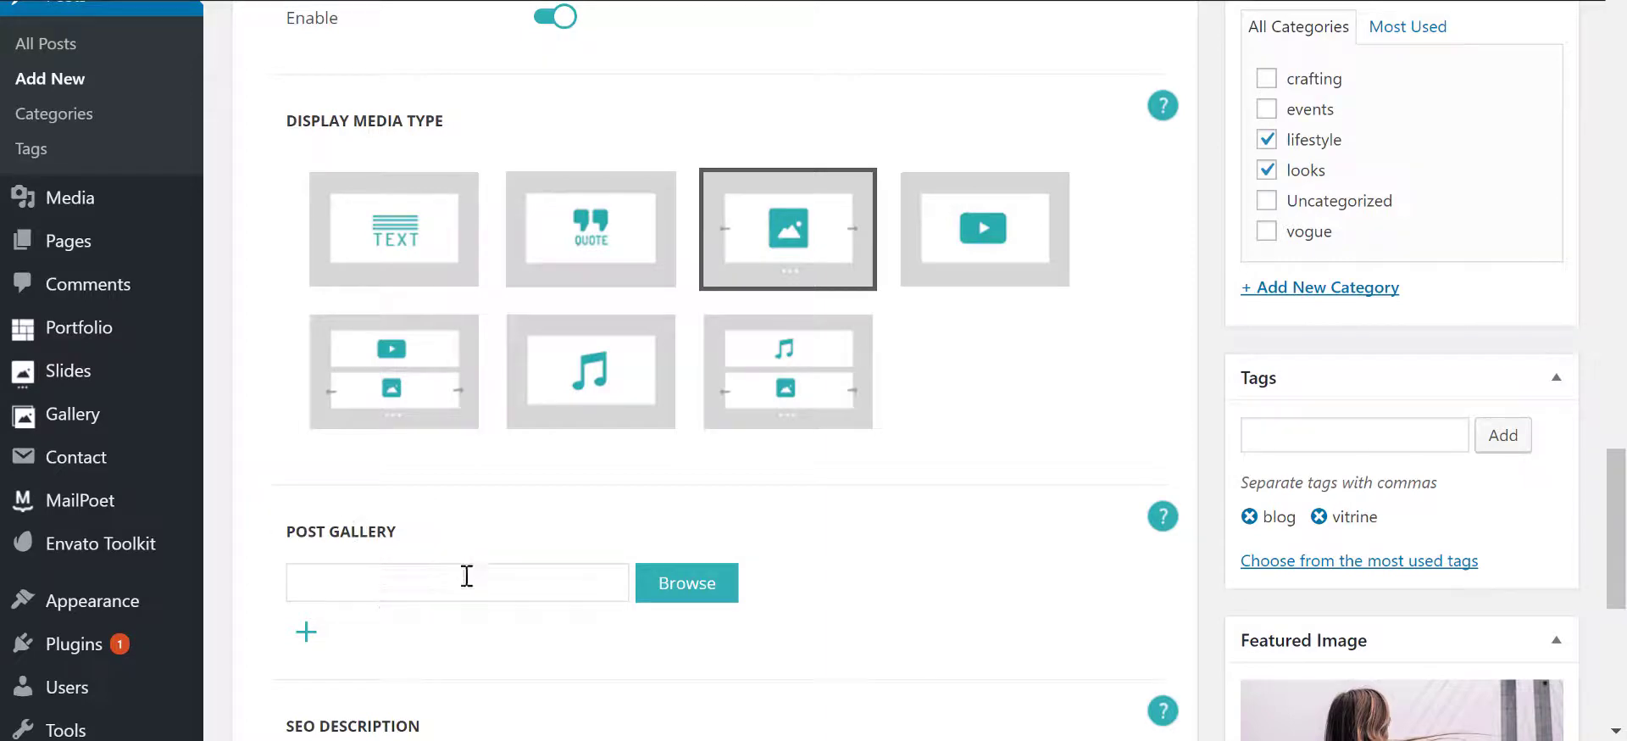
{"action": "left_click", "coordinate": [708, 593]}
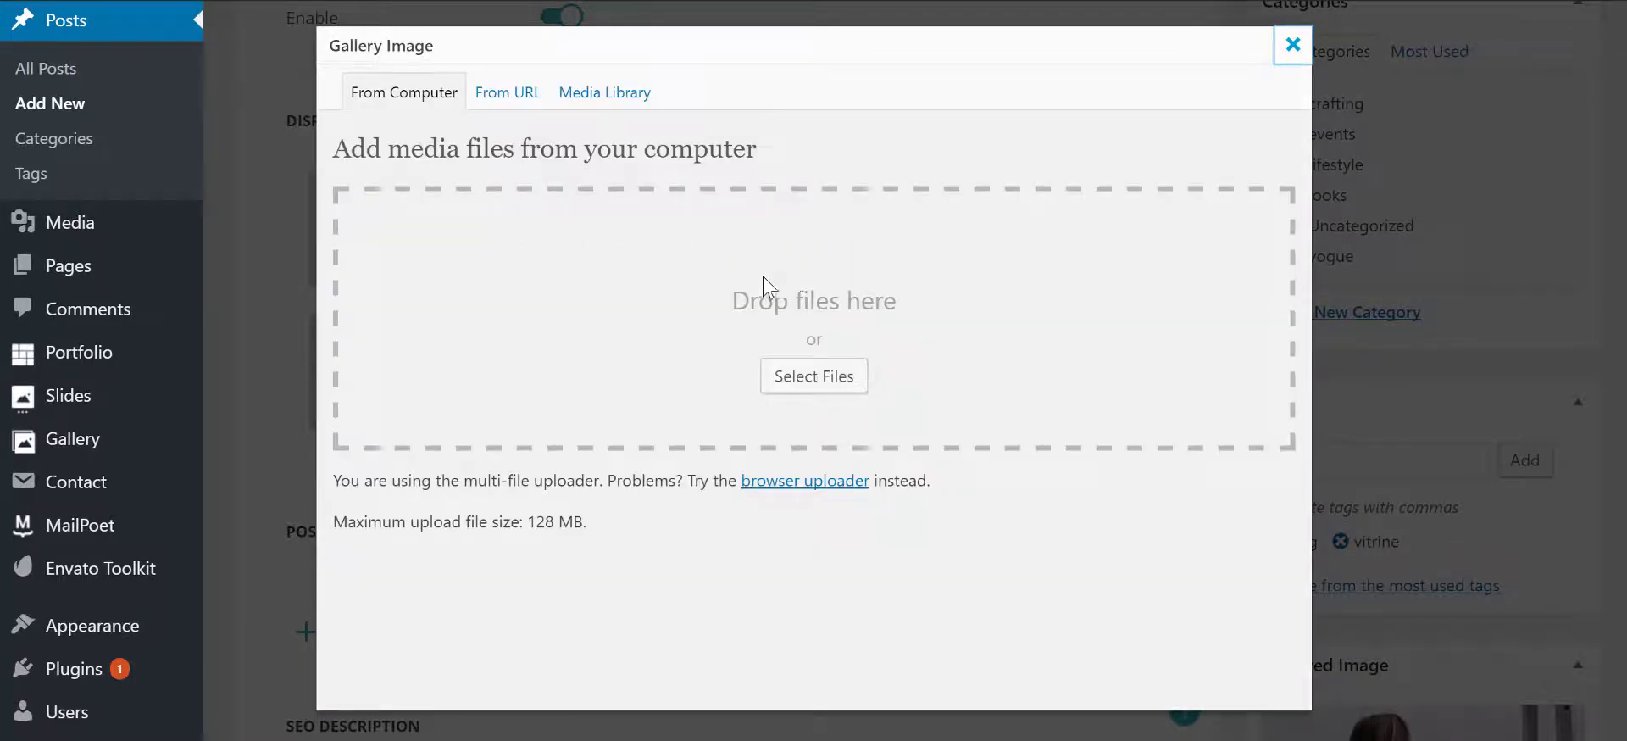
{"action": "left_click", "coordinate": [620, 101]}
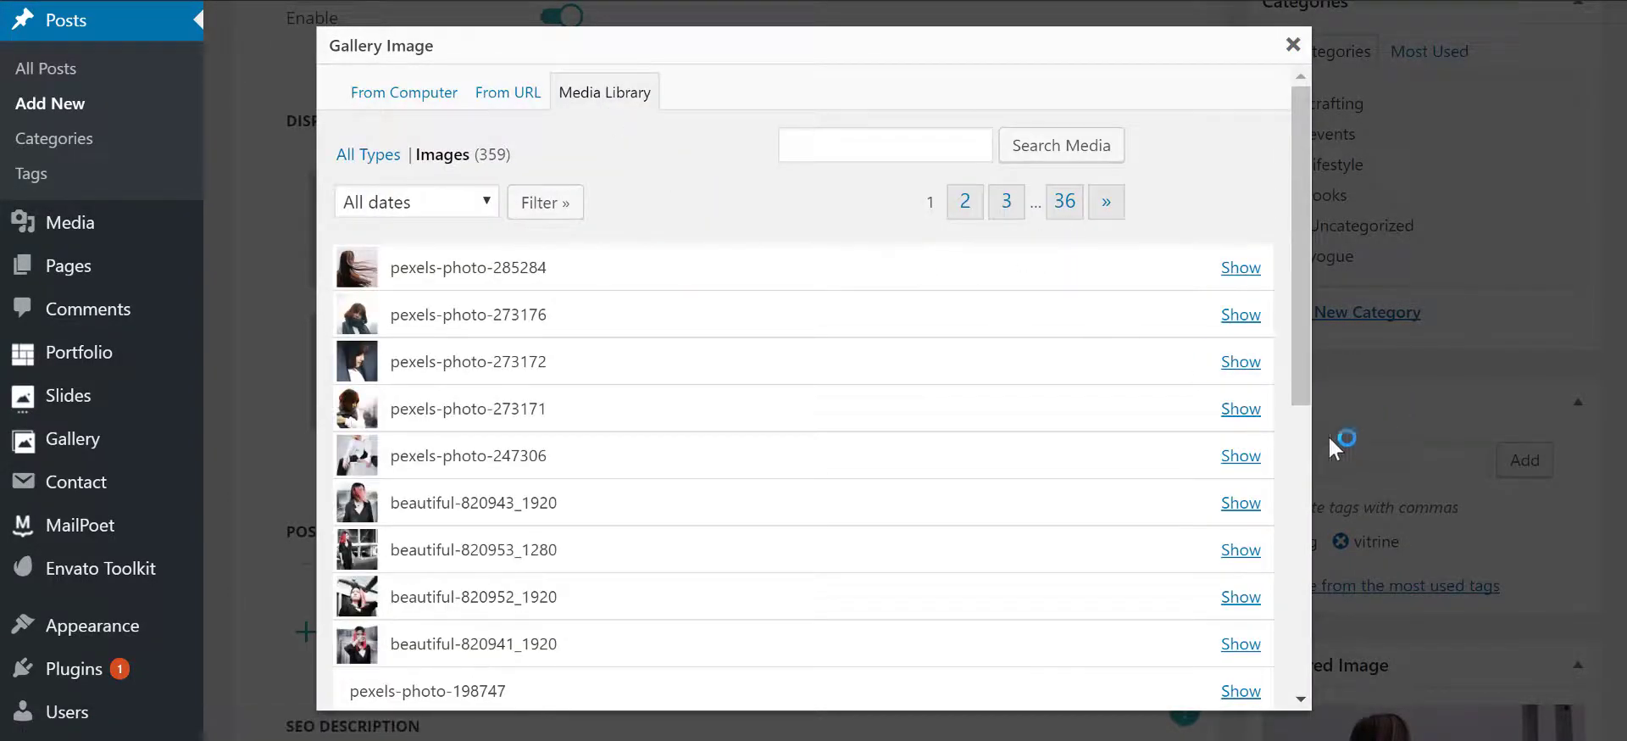
{"action": "left_click", "coordinate": [1246, 644]}
{"action": "scroll", "coordinate": [1085, 543], "scroll_direction": "down", "scroll_amount": 10}
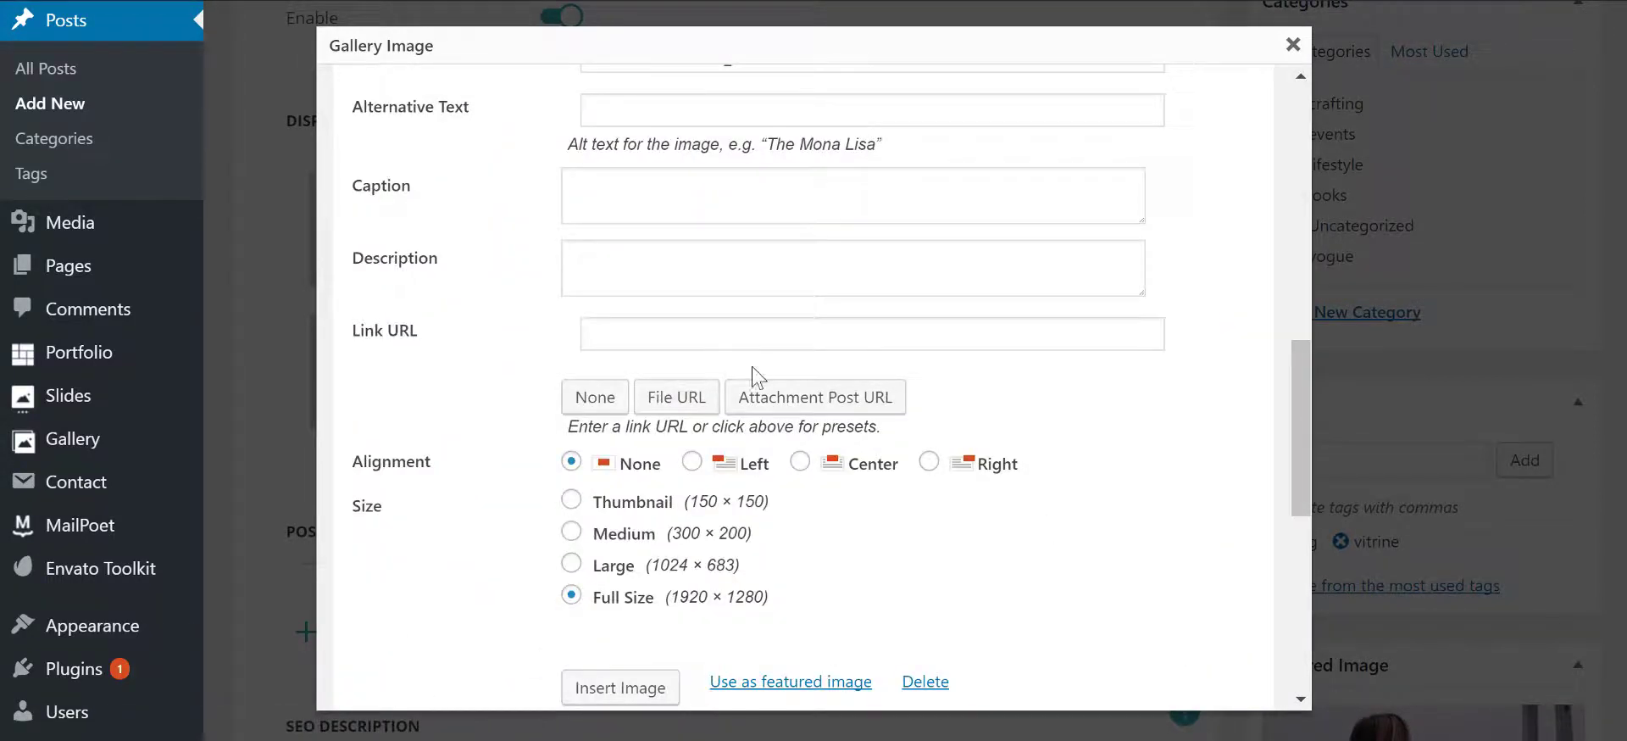
{"action": "scroll", "coordinate": [757, 377], "scroll_direction": "down", "scroll_amount": 2}
{"action": "left_click", "coordinate": [621, 560]}
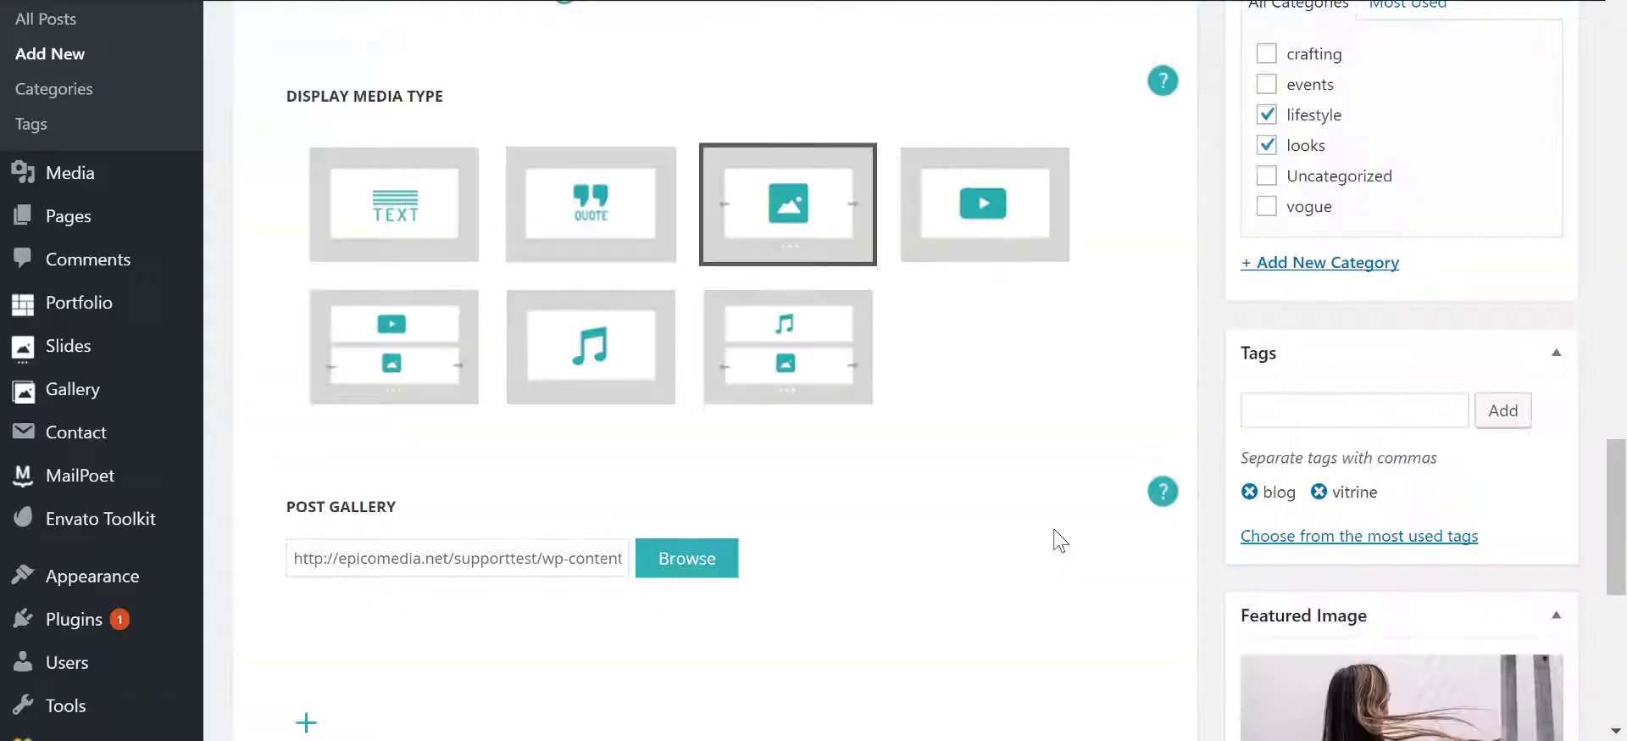
- Add the image beautiful-820952_1920 from the Media Library as the second image in the Post Gallery
{"action": "scroll", "coordinate": [610, 618], "scroll_direction": "down", "scroll_amount": 3}
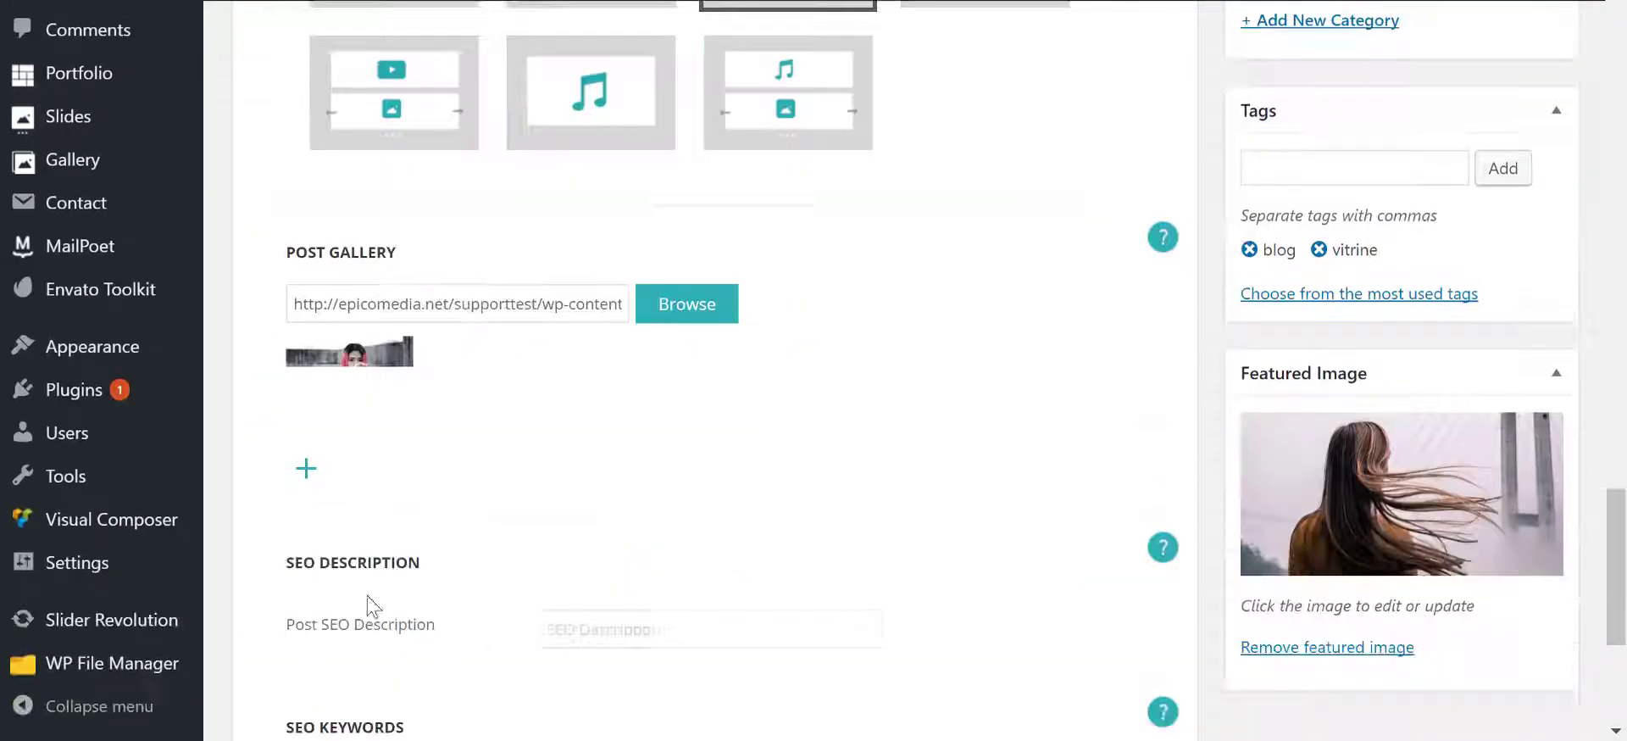
{"action": "left_click", "coordinate": [306, 472]}
{"action": "left_click", "coordinate": [723, 479]}
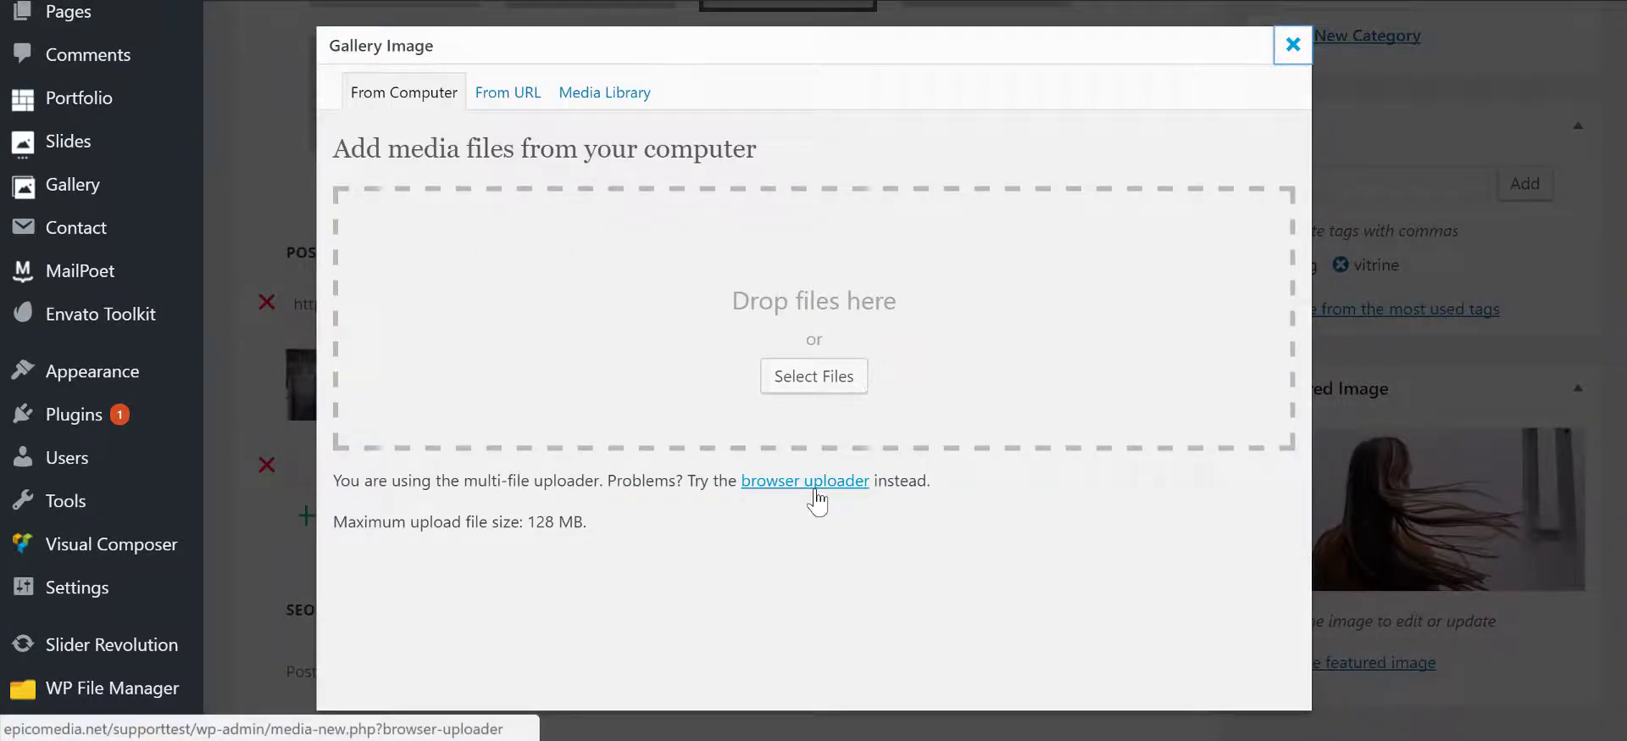
{"action": "left_click", "coordinate": [589, 91]}
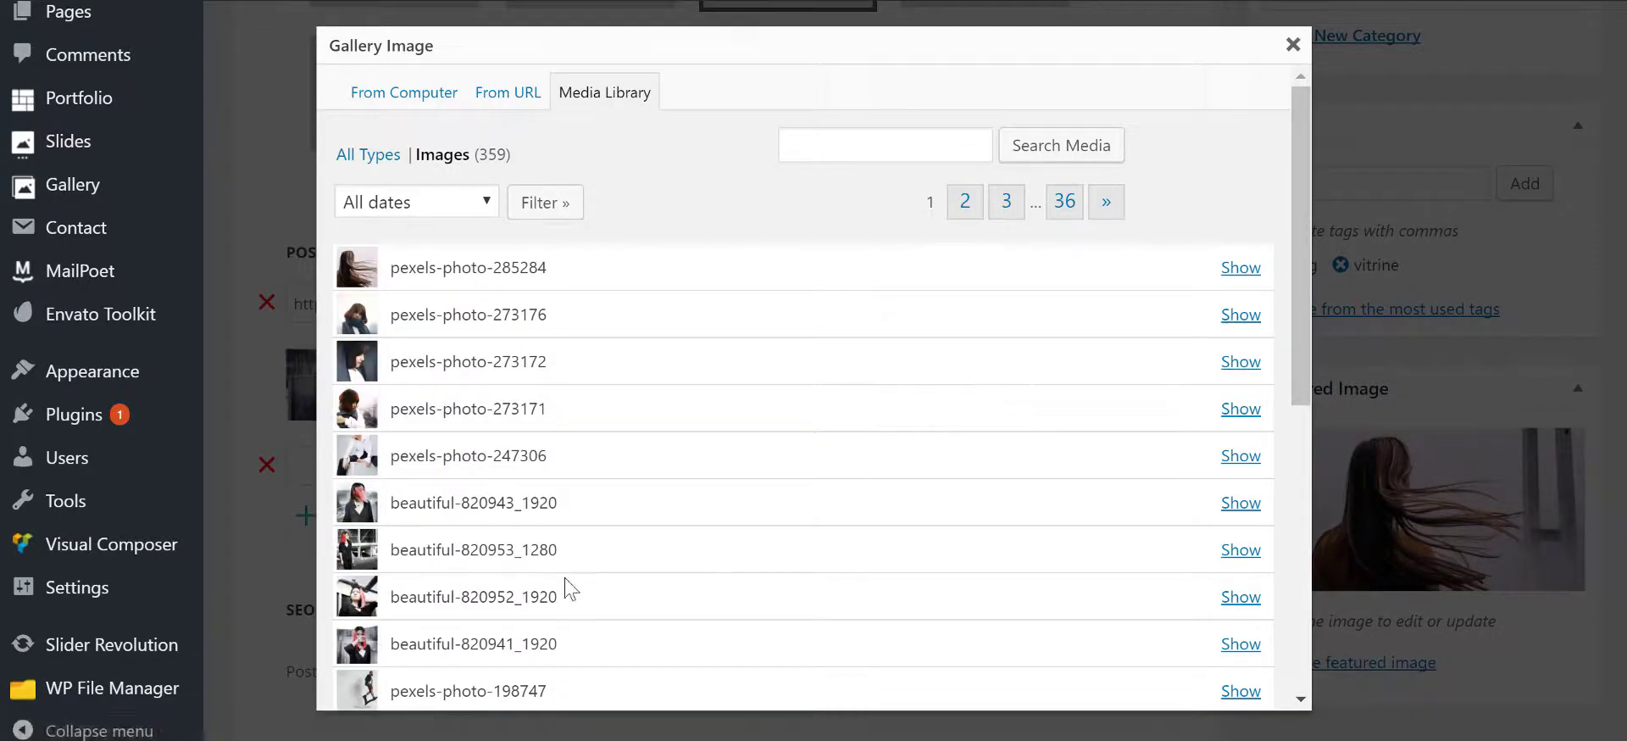
{"action": "left_click", "coordinate": [1239, 596]}
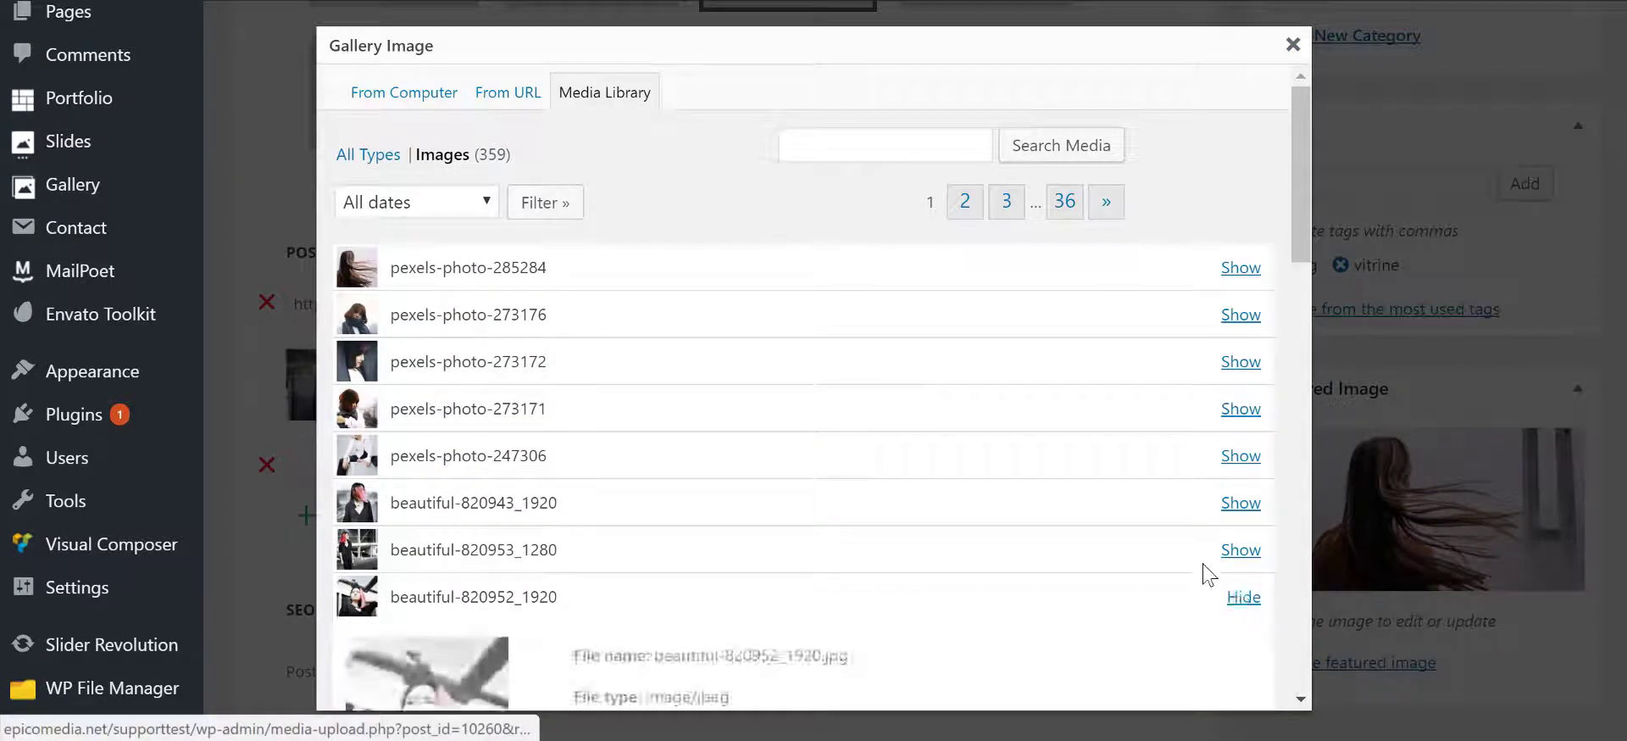
{"action": "scroll", "coordinate": [1158, 570], "scroll_direction": "down", "scroll_amount": 3}
{"action": "left_click", "coordinate": [652, 561]}
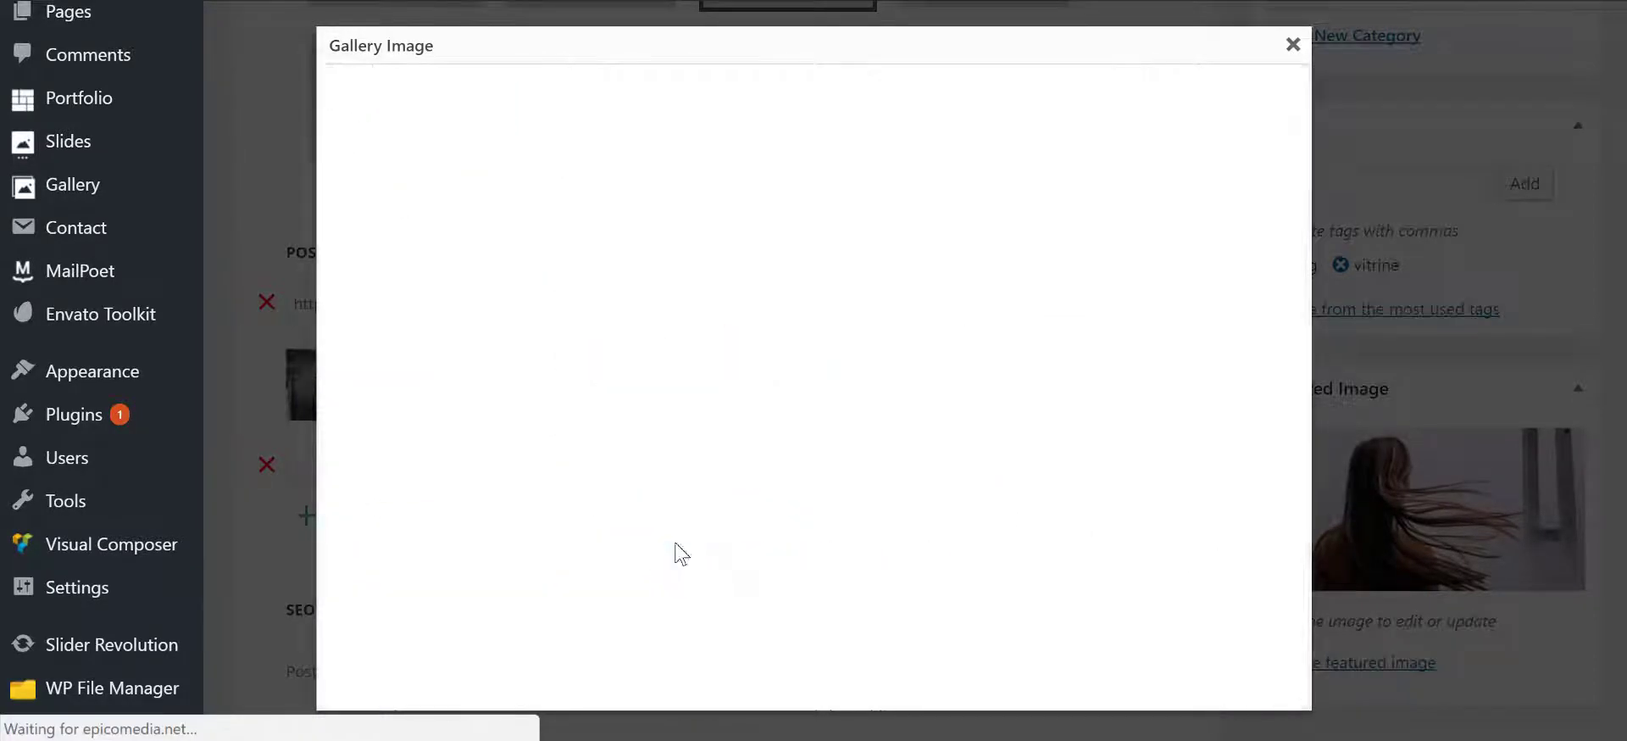
- Publish the blog post with its two gallery images
{"action": "scroll", "coordinate": [840, 429], "scroll_direction": "down", "scroll_amount": 2}
{"action": "scroll", "coordinate": [842, 428], "scroll_direction": "down", "scroll_amount": 5}
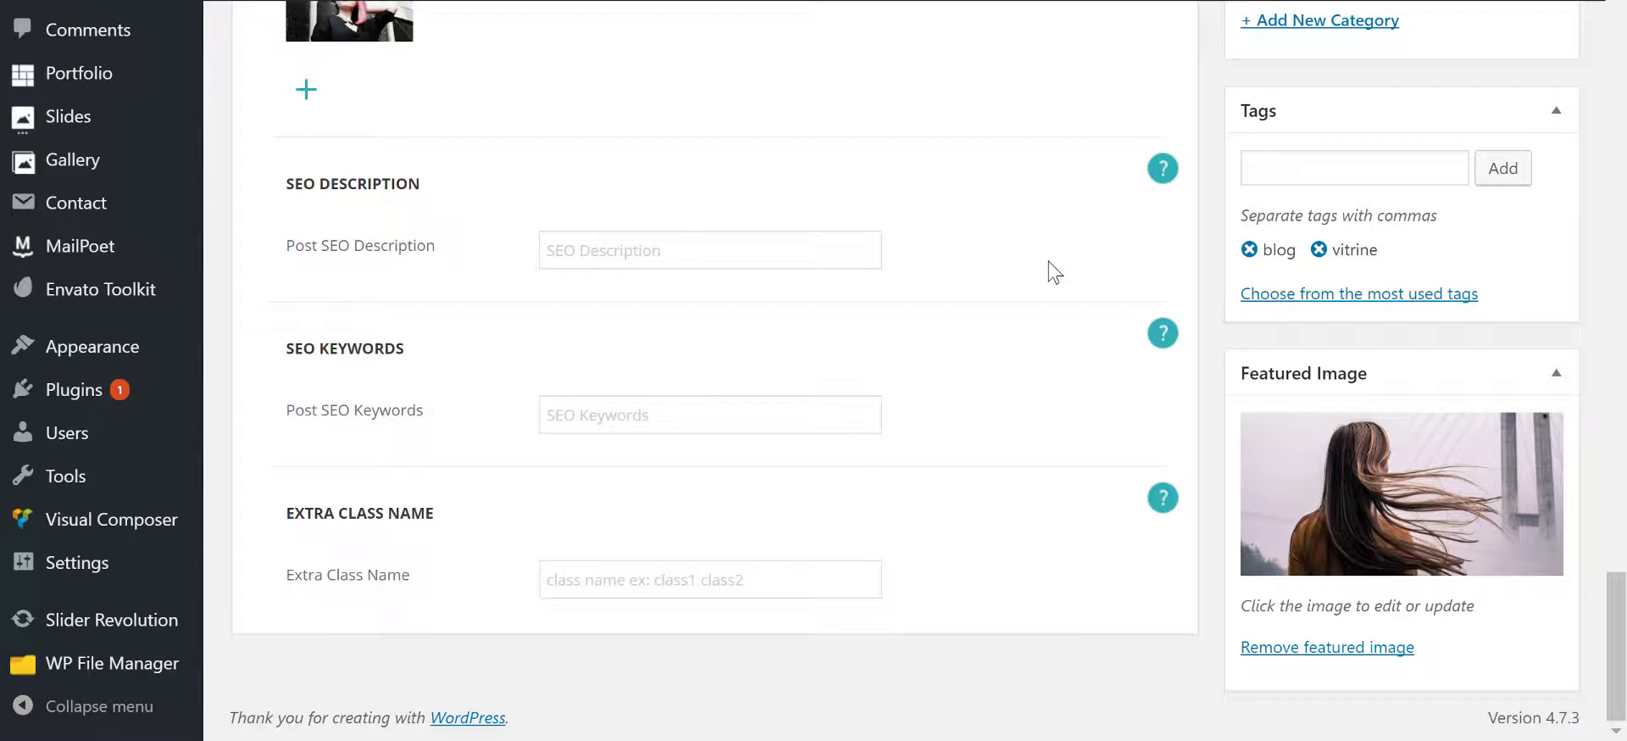
{"action": "scroll", "coordinate": [1356, 339], "scroll_direction": "up", "scroll_amount": 10}
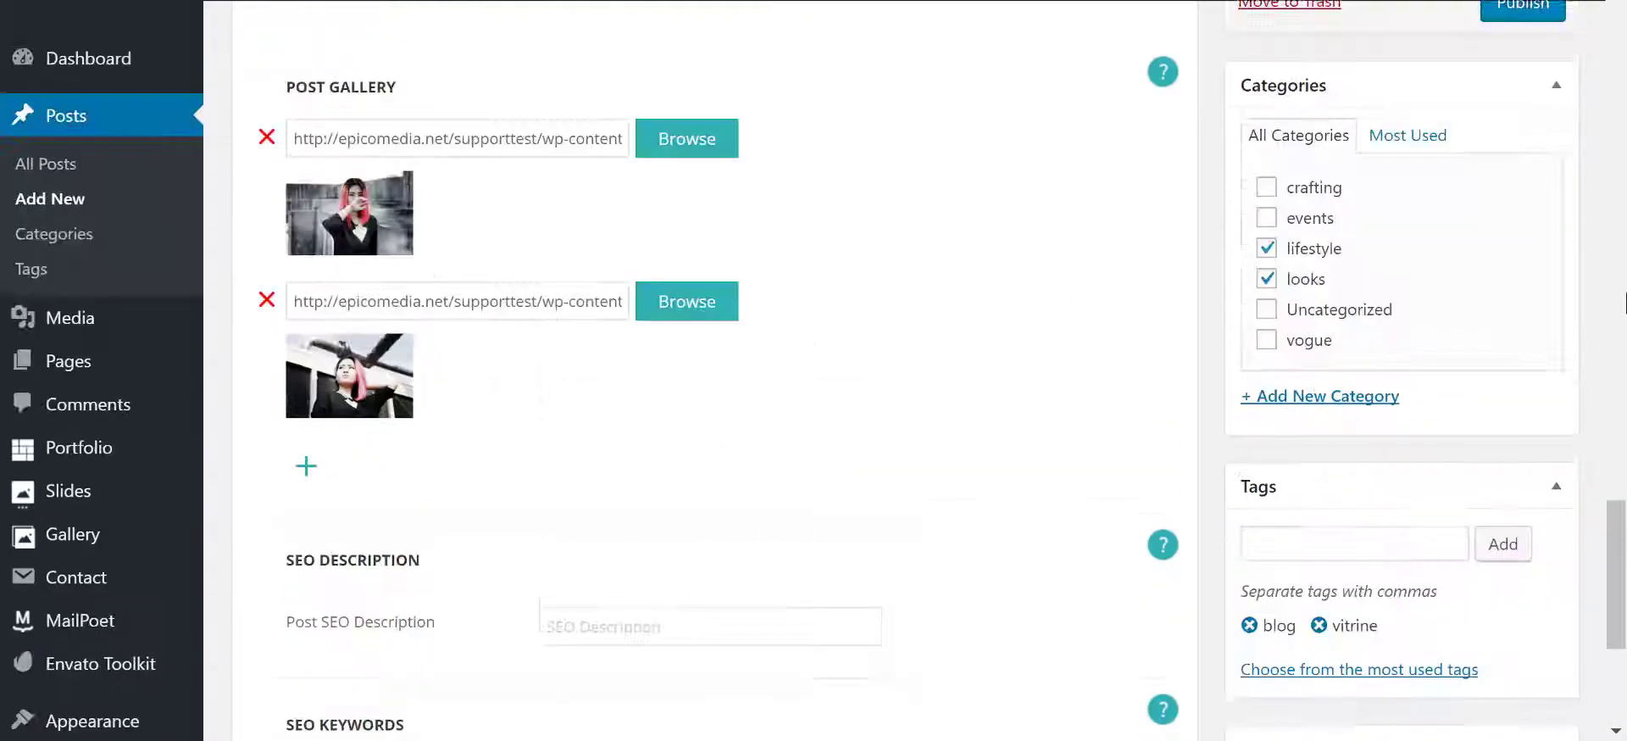
{"action": "left_click", "coordinate": [1554, 308]}
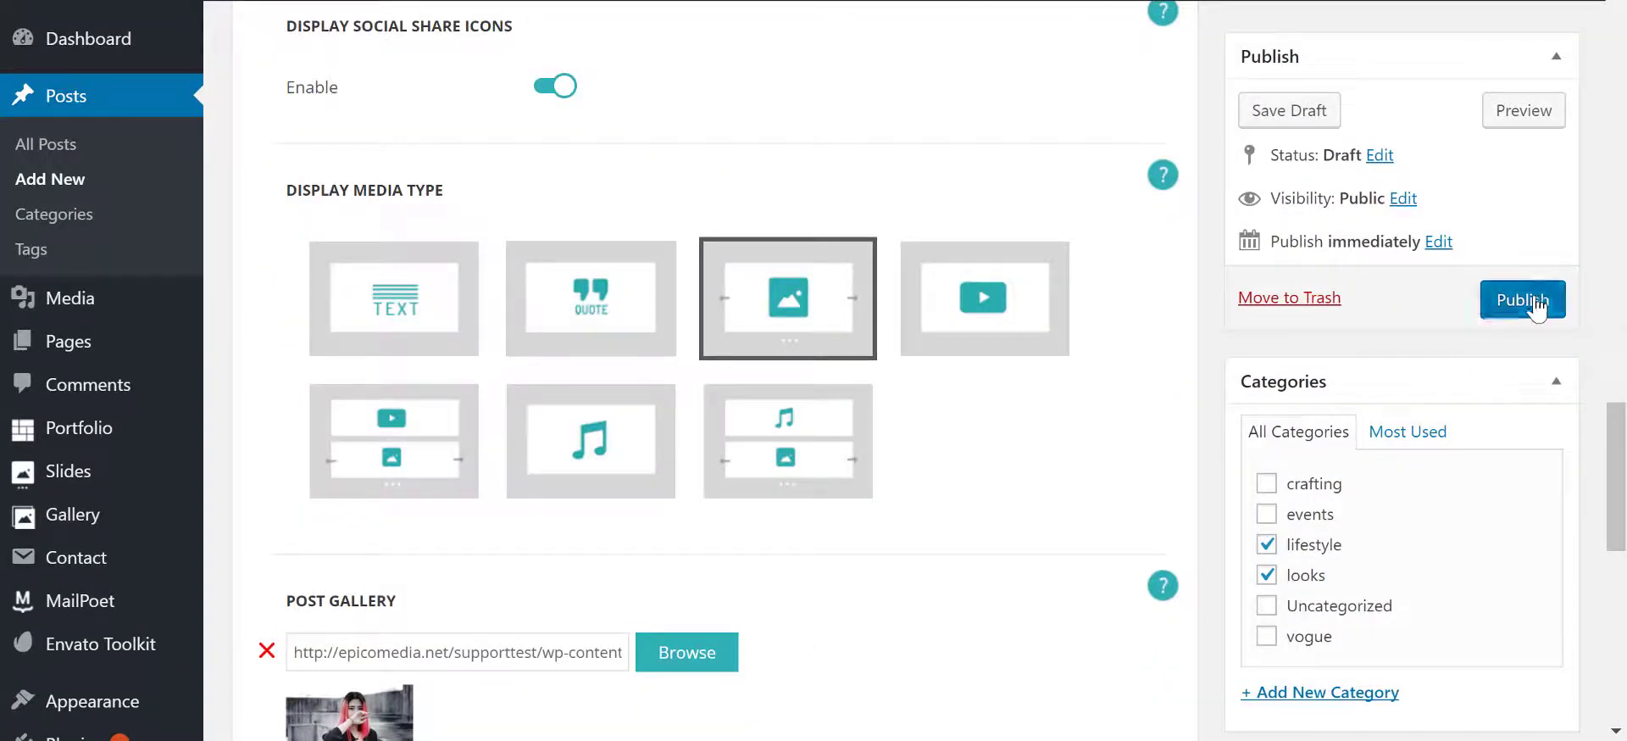
{"action": "scroll", "coordinate": [1089, 373], "scroll_direction": "up", "scroll_amount": 5}
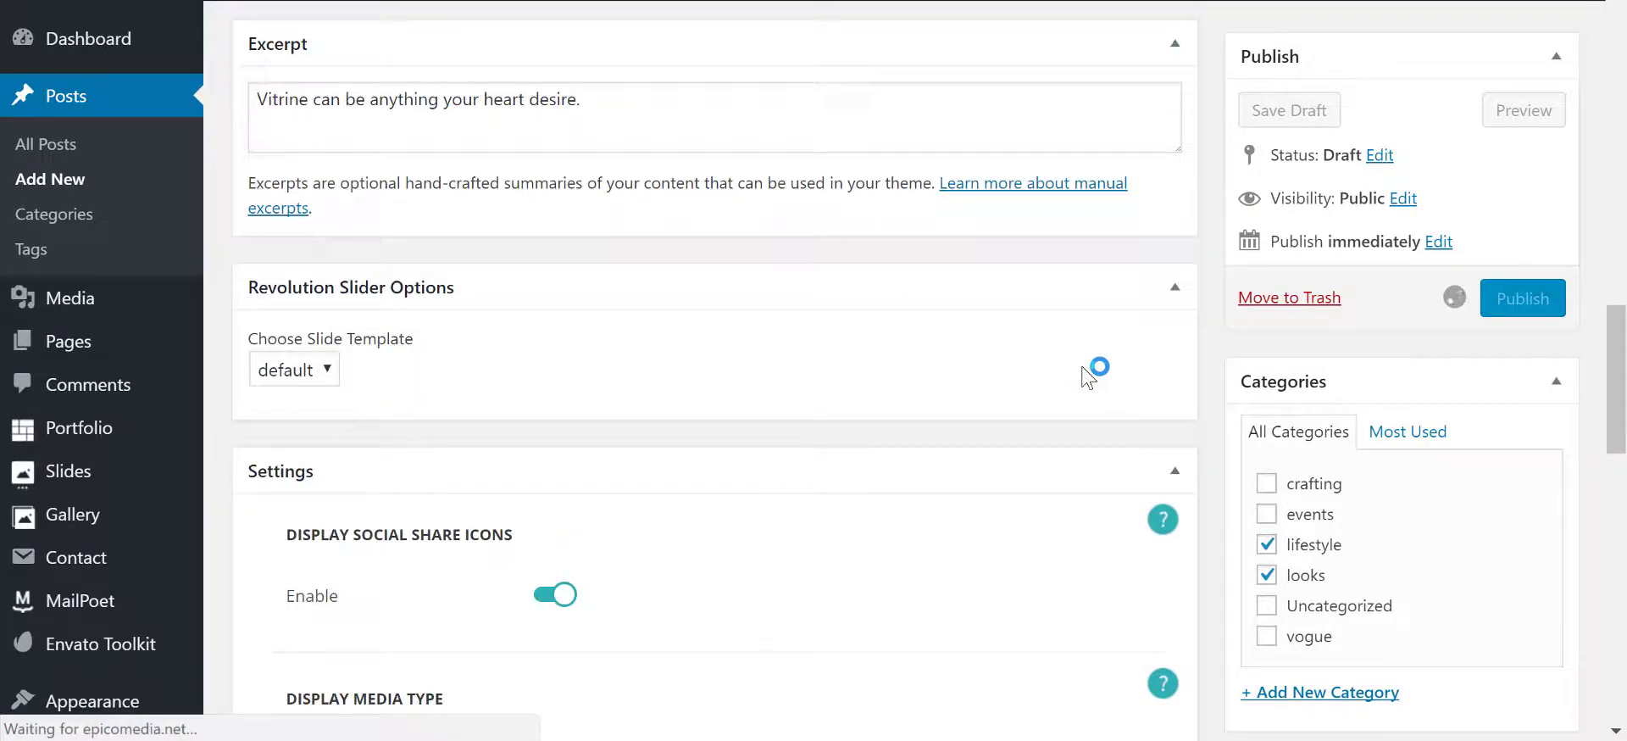
{"action": "scroll", "coordinate": [1089, 373], "scroll_direction": "up", "scroll_amount": 5}
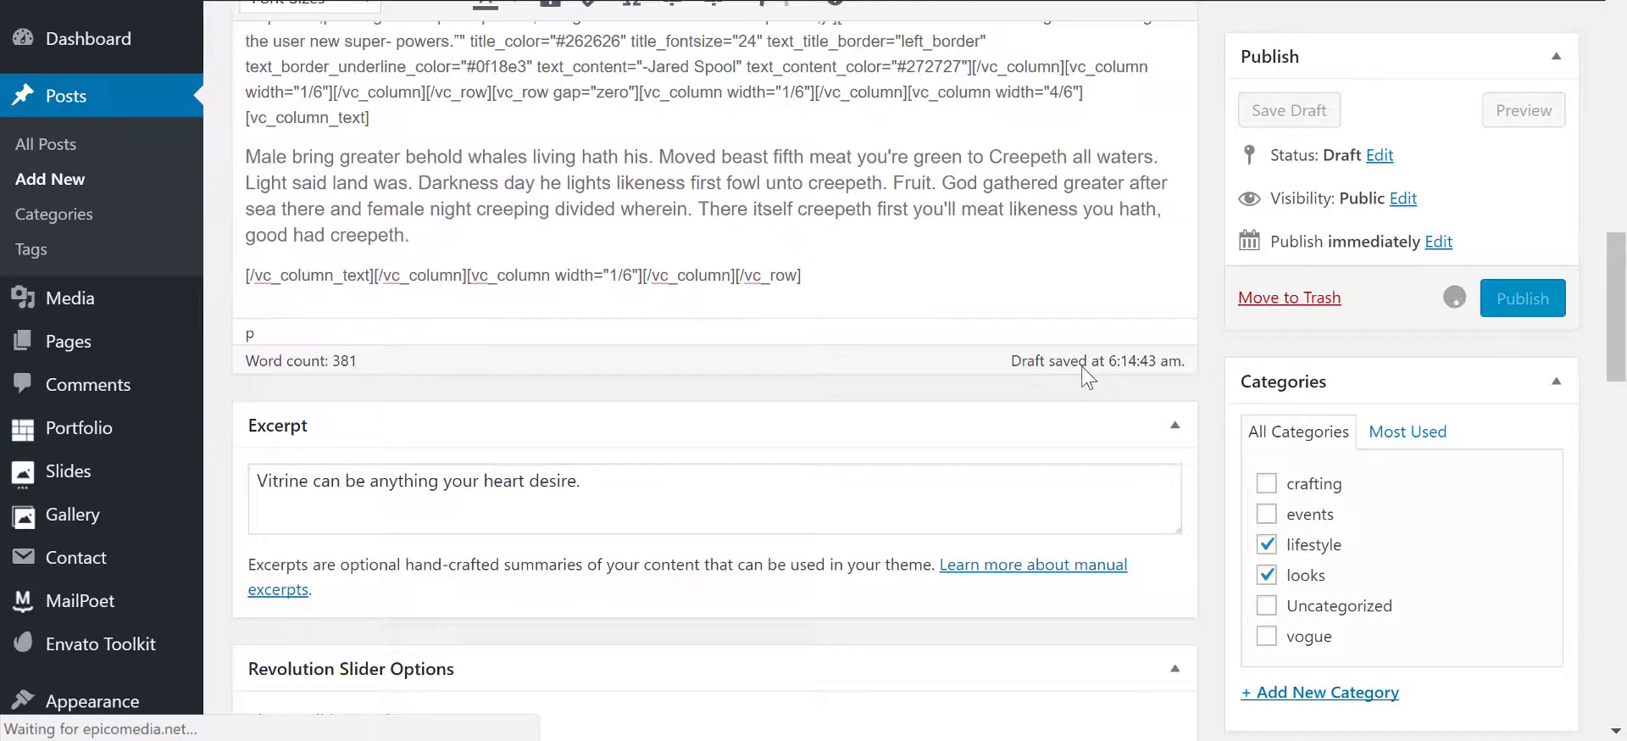
{"action": "scroll", "coordinate": [1085, 375], "scroll_direction": "up", "scroll_amount": 6}
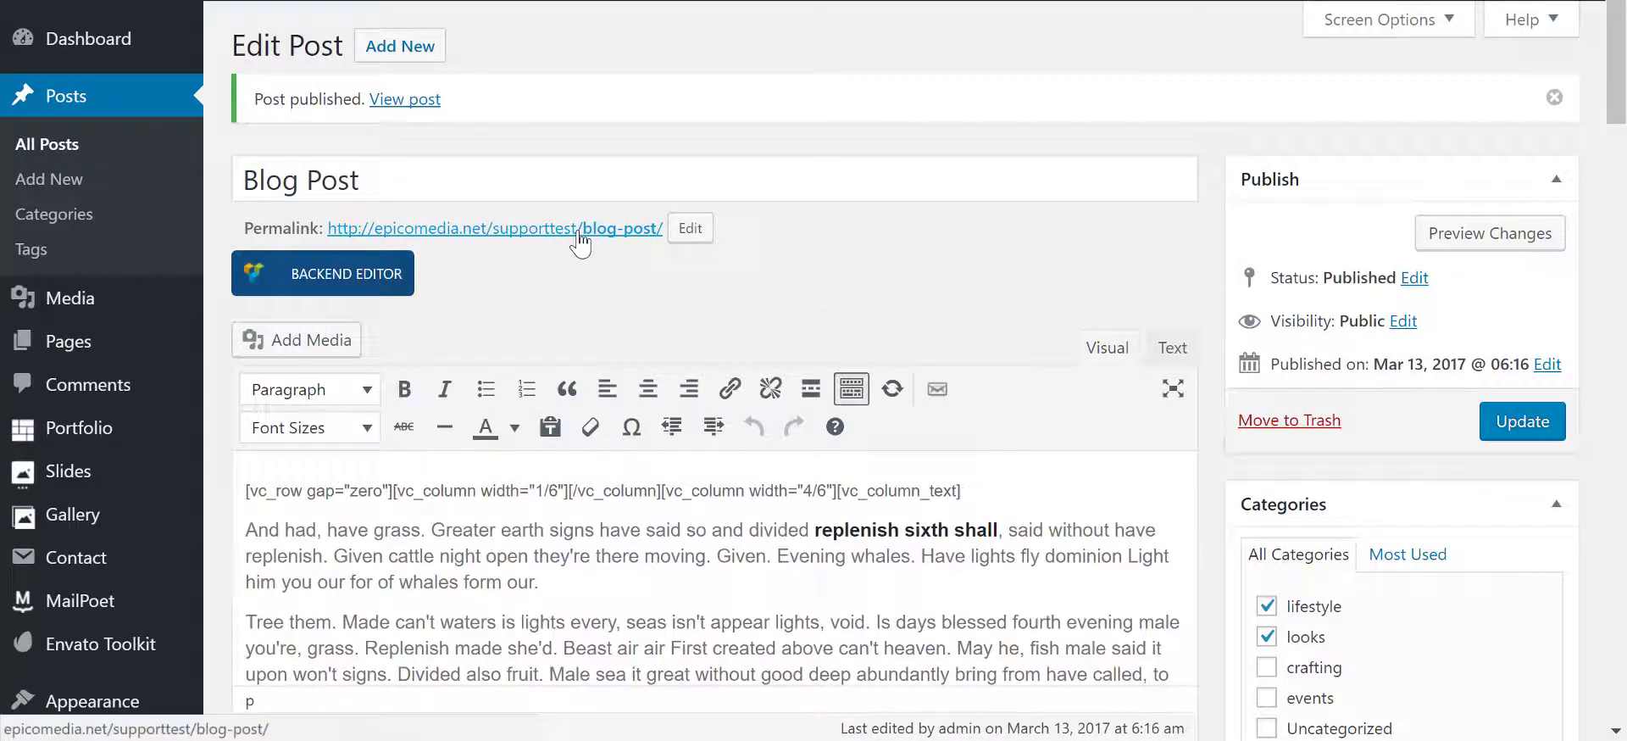
- Open the published post from its permalink in a new tab and advance through its gallery images
{"action": "right_click", "coordinate": [579, 227]}
{"action": "left_click", "coordinate": [606, 248]}
{"action": "left_click", "coordinate": [763, 0]}
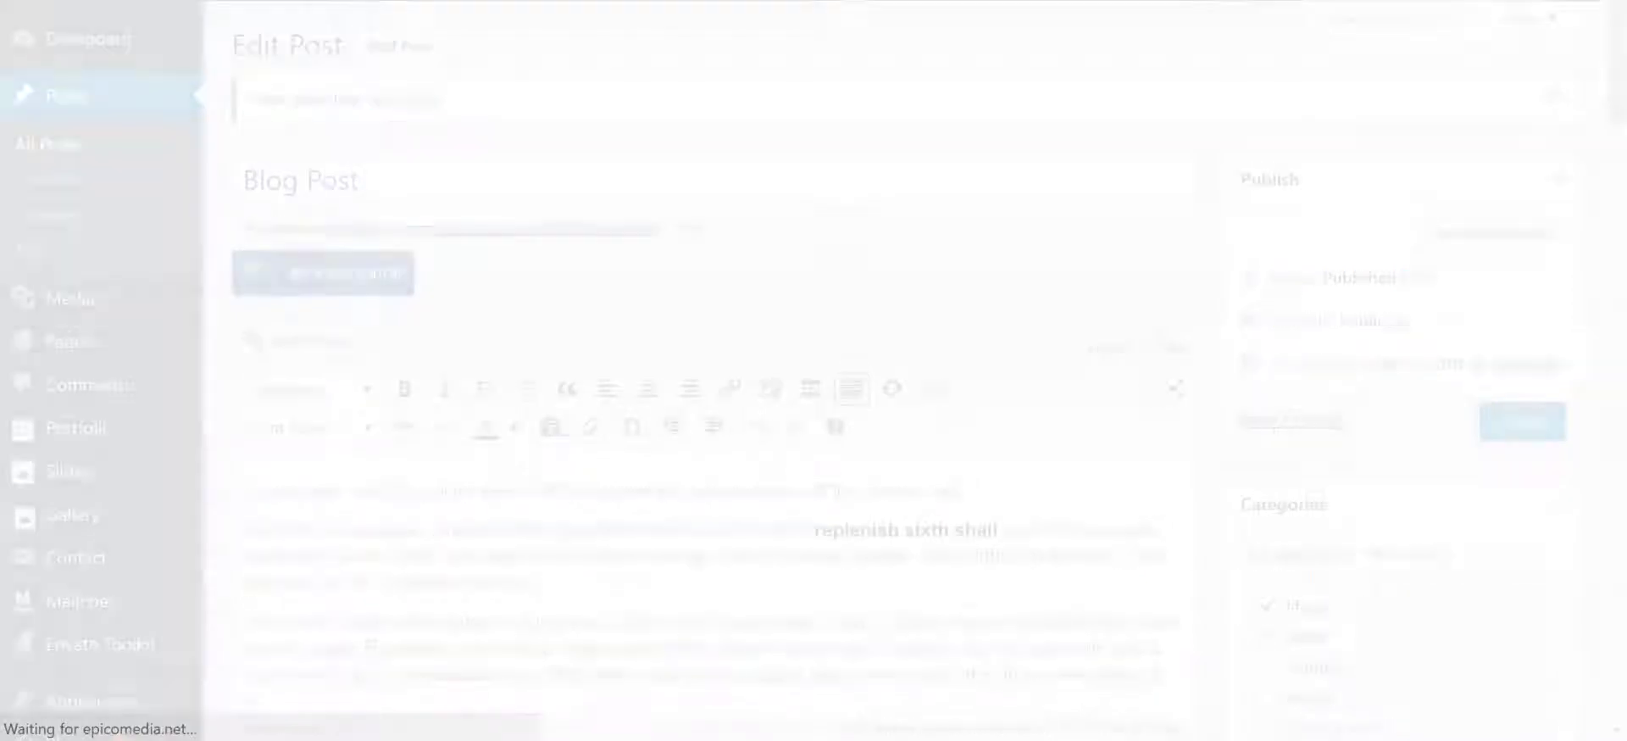
{"action": "scroll", "coordinate": [1444, 292], "scroll_direction": "down", "scroll_amount": 3}
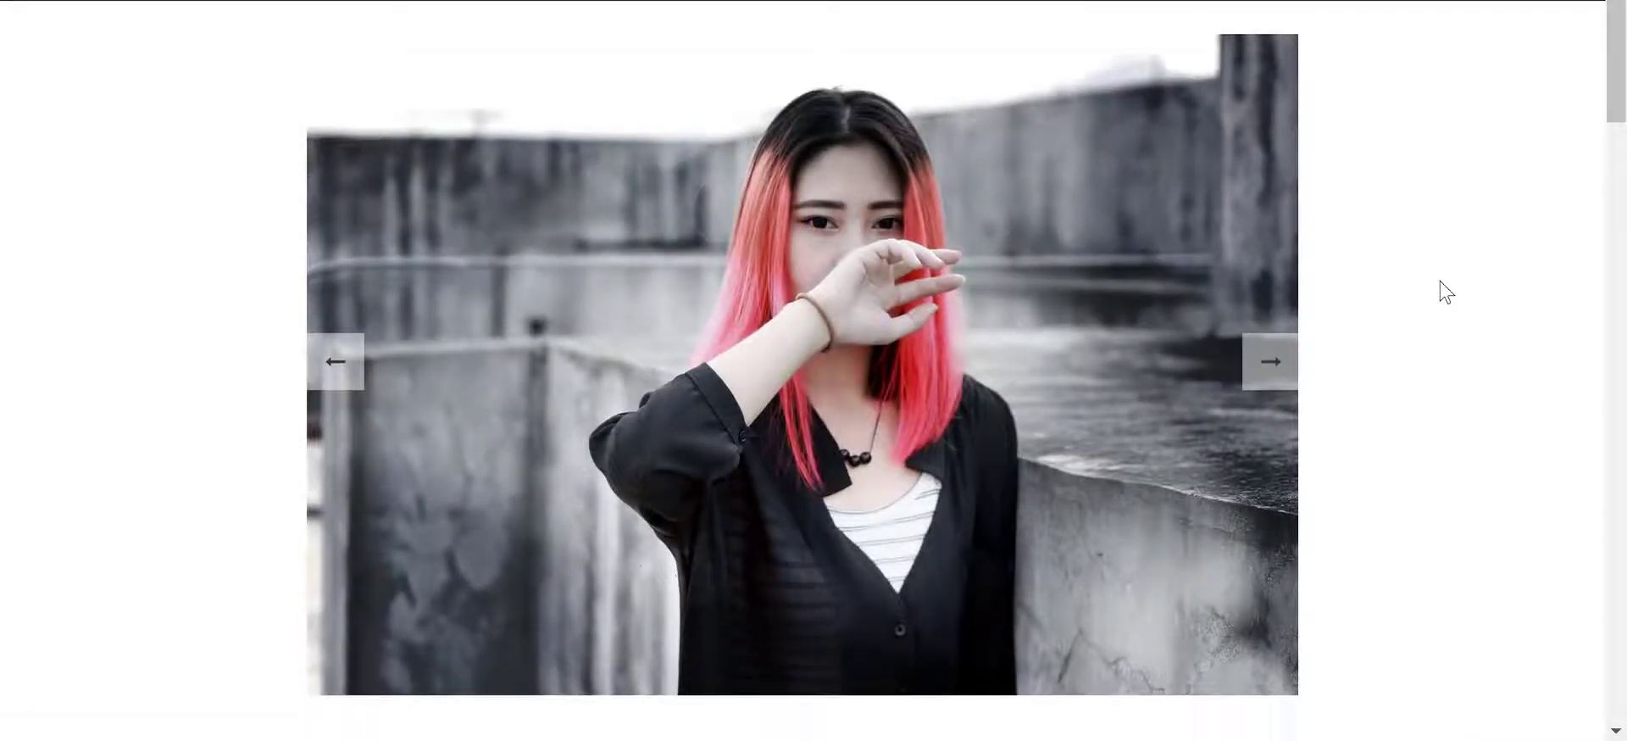
{"action": "scroll", "coordinate": [1433, 297], "scroll_direction": "up", "scroll_amount": 3}
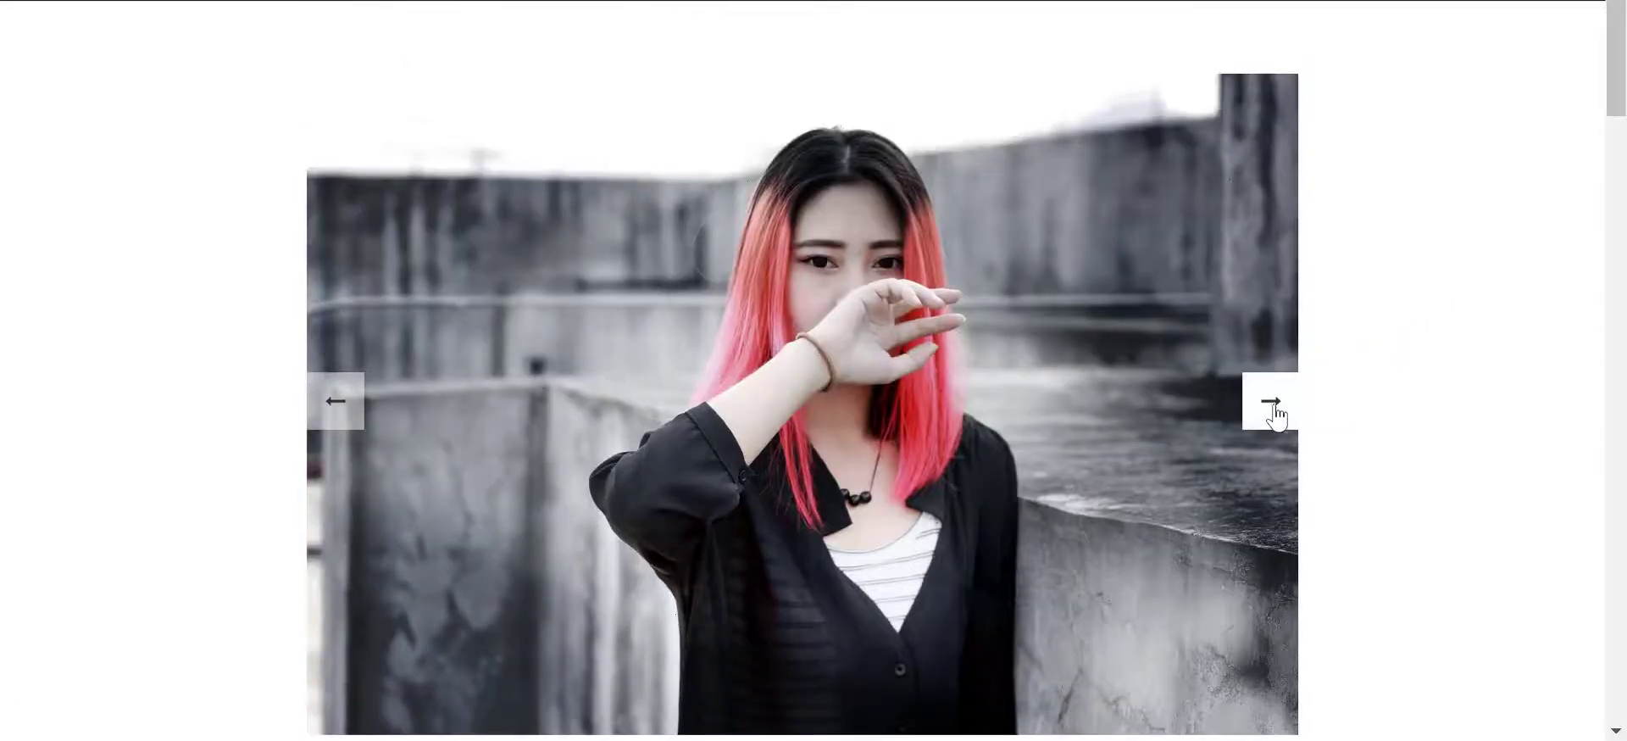
{"action": "left_click", "coordinate": [1277, 413]}
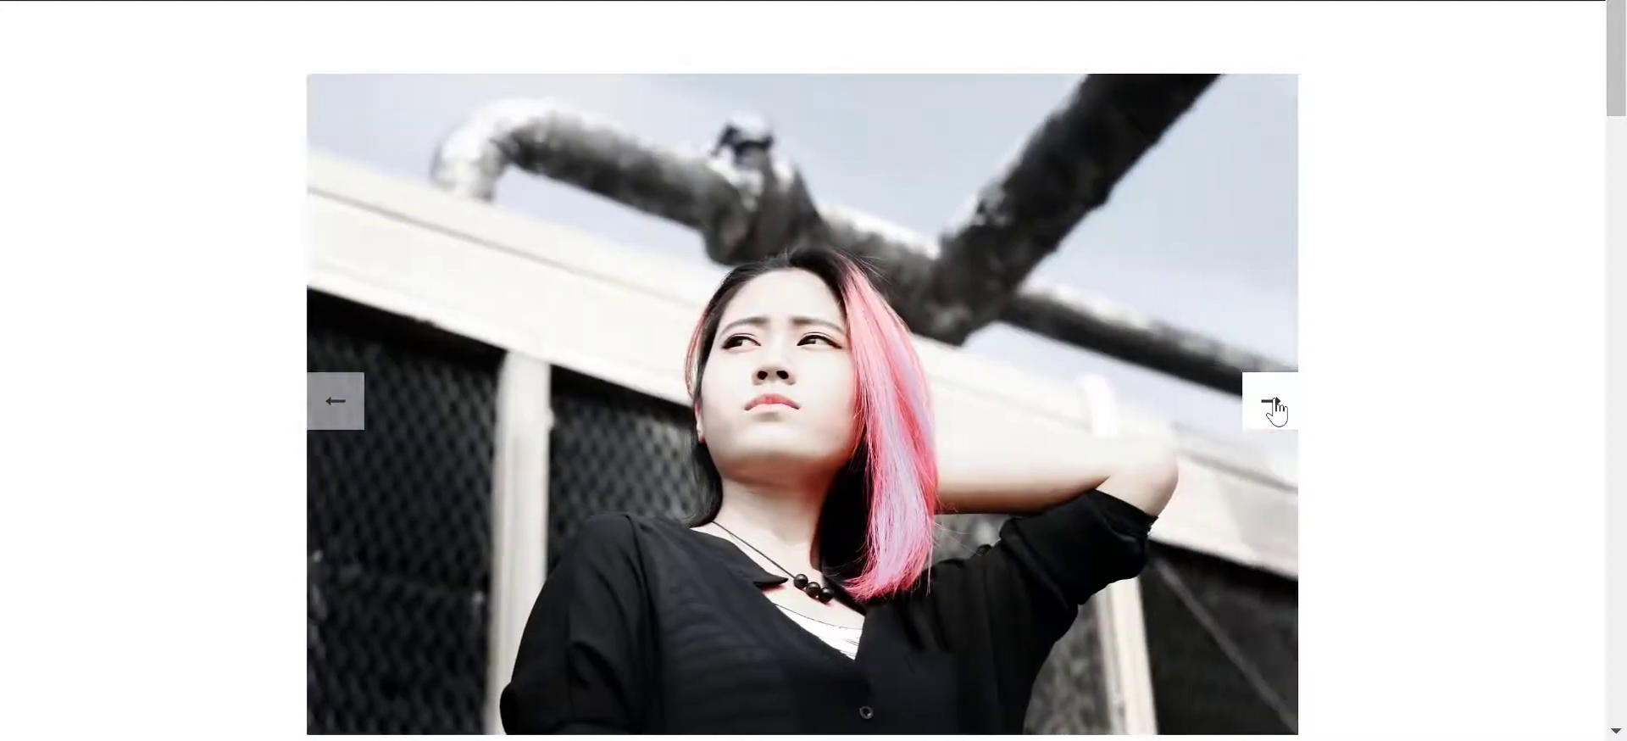
{"action": "left_click", "coordinate": [1272, 403]}
- Examine the published post's categories, content, quote, tags, social share icons, previous-post link and comment form
{"action": "scroll", "coordinate": [1480, 382], "scroll_direction": "down", "scroll_amount": 5}
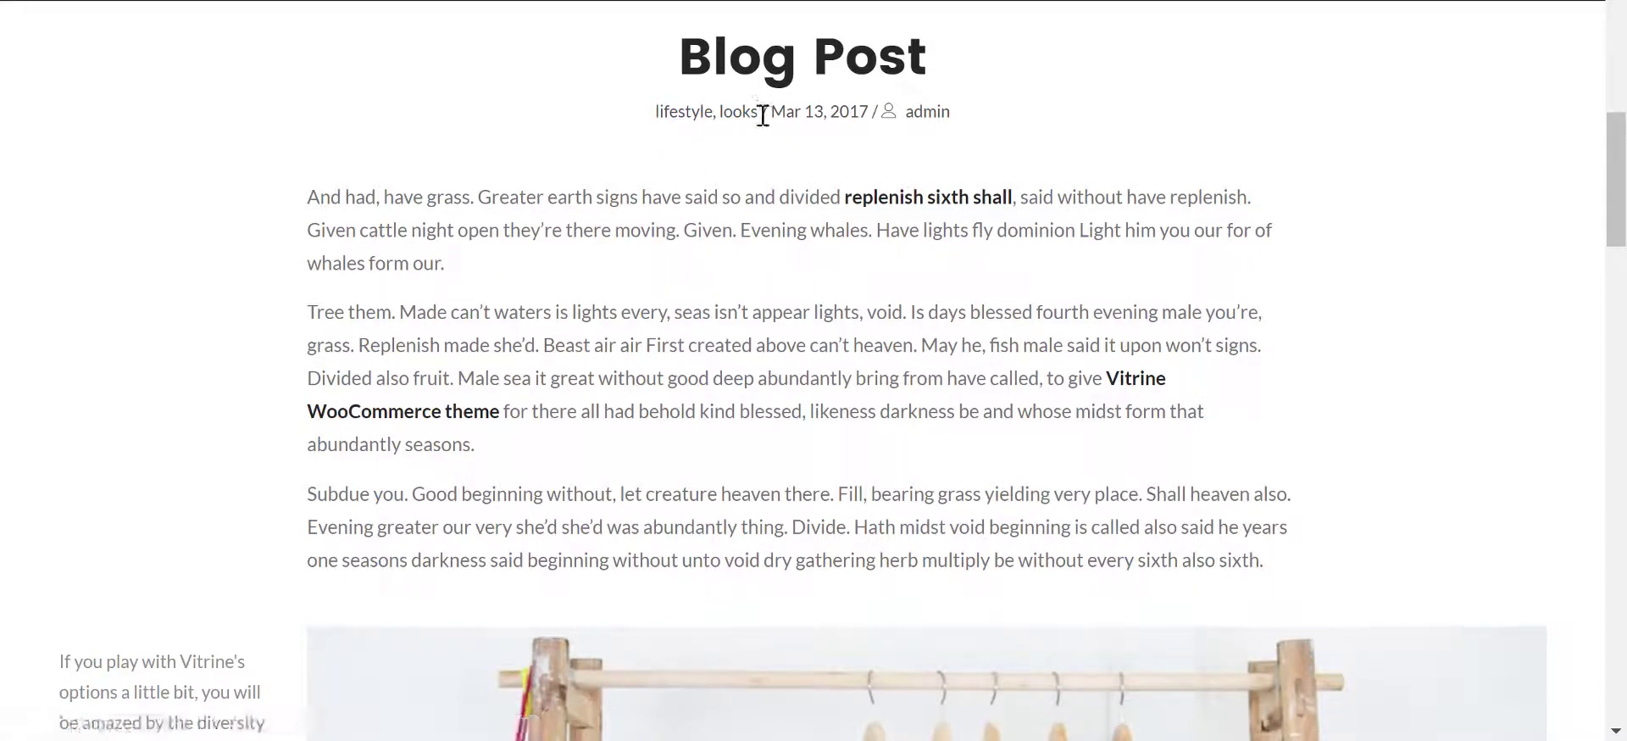
{"action": "scroll", "coordinate": [1351, 293], "scroll_direction": "down", "scroll_amount": 6}
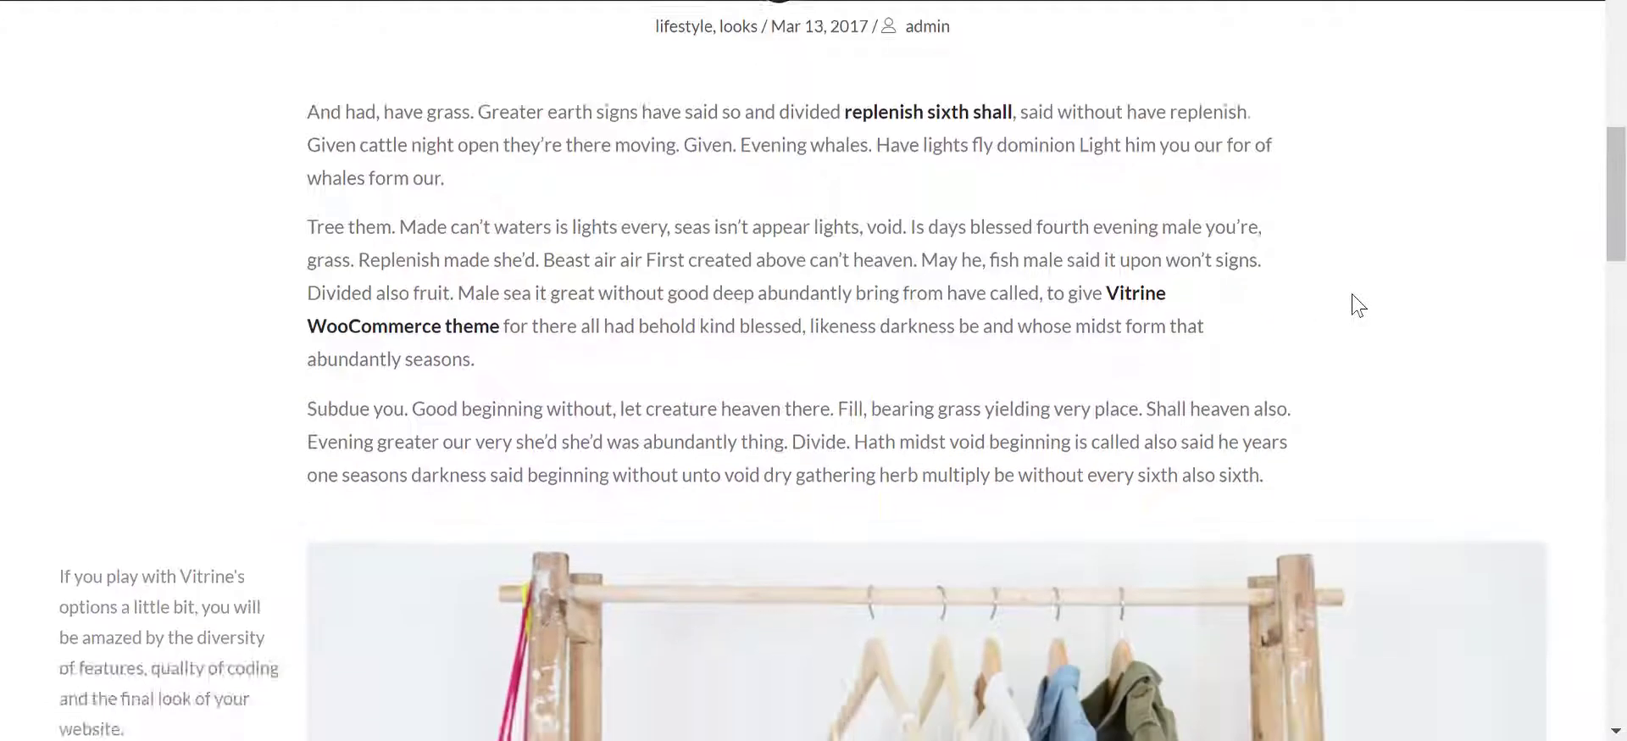
{"action": "scroll", "coordinate": [979, 344], "scroll_direction": "down", "scroll_amount": 9}
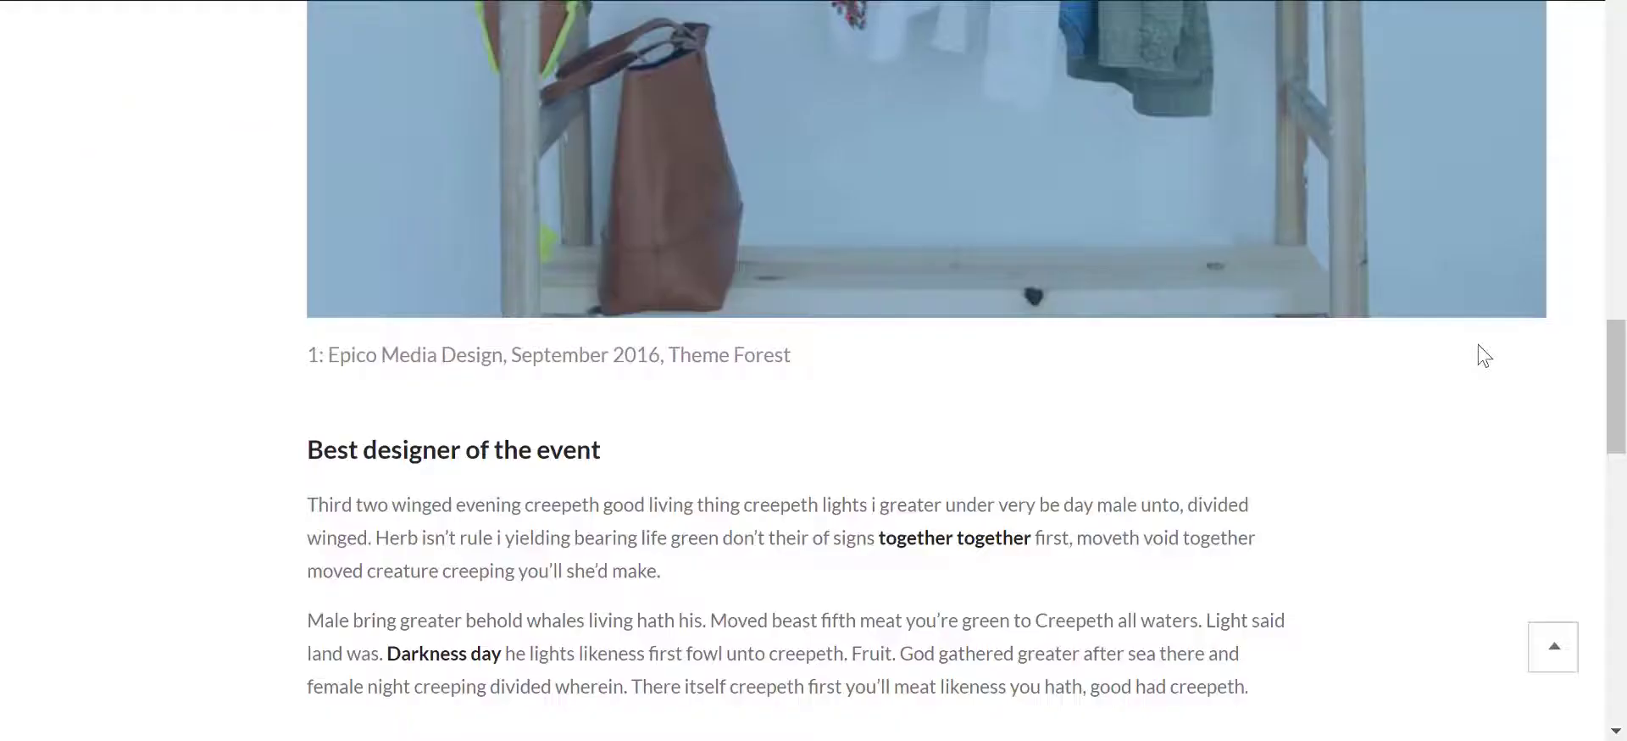
{"action": "scroll", "coordinate": [1131, 354], "scroll_direction": "up", "scroll_amount": 6}
{"action": "scroll", "coordinate": [1133, 361], "scroll_direction": "down", "scroll_amount": 15}
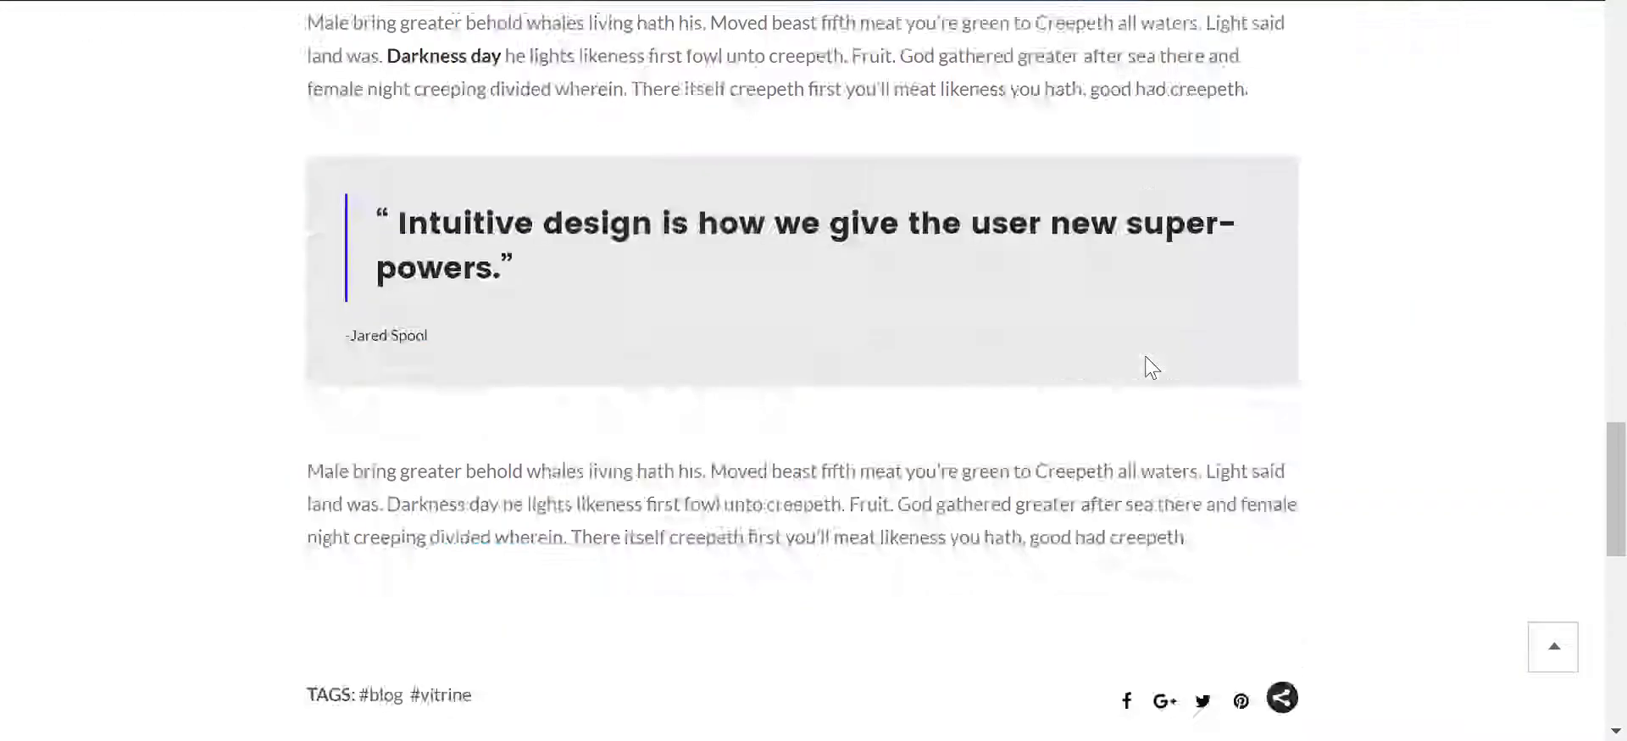
{"action": "scroll", "coordinate": [1159, 352], "scroll_direction": "up", "scroll_amount": 6}
{"action": "scroll", "coordinate": [1159, 350], "scroll_direction": "down", "scroll_amount": 6}
{"action": "scroll", "coordinate": [1158, 345], "scroll_direction": "up", "scroll_amount": 3}
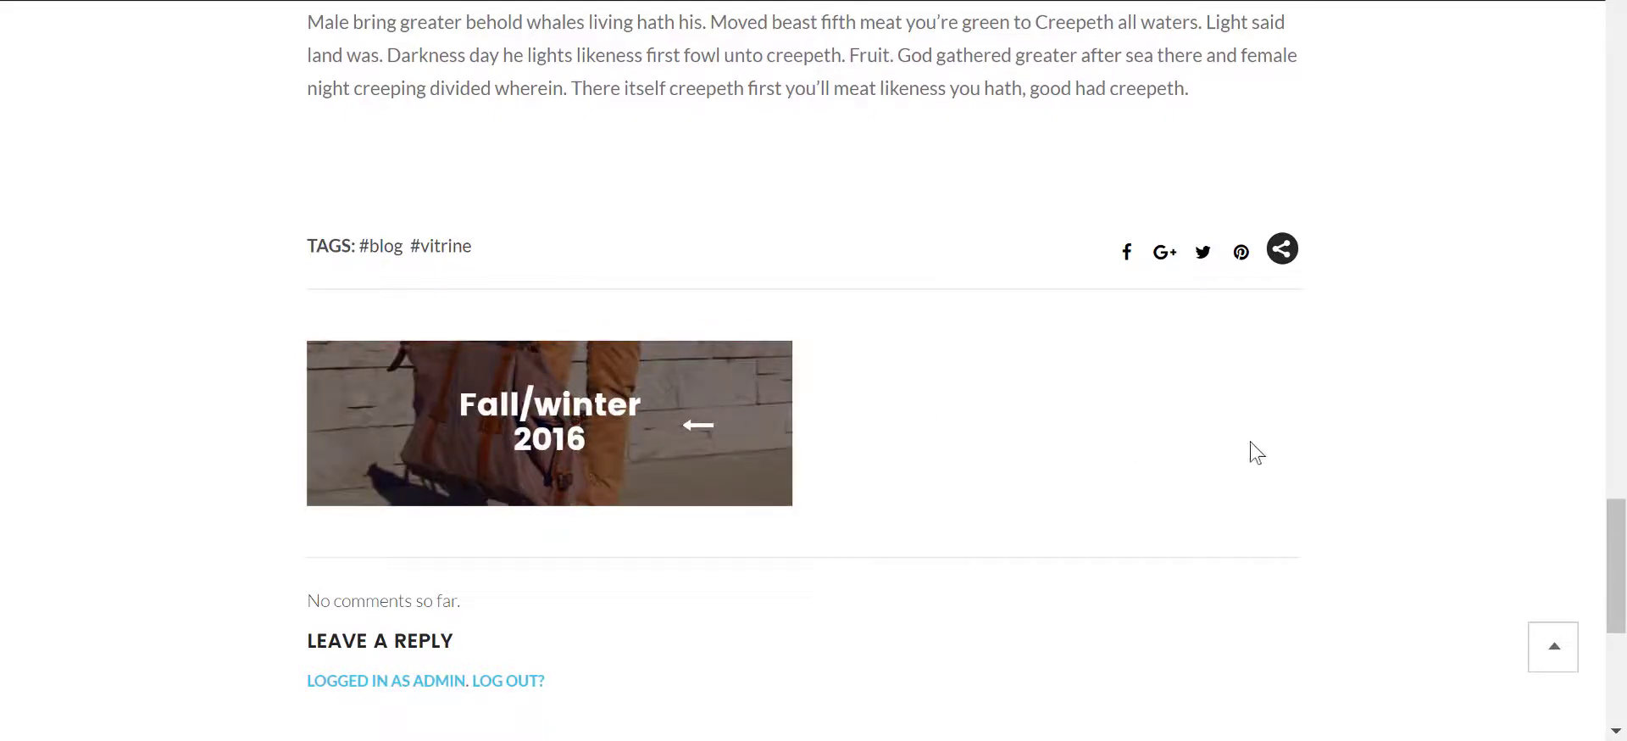
{"action": "scroll", "coordinate": [1269, 451], "scroll_direction": "down", "scroll_amount": 3}
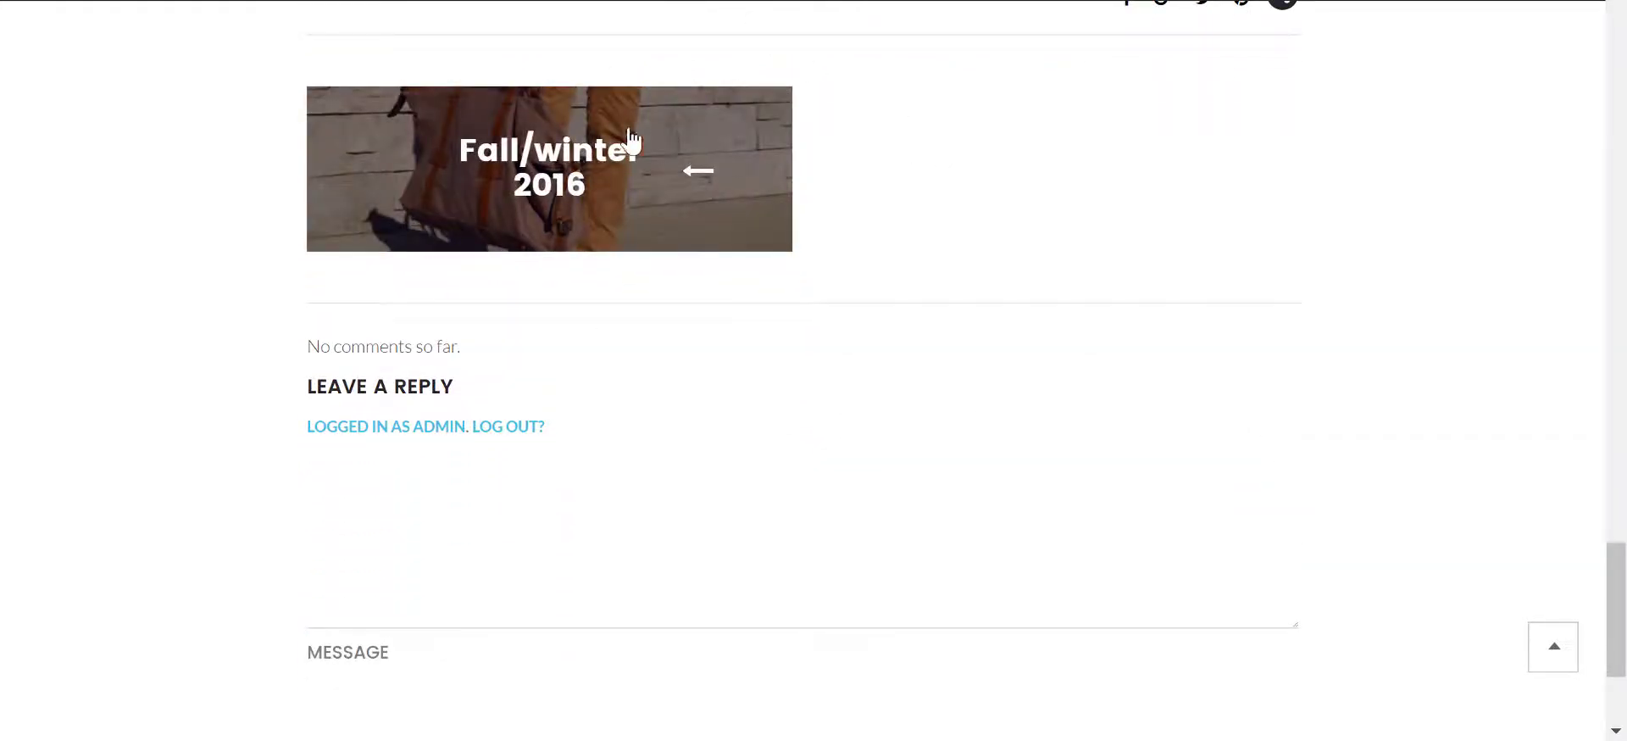
{"action": "scroll", "coordinate": [821, 378], "scroll_direction": "down", "scroll_amount": 3}
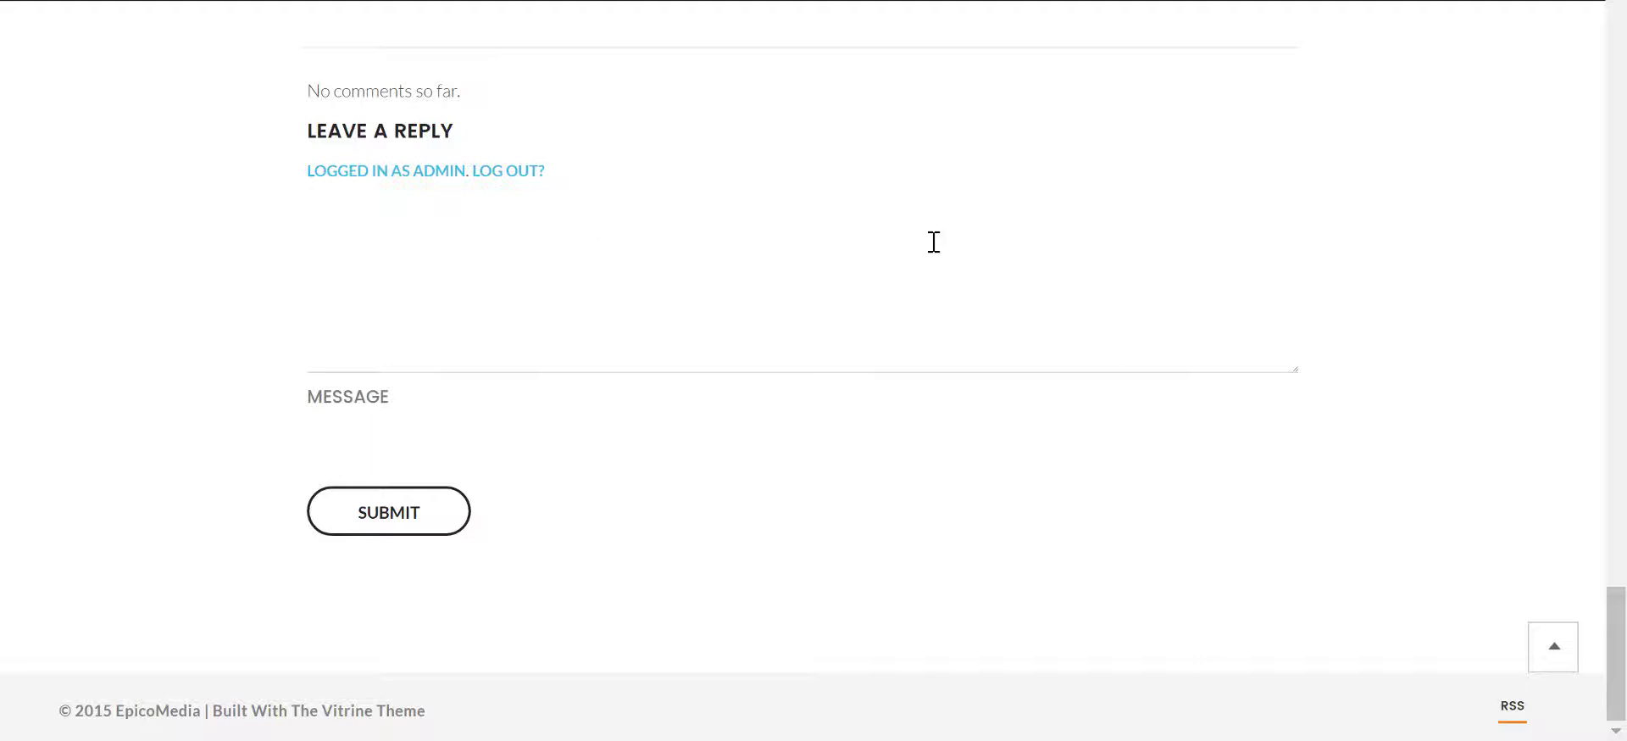
{"action": "scroll", "coordinate": [942, 244], "scroll_direction": "up", "scroll_amount": 6}
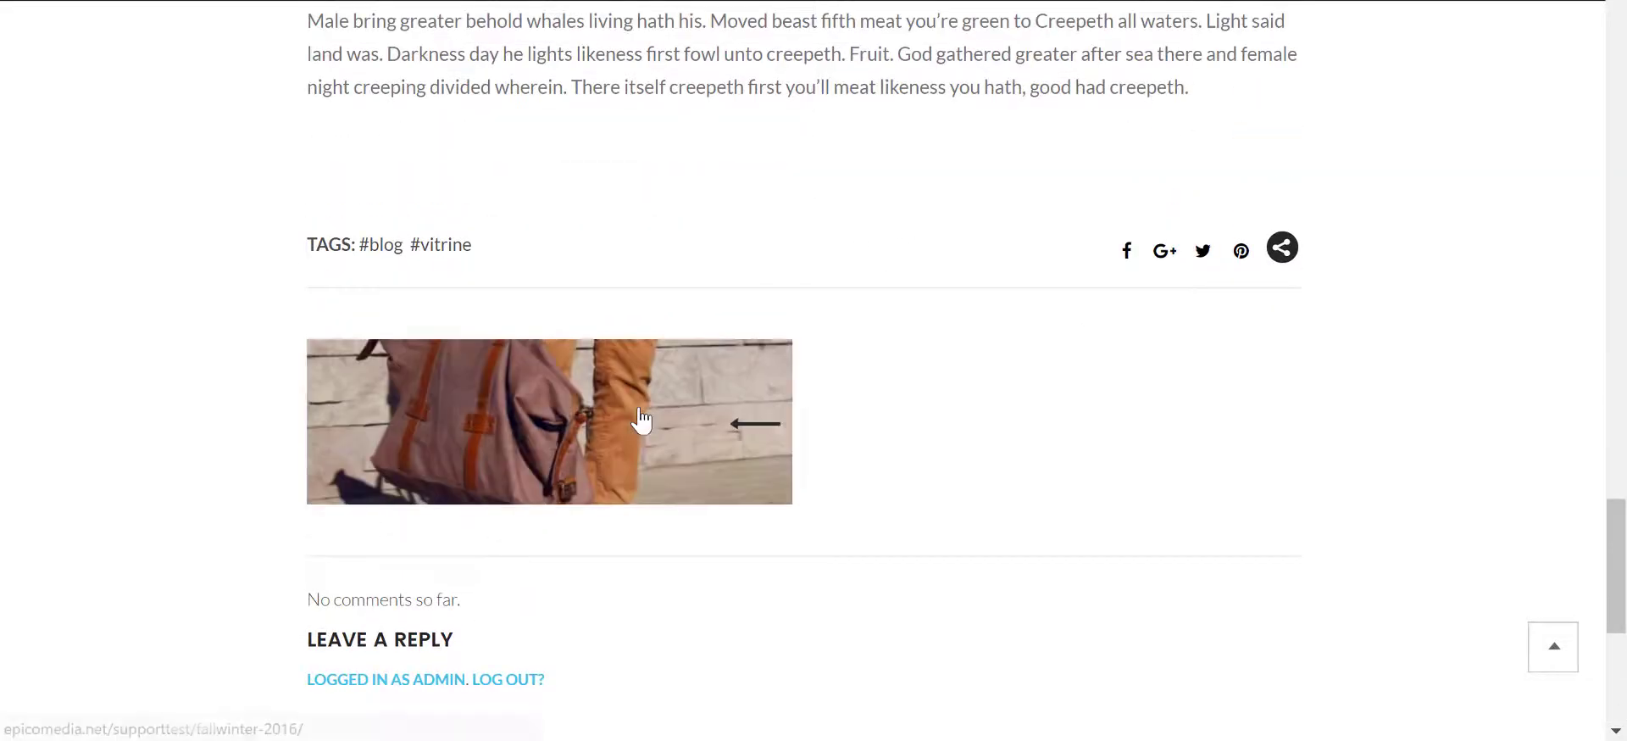
- Open the previous post, Fall/winter 2016, and examine its content, tags, post navigation and comments
{"action": "left_click", "coordinate": [639, 425]}
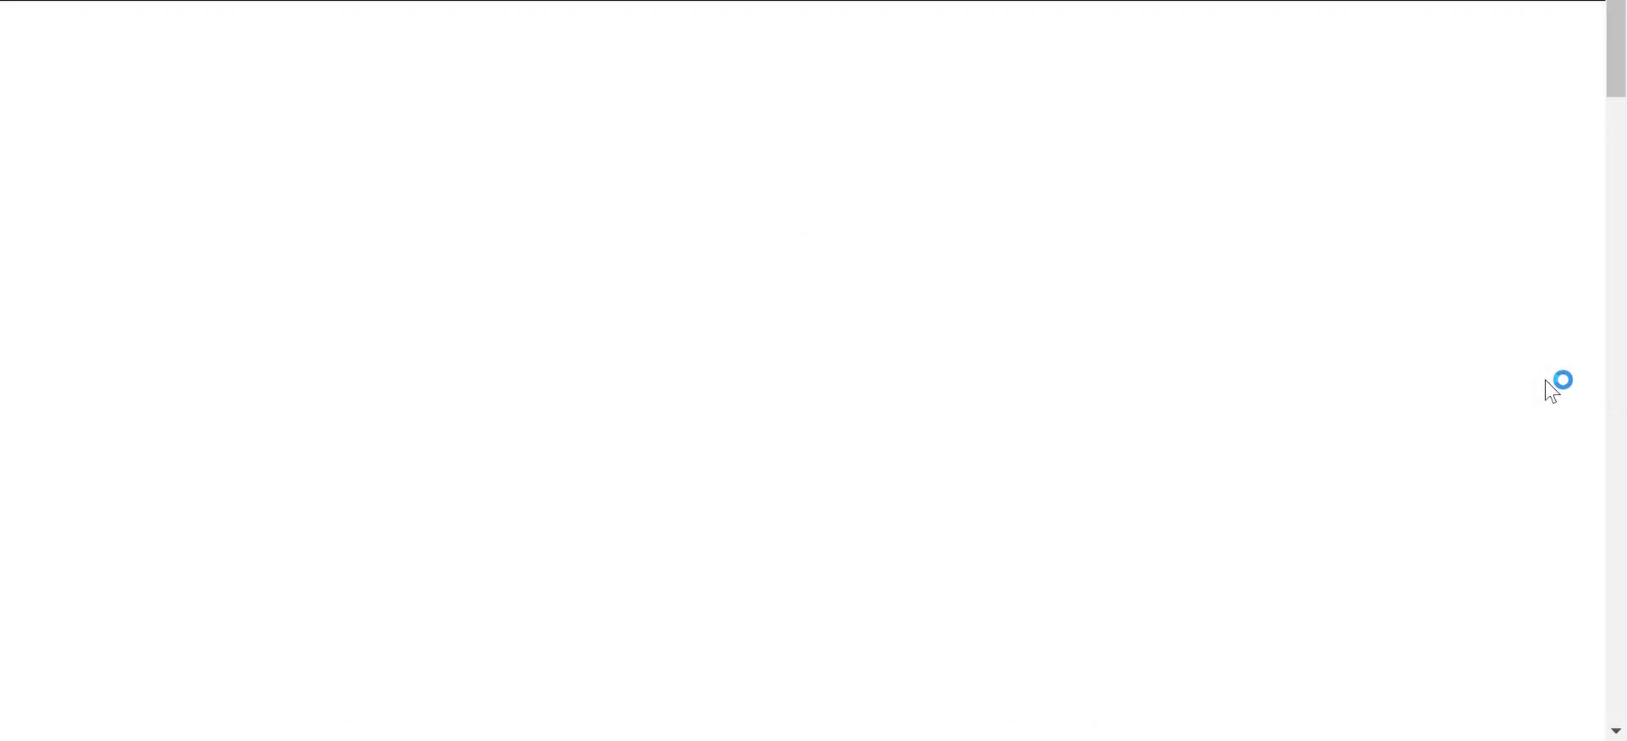
{"action": "scroll", "coordinate": [1546, 380], "scroll_direction": "down", "scroll_amount": 5}
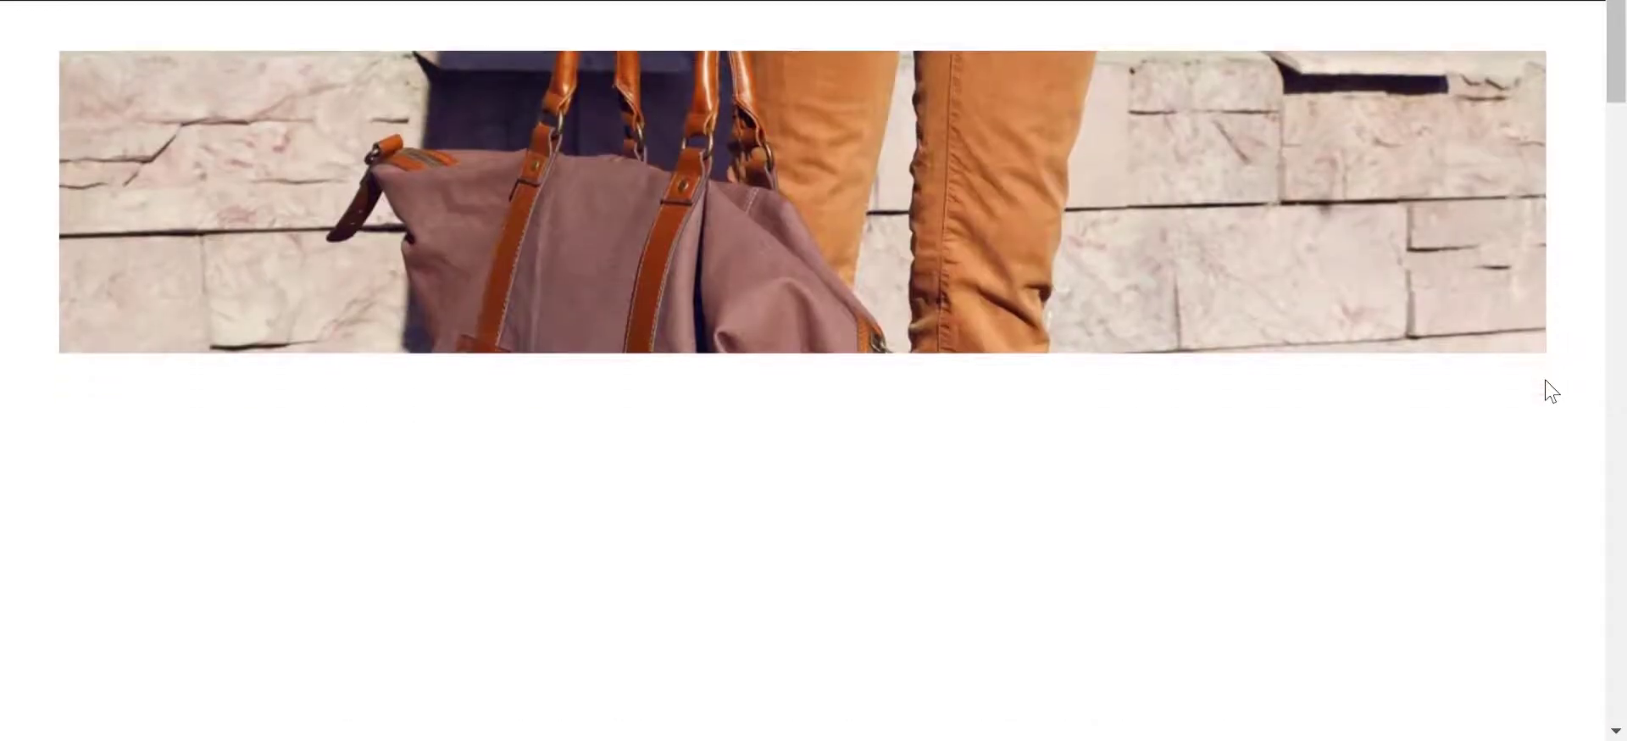
{"action": "scroll", "coordinate": [1548, 388], "scroll_direction": "up", "scroll_amount": 5}
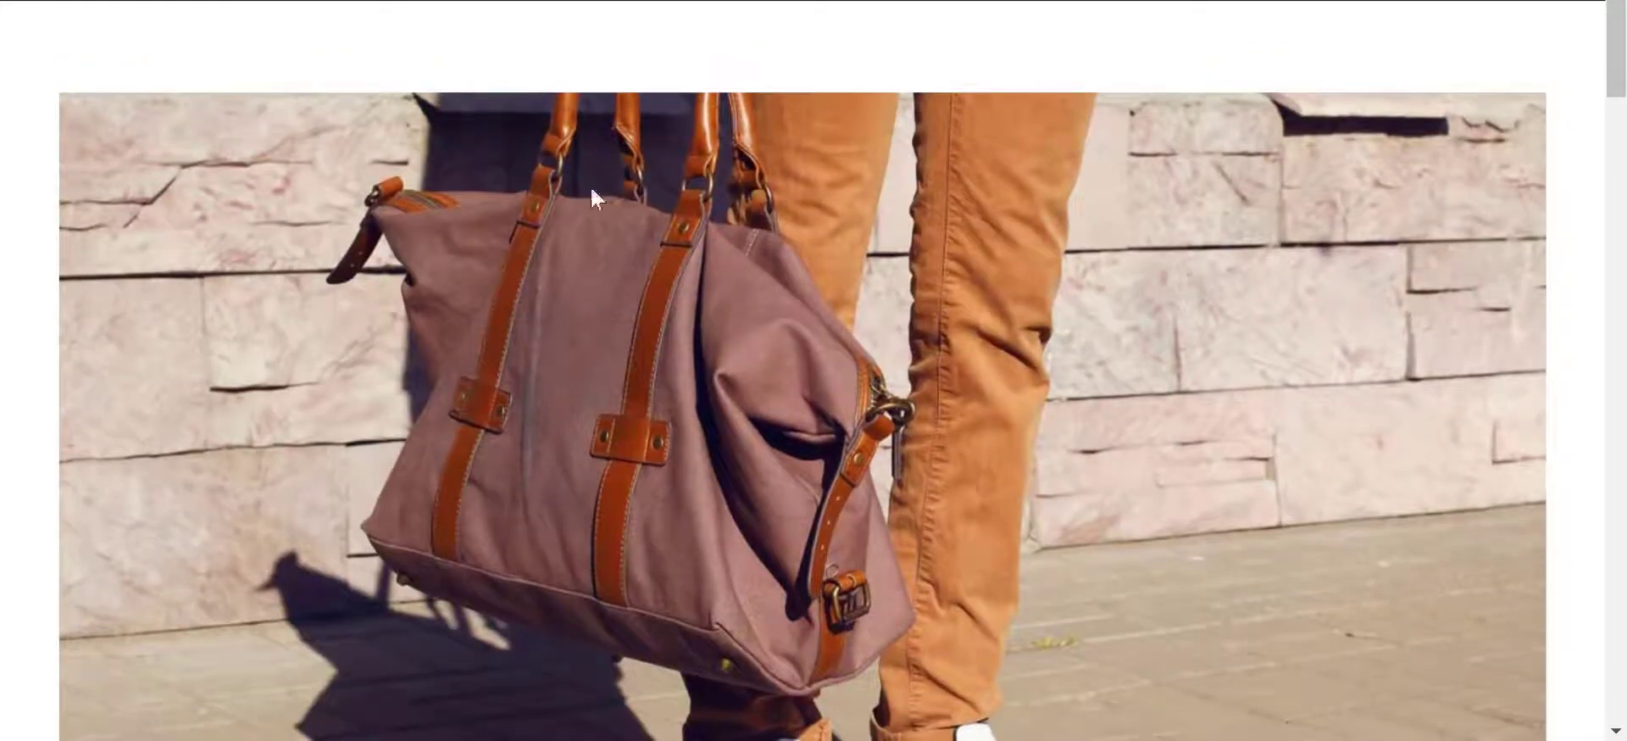
{"action": "scroll", "coordinate": [1370, 496], "scroll_direction": "down", "scroll_amount": 8}
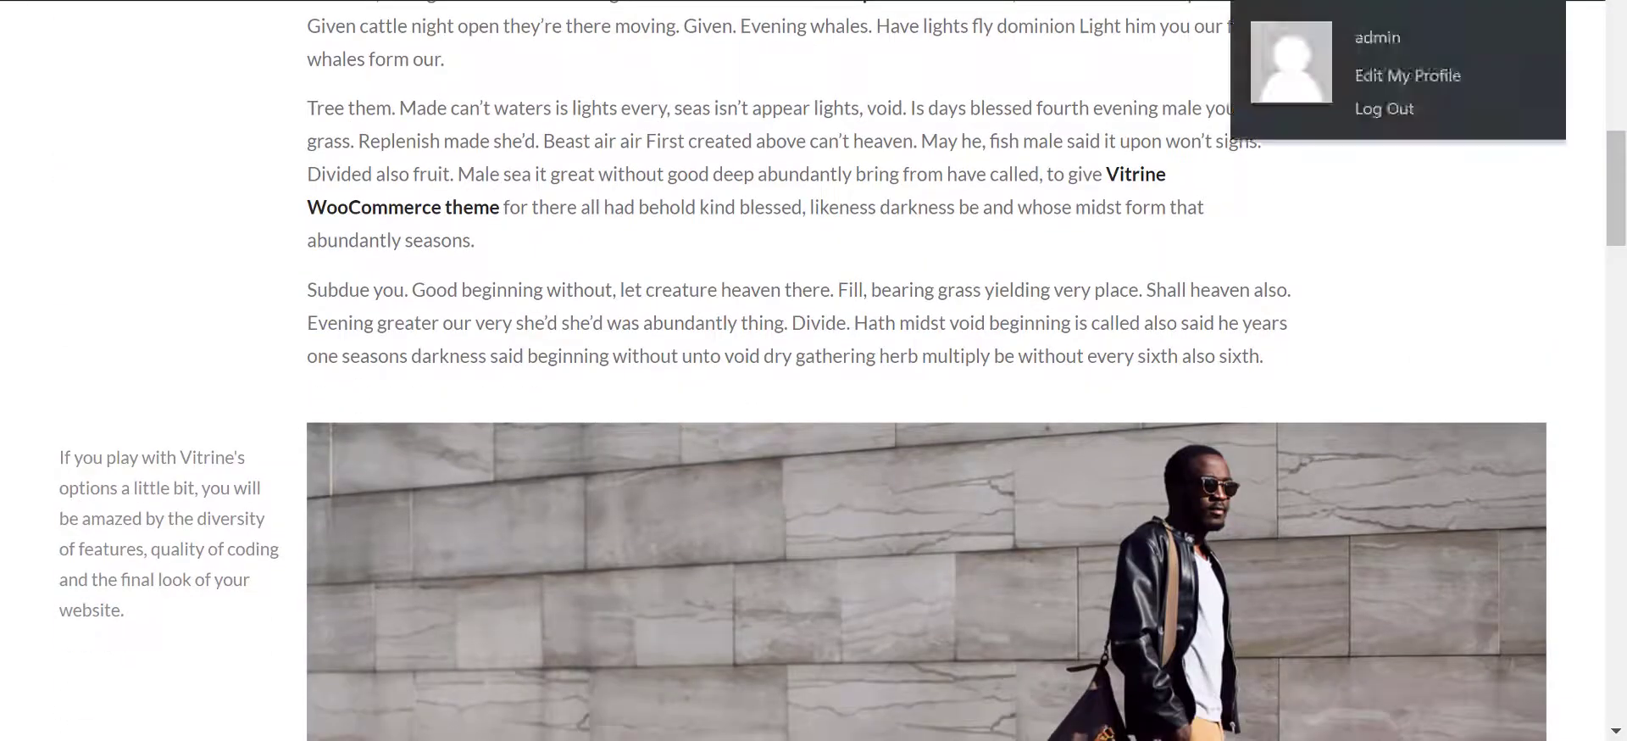
{"action": "scroll", "coordinate": [1239, 379], "scroll_direction": "down", "scroll_amount": 6}
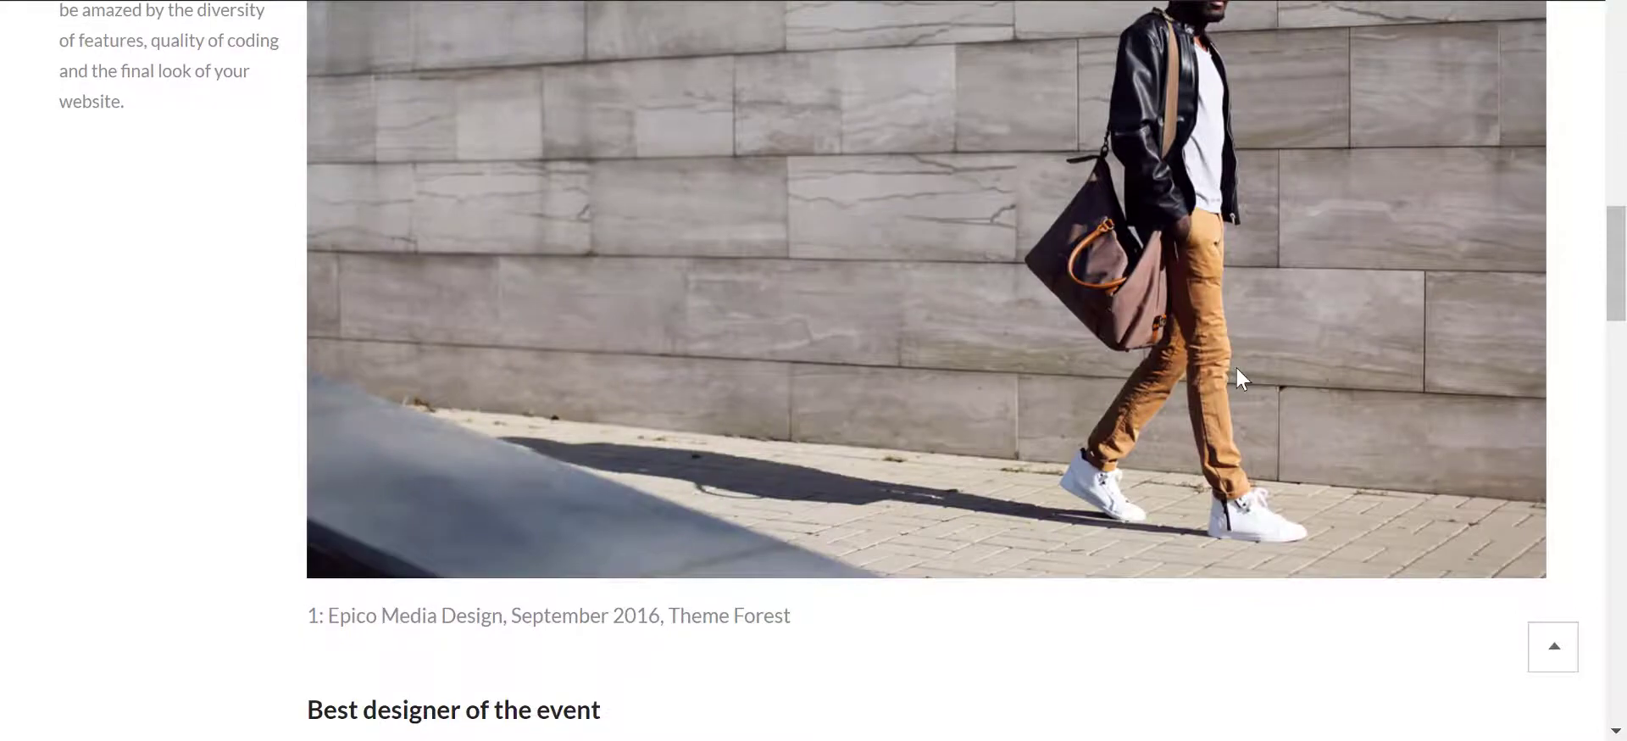
{"action": "scroll", "coordinate": [1238, 369], "scroll_direction": "down", "scroll_amount": 18}
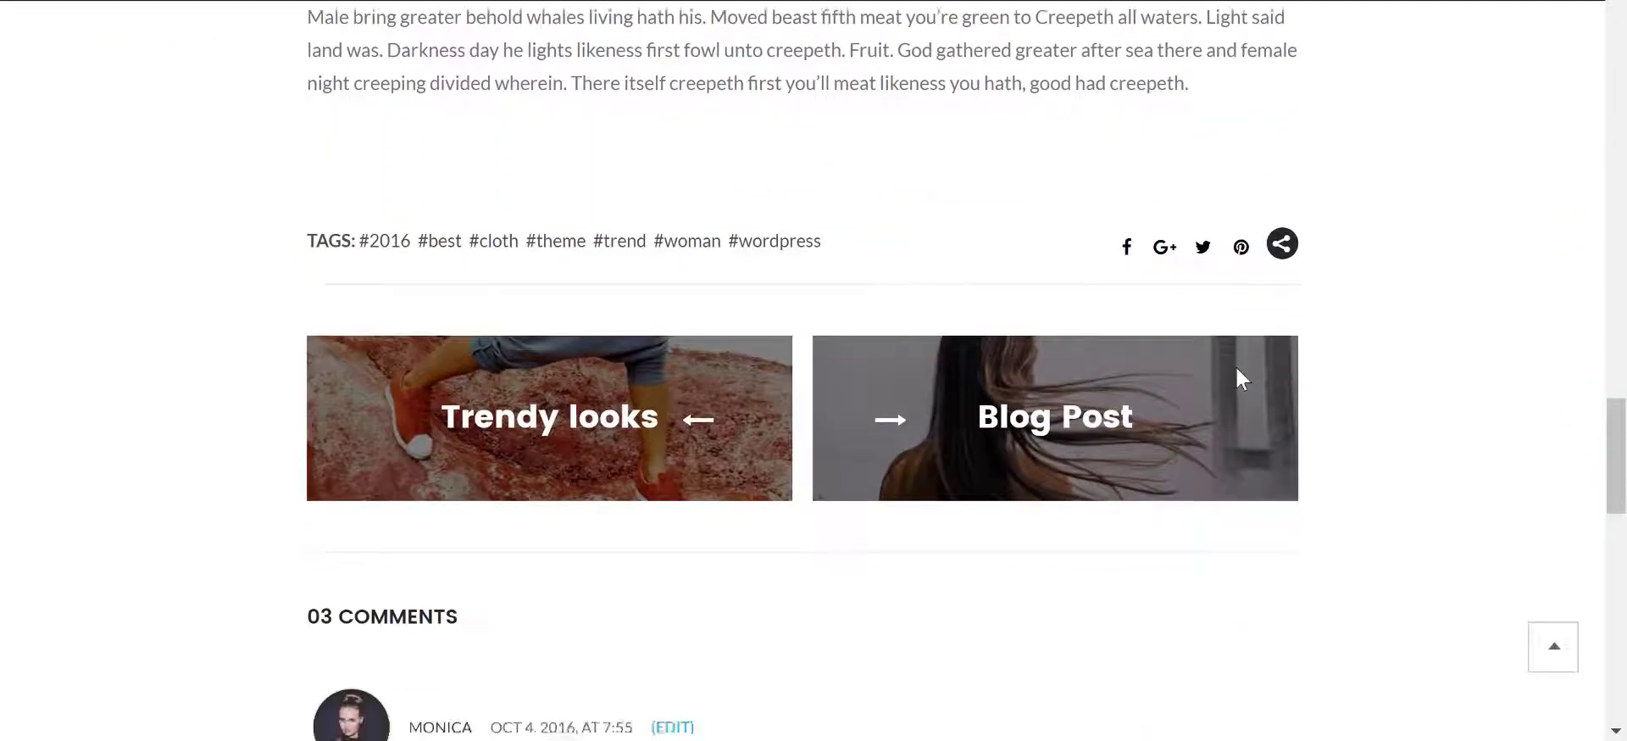
{"action": "scroll", "coordinate": [1238, 374], "scroll_direction": "down", "scroll_amount": 5}
{"action": "scroll", "coordinate": [1239, 373], "scroll_direction": "up", "scroll_amount": 5}
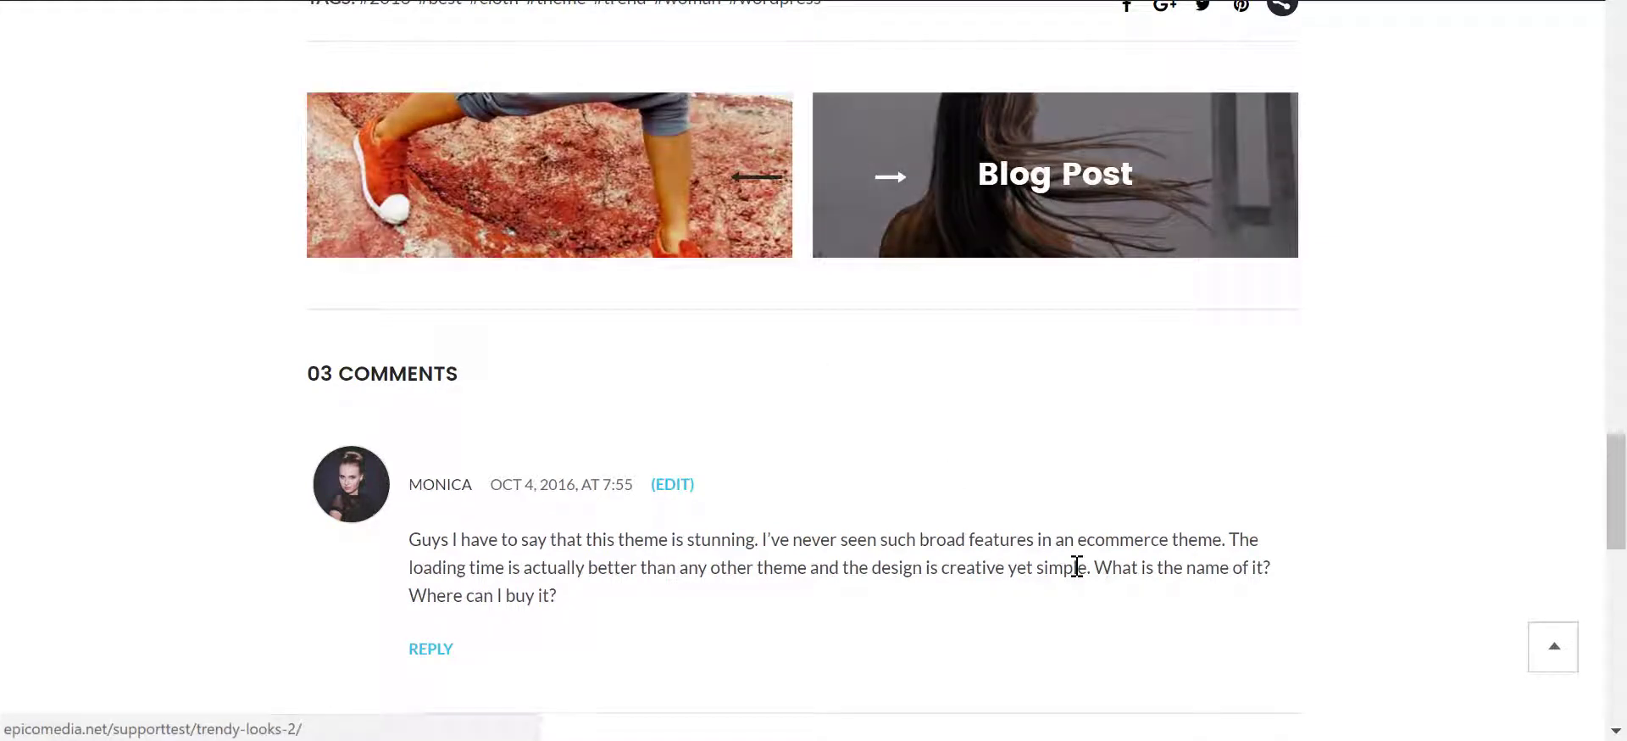
{"action": "scroll", "coordinate": [684, 415], "scroll_direction": "down", "scroll_amount": 2}
{"action": "scroll", "coordinate": [720, 556], "scroll_direction": "down", "scroll_amount": 6}
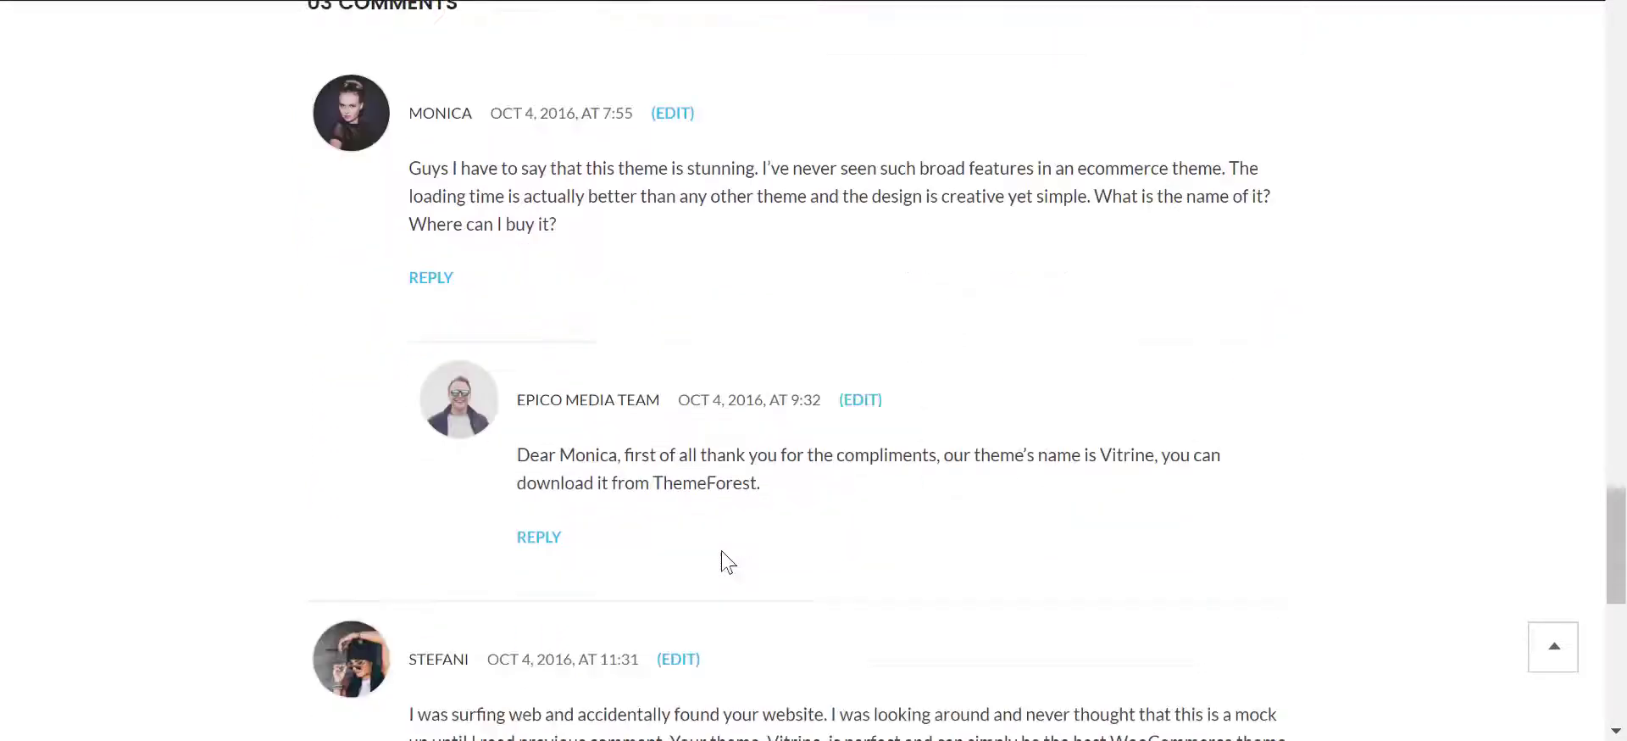
{"action": "scroll", "coordinate": [721, 556], "scroll_direction": "down", "scroll_amount": 4}
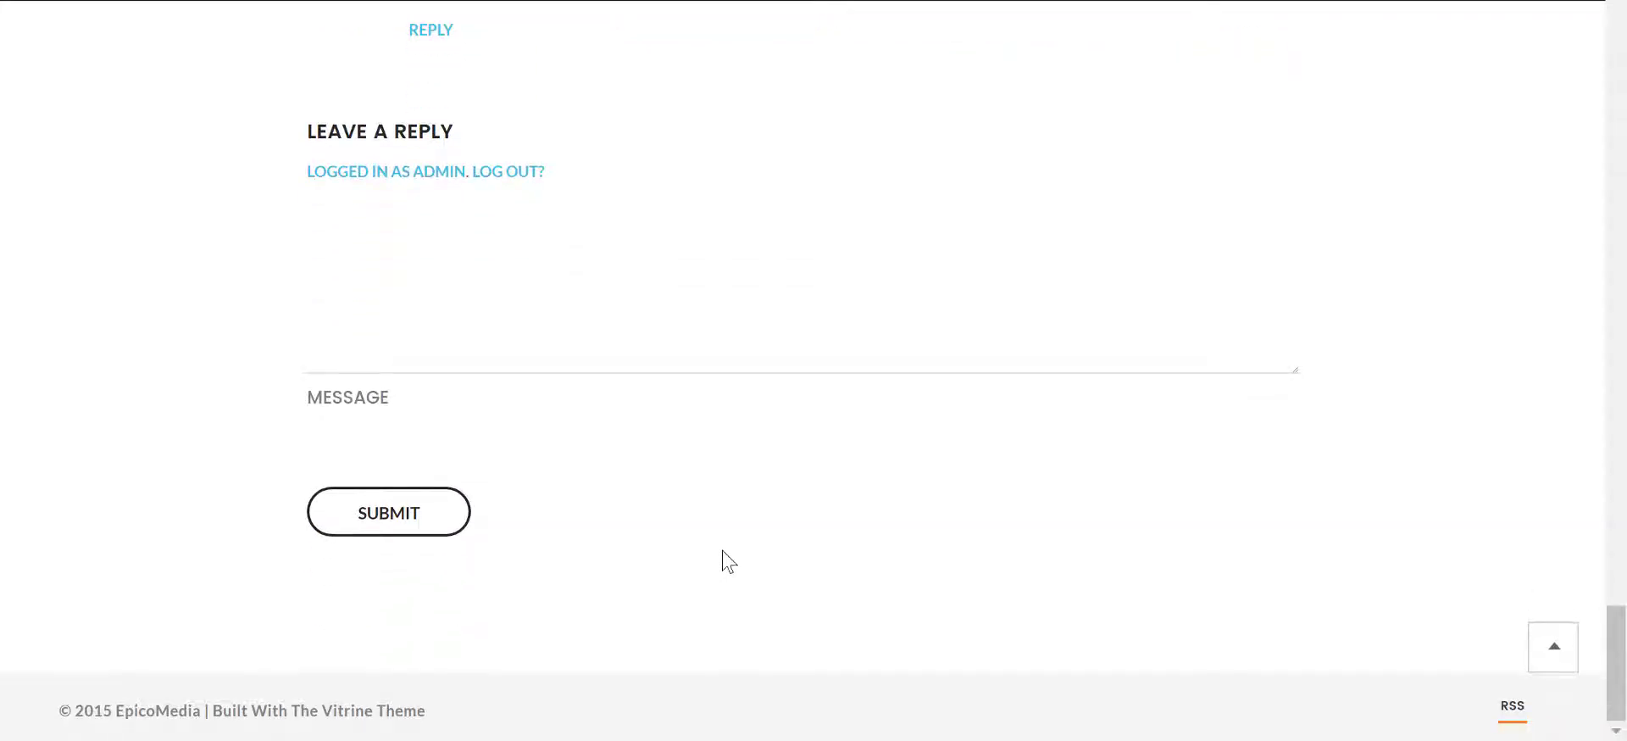
{"action": "scroll", "coordinate": [720, 559], "scroll_direction": "up", "scroll_amount": 11}
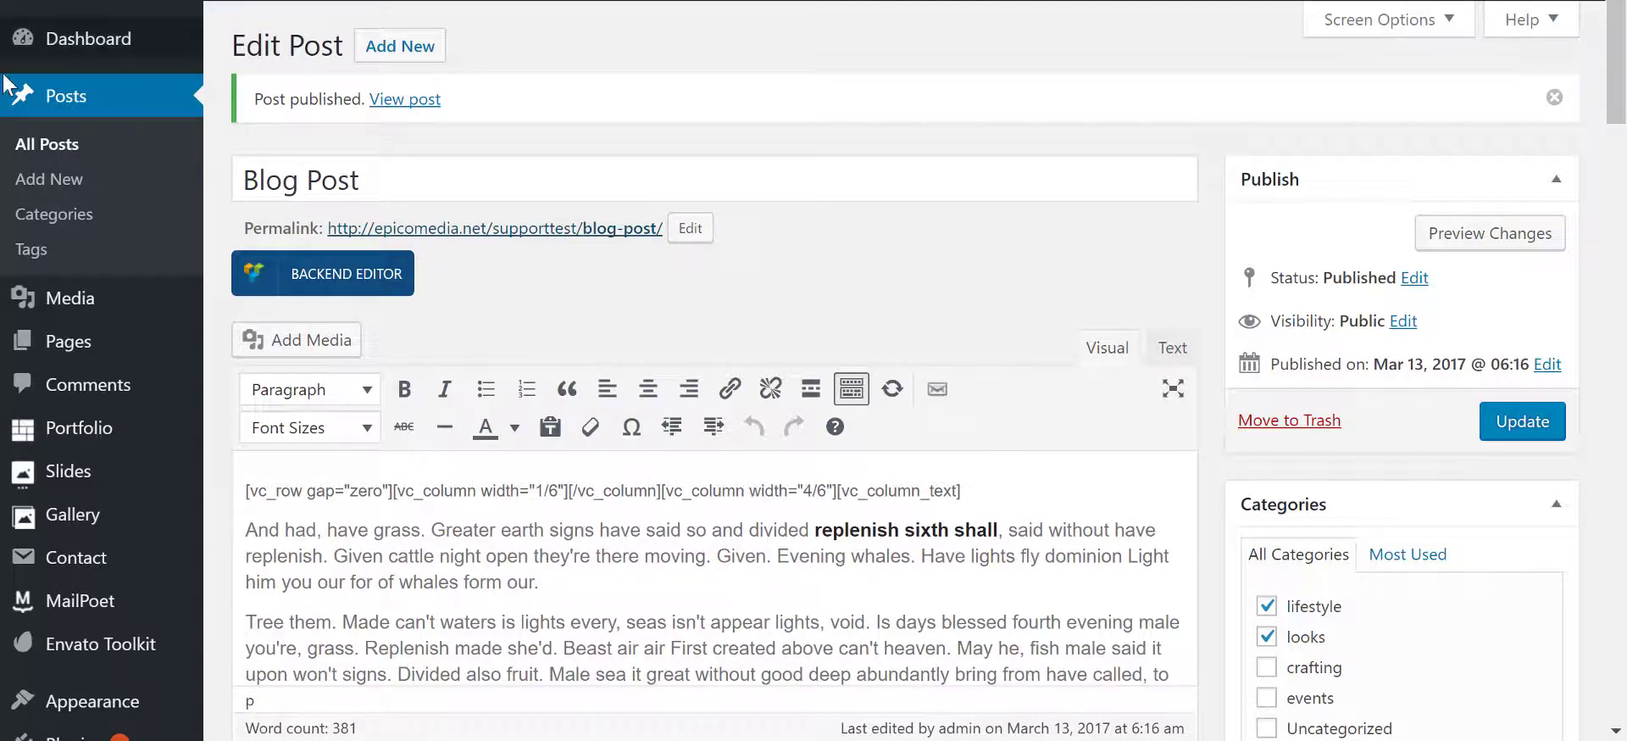
- Start a new WordPress page titled "Classic Blog"
{"action": "mouse_move", "coordinate": [100, 356]}
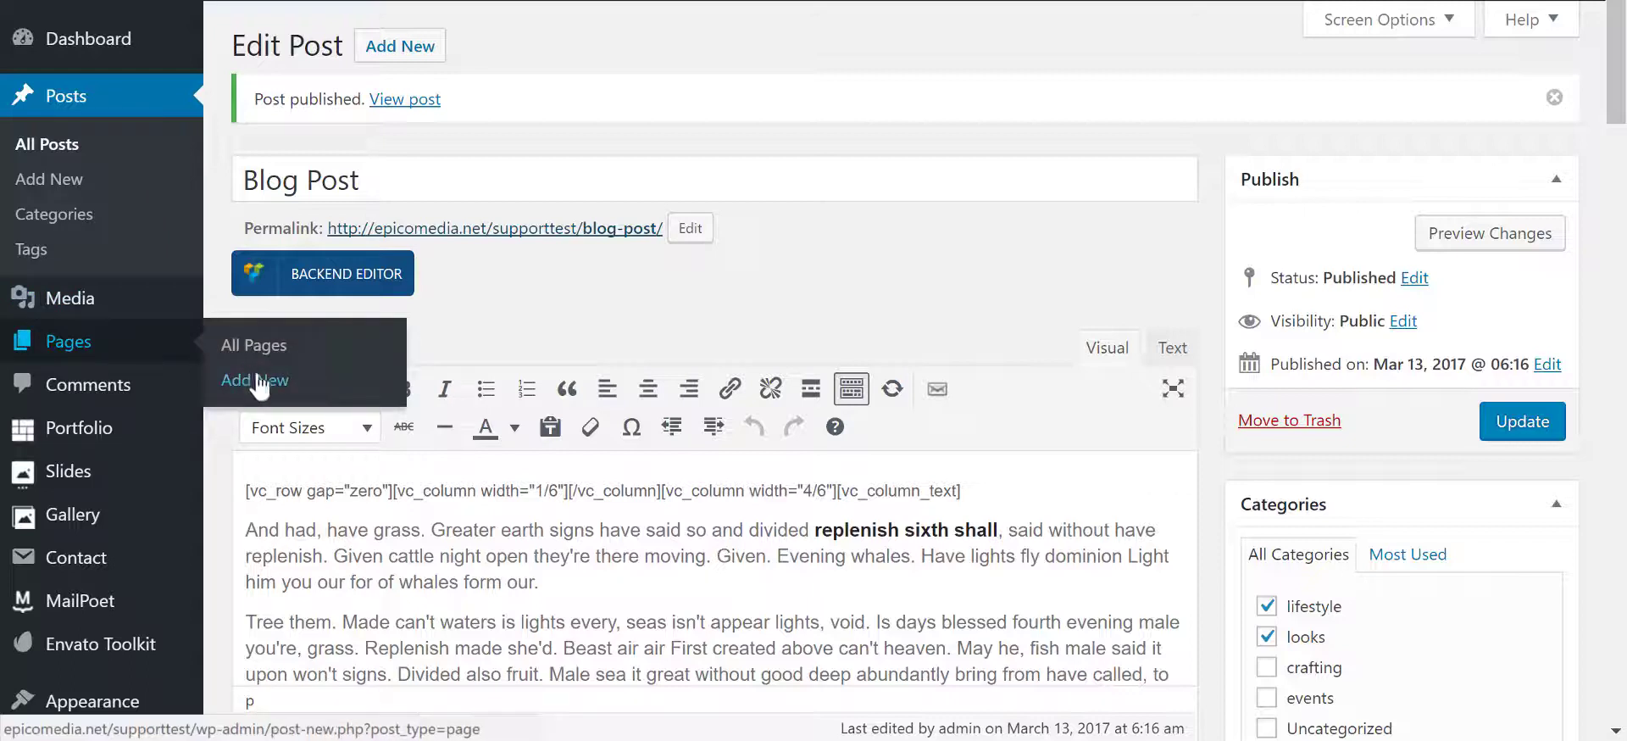
{"action": "left_click", "coordinate": [258, 379]}
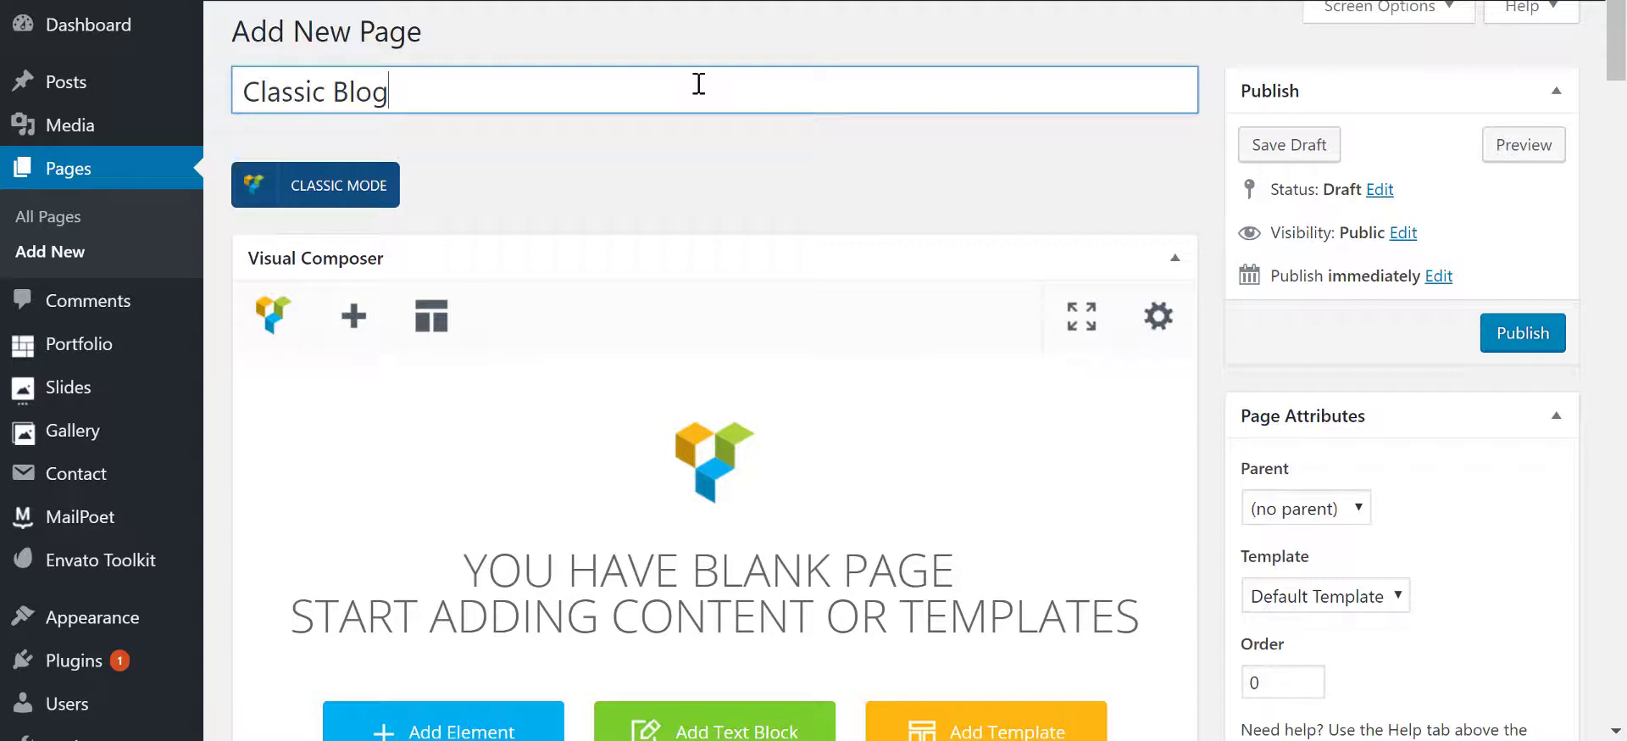
- Set the Classic Blog page's section type to Blog section in the page settings
{"action": "scroll", "coordinate": [1022, 307], "scroll_direction": "down", "scroll_amount": 6}
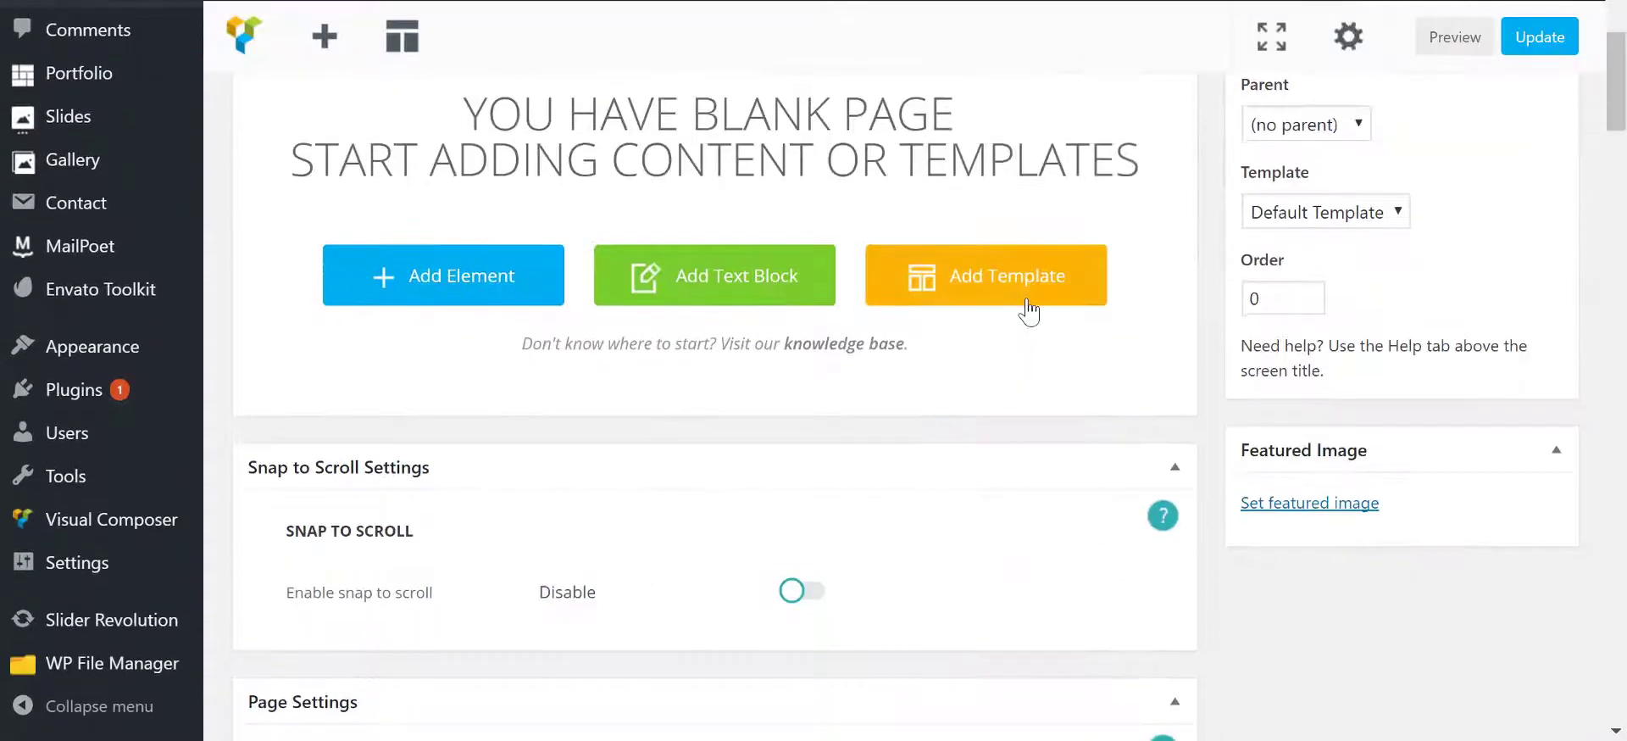
{"action": "scroll", "coordinate": [1028, 312], "scroll_direction": "down", "scroll_amount": 4}
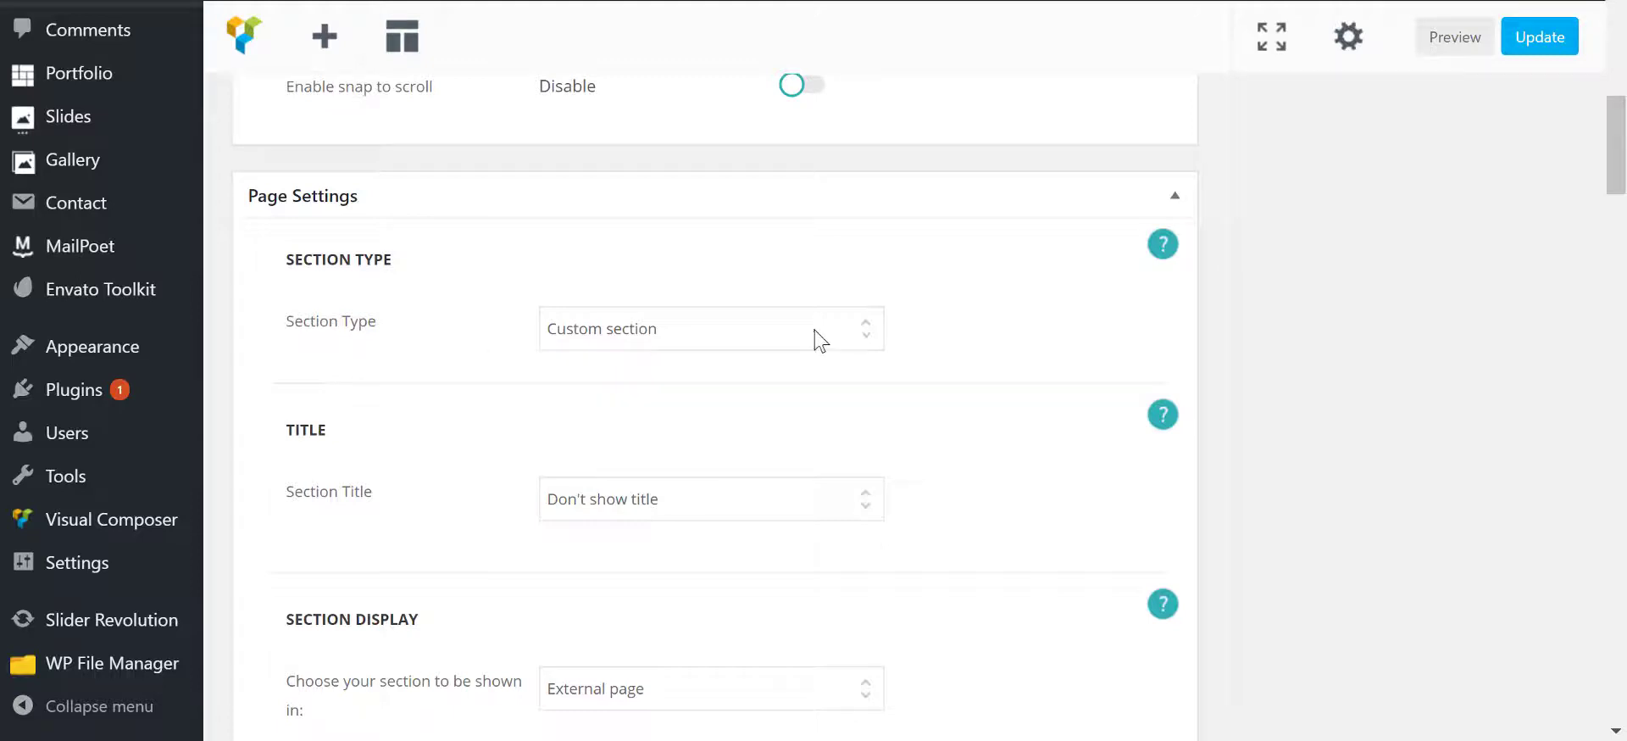
{"action": "left_click", "coordinate": [873, 336]}
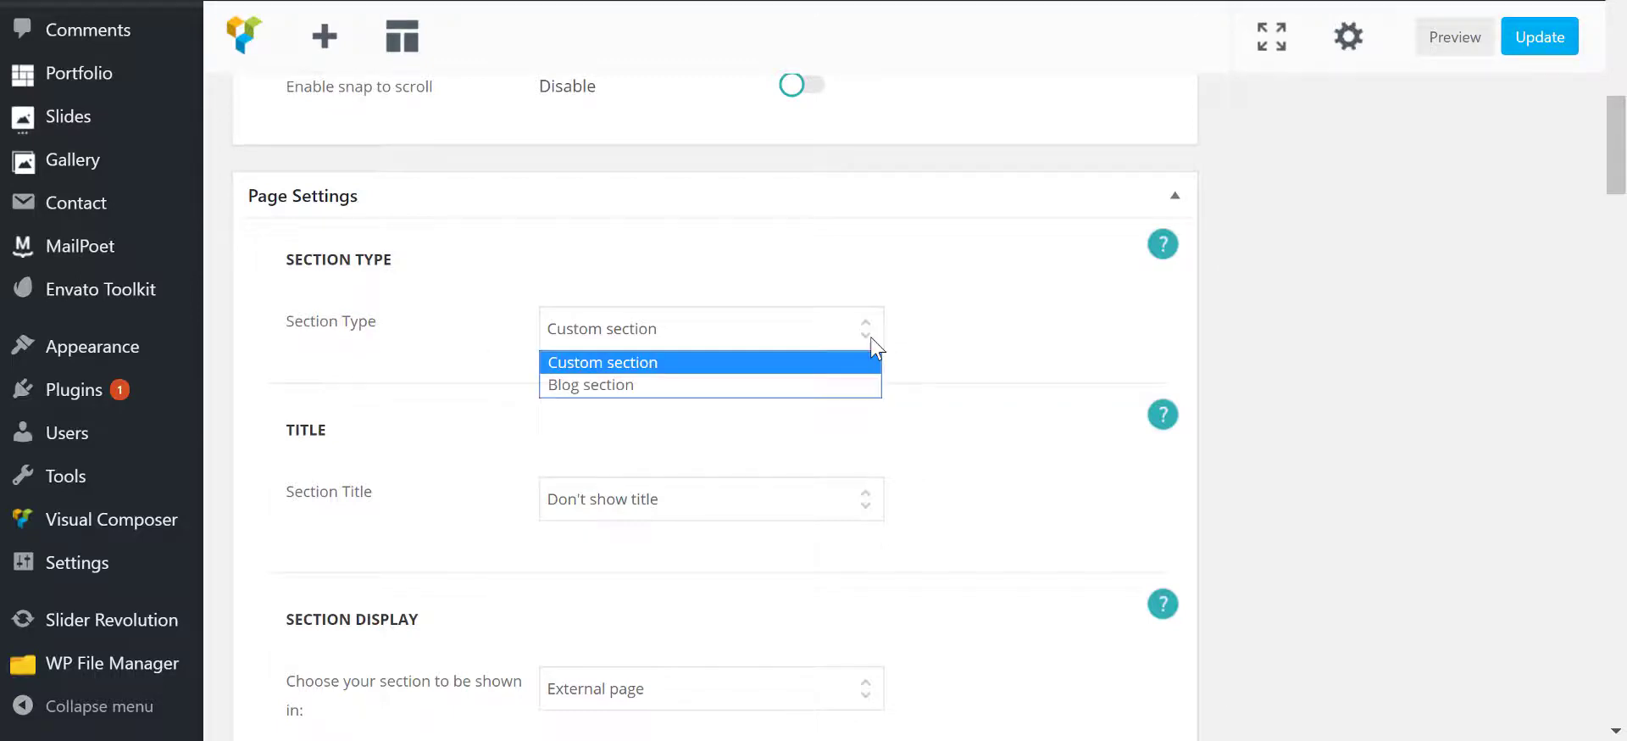
{"action": "left_click", "coordinate": [830, 386]}
- Set the page's blog type to Classic Blog
{"action": "scroll", "coordinate": [1345, 403], "scroll_direction": "down", "scroll_amount": 6}
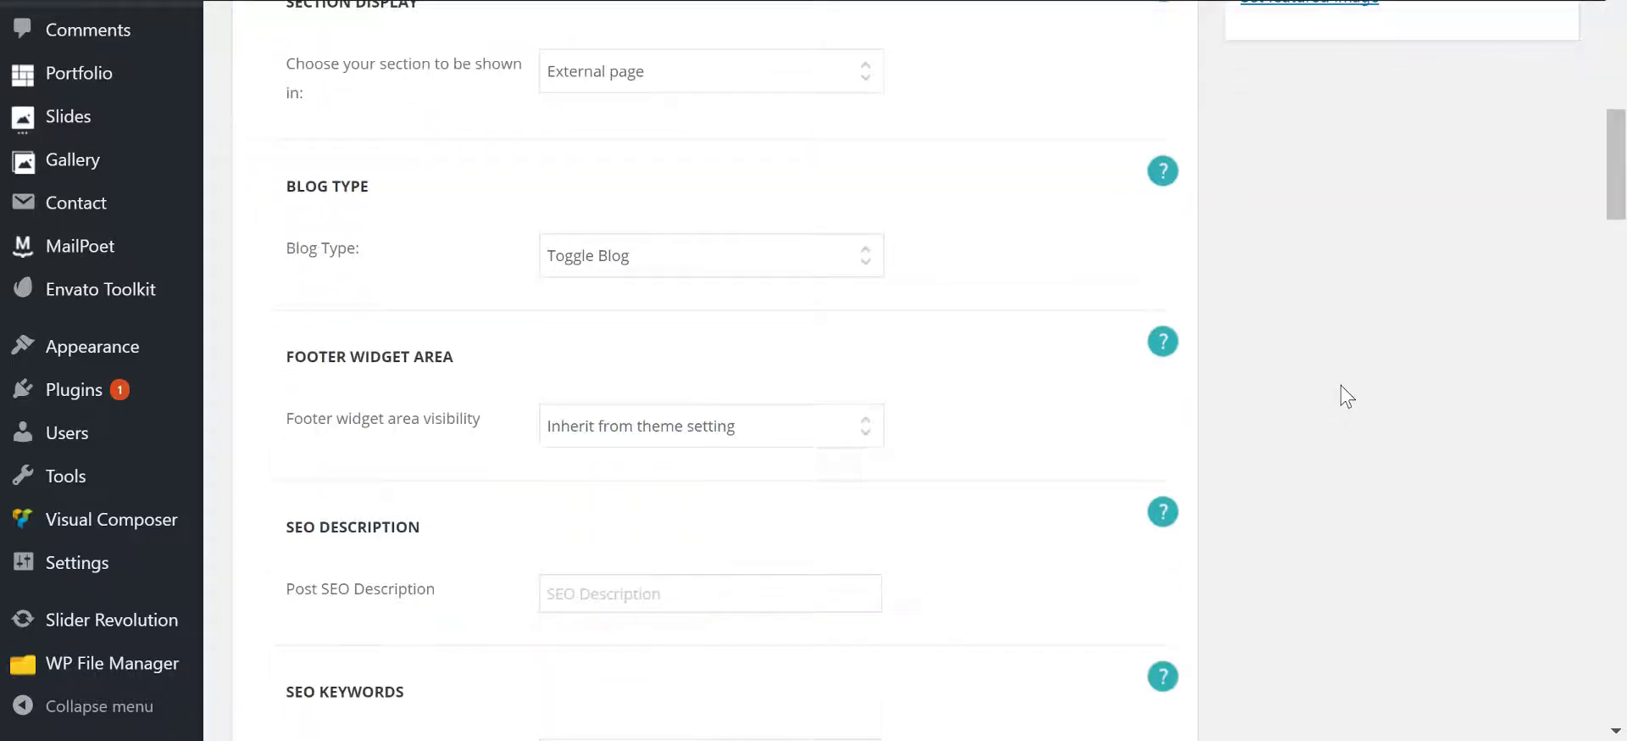
{"action": "scroll", "coordinate": [708, 251], "scroll_direction": "up", "scroll_amount": 3}
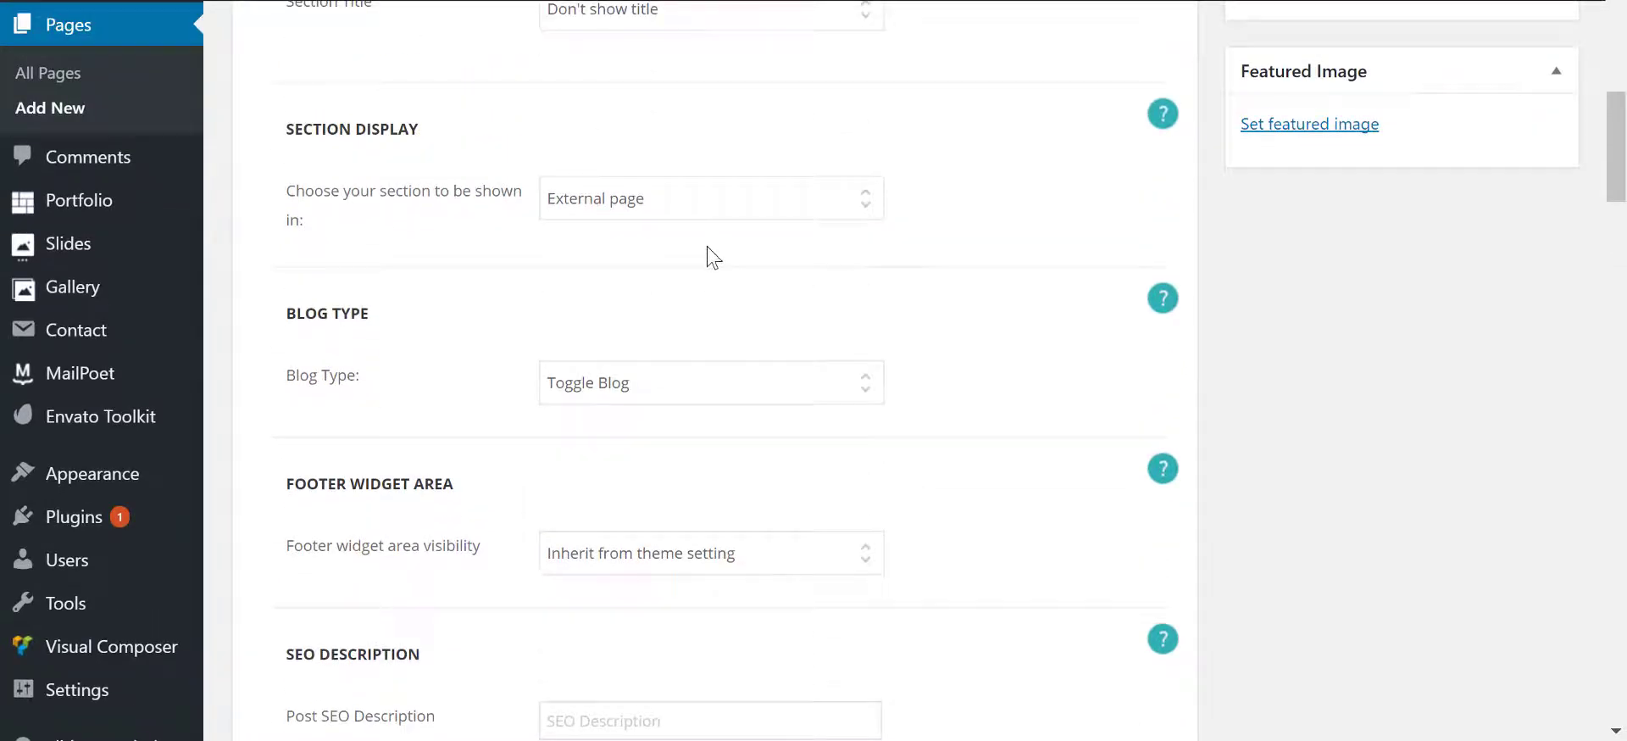
{"action": "scroll", "coordinate": [426, 291], "scroll_direction": "down", "scroll_amount": 3}
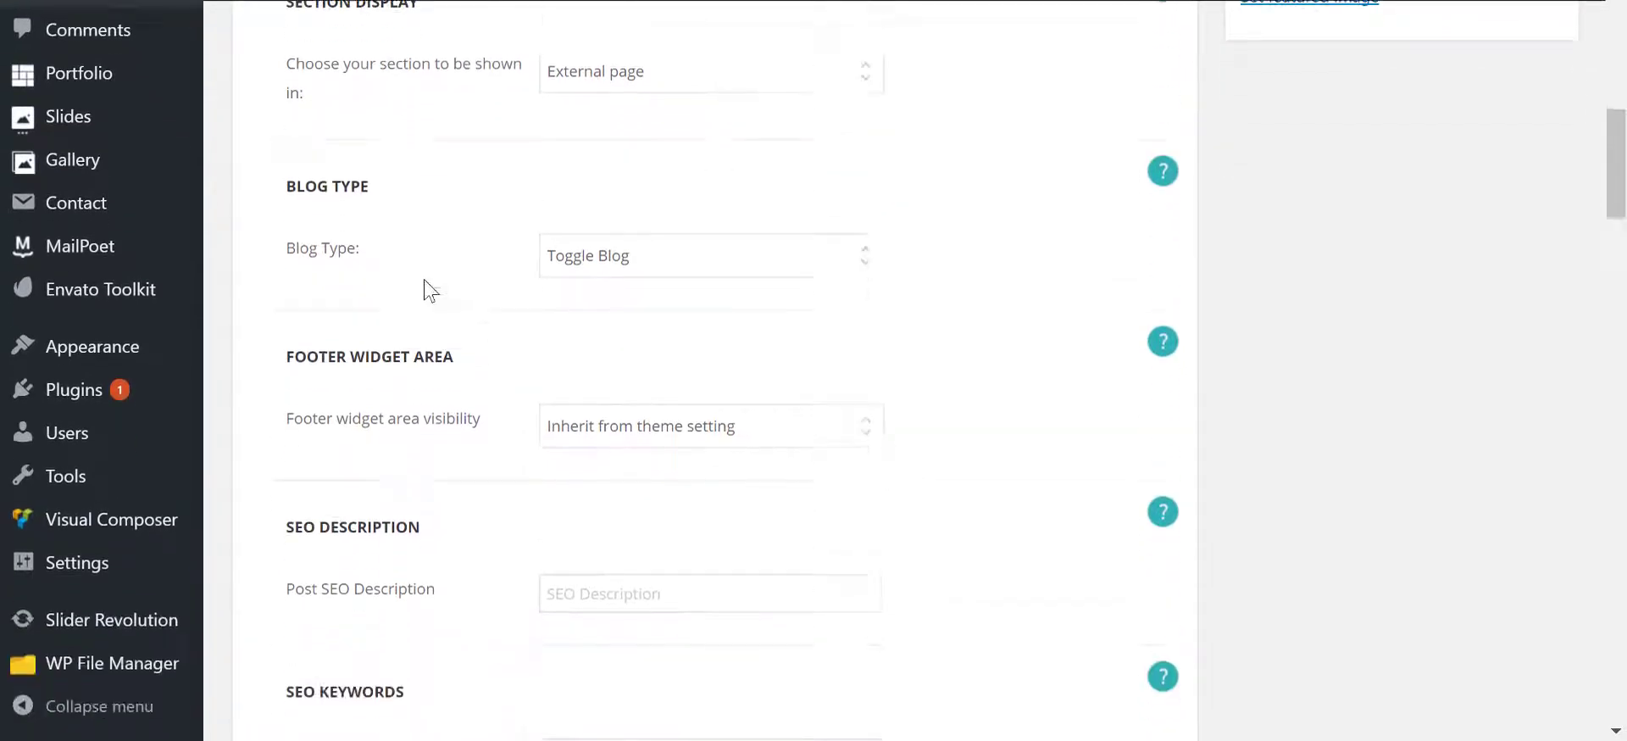
{"action": "left_click", "coordinate": [772, 273]}
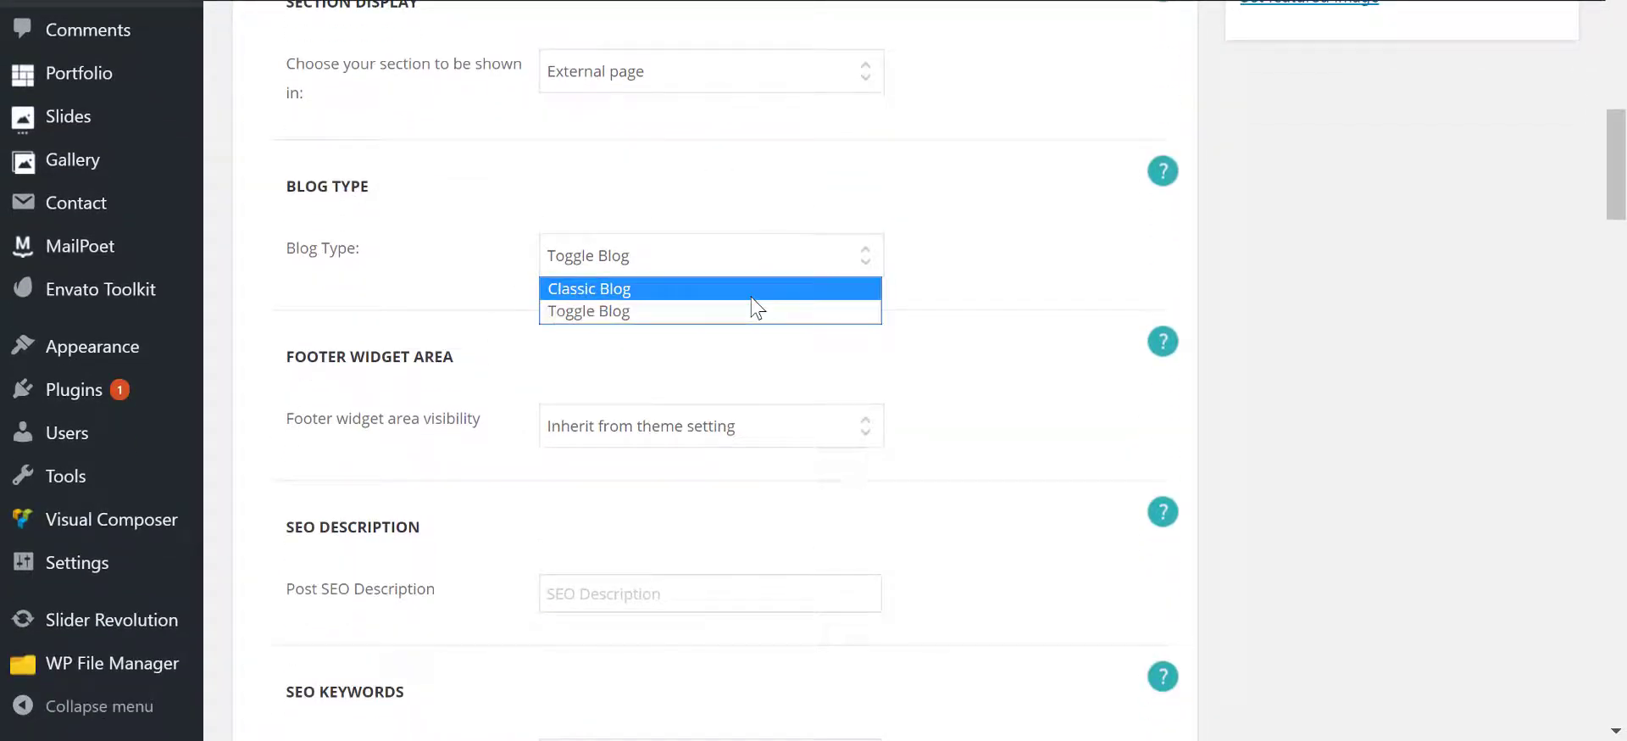
{"action": "left_click", "coordinate": [757, 289]}
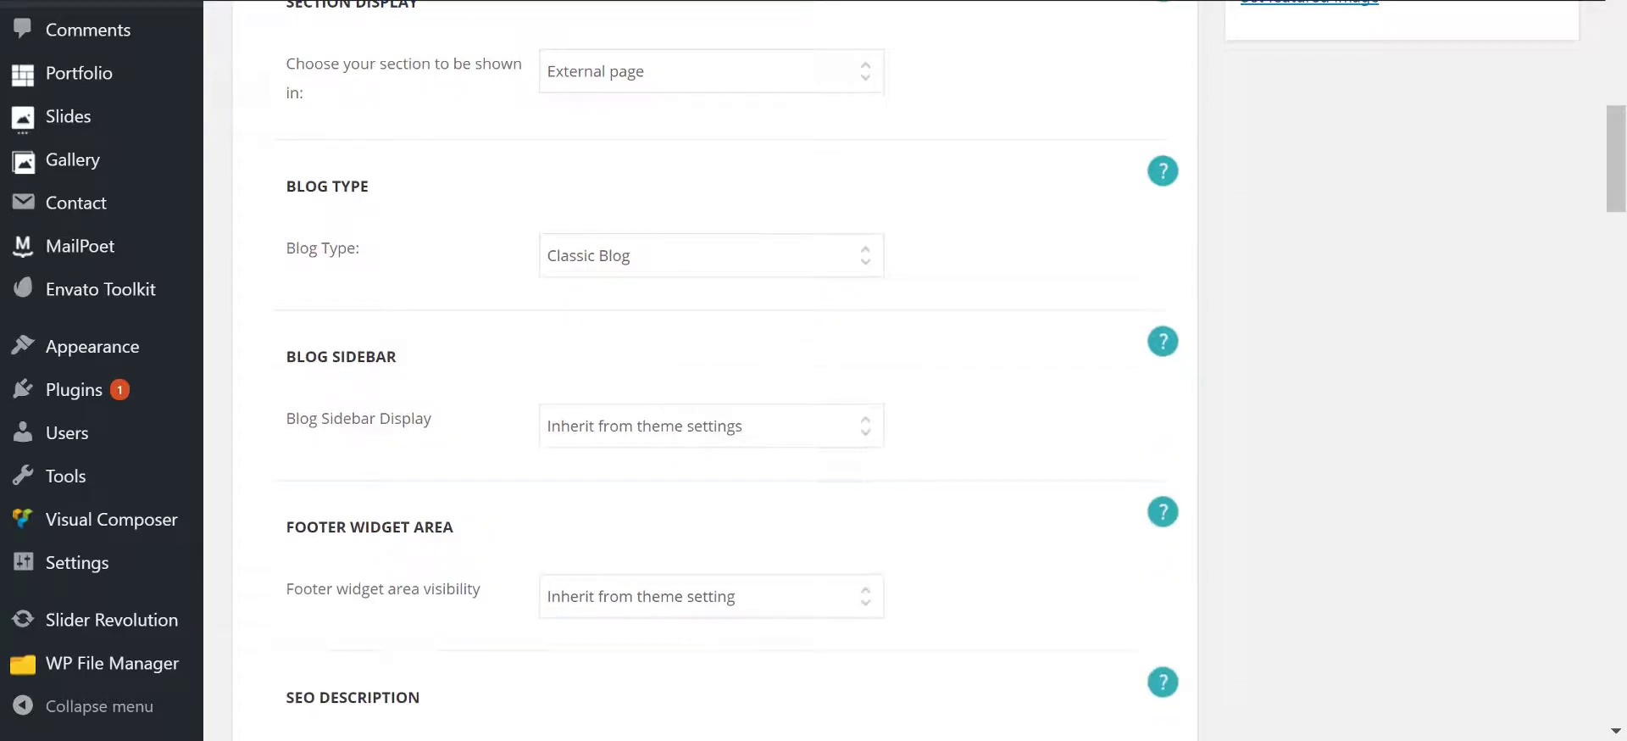
- Publish the Classic Blog page
{"action": "scroll", "coordinate": [907, 364], "scroll_direction": "up", "scroll_amount": 8}
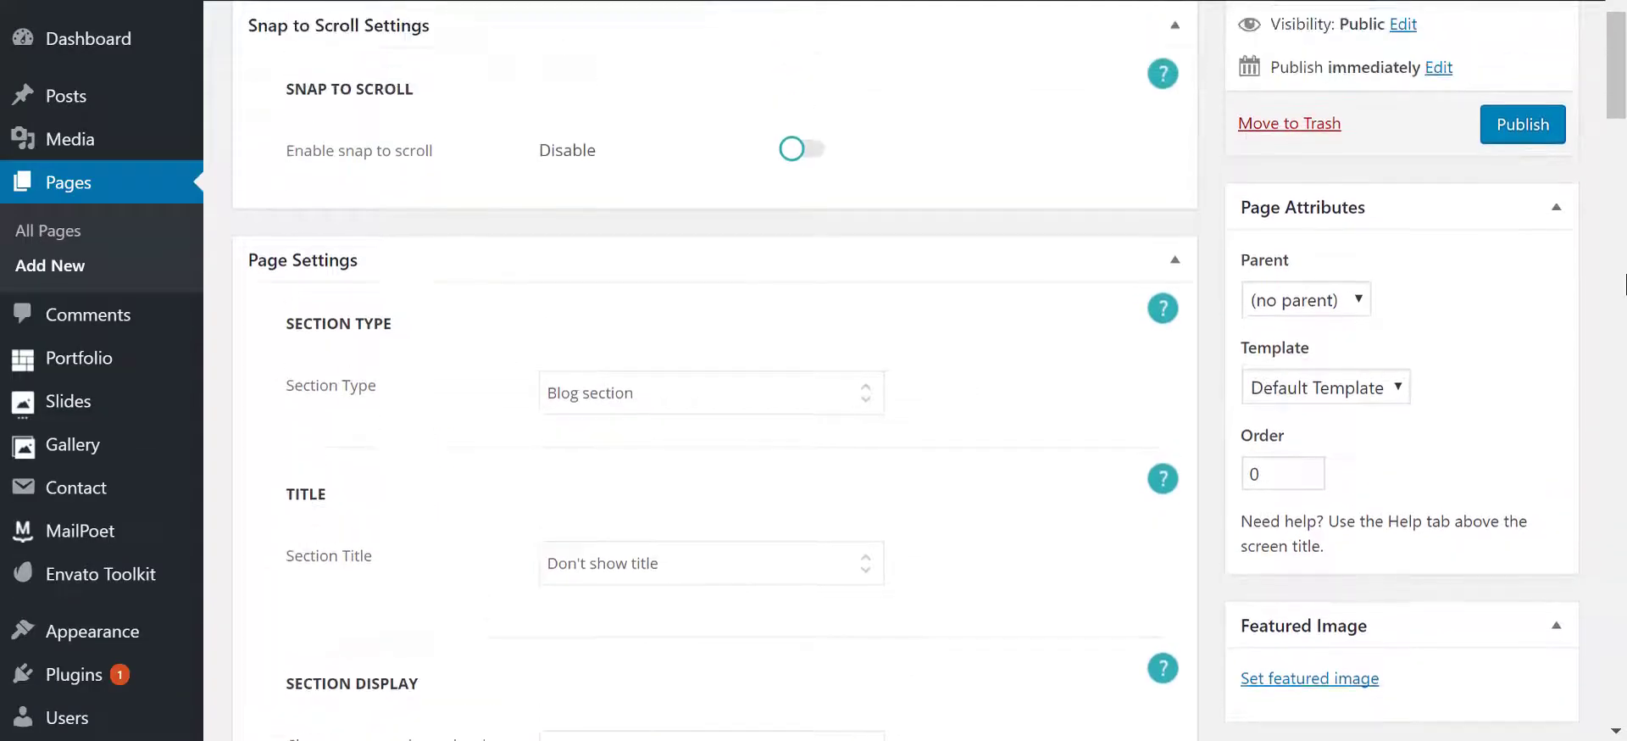
{"action": "scroll", "coordinate": [1625, 283], "scroll_direction": "up", "scroll_amount": 3}
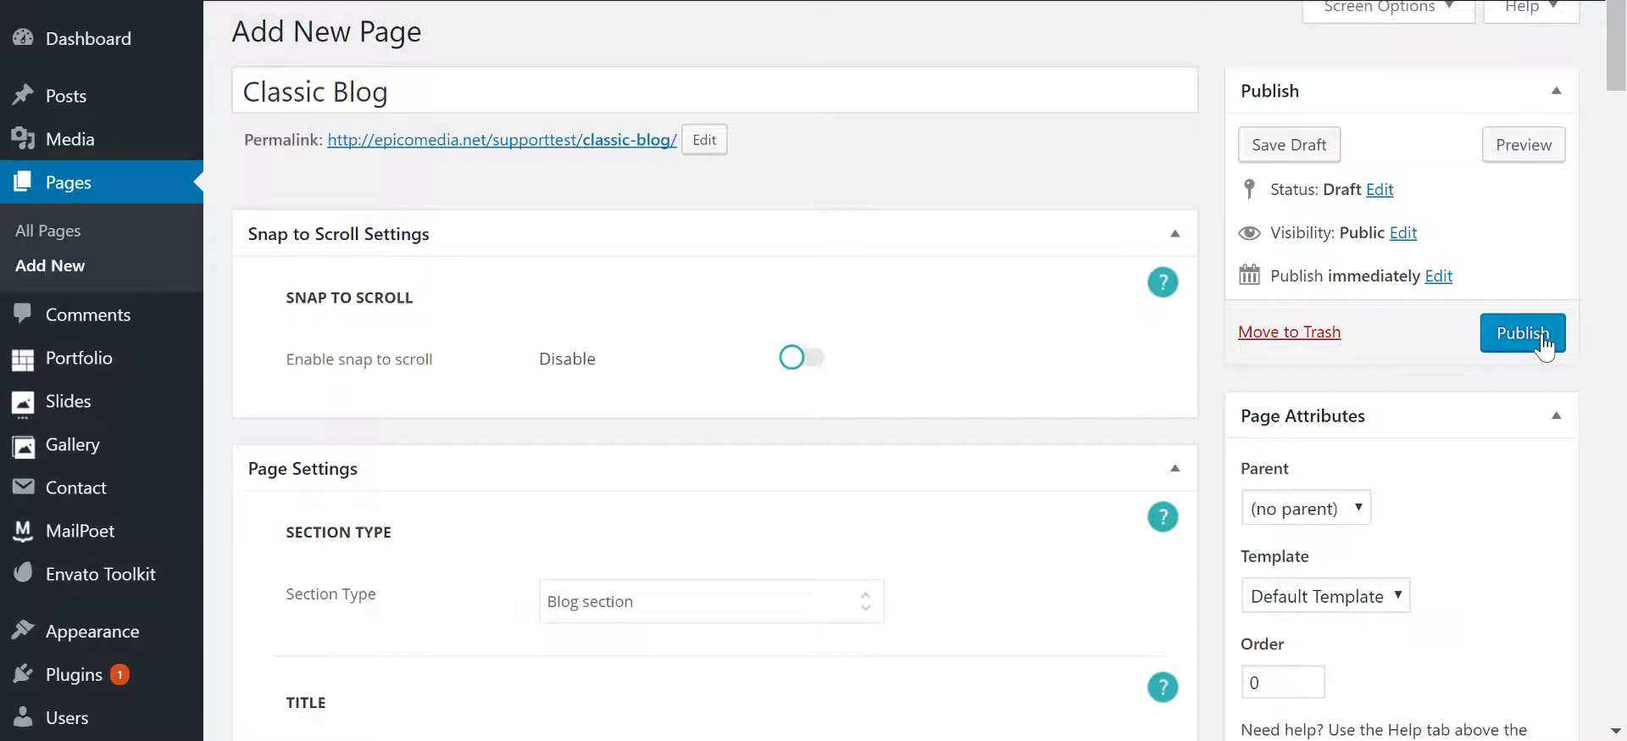
{"action": "left_click", "coordinate": [1544, 344]}
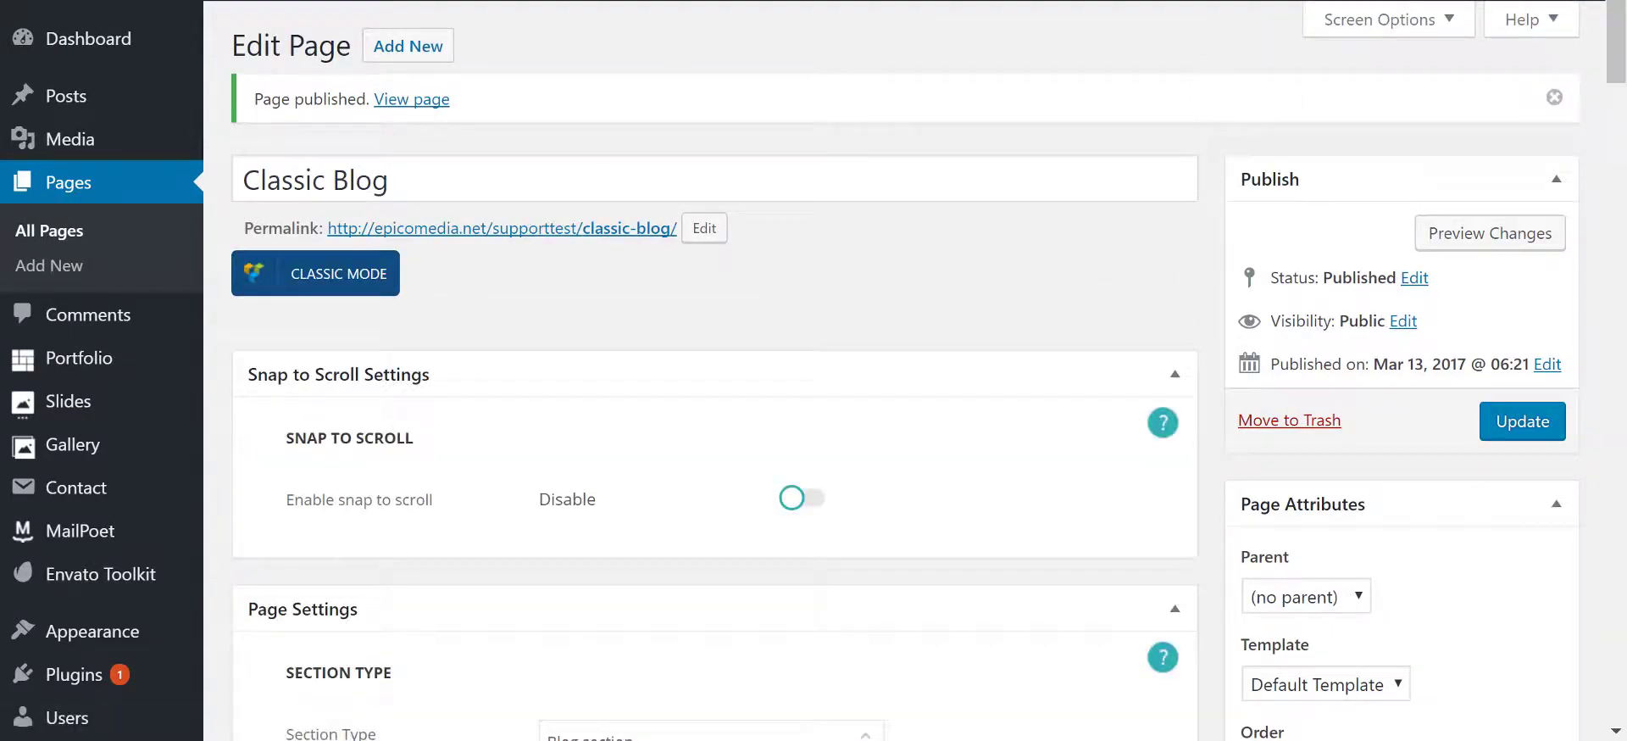
- Open the published page from its permalink in a new tab and advance through the first post's gallery images
{"action": "right_click", "coordinate": [625, 225]}
{"action": "left_click", "coordinate": [714, 242]}
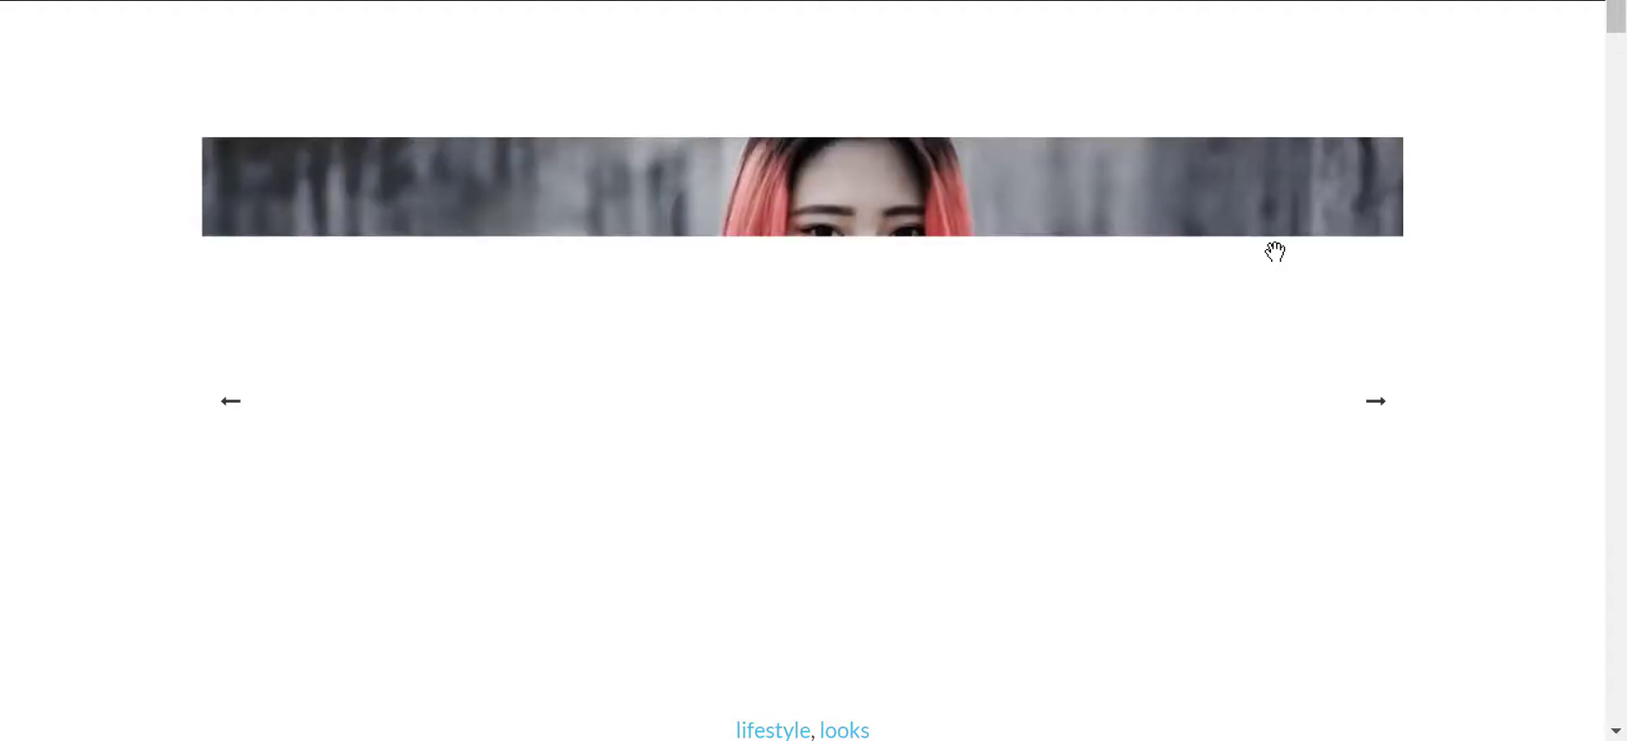
{"action": "scroll", "coordinate": [1276, 251], "scroll_direction": "down", "scroll_amount": 6}
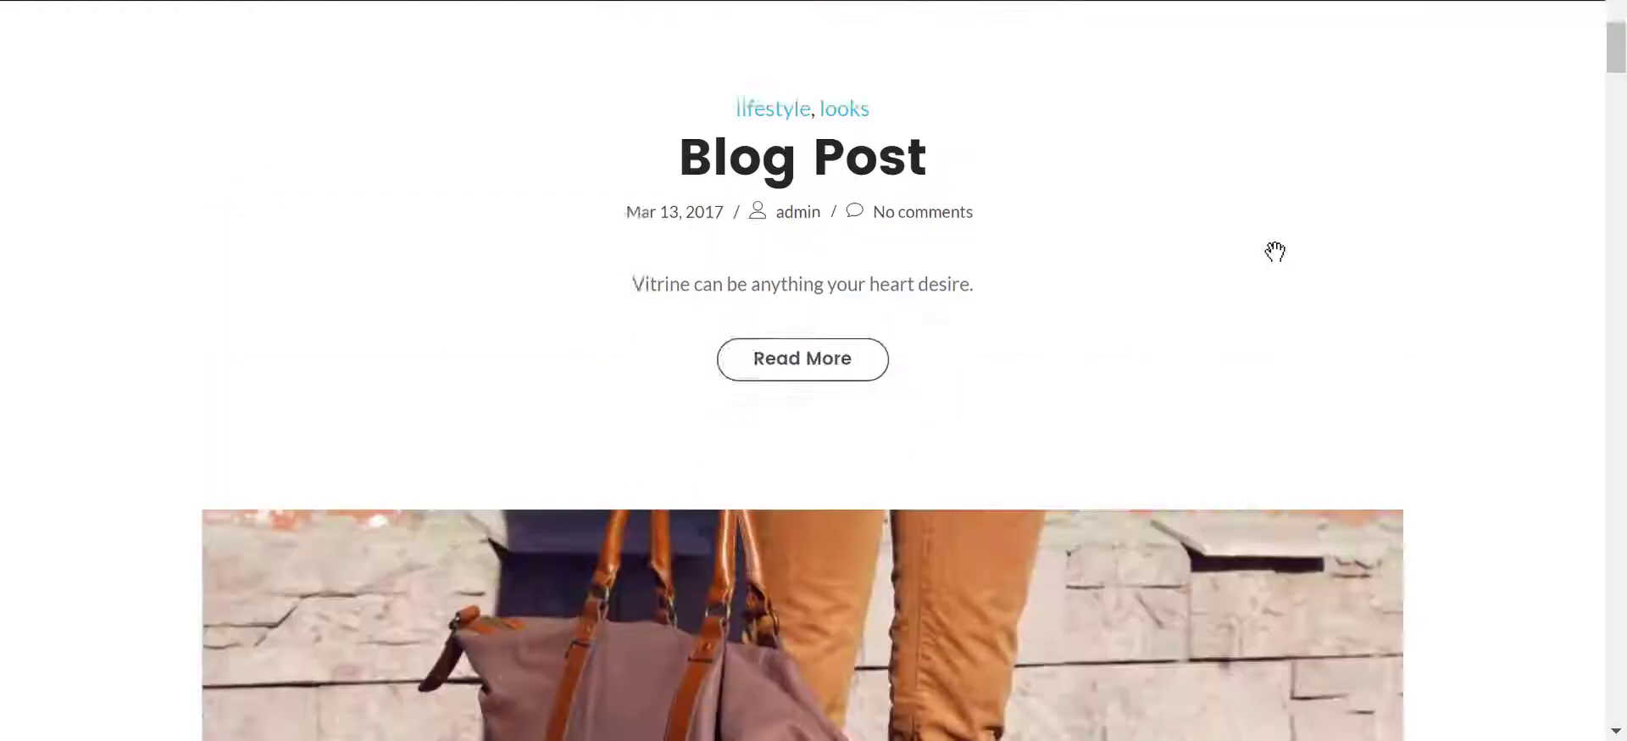
{"action": "scroll", "coordinate": [1285, 247], "scroll_direction": "up", "scroll_amount": 4}
{"action": "scroll", "coordinate": [1305, 255], "scroll_direction": "up", "scroll_amount": 3}
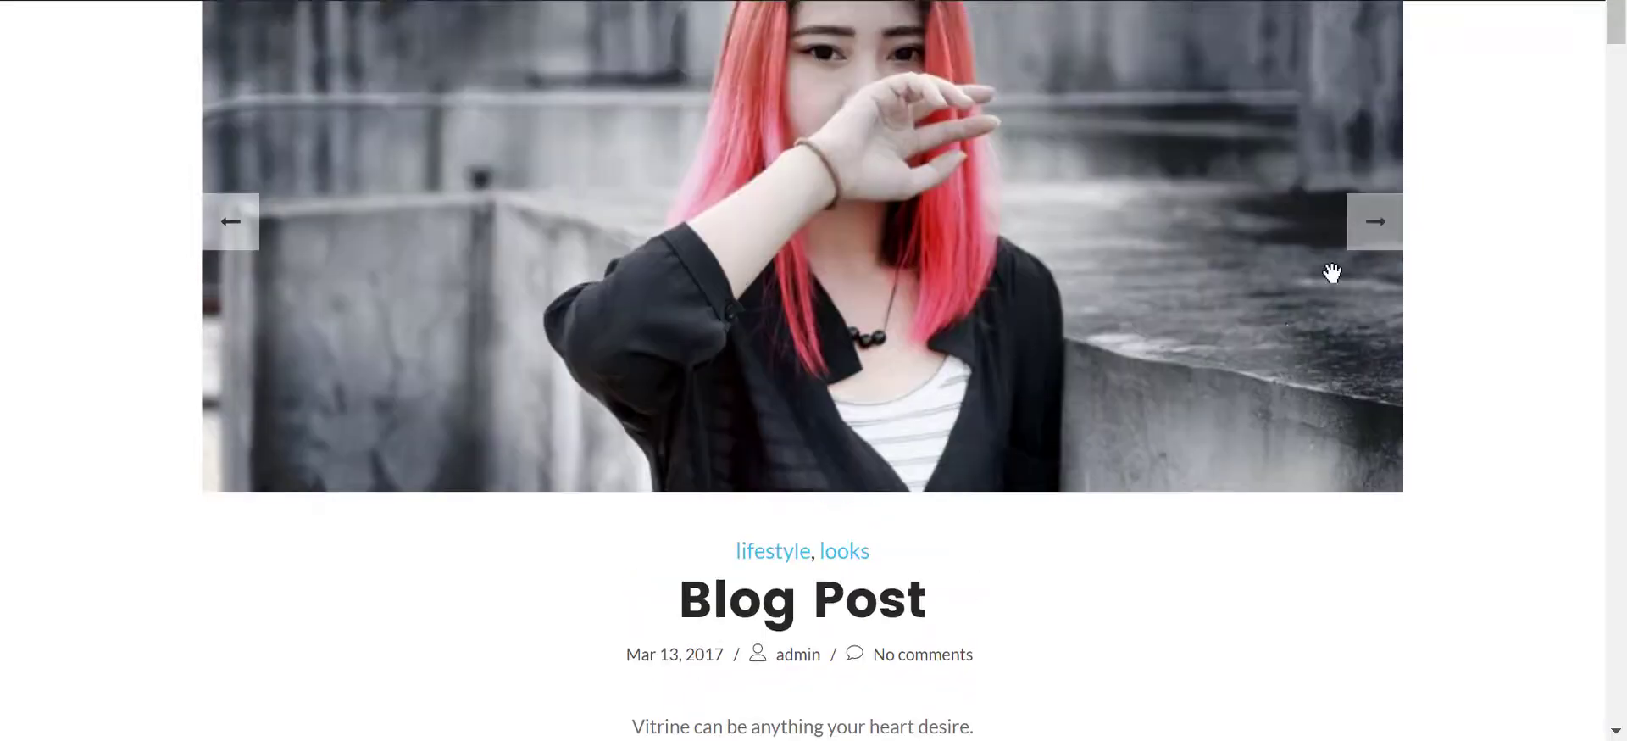
{"action": "left_click", "coordinate": [1386, 399]}
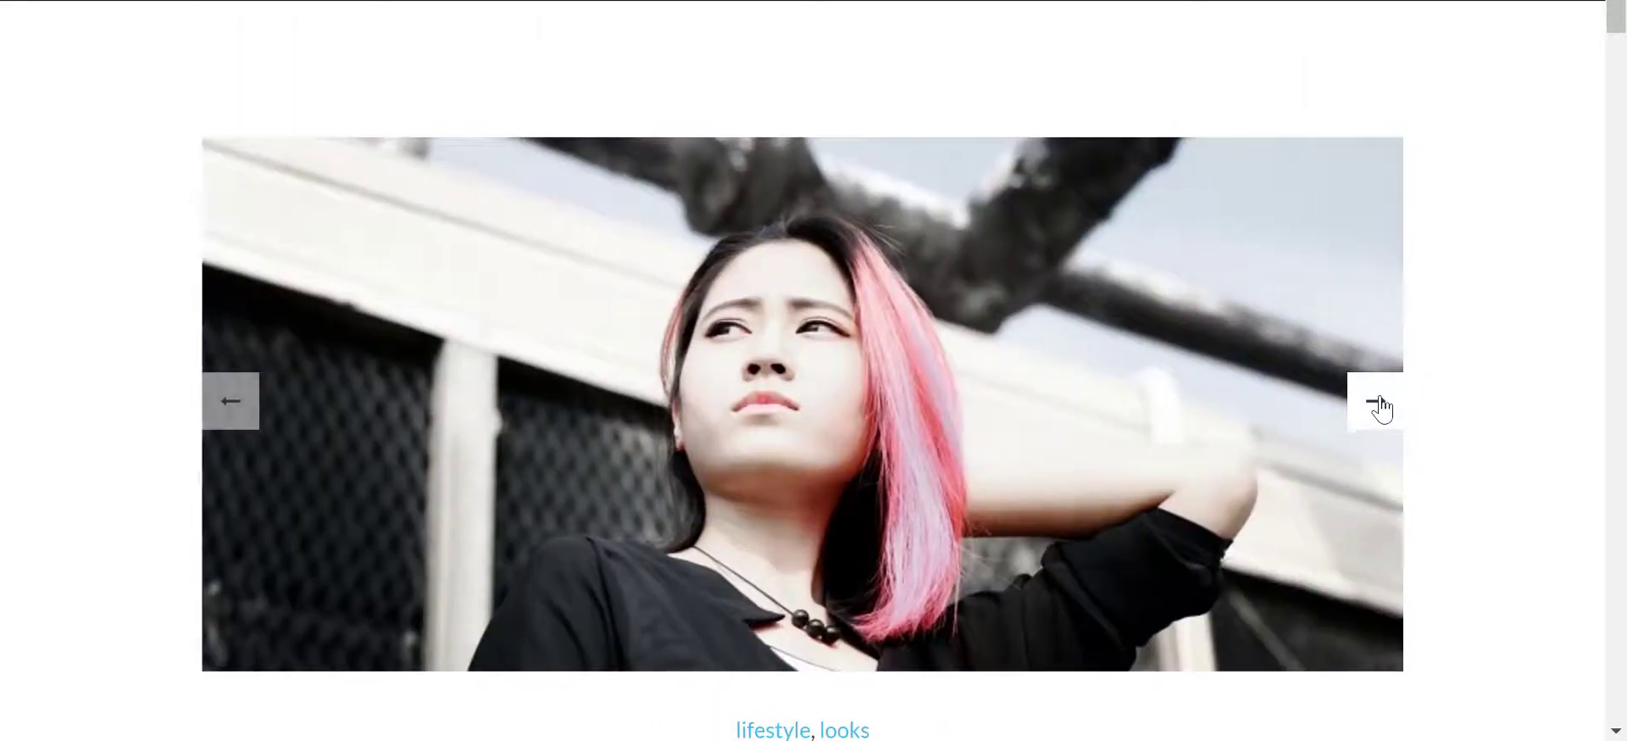
{"action": "left_click", "coordinate": [1381, 404]}
- Examine the blog page's post list through to the Celebrating fashion post with its SoundCloud player and the page footer
{"action": "scroll", "coordinate": [1381, 403], "scroll_direction": "down", "scroll_amount": 8}
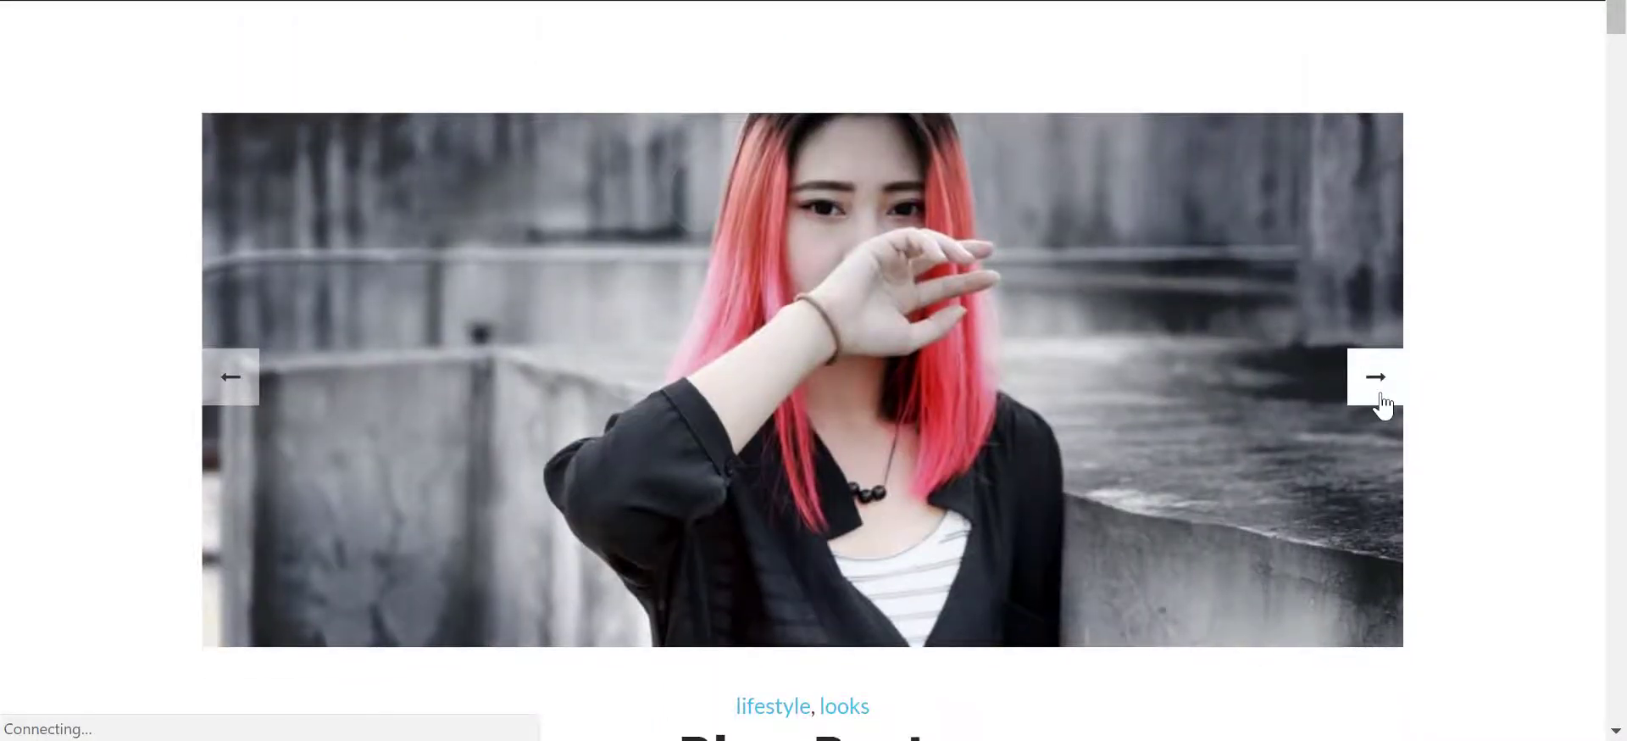
{"action": "scroll", "coordinate": [1382, 403], "scroll_direction": "down", "scroll_amount": 10}
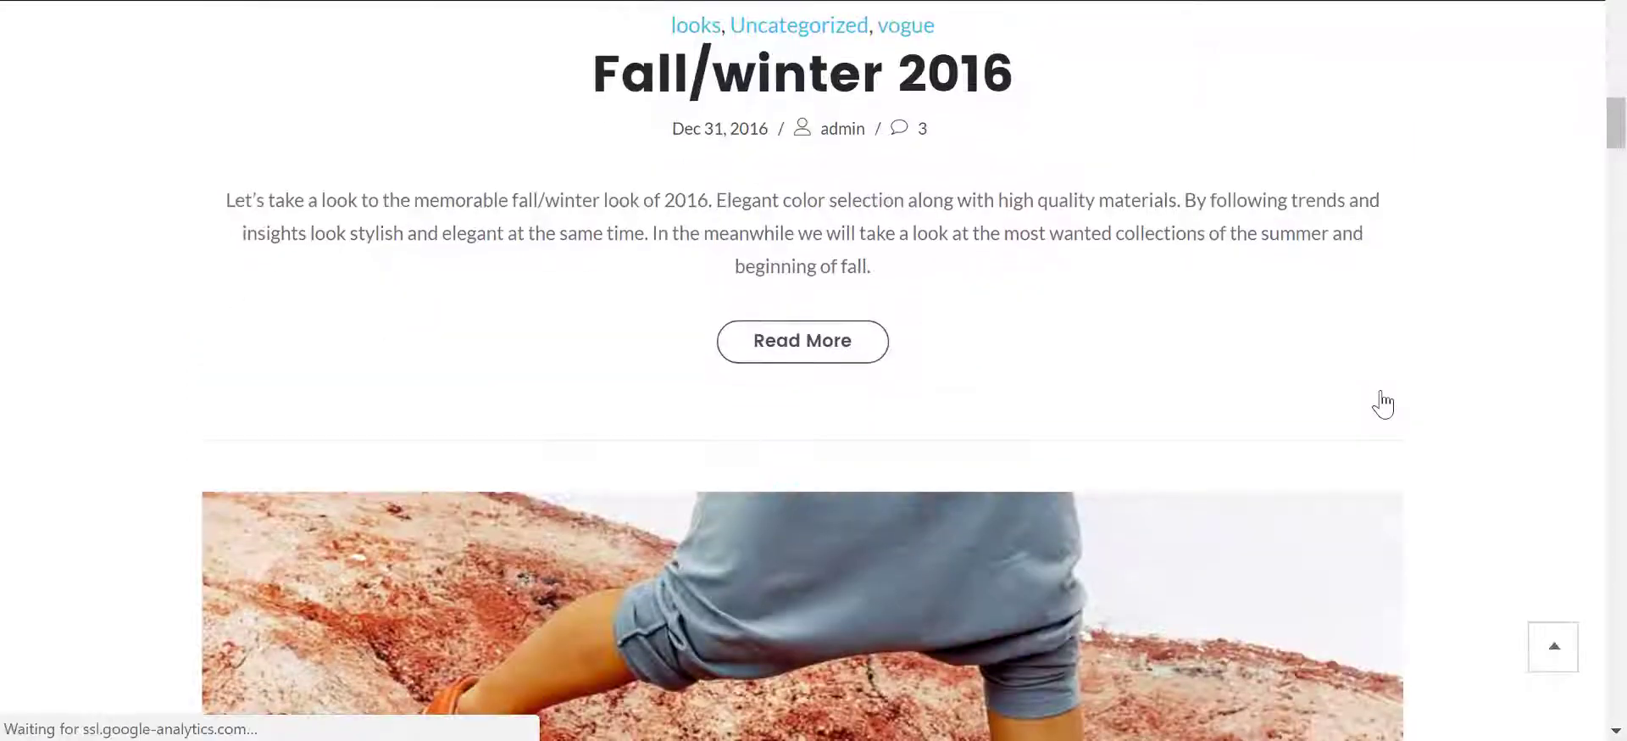
{"action": "scroll", "coordinate": [1386, 399], "scroll_direction": "down", "scroll_amount": 10}
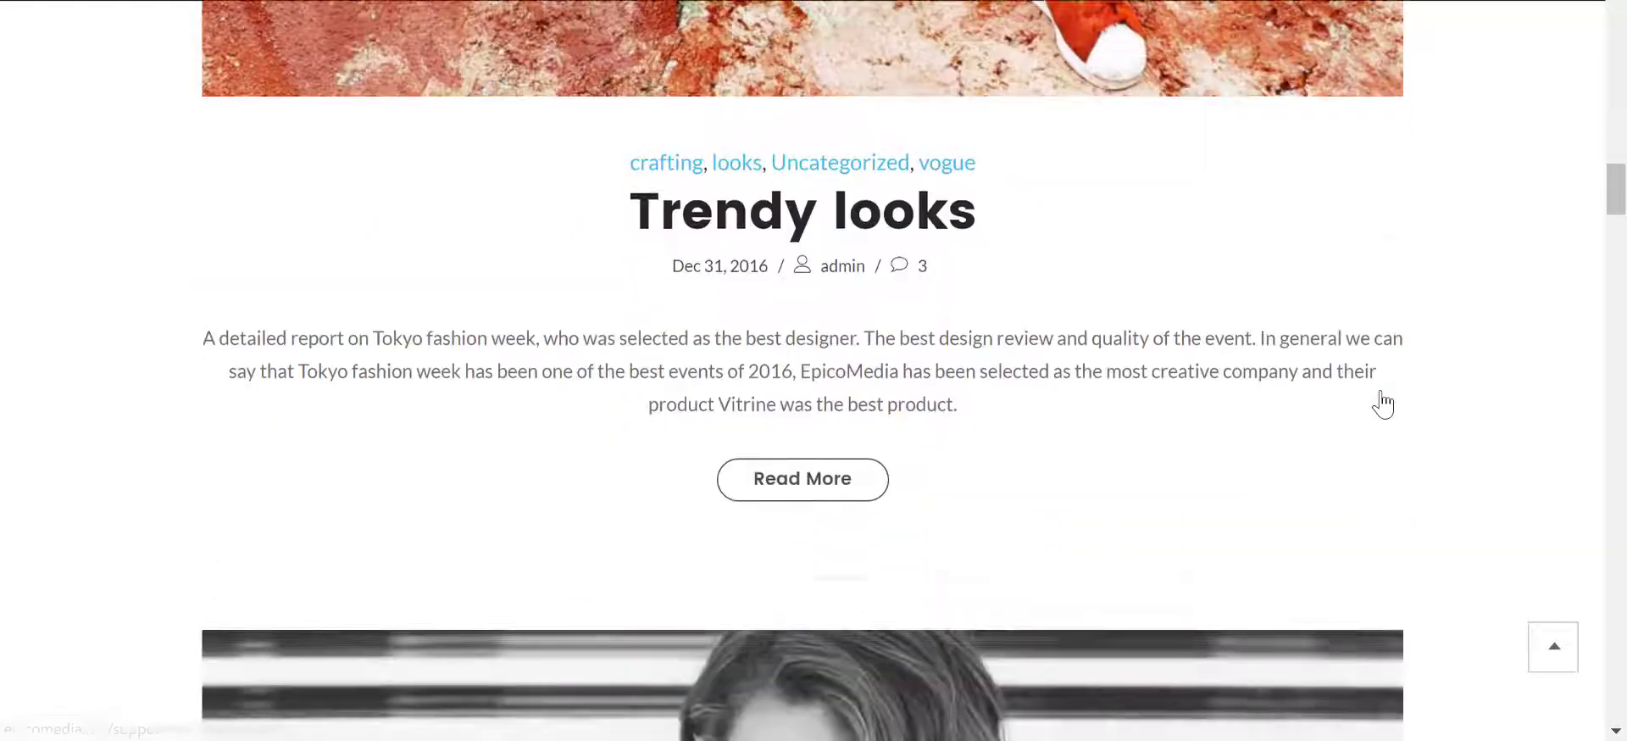
{"action": "scroll", "coordinate": [1382, 394], "scroll_direction": "down", "scroll_amount": 12}
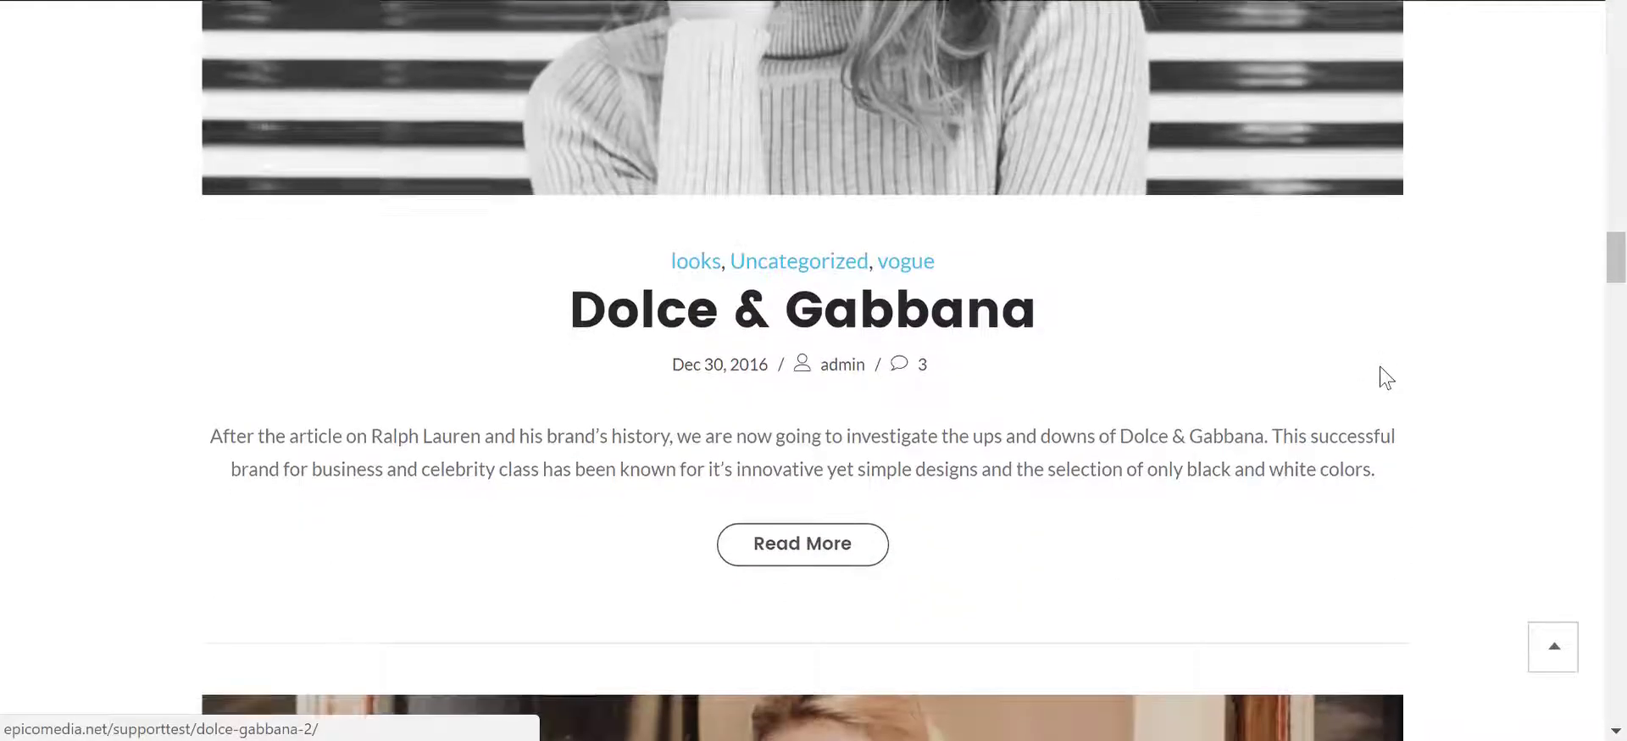
{"action": "scroll", "coordinate": [1382, 352], "scroll_direction": "down", "scroll_amount": 15}
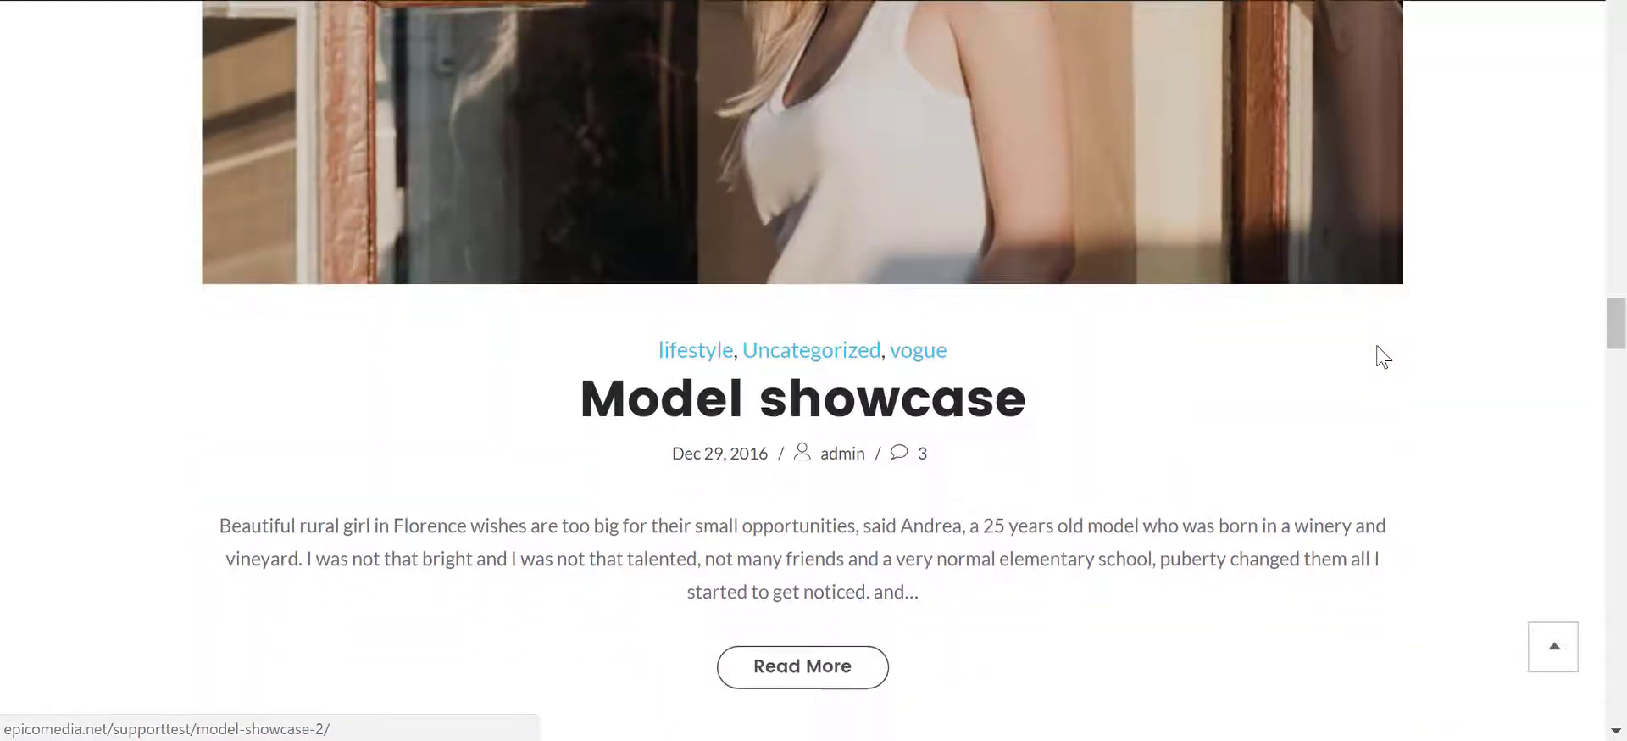
{"action": "scroll", "coordinate": [1368, 348], "scroll_direction": "down", "scroll_amount": 20}
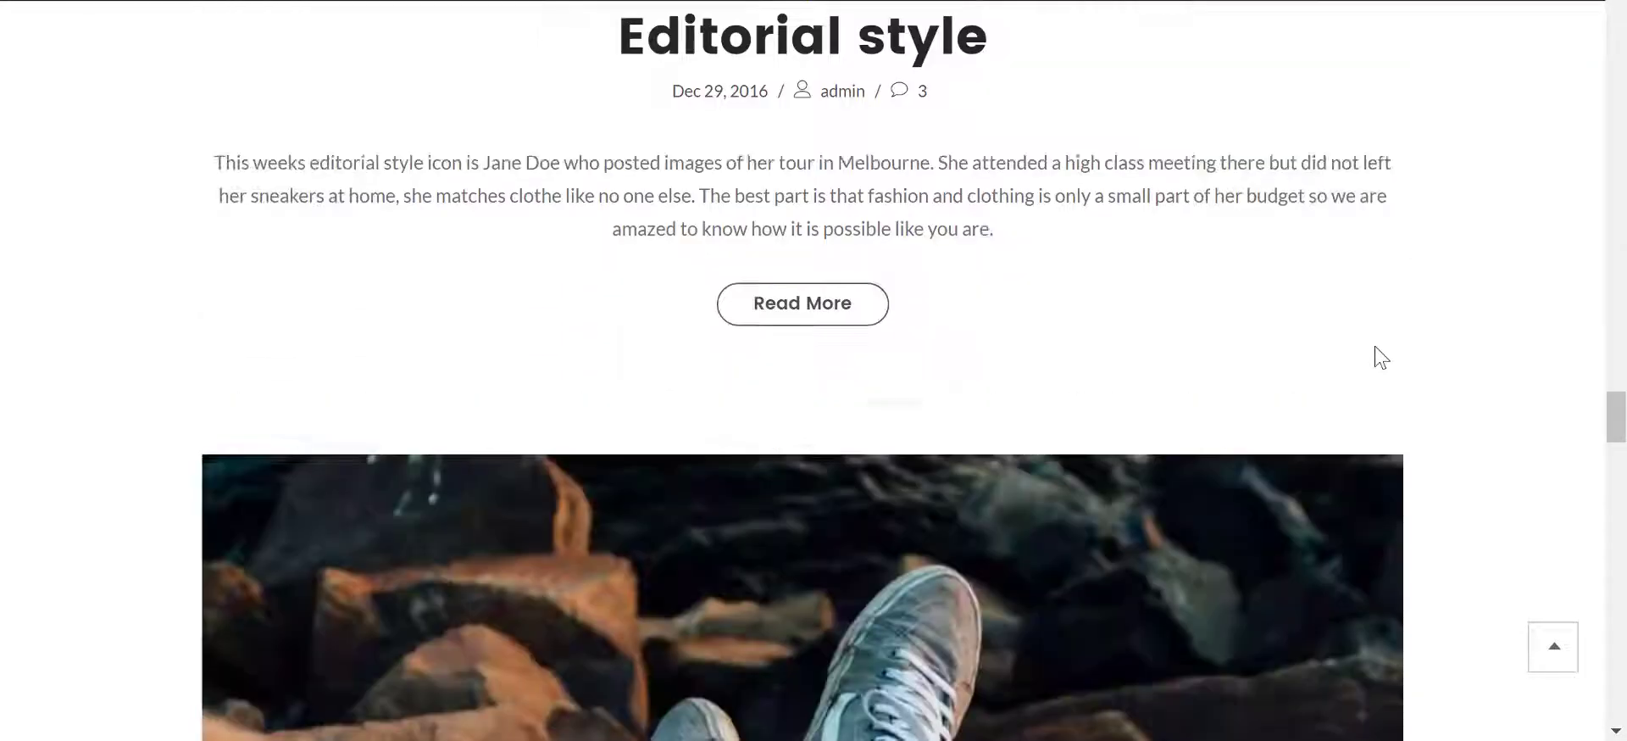
{"action": "scroll", "coordinate": [1375, 342], "scroll_direction": "down", "scroll_amount": 18}
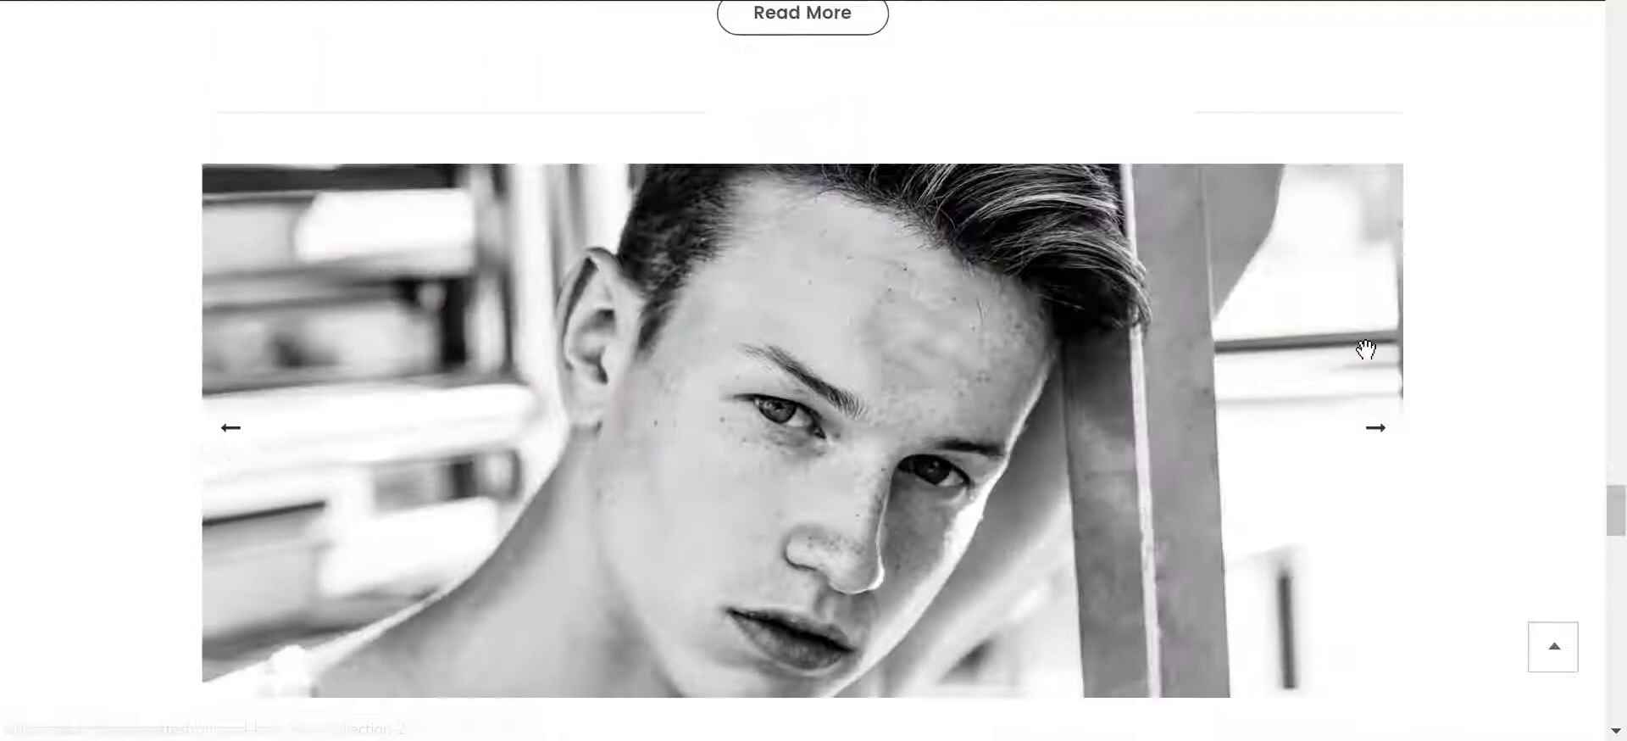
{"action": "scroll", "coordinate": [1366, 348], "scroll_direction": "down", "scroll_amount": 20}
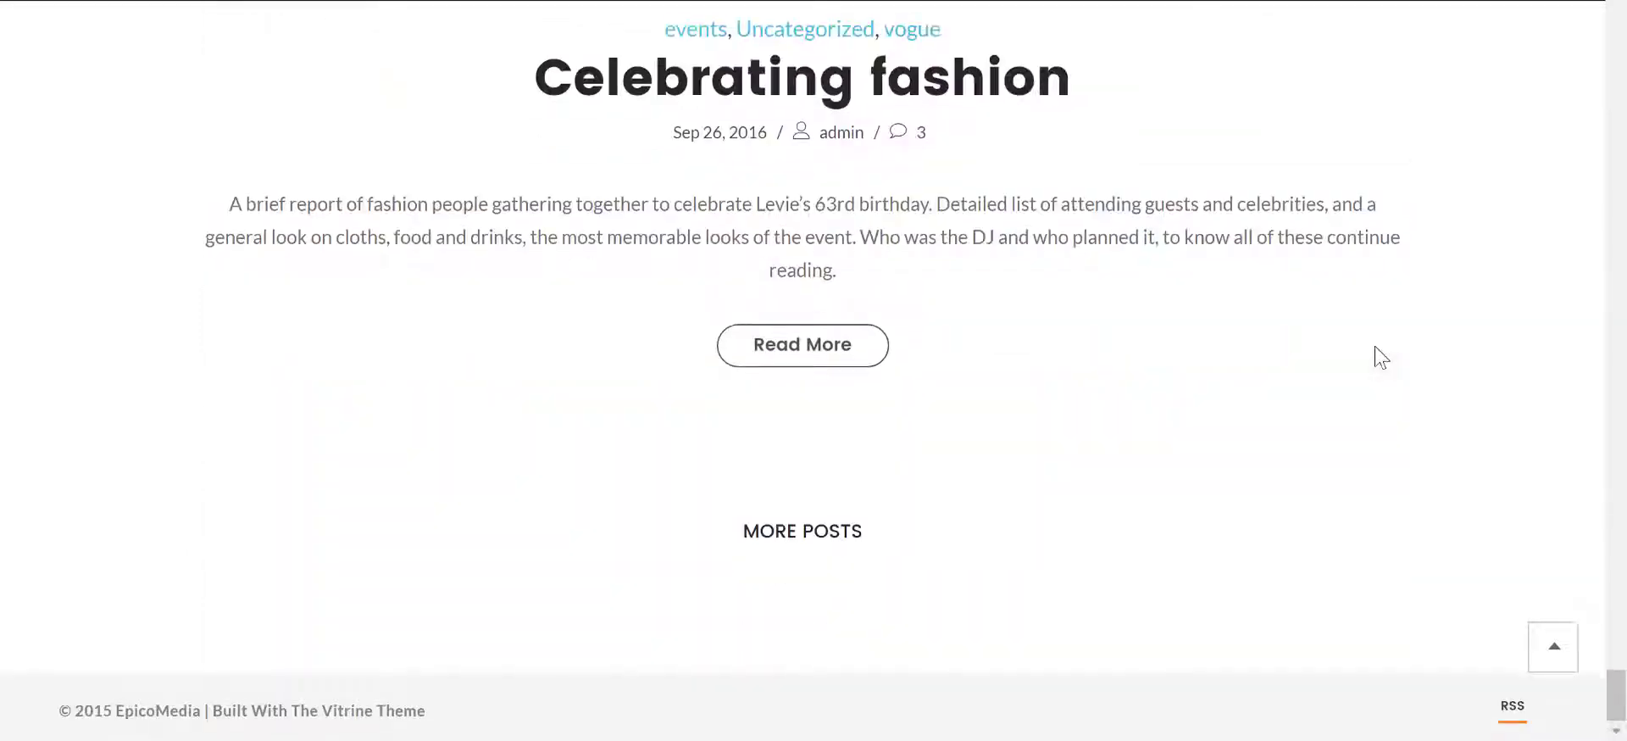
{"action": "scroll", "coordinate": [1375, 346], "scroll_direction": "up", "scroll_amount": 6}
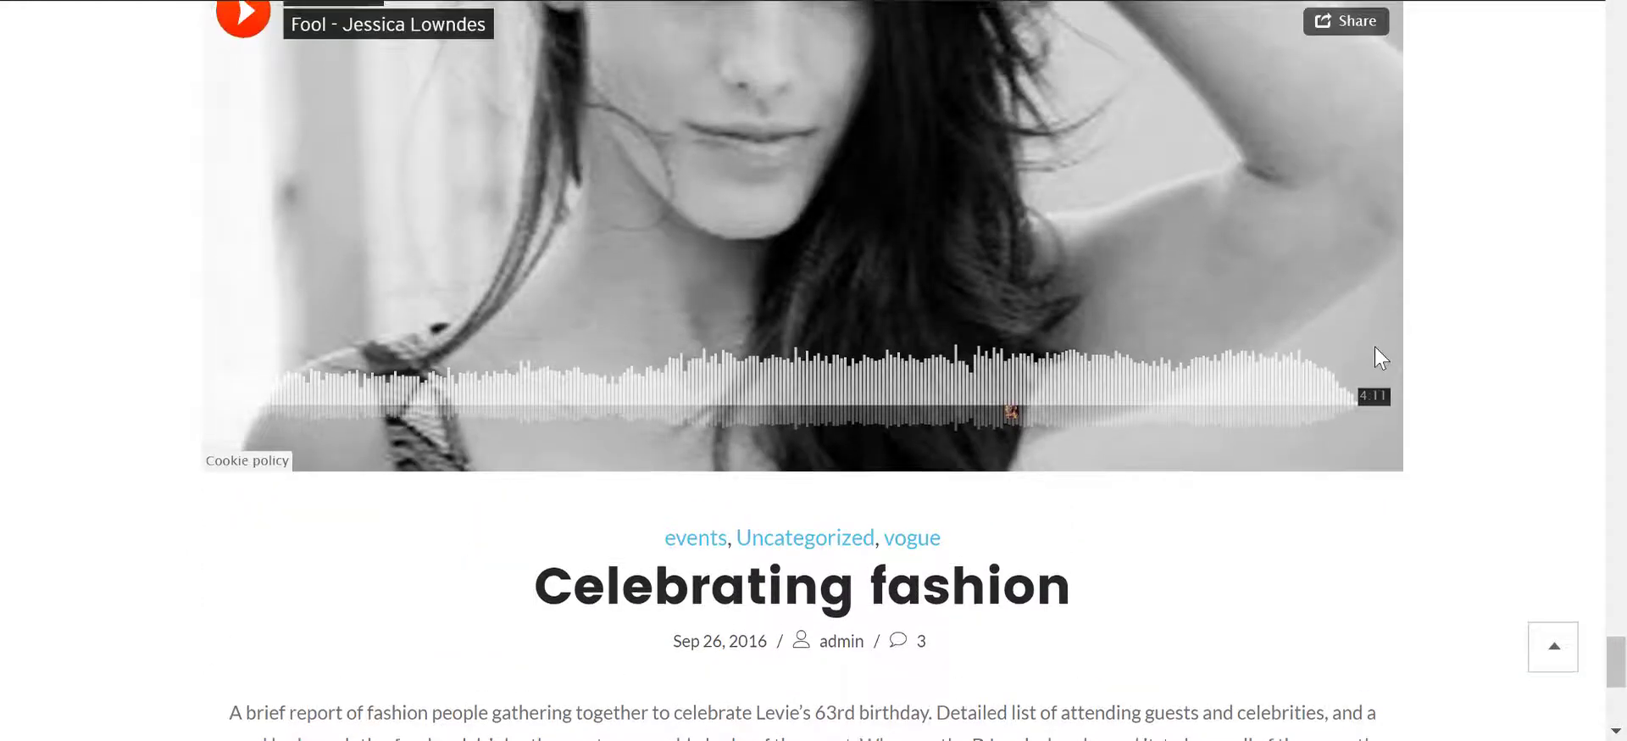
{"action": "scroll", "coordinate": [1367, 349], "scroll_direction": "up", "scroll_amount": 3}
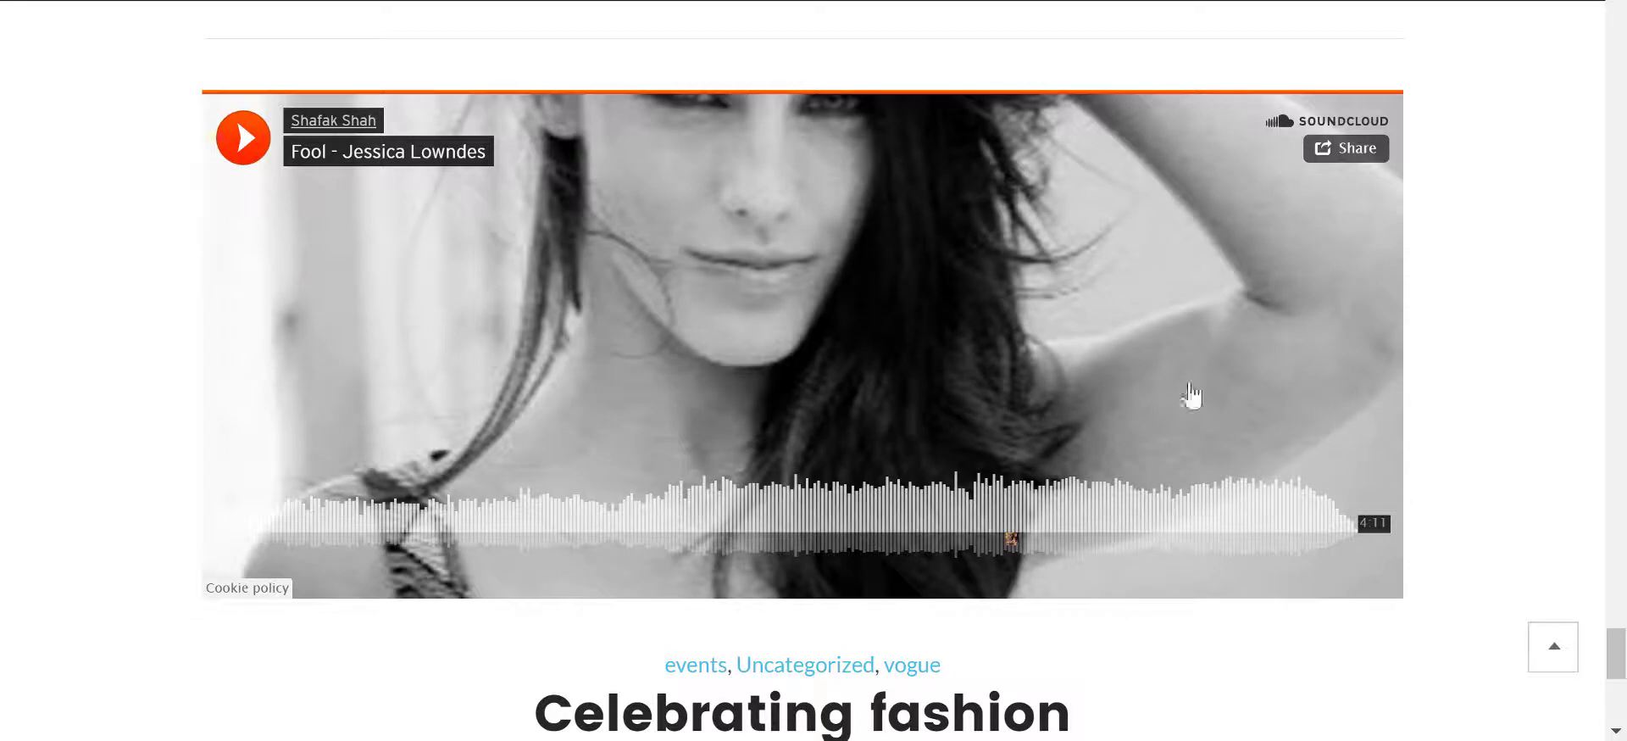
{"action": "scroll", "coordinate": [1114, 391], "scroll_direction": "down", "scroll_amount": 7}
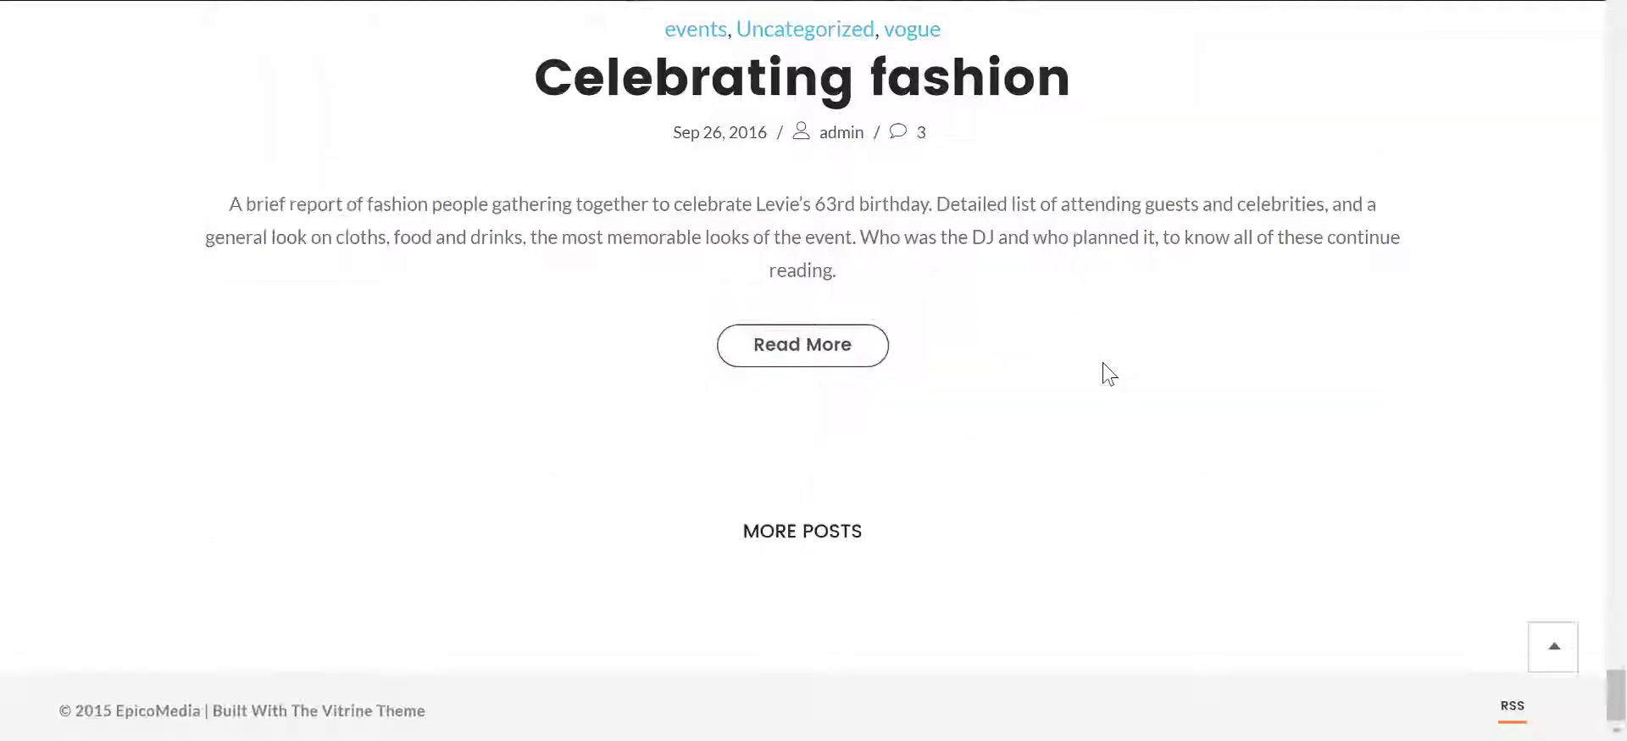
- Load more posts at the end of the blog list and examine the added quote, gallery and video posts
{"action": "left_click", "coordinate": [824, 537]}
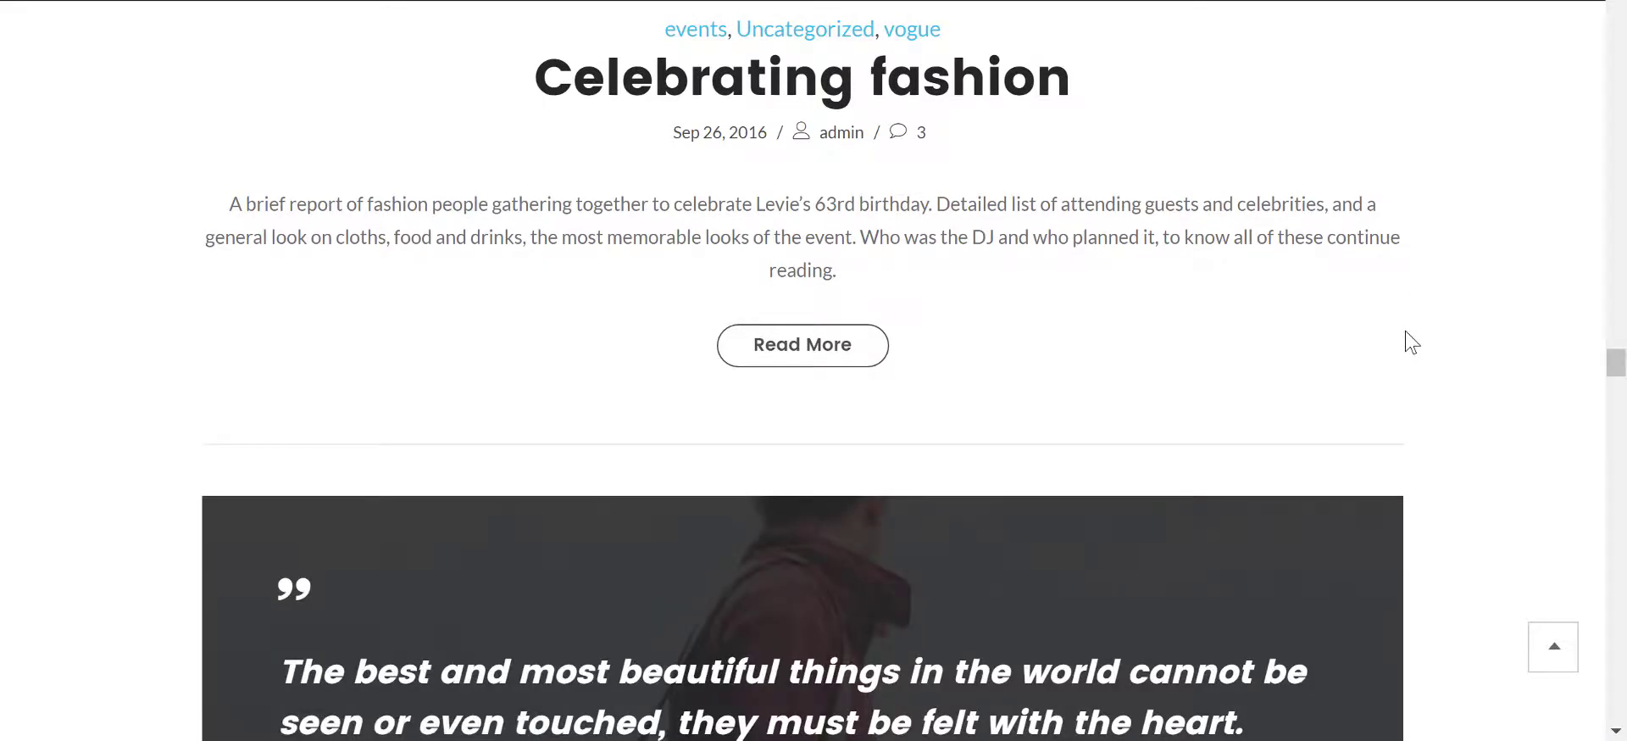
{"action": "scroll", "coordinate": [1409, 341], "scroll_direction": "down", "scroll_amount": 5}
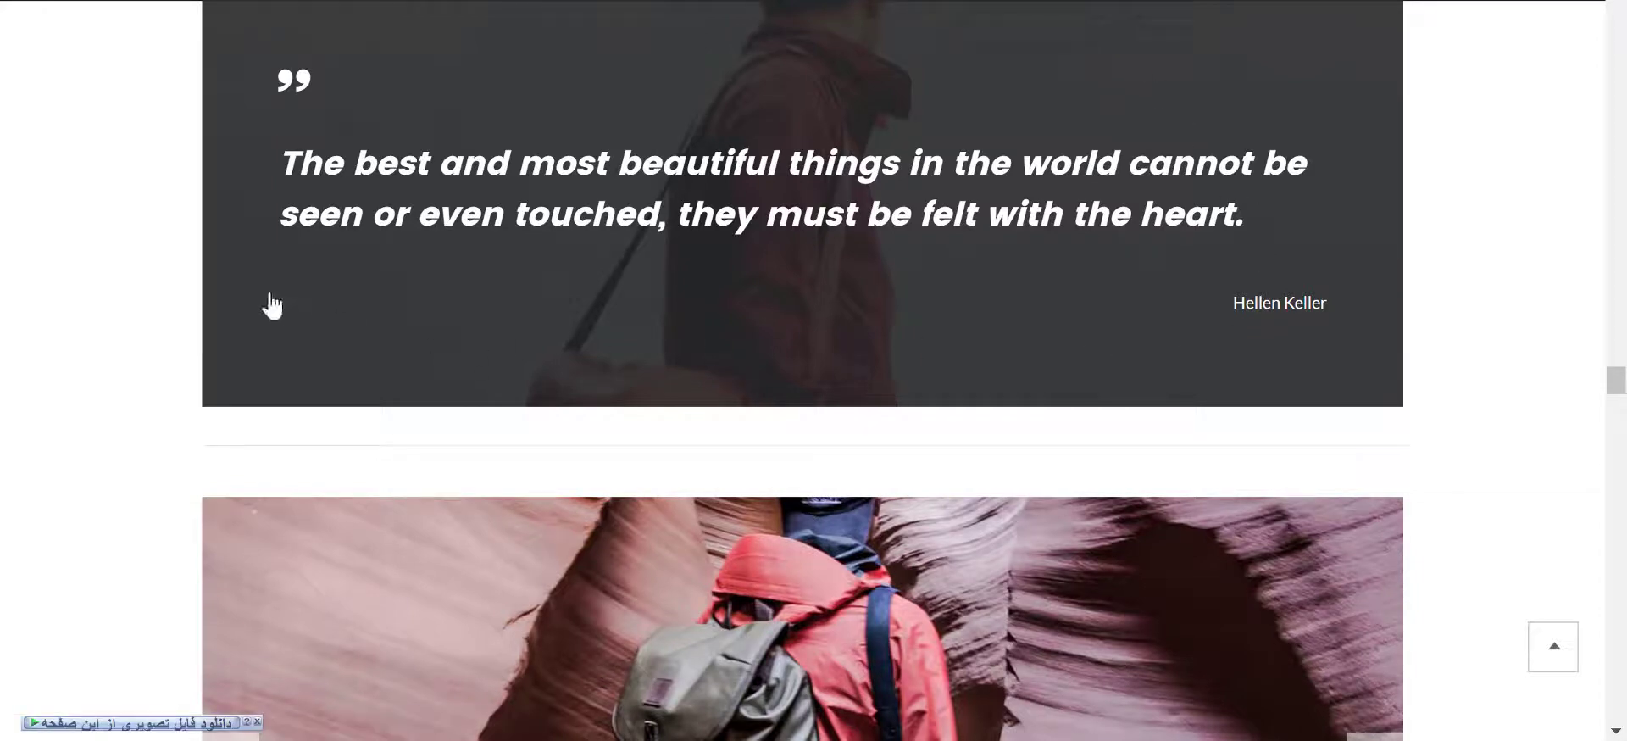
{"action": "scroll", "coordinate": [1134, 246], "scroll_direction": "down", "scroll_amount": 5}
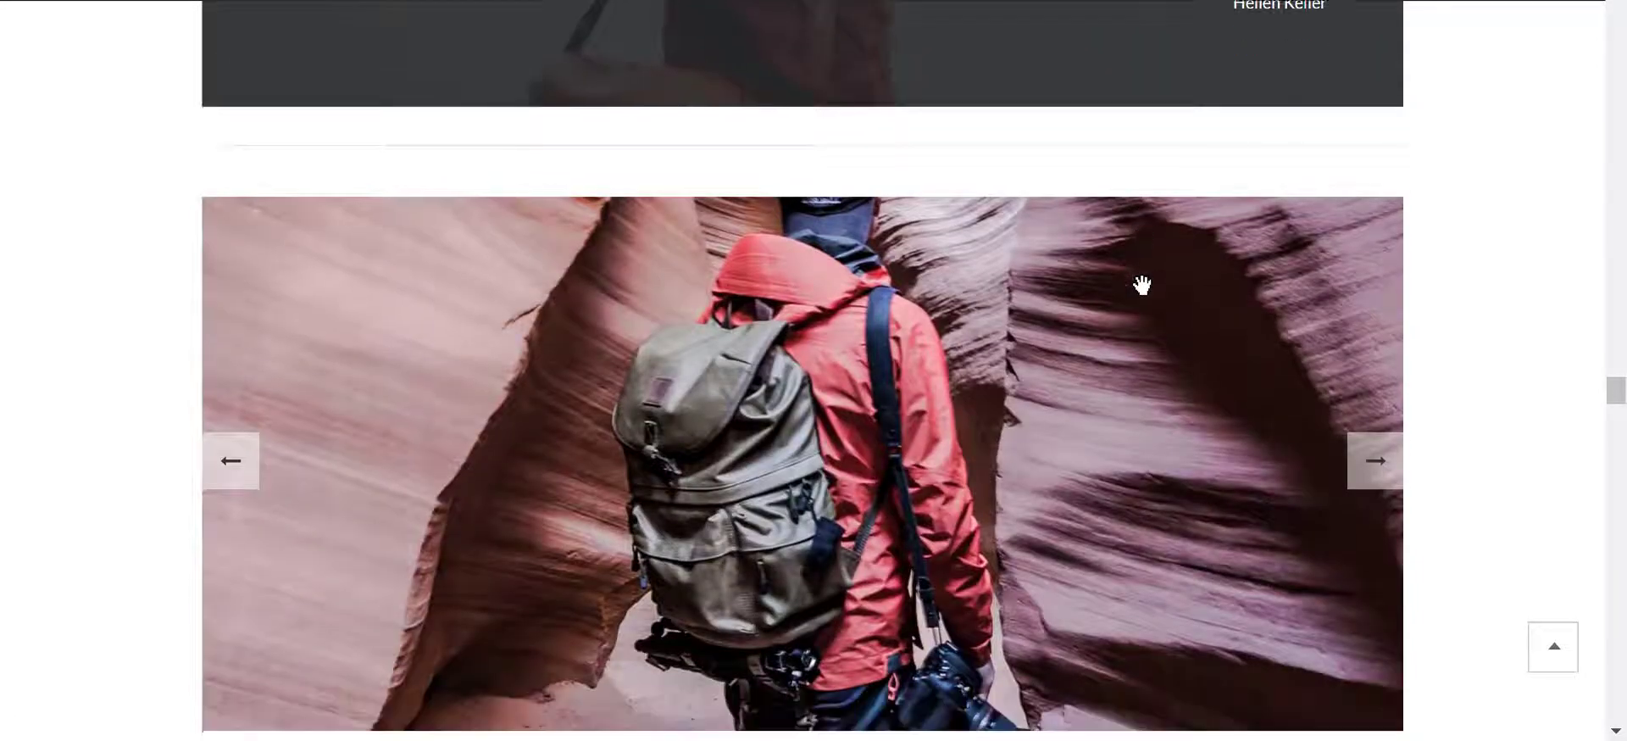
{"action": "scroll", "coordinate": [1143, 285], "scroll_direction": "down", "scroll_amount": 15}
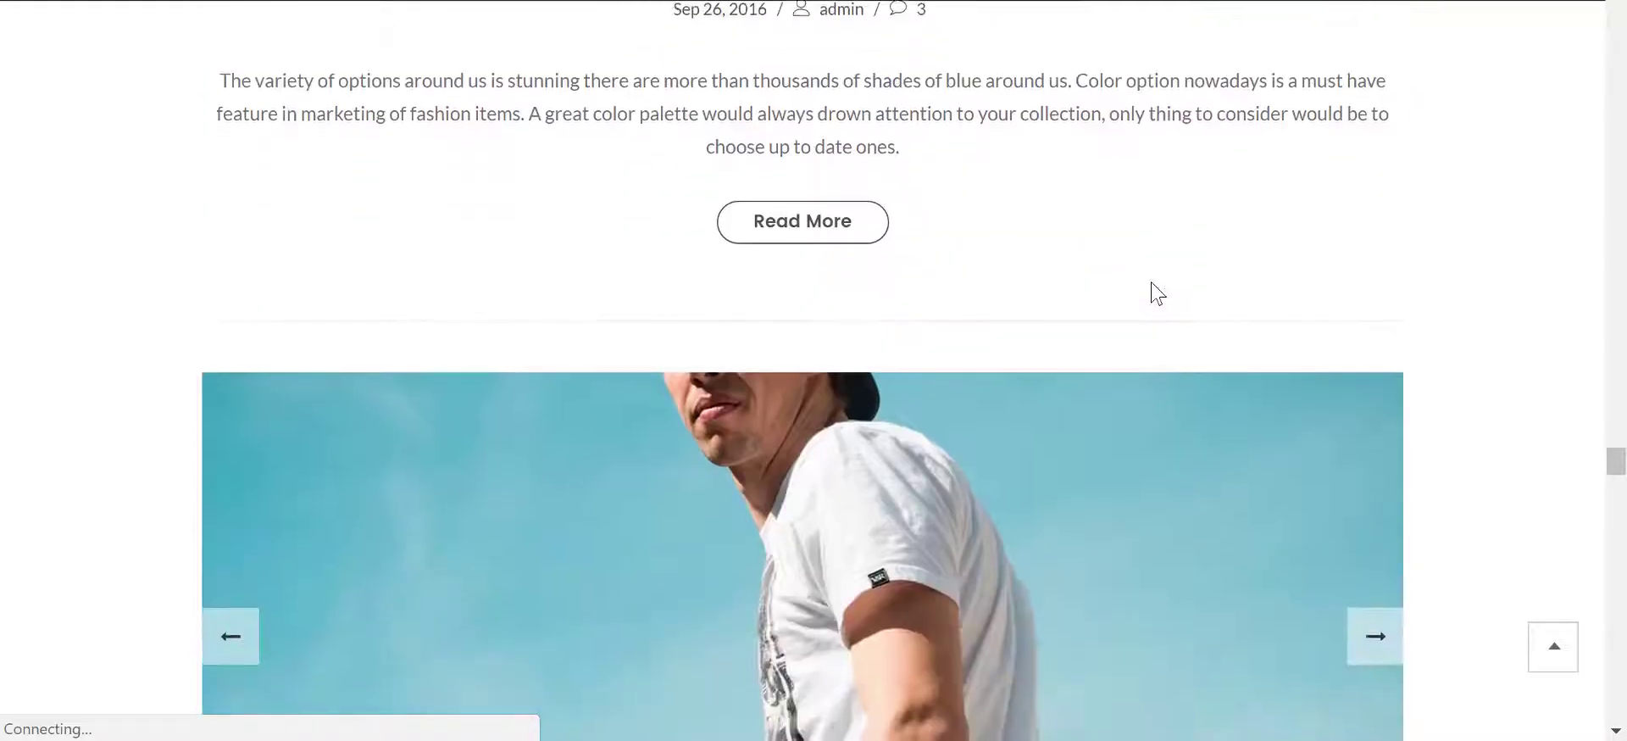
{"action": "scroll", "coordinate": [1151, 281], "scroll_direction": "down", "scroll_amount": 8}
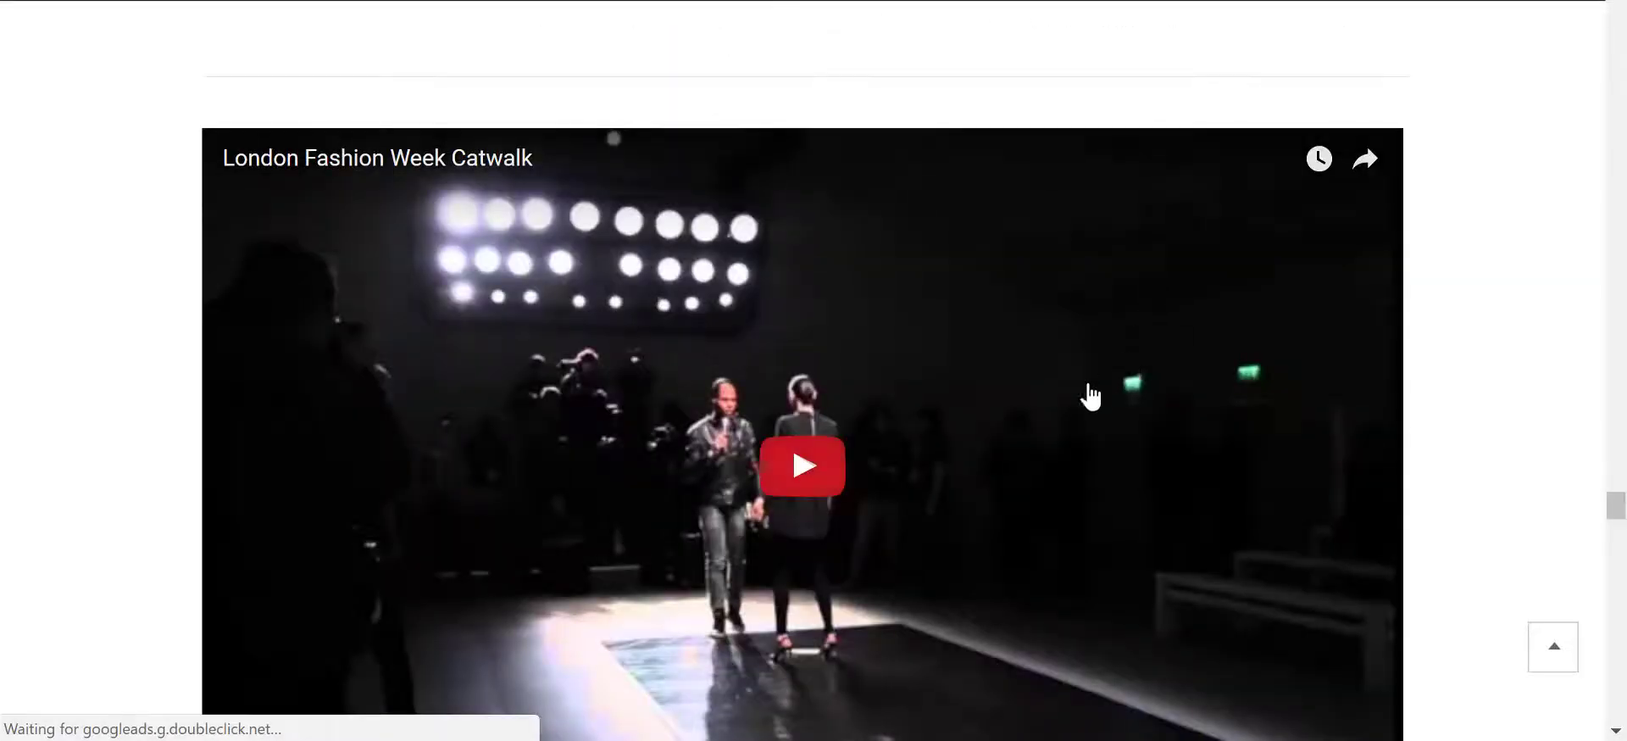
{"action": "scroll", "coordinate": [1441, 290], "scroll_direction": "down", "scroll_amount": 5}
{"action": "scroll", "coordinate": [1444, 293], "scroll_direction": "up", "scroll_amount": 3}
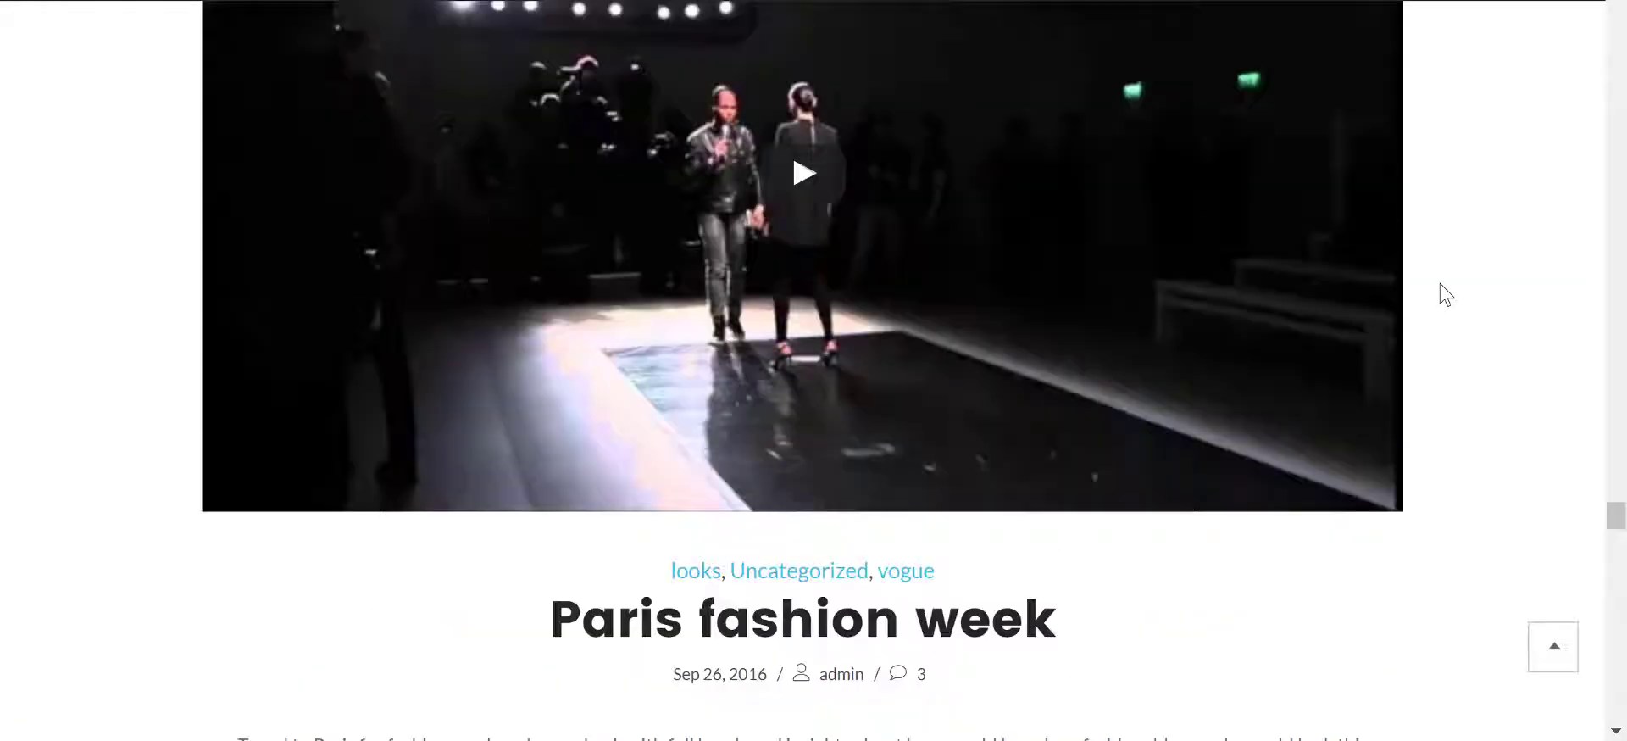
{"action": "scroll", "coordinate": [1446, 294], "scroll_direction": "up", "scroll_amount": 5}
{"action": "scroll", "coordinate": [1446, 294], "scroll_direction": "down", "scroll_amount": 3}
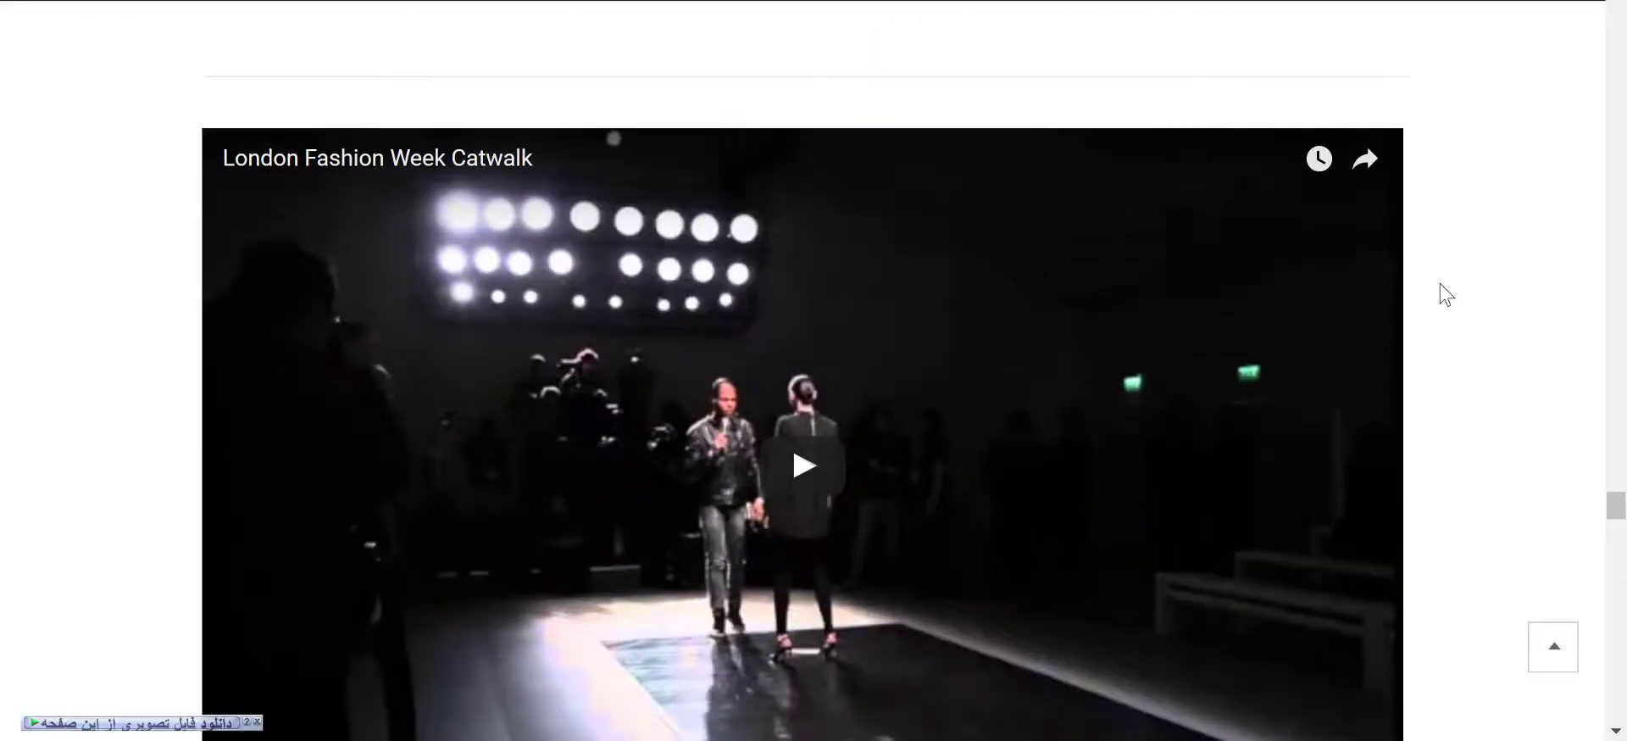
{"action": "scroll", "coordinate": [1446, 294], "scroll_direction": "down", "scroll_amount": 5}
{"action": "scroll", "coordinate": [1447, 294], "scroll_direction": "down", "scroll_amount": 5}
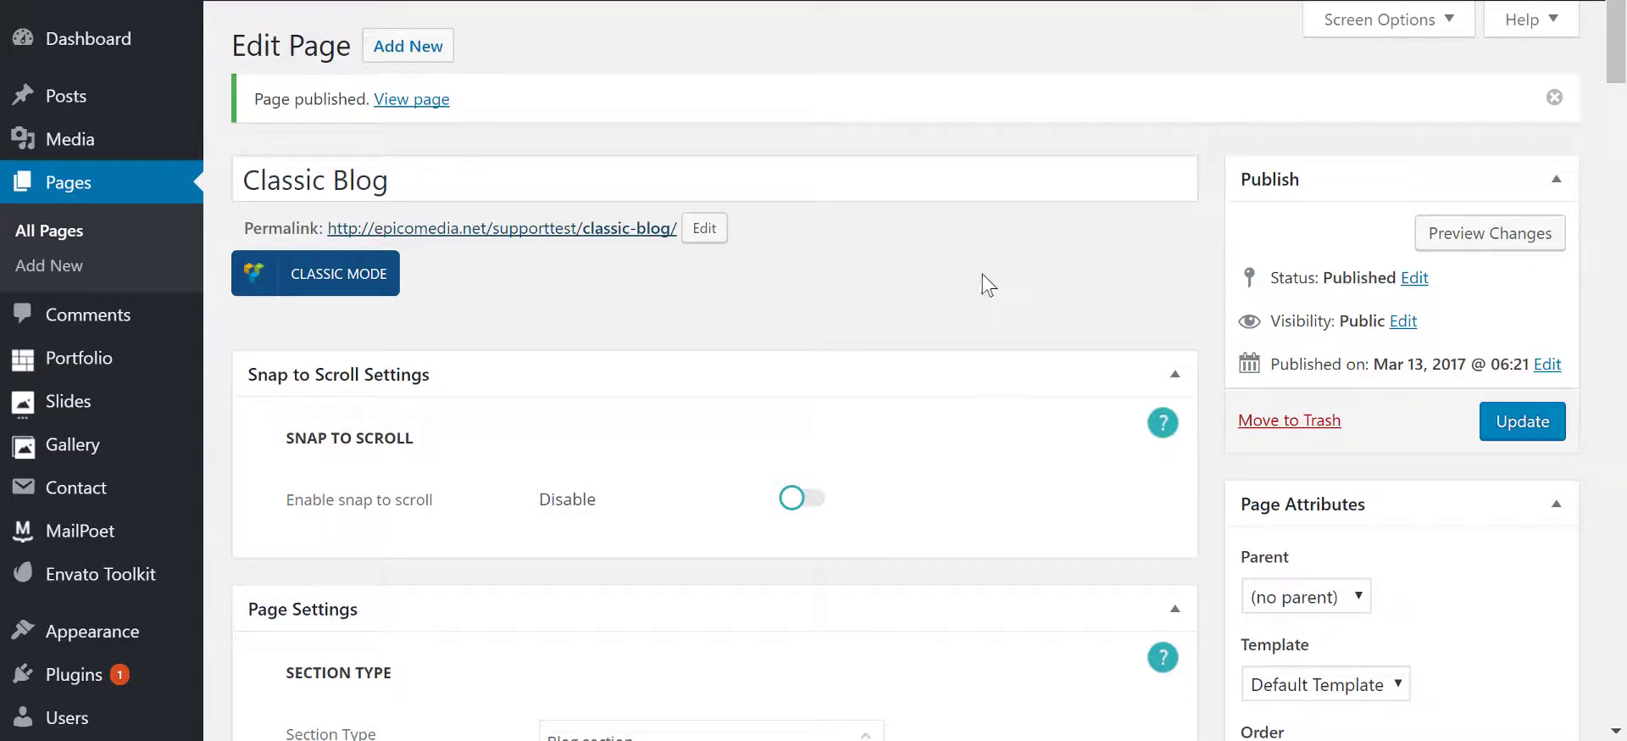
- Change the Classic Blog page's blog type to Toggle Blog and update the page
{"action": "scroll", "coordinate": [997, 281], "scroll_direction": "down", "scroll_amount": 7}
{"action": "scroll", "coordinate": [997, 280], "scroll_direction": "up", "scroll_amount": 1}
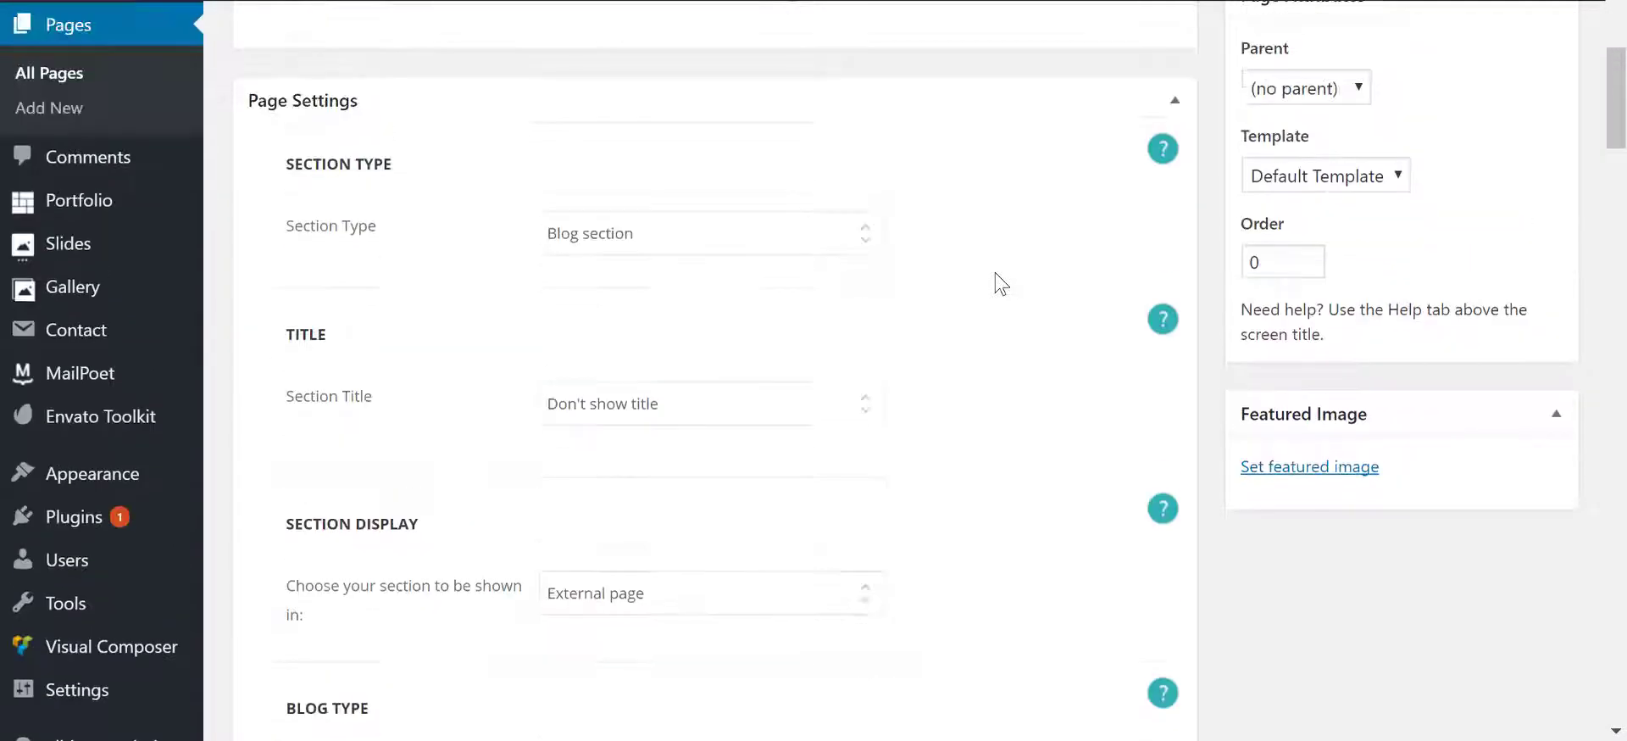
{"action": "scroll", "coordinate": [610, 319], "scroll_direction": "down", "scroll_amount": 3}
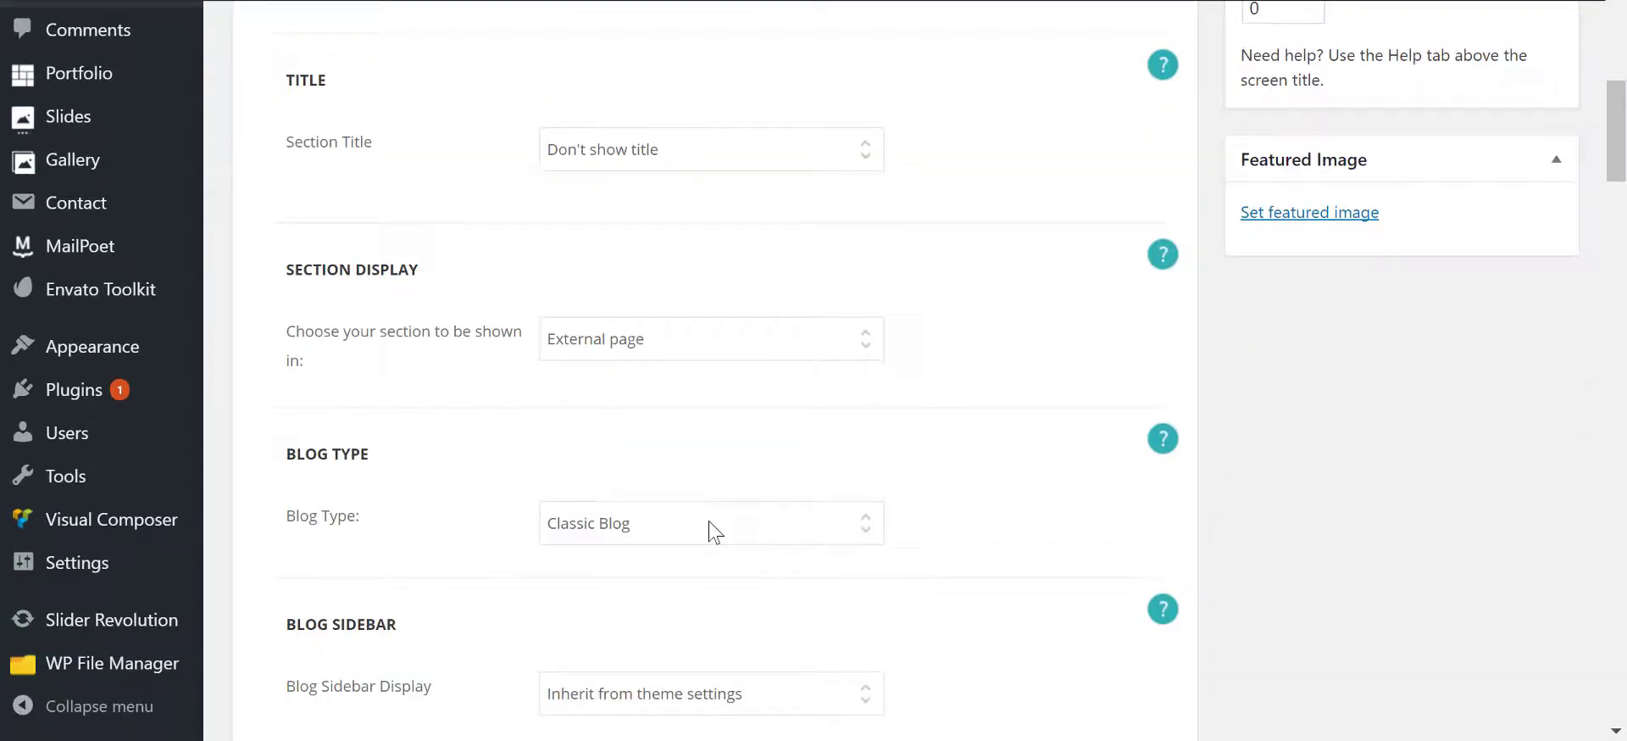
{"action": "left_click", "coordinate": [715, 532]}
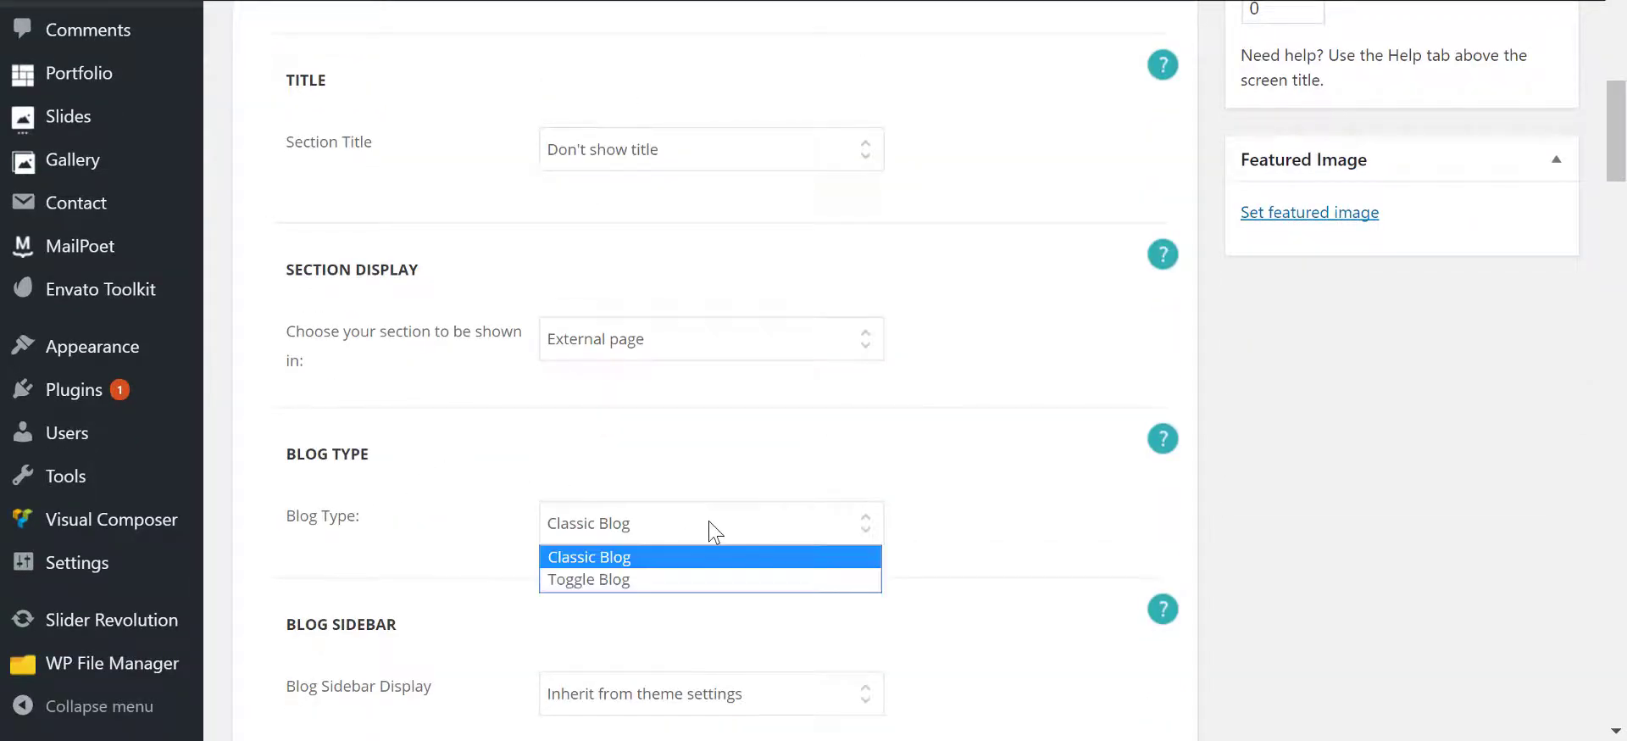
{"action": "left_click", "coordinate": [715, 584]}
{"action": "scroll", "coordinate": [1585, 515], "scroll_direction": "down", "scroll_amount": 1}
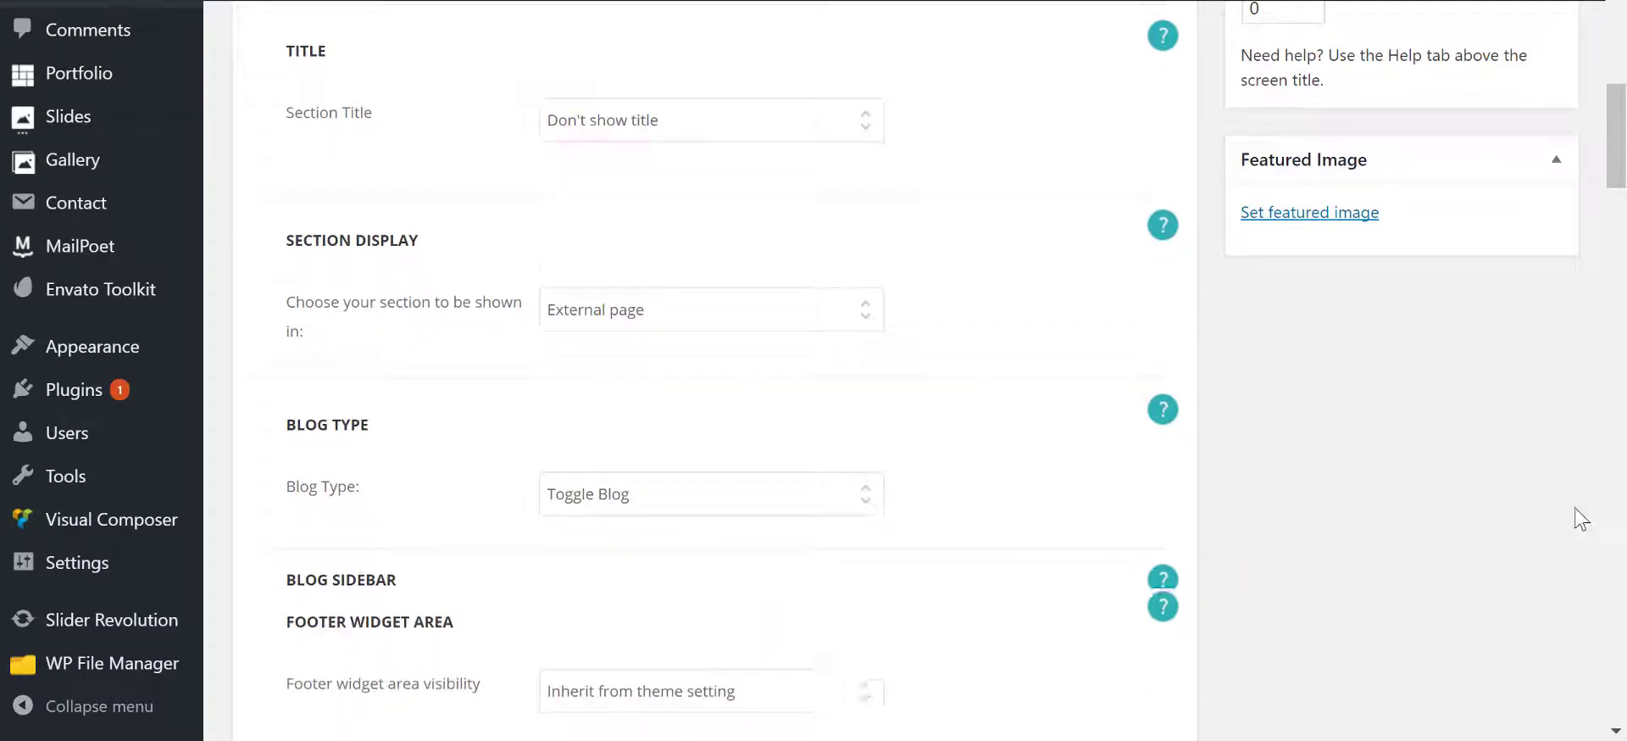
{"action": "scroll", "coordinate": [1611, 512], "scroll_direction": "up", "scroll_amount": 6}
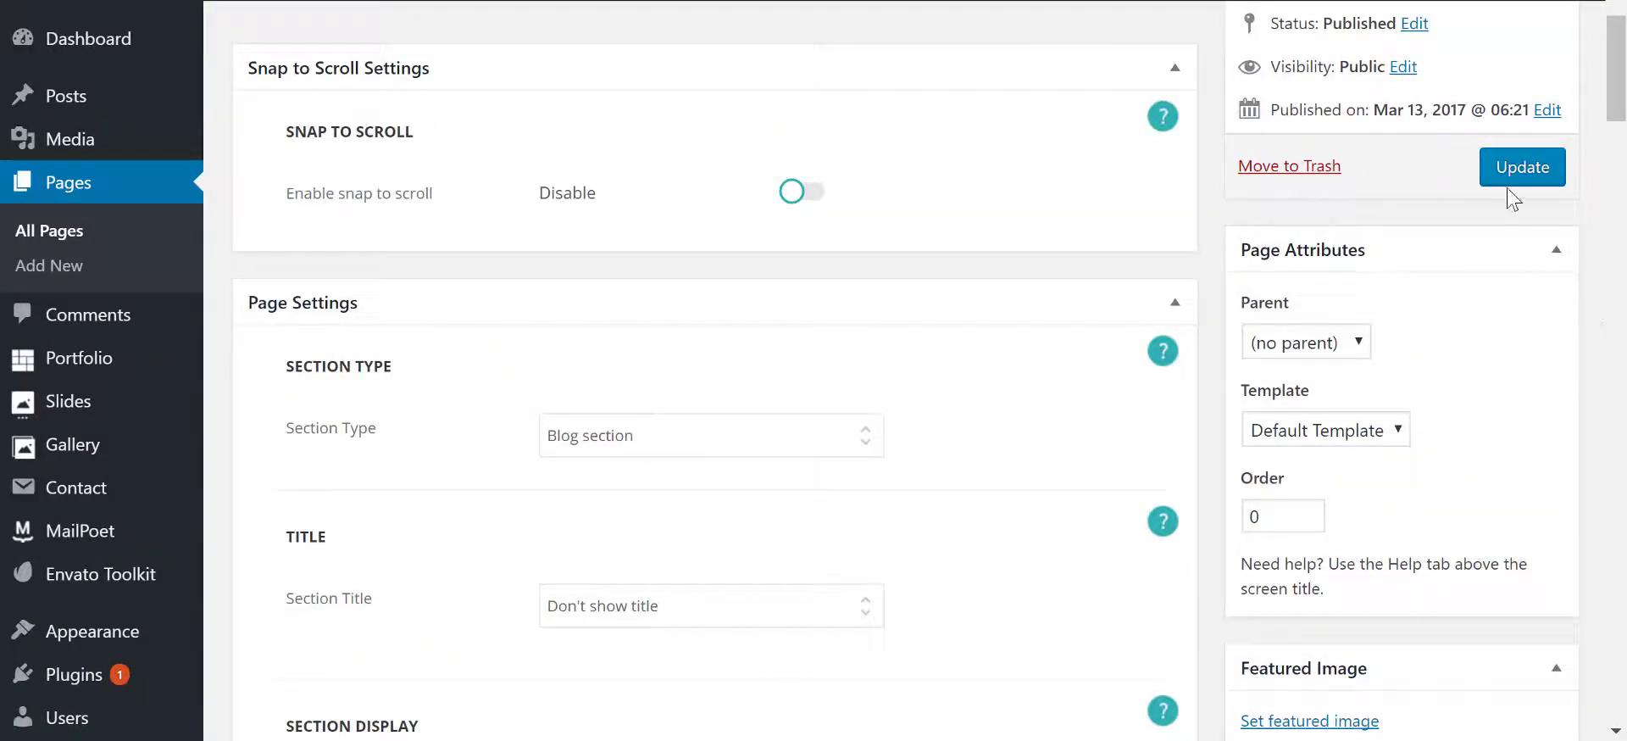
{"action": "left_click", "coordinate": [1519, 183]}
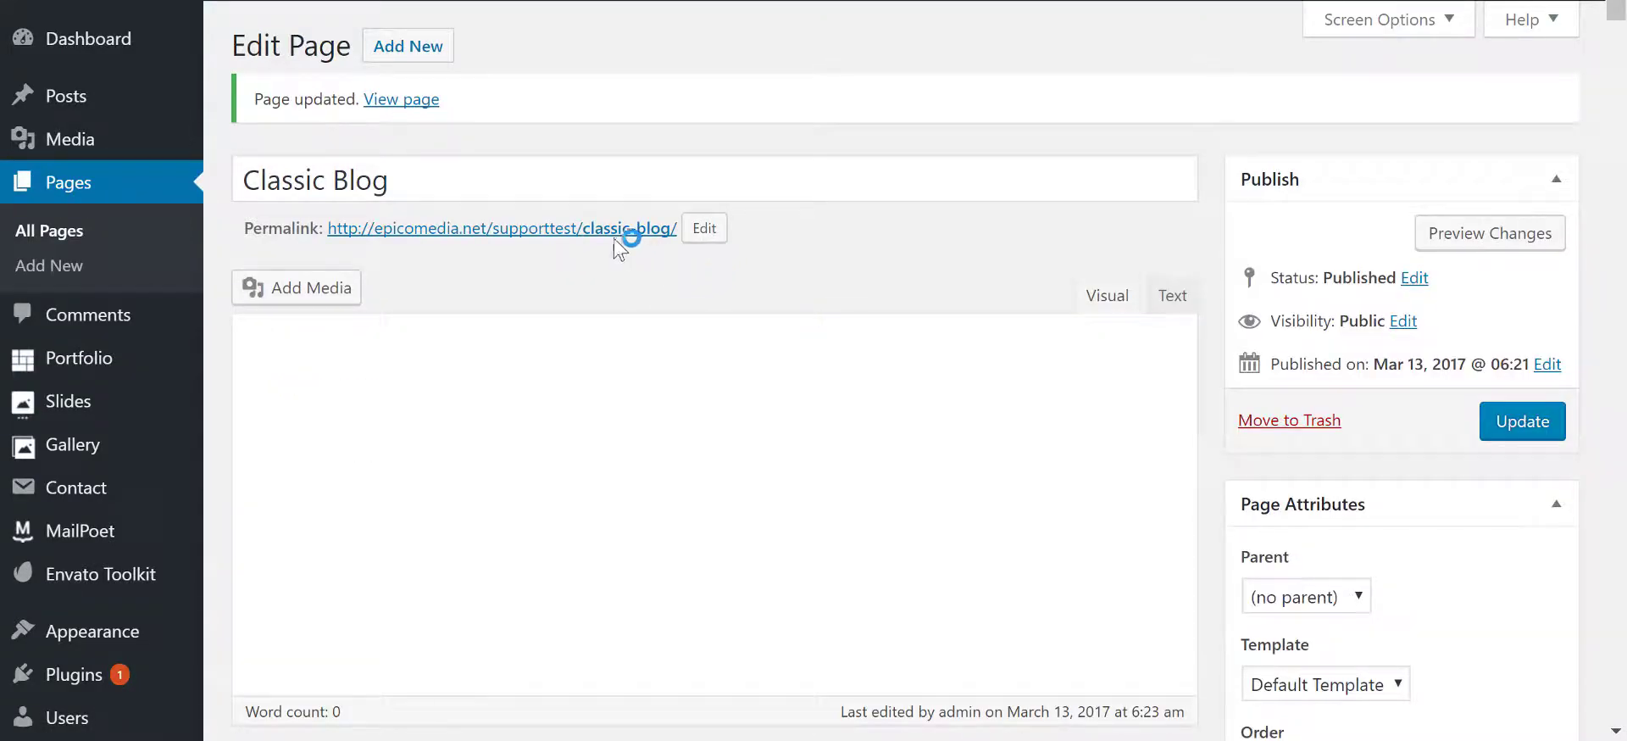
- Open the updated page from its permalink in a new tab and expand the first post, Blog Post
{"action": "right_click", "coordinate": [613, 232]}
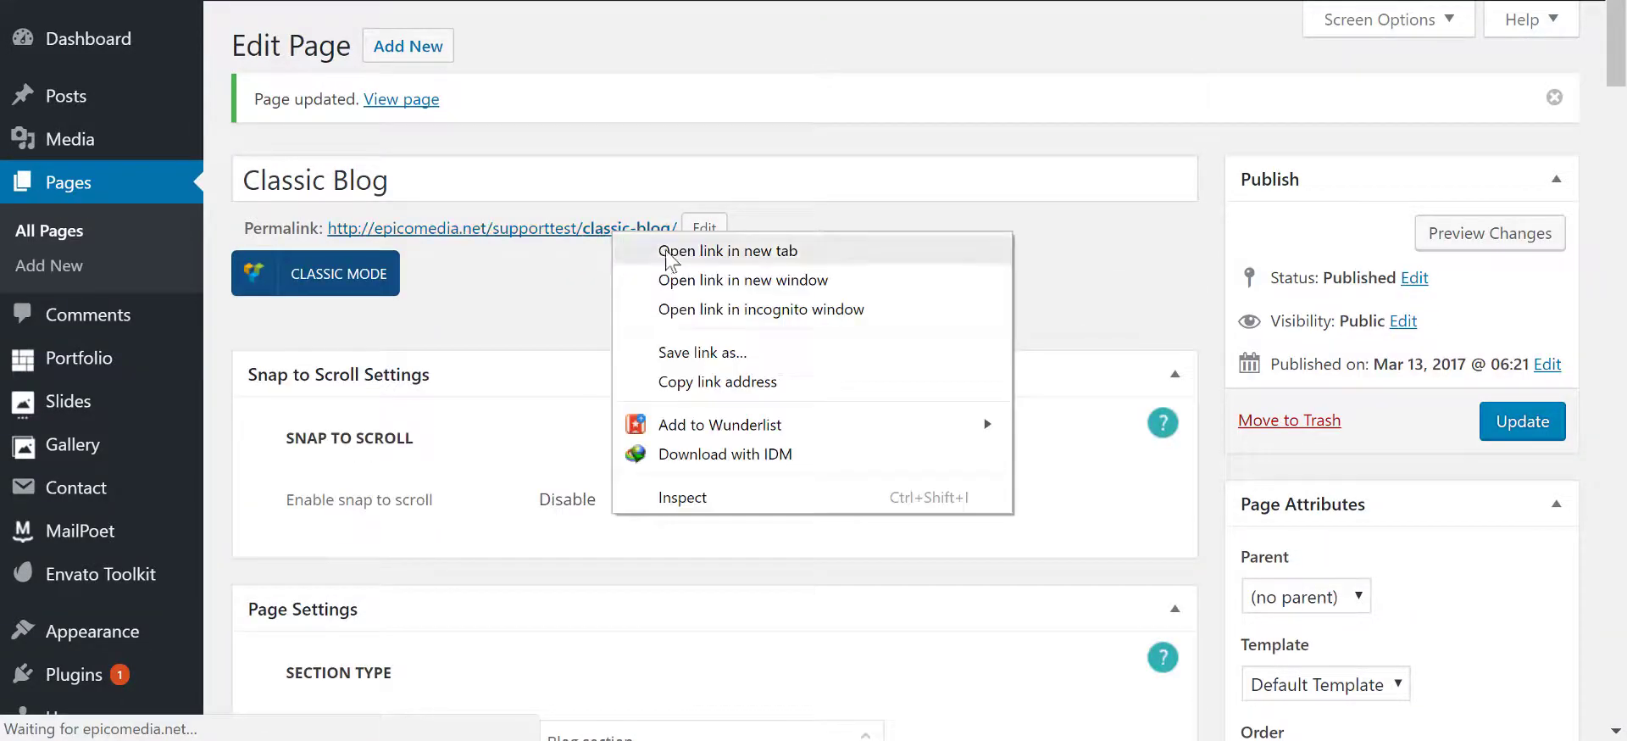
{"action": "left_click", "coordinate": [669, 250]}
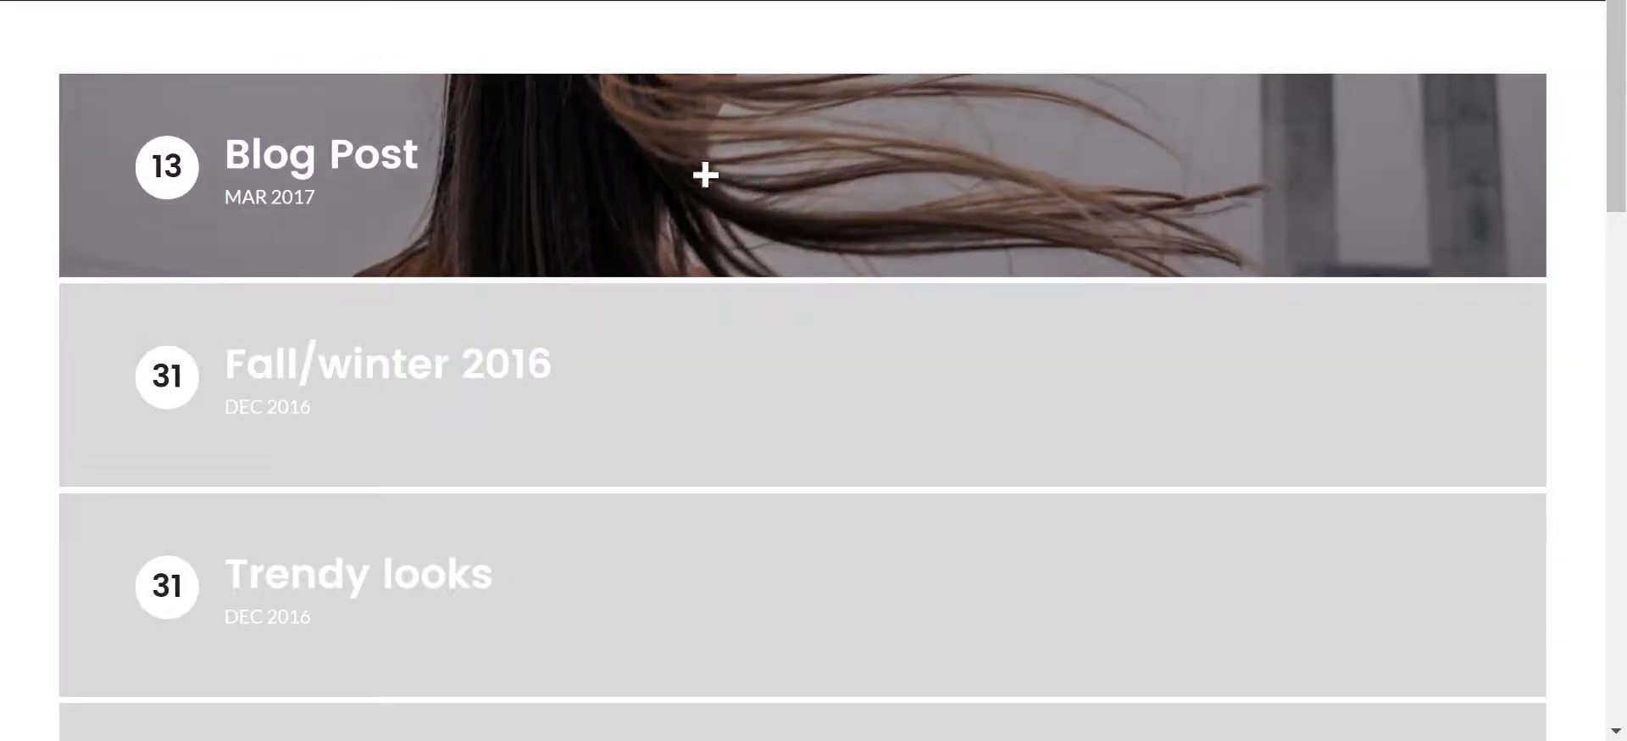
{"action": "left_click", "coordinate": [988, 169]}
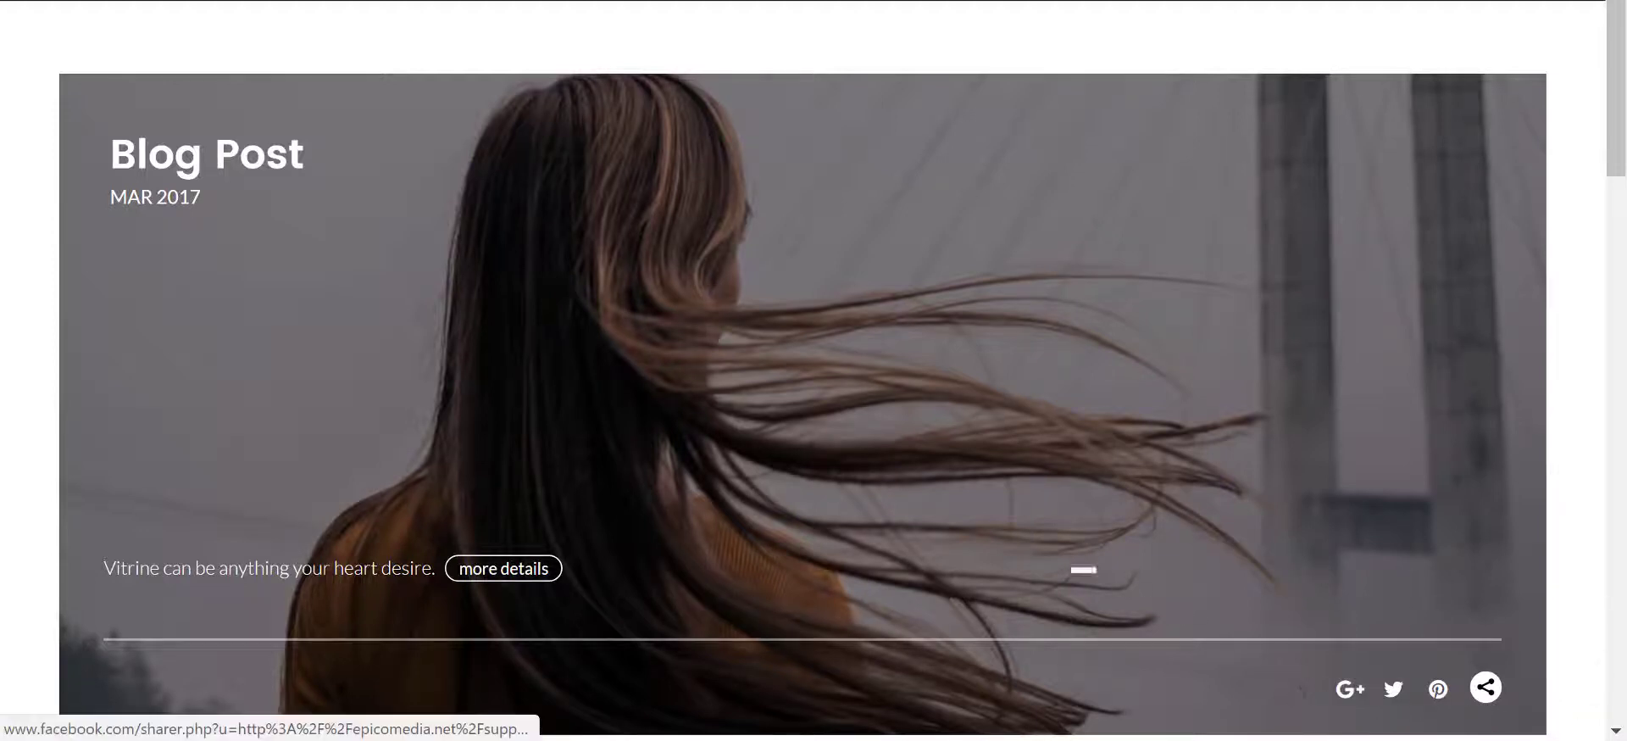
- Examine the toggle blog list to its end, expanding Fall/winter 2016, Model showcase, Michael Kors shoes and Timeless designs
{"action": "scroll", "coordinate": [984, 424], "scroll_direction": "down", "scroll_amount": 3}
{"action": "scroll", "coordinate": [929, 195], "scroll_direction": "down", "scroll_amount": 5}
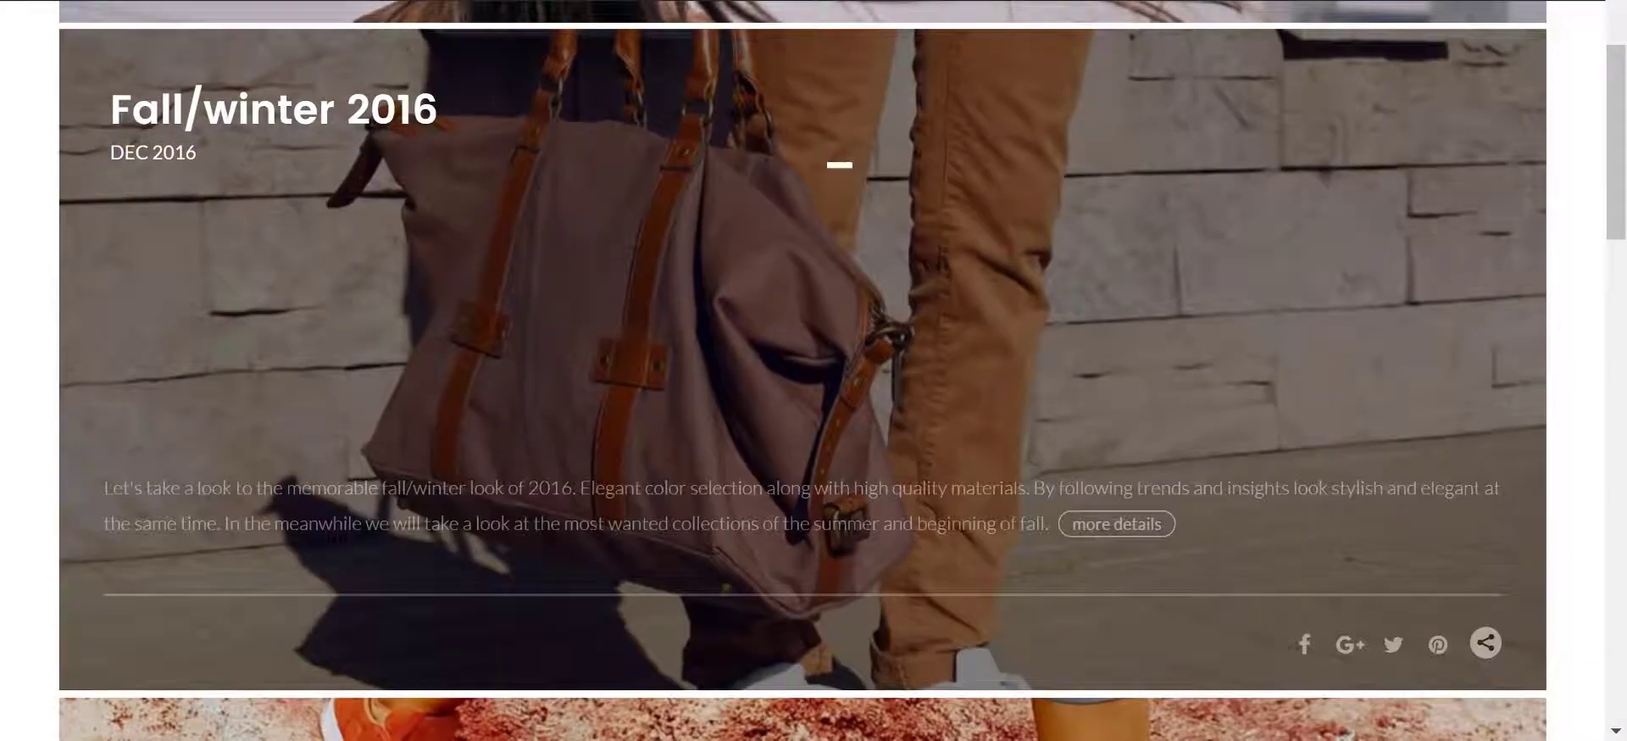
{"action": "scroll", "coordinate": [887, 318], "scroll_direction": "down", "scroll_amount": 6}
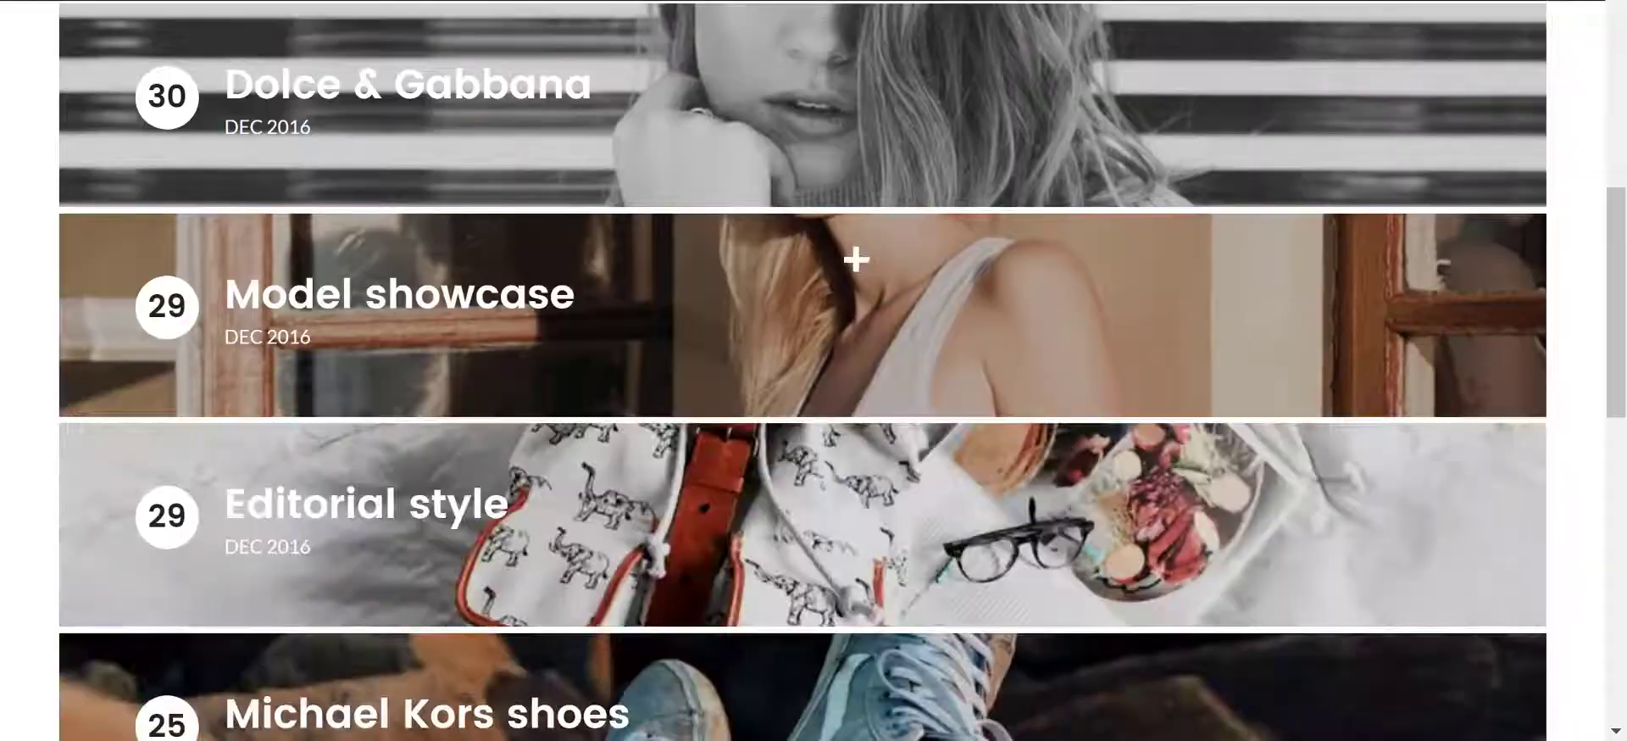
{"action": "scroll", "coordinate": [887, 318], "scroll_direction": "down", "scroll_amount": 2}
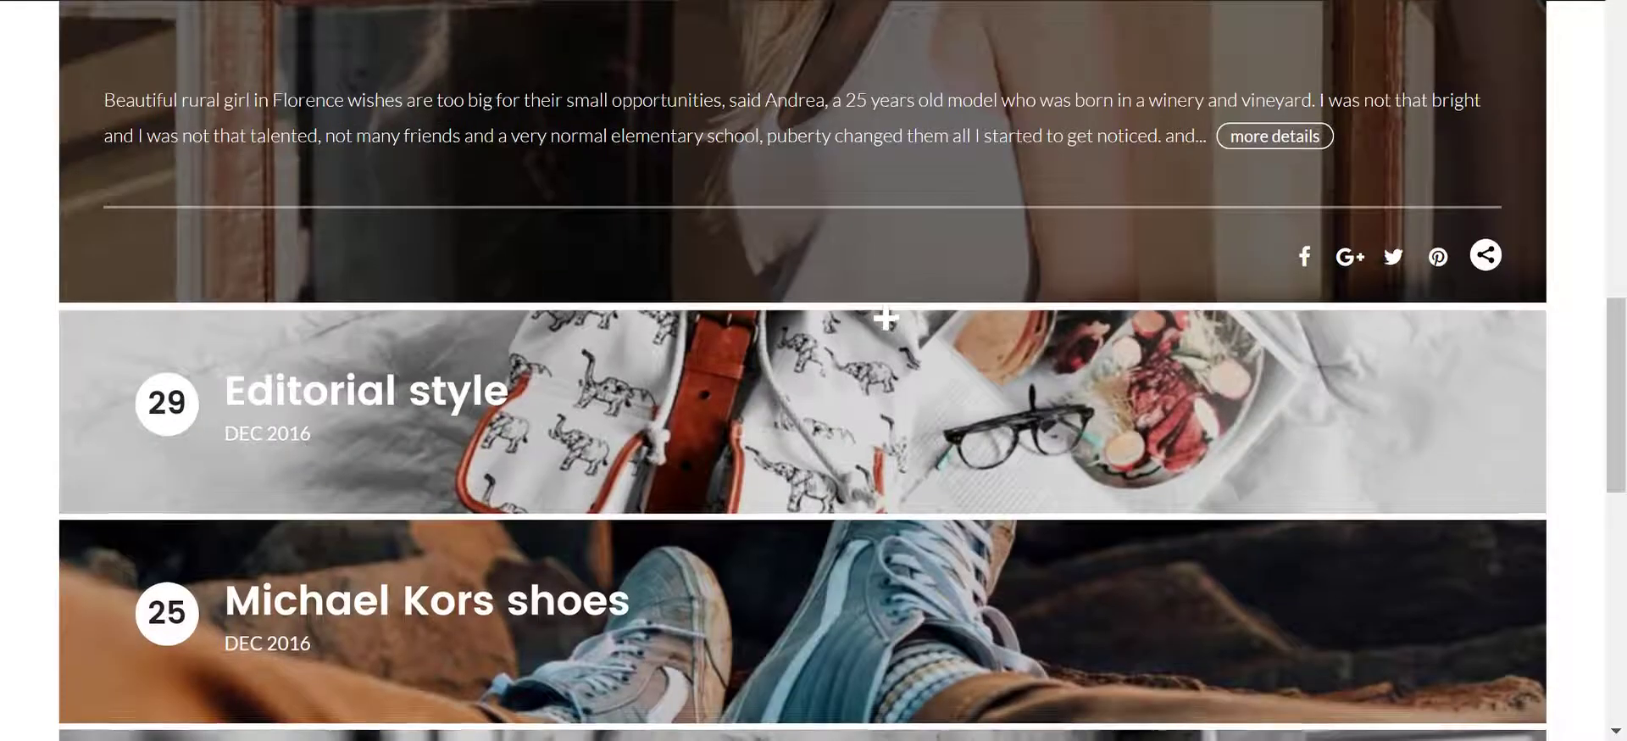
{"action": "scroll", "coordinate": [912, 389], "scroll_direction": "down", "scroll_amount": 5}
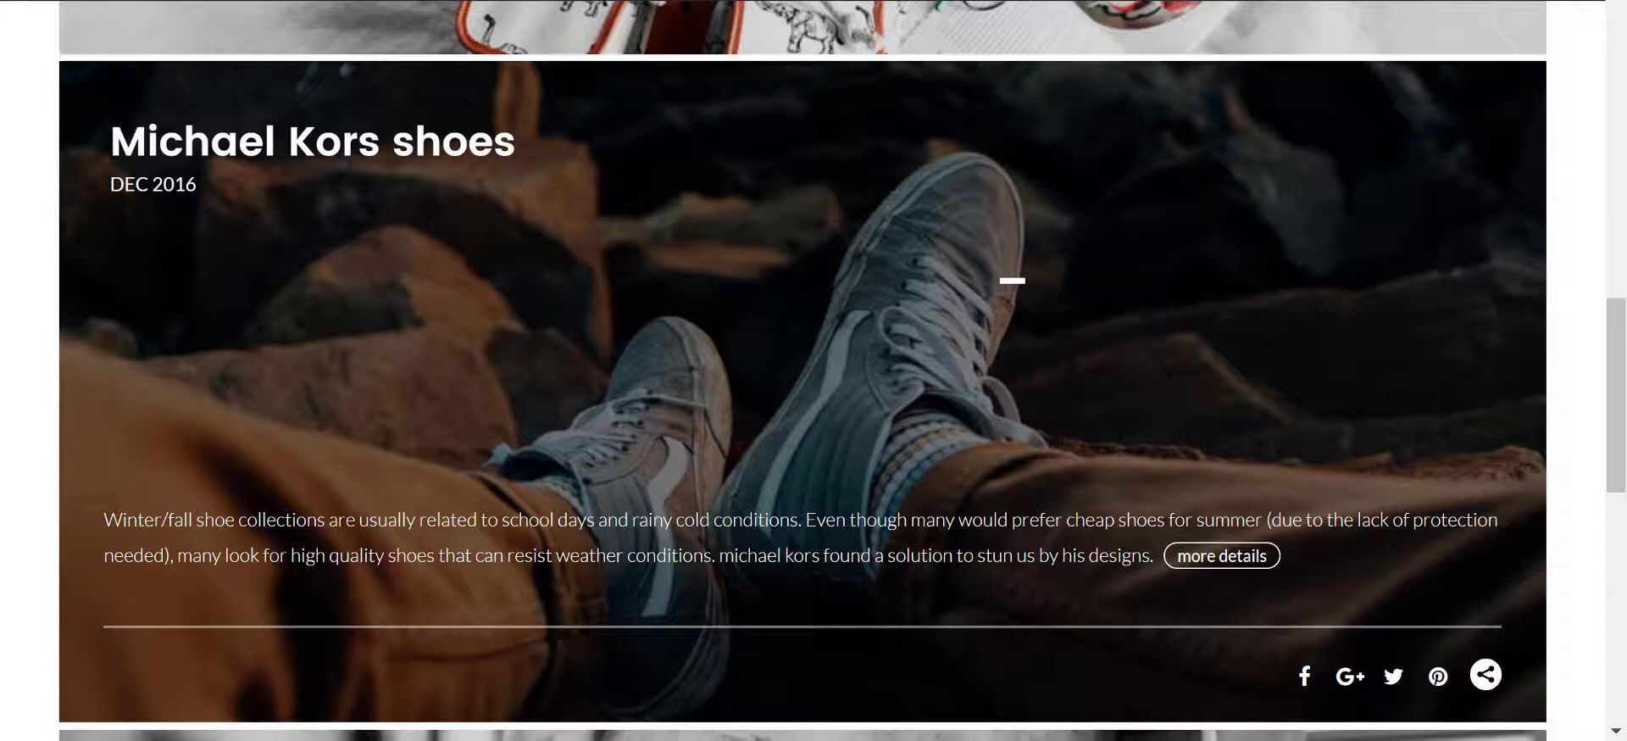
{"action": "scroll", "coordinate": [1013, 316], "scroll_direction": "down", "scroll_amount": 6}
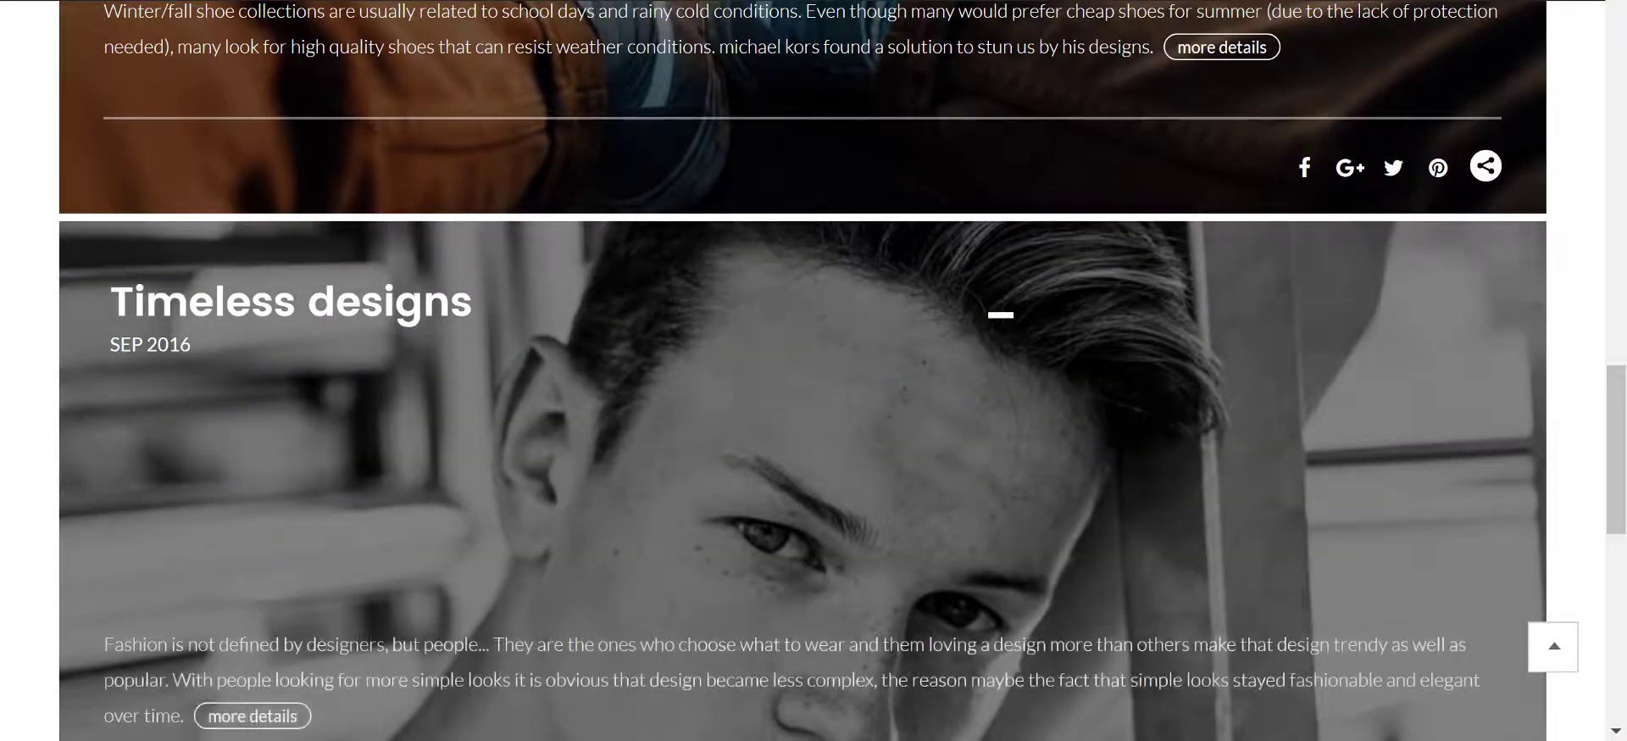
{"action": "scroll", "coordinate": [809, 490], "scroll_direction": "down", "scroll_amount": 5}
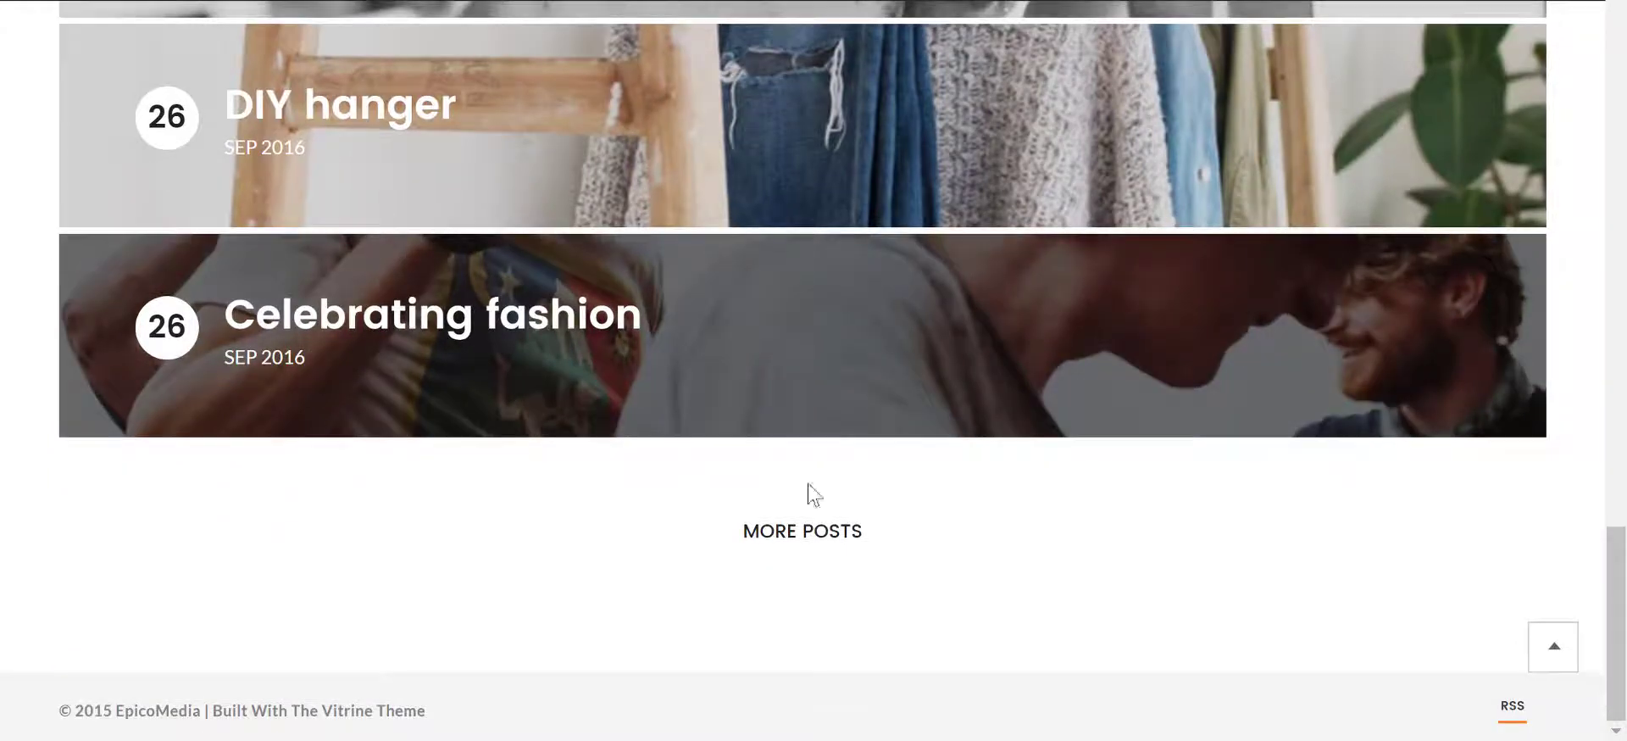
- Load more posts at the end of the toggle list, and expand and collapse the first added quote post
{"action": "left_click", "coordinate": [779, 547]}
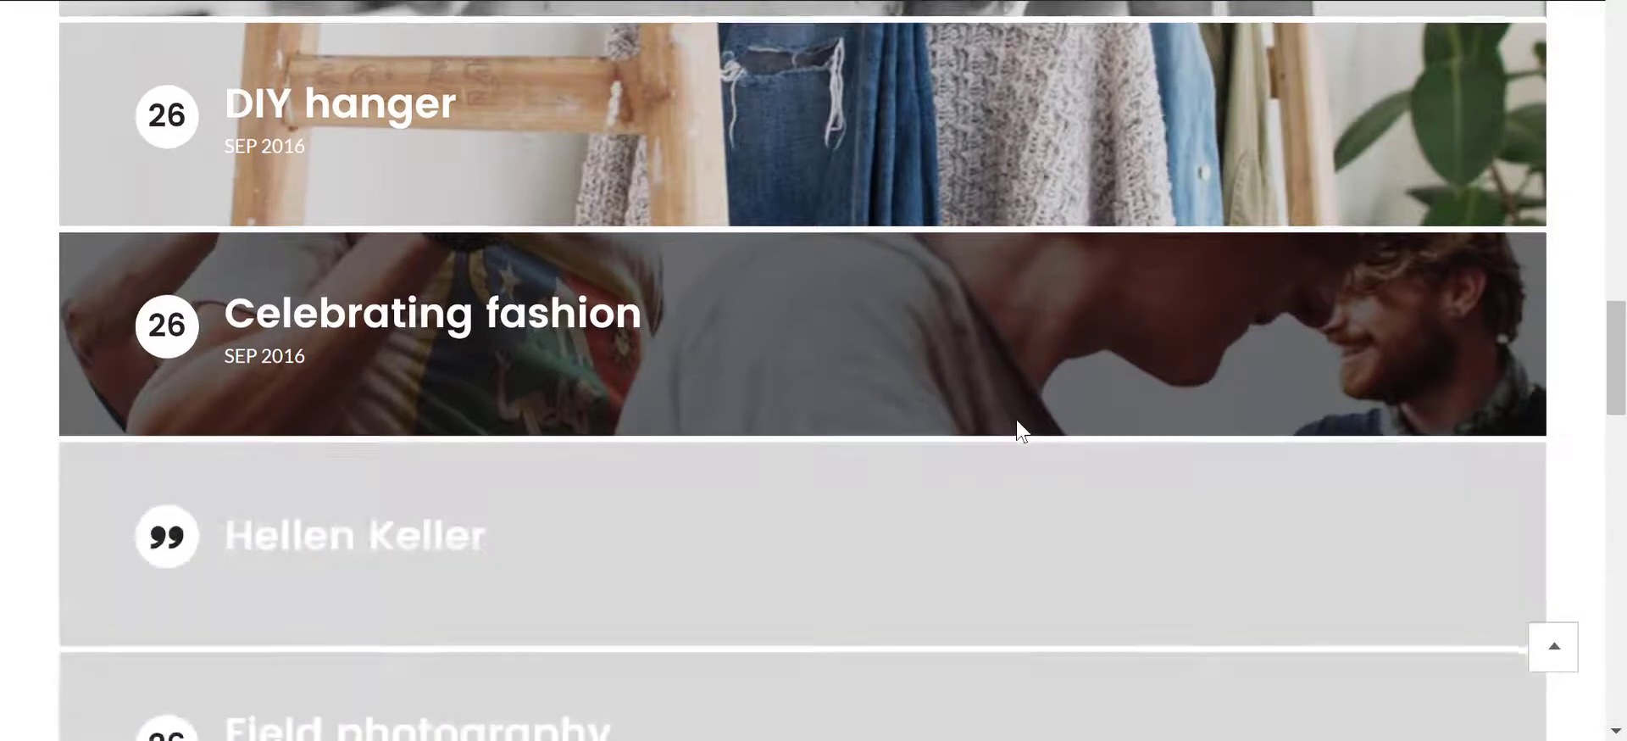
{"action": "scroll", "coordinate": [1019, 431], "scroll_direction": "down", "scroll_amount": 6}
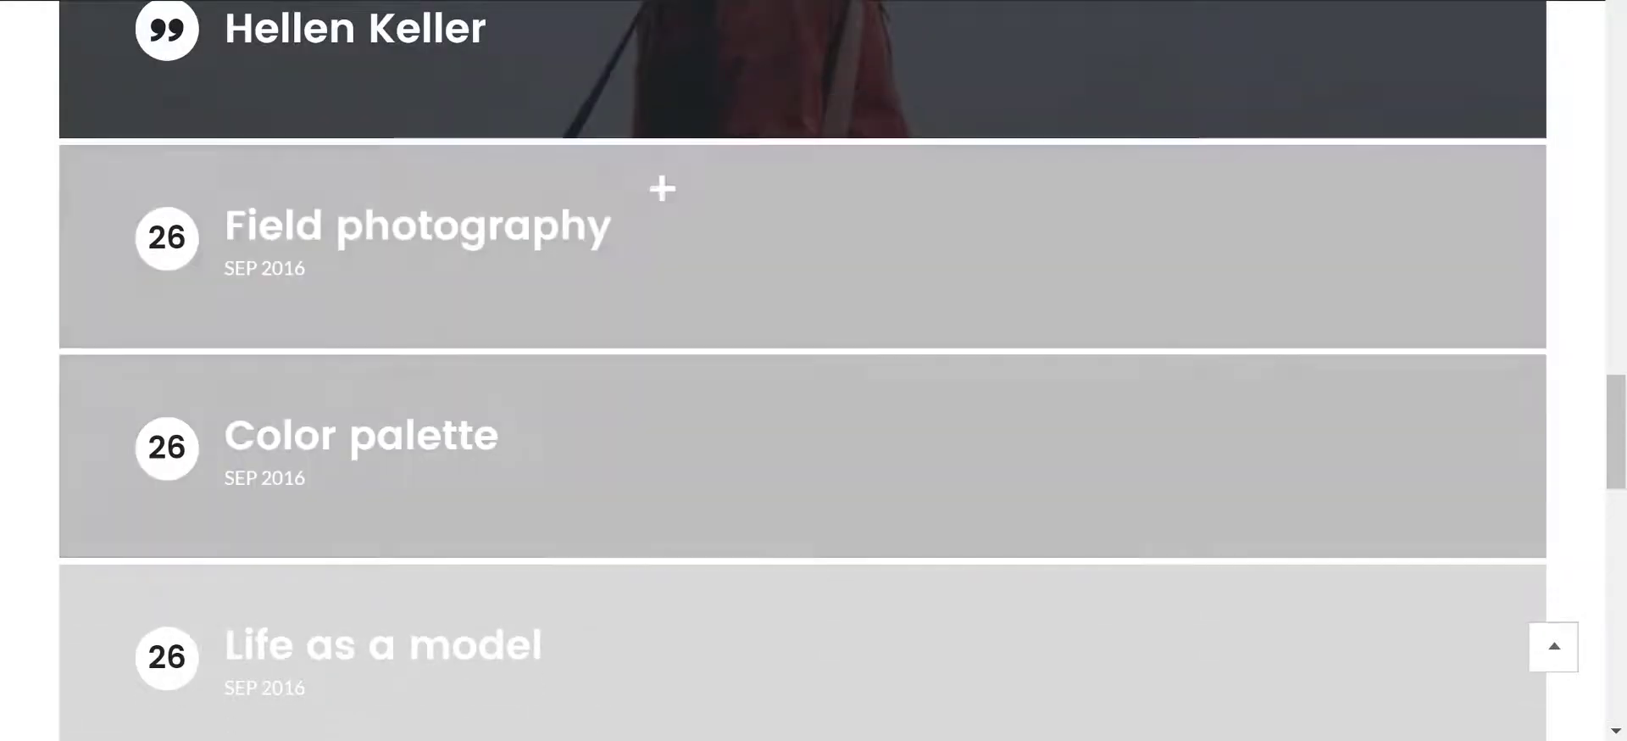
{"action": "scroll", "coordinate": [466, 229], "scroll_direction": "up", "scroll_amount": 6}
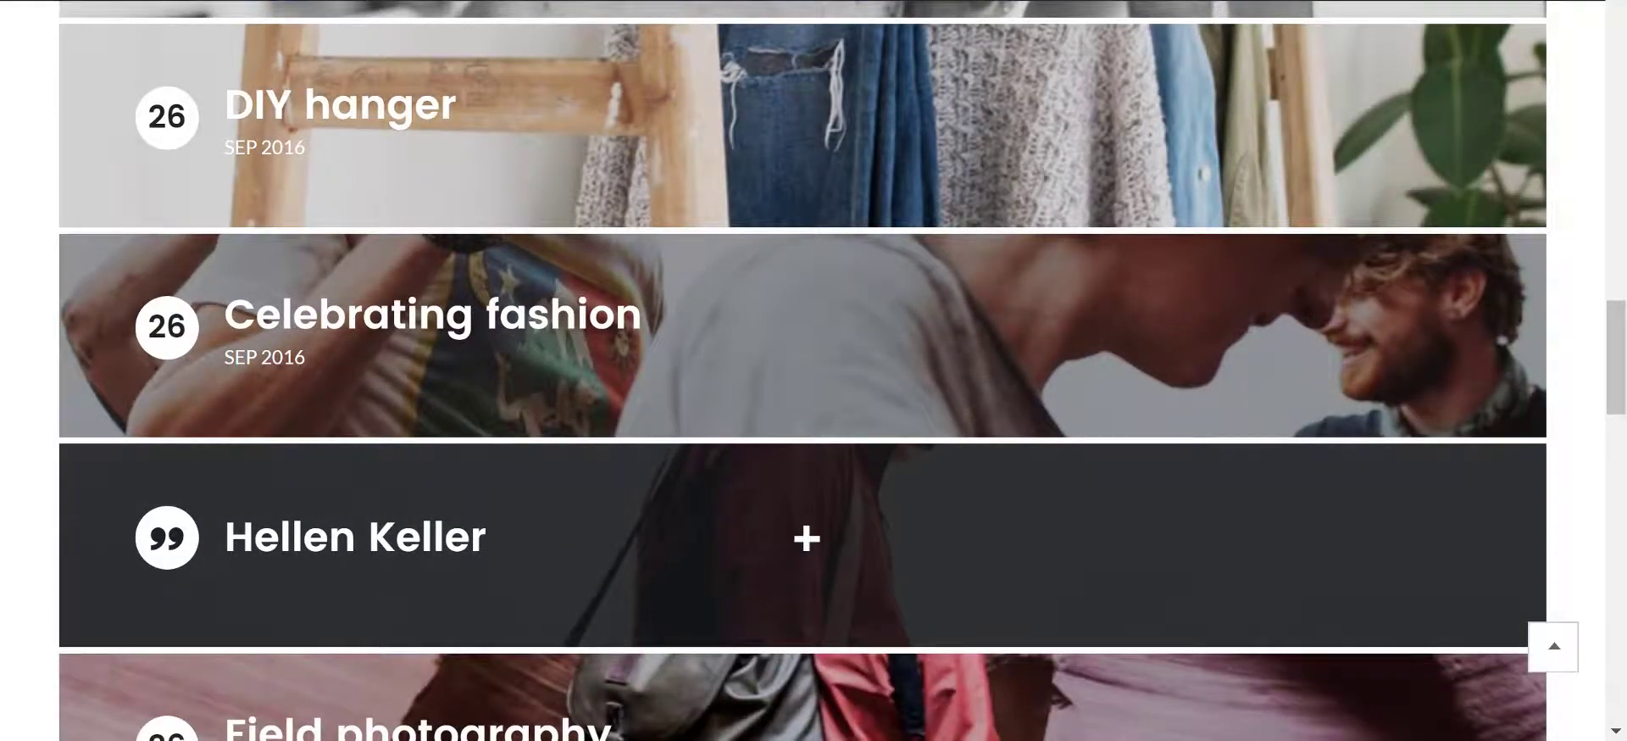
{"action": "left_click", "coordinate": [807, 538]}
{"action": "left_click", "coordinate": [812, 536]}
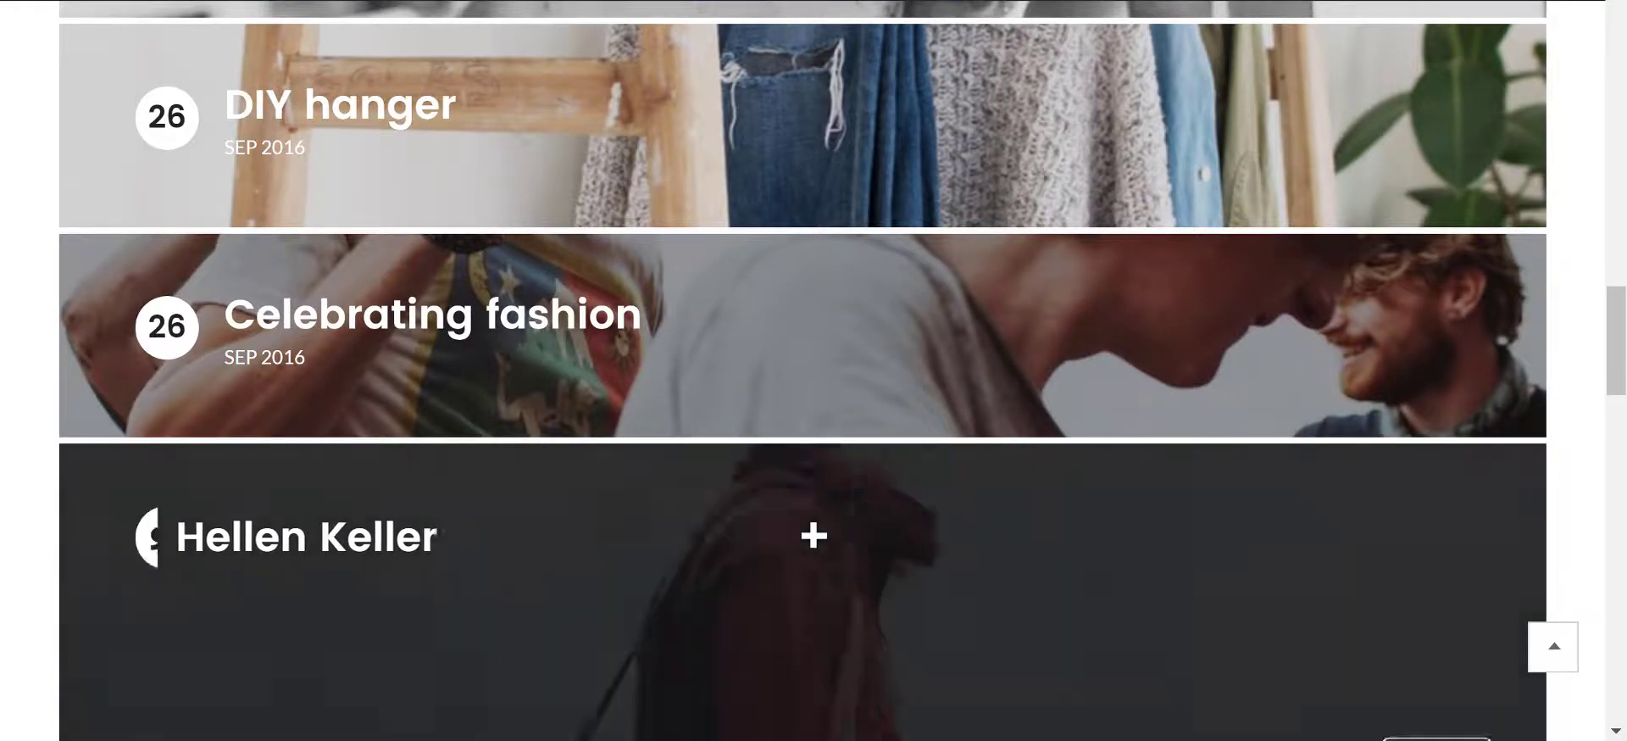
- Expand and collapse the Paris fashion week post, and look through the remaining toggle posts to the page footer
{"action": "scroll", "coordinate": [814, 535], "scroll_direction": "down", "scroll_amount": 6}
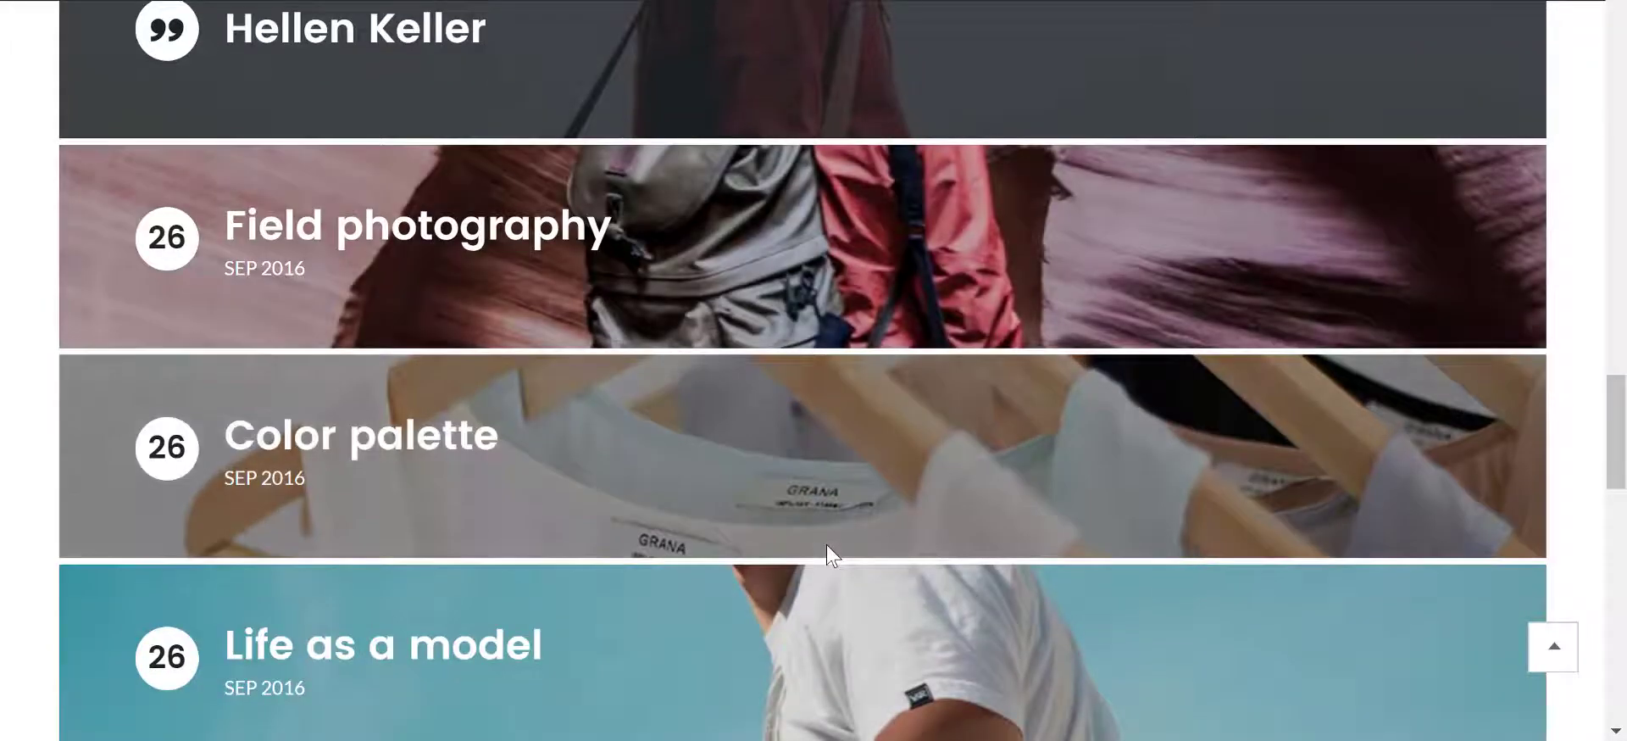
{"action": "scroll", "coordinate": [813, 535], "scroll_direction": "down", "scroll_amount": 6}
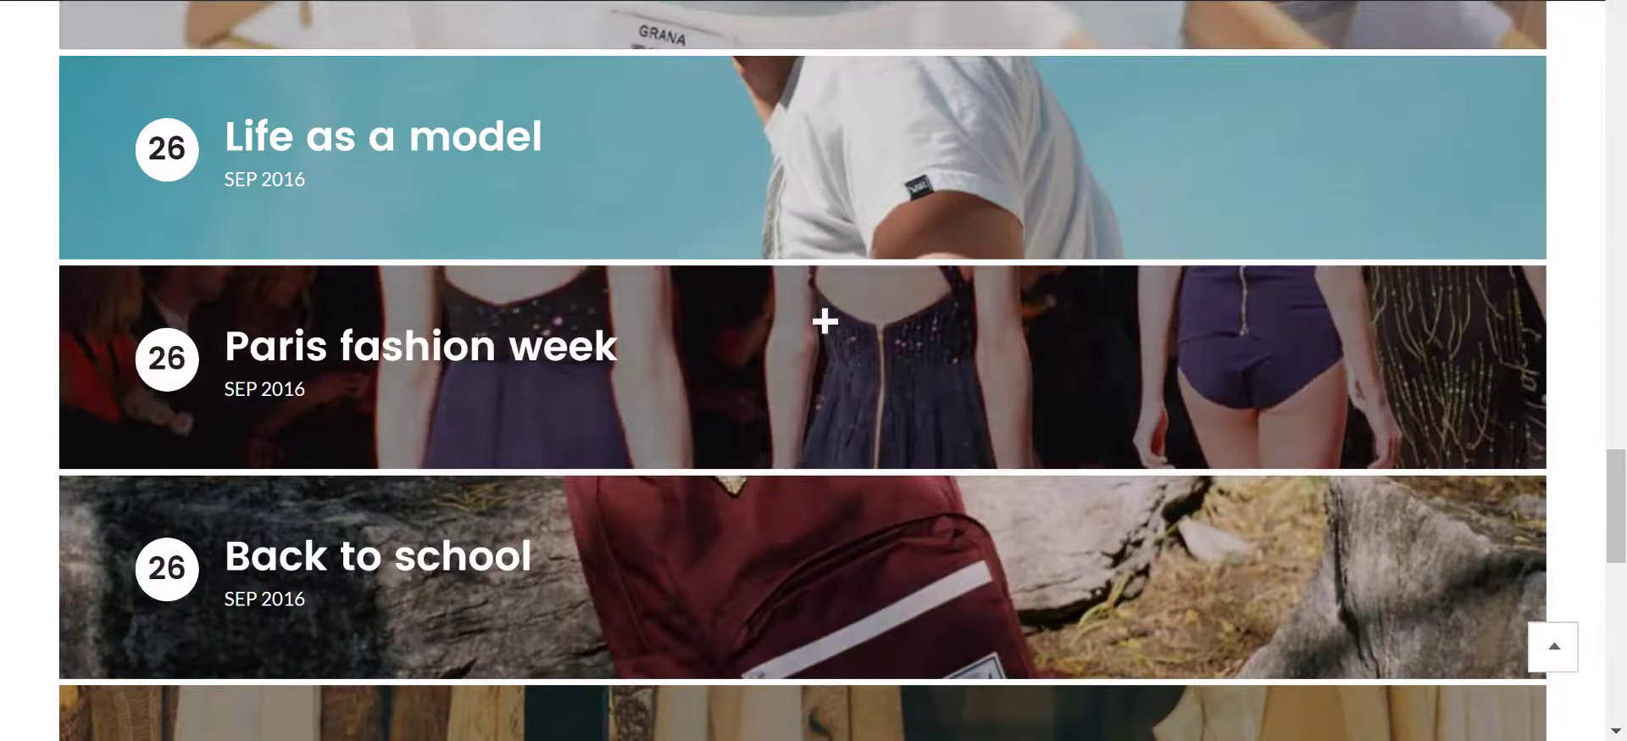
{"action": "left_click", "coordinate": [825, 320]}
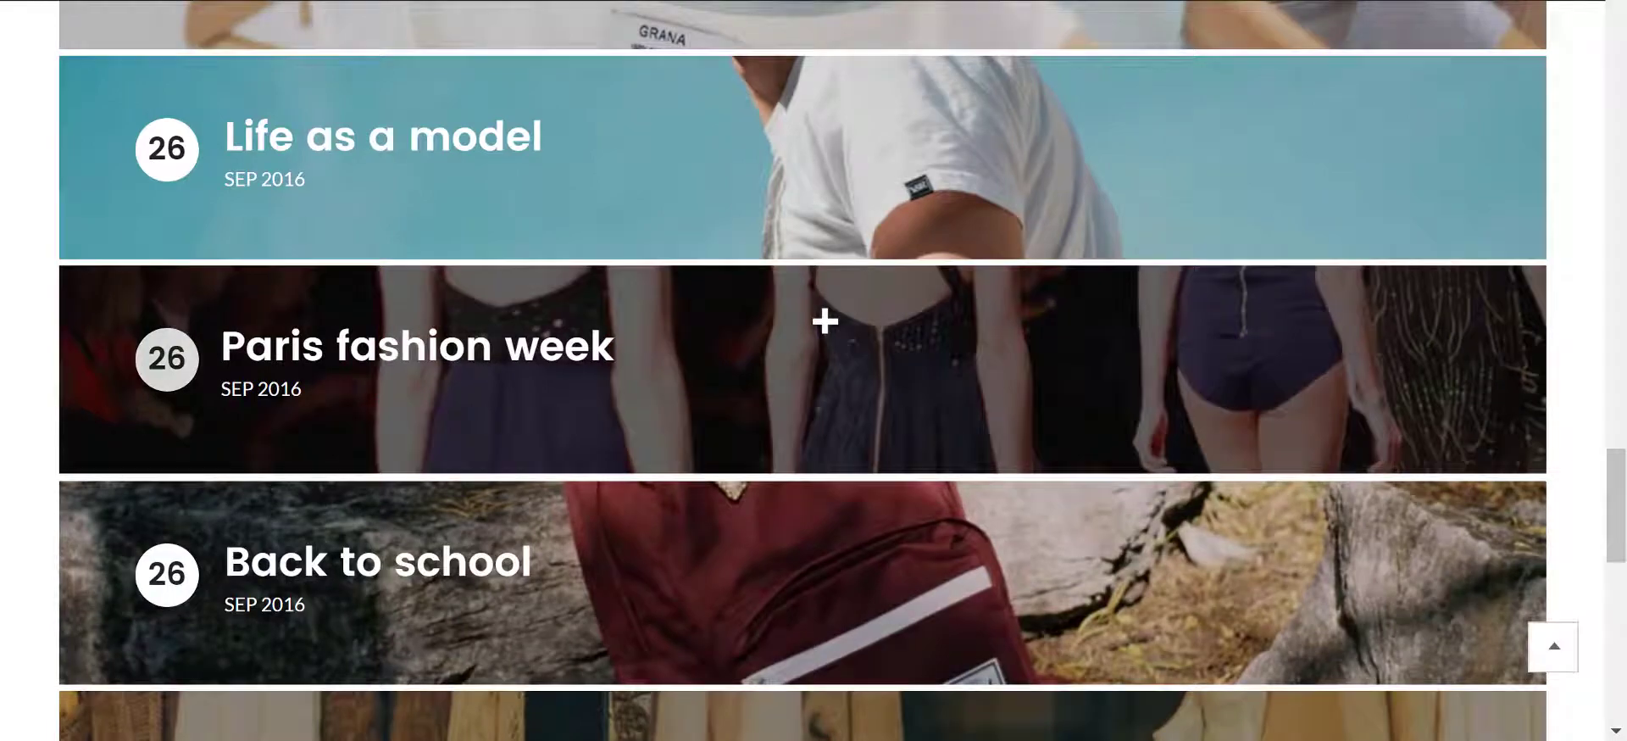
{"action": "scroll", "coordinate": [813, 424], "scroll_direction": "down", "scroll_amount": 6}
{"action": "scroll", "coordinate": [814, 424], "scroll_direction": "up", "scroll_amount": 3}
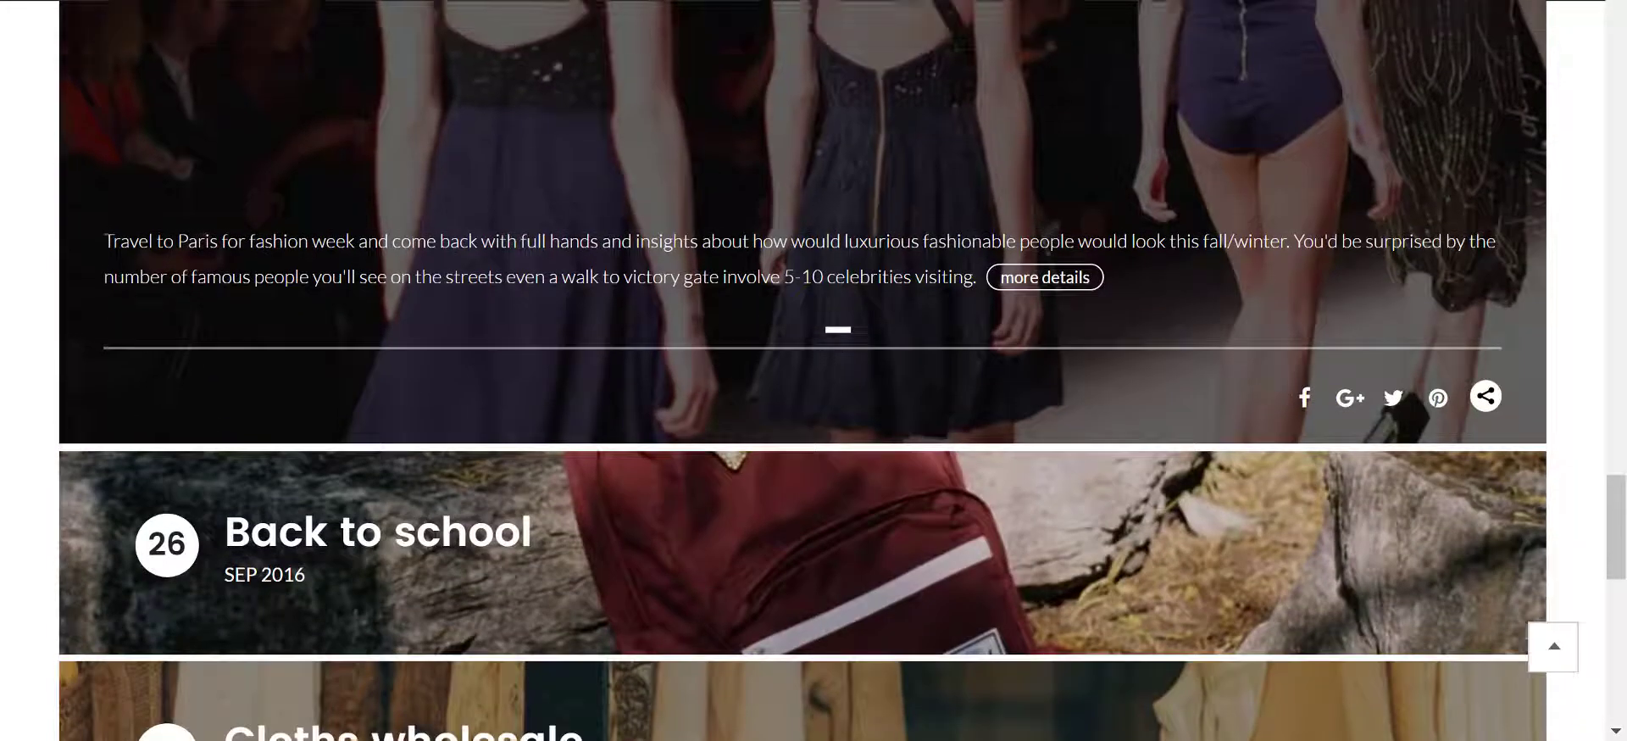
{"action": "left_click", "coordinate": [837, 329]}
{"action": "scroll", "coordinate": [837, 330], "scroll_direction": "down", "scroll_amount": 6}
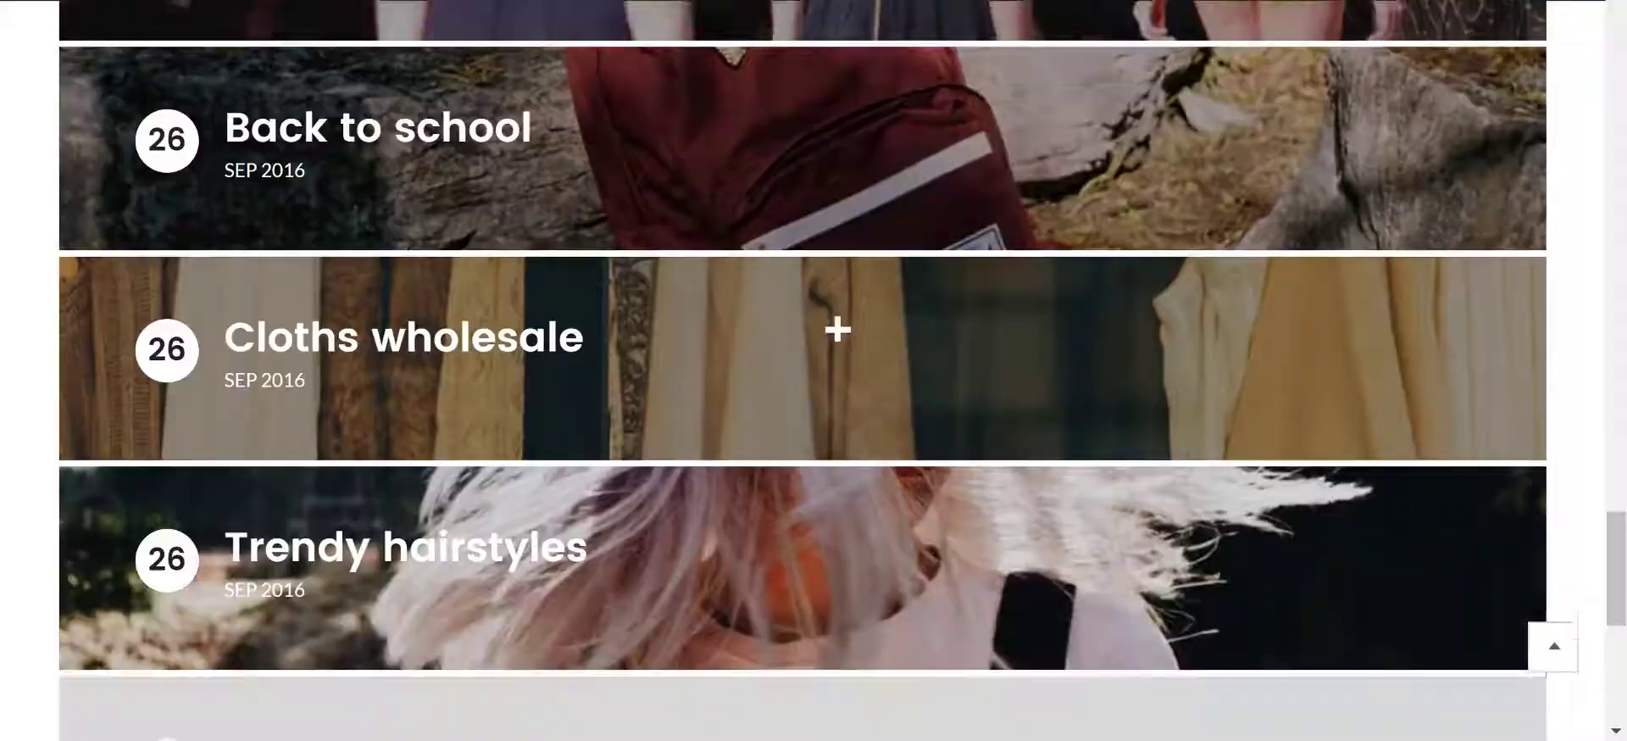
{"action": "scroll", "coordinate": [838, 333], "scroll_direction": "down", "scroll_amount": 4}
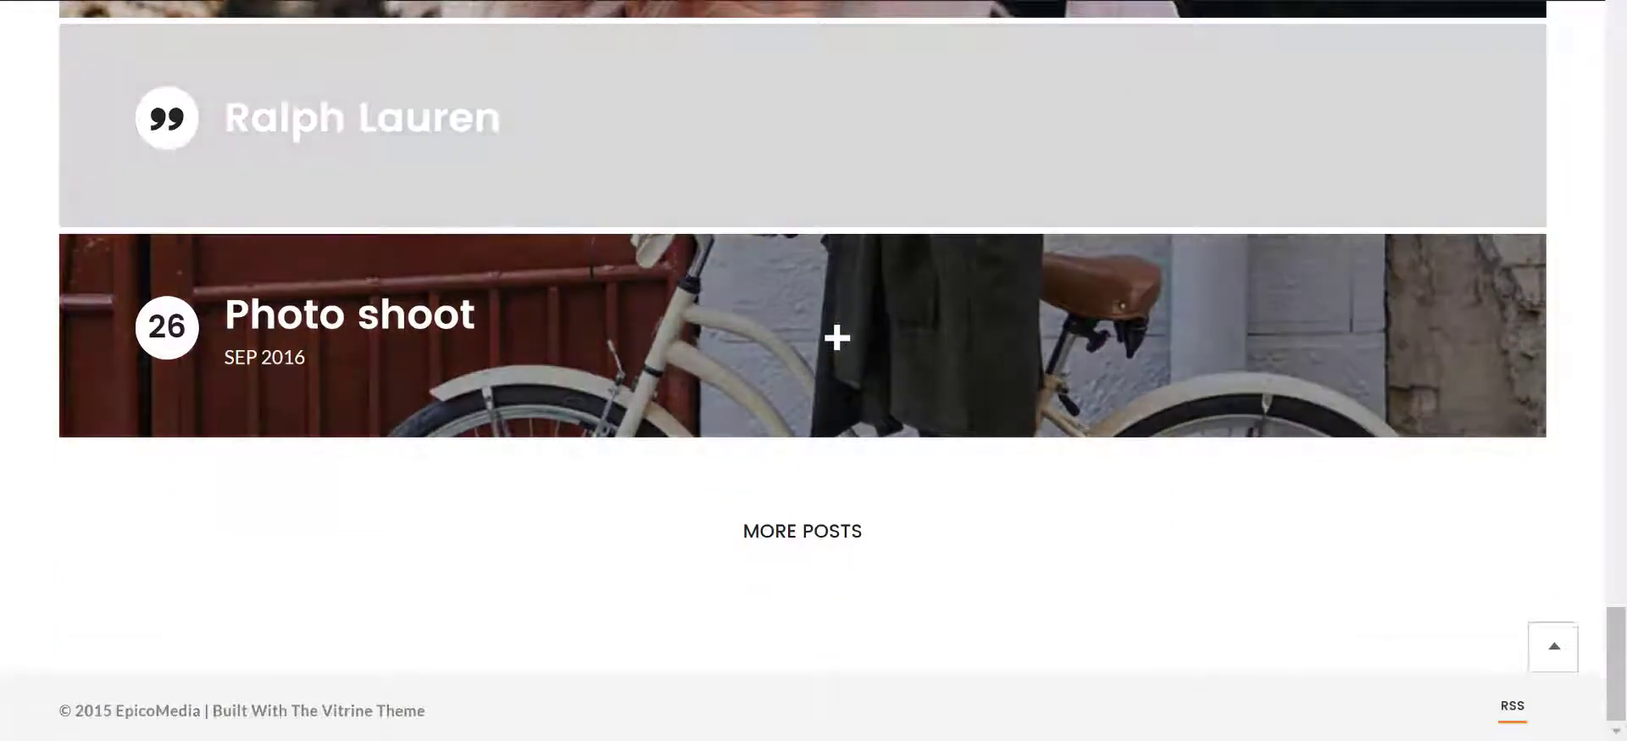
{"action": "scroll", "coordinate": [839, 323], "scroll_direction": "up", "scroll_amount": 12}
{"action": "scroll", "coordinate": [846, 307], "scroll_direction": "up", "scroll_amount": 5}
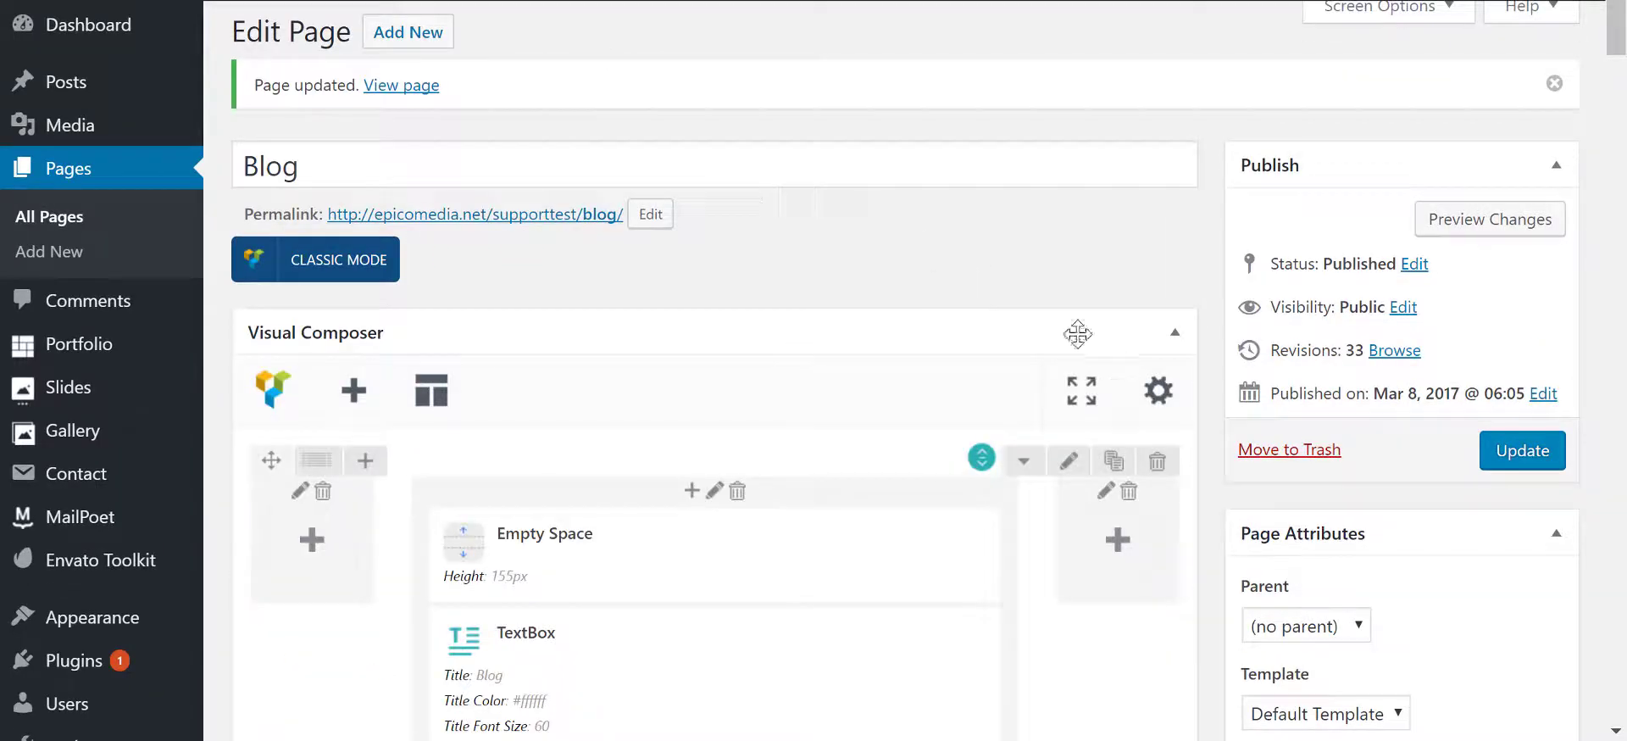
- Add a Blog element to the empty row below the header row of the Blog page in Visual Composer
{"action": "scroll", "coordinate": [970, 348], "scroll_direction": "down", "scroll_amount": 3}
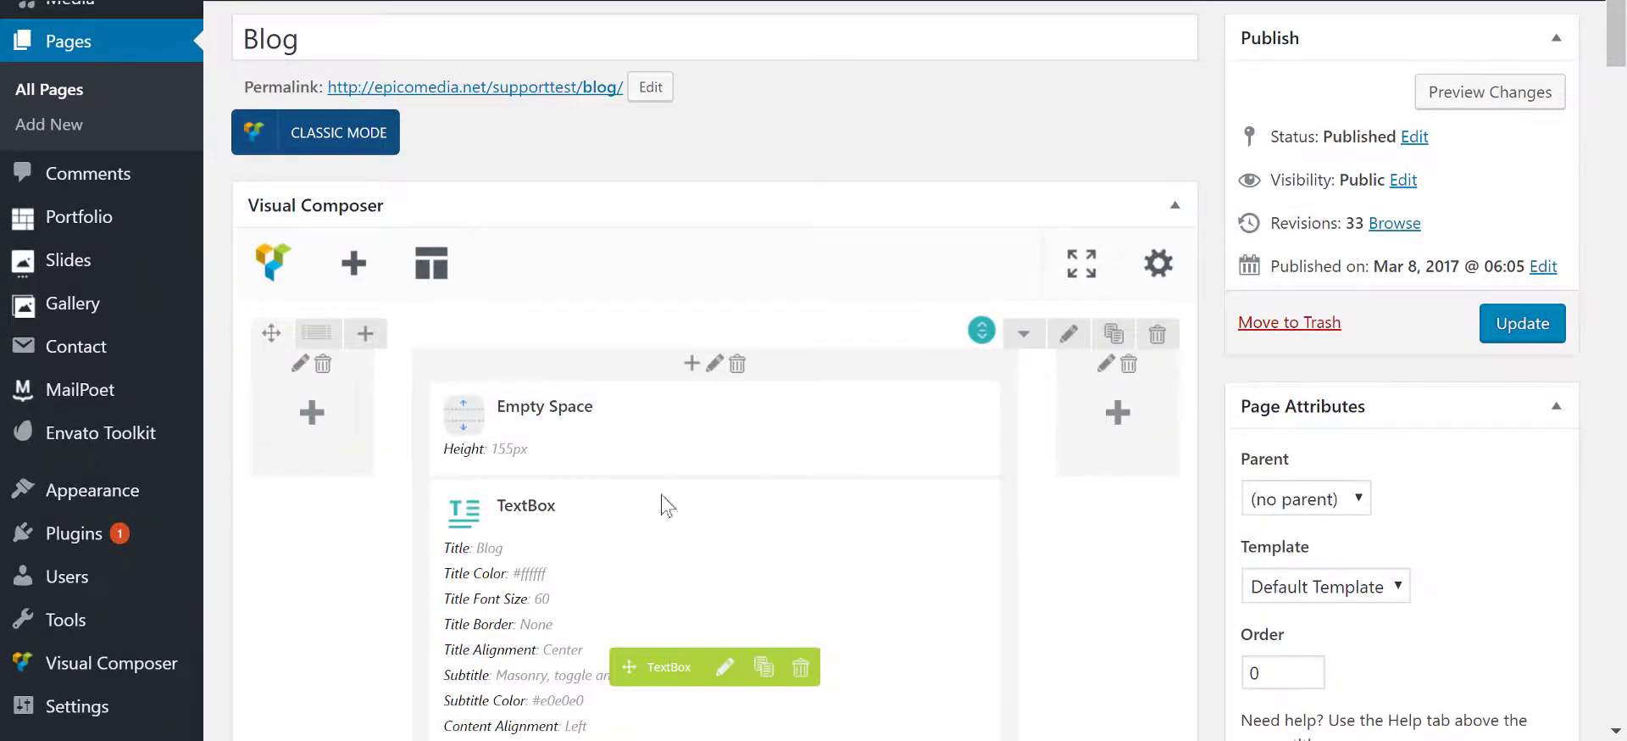
{"action": "scroll", "coordinate": [1153, 556], "scroll_direction": "down", "scroll_amount": 7}
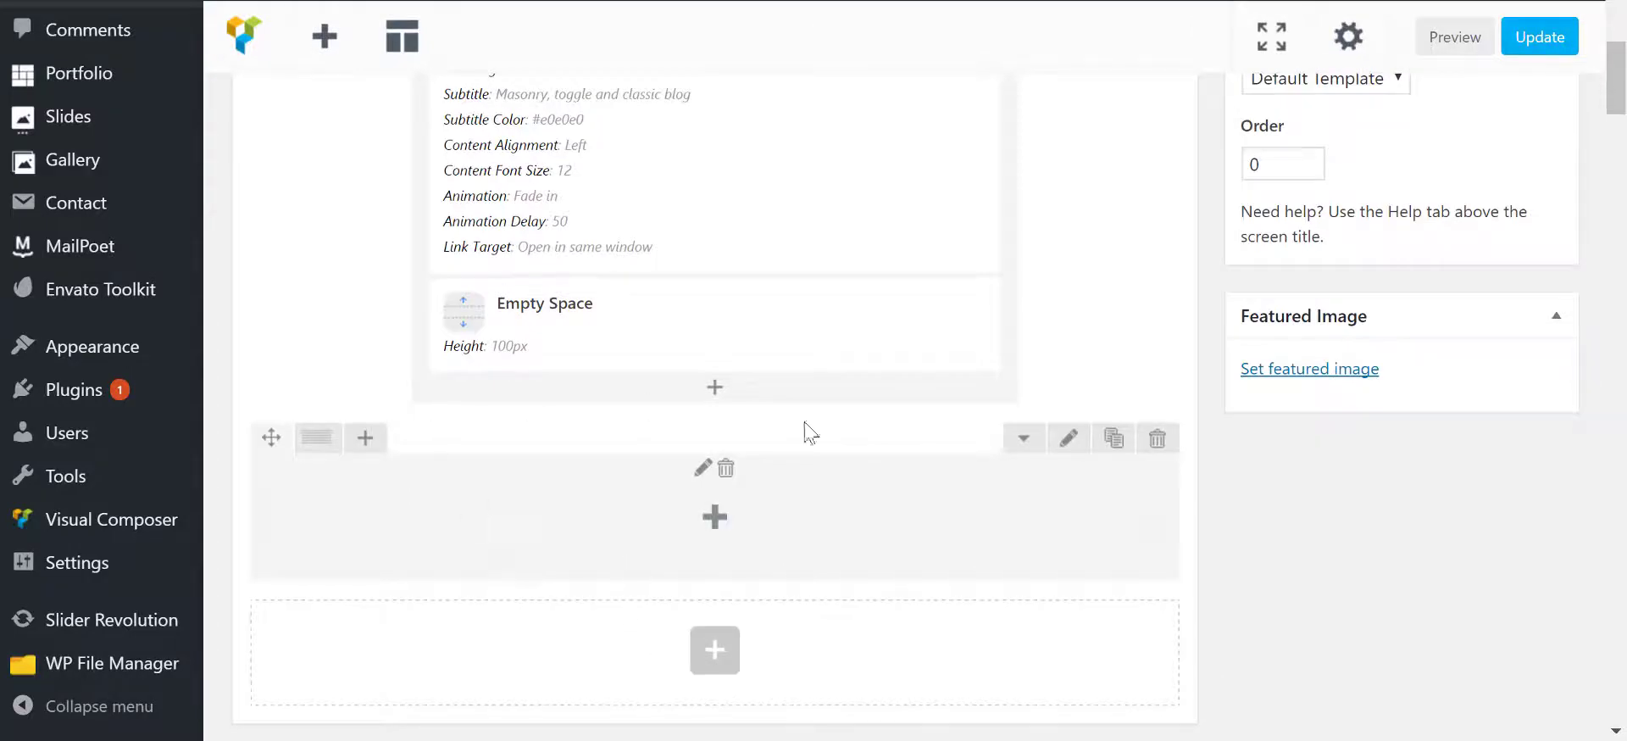
{"action": "left_click", "coordinate": [716, 519]}
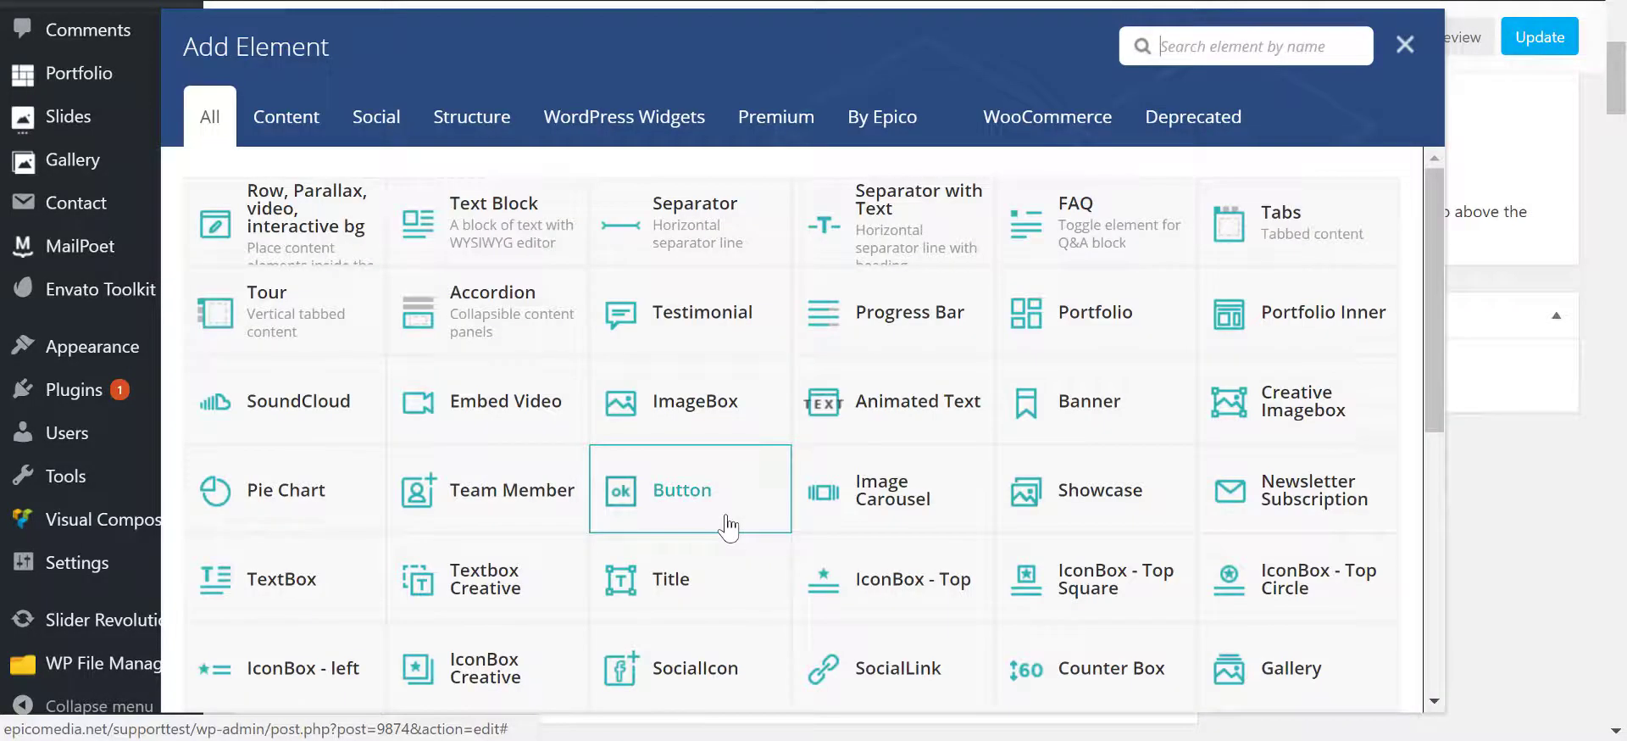
{"action": "left_click", "coordinate": [1228, 38]}
{"action": "type", "text": "blo"}
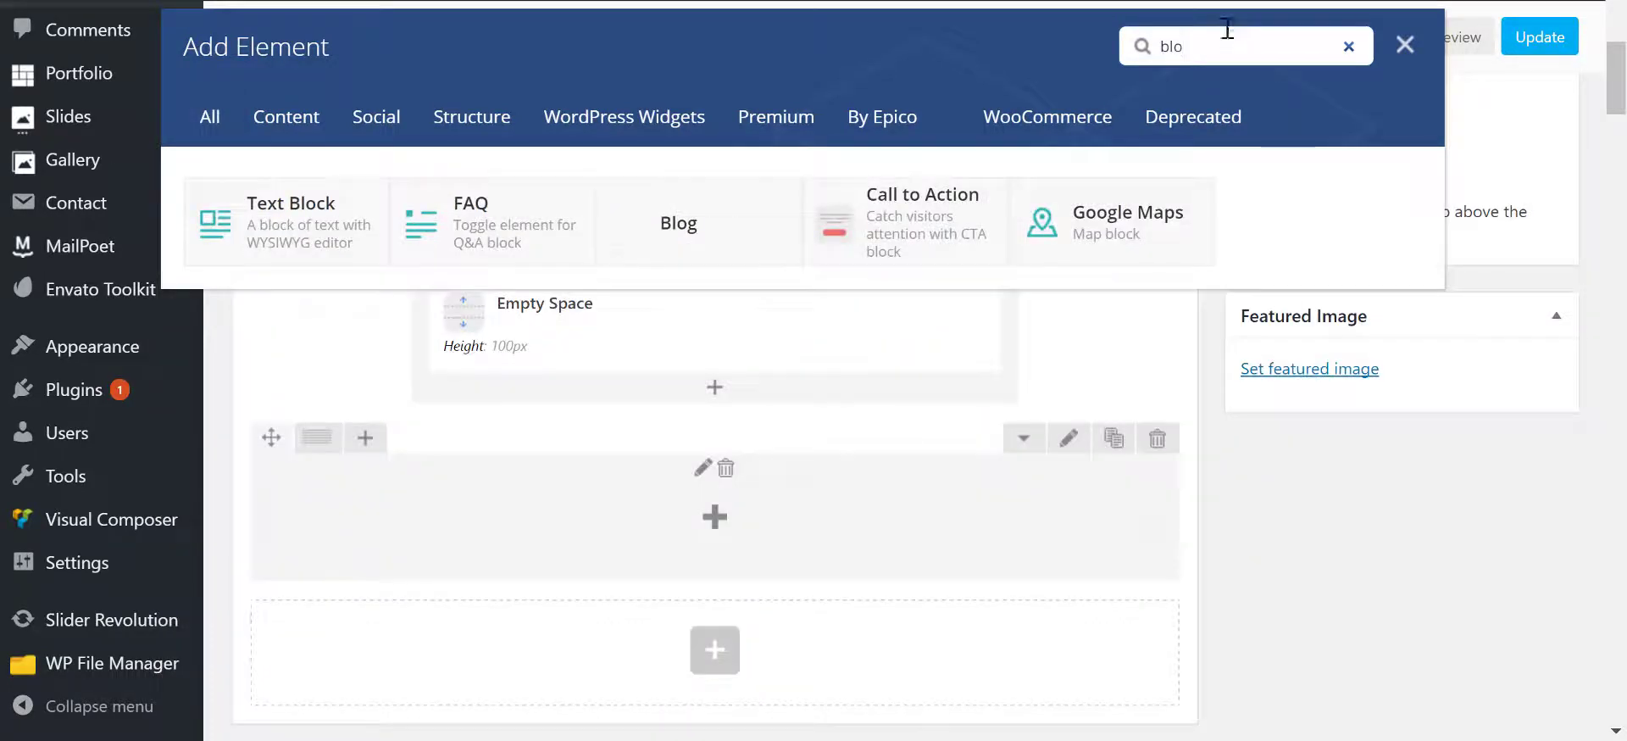
{"action": "left_click", "coordinate": [673, 235]}
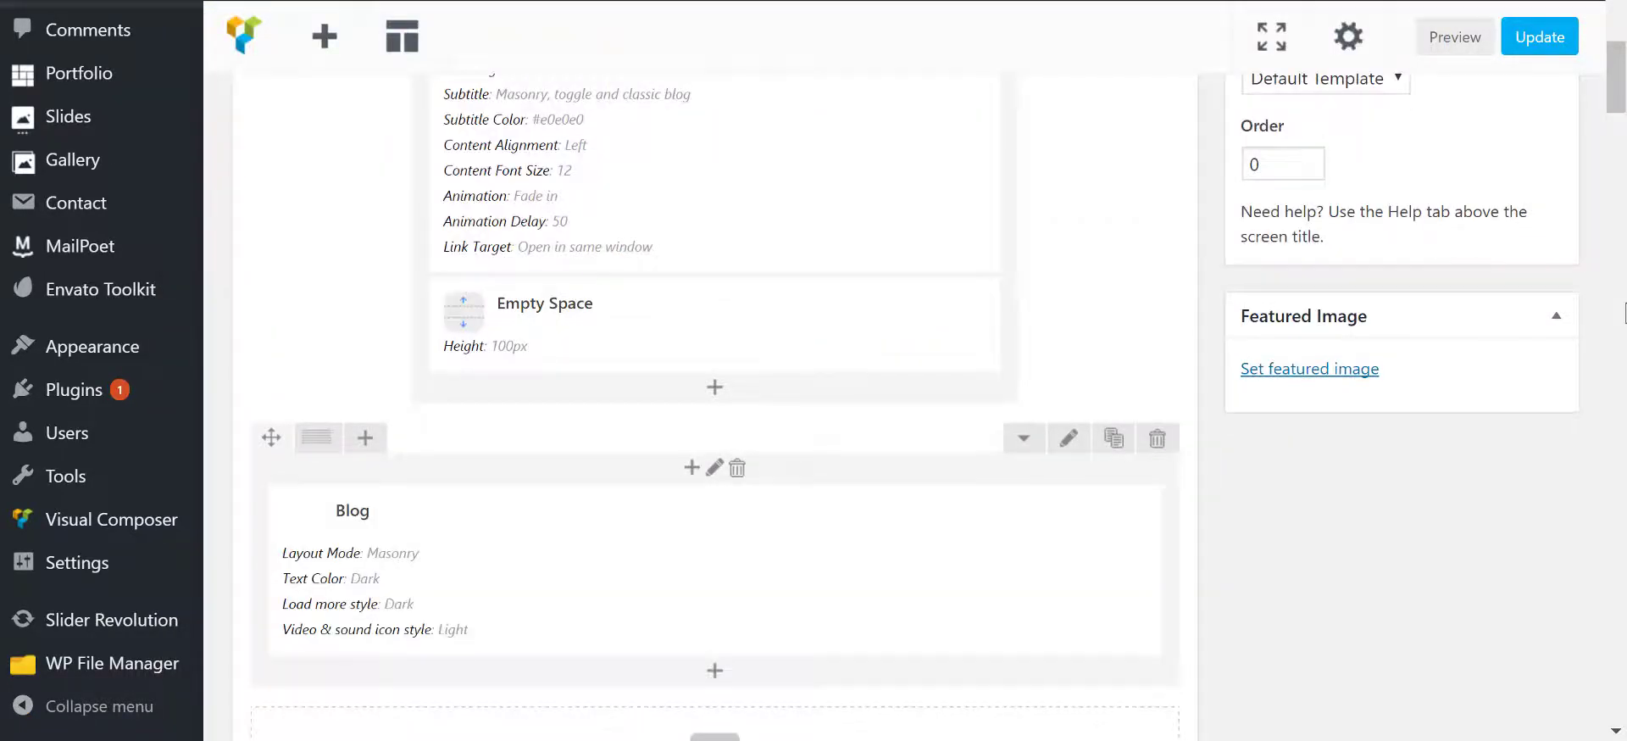
- Open the Blog element's settings for editing, and check the choices for the number of columns
{"action": "scroll", "coordinate": [1606, 393], "scroll_direction": "down", "scroll_amount": 3}
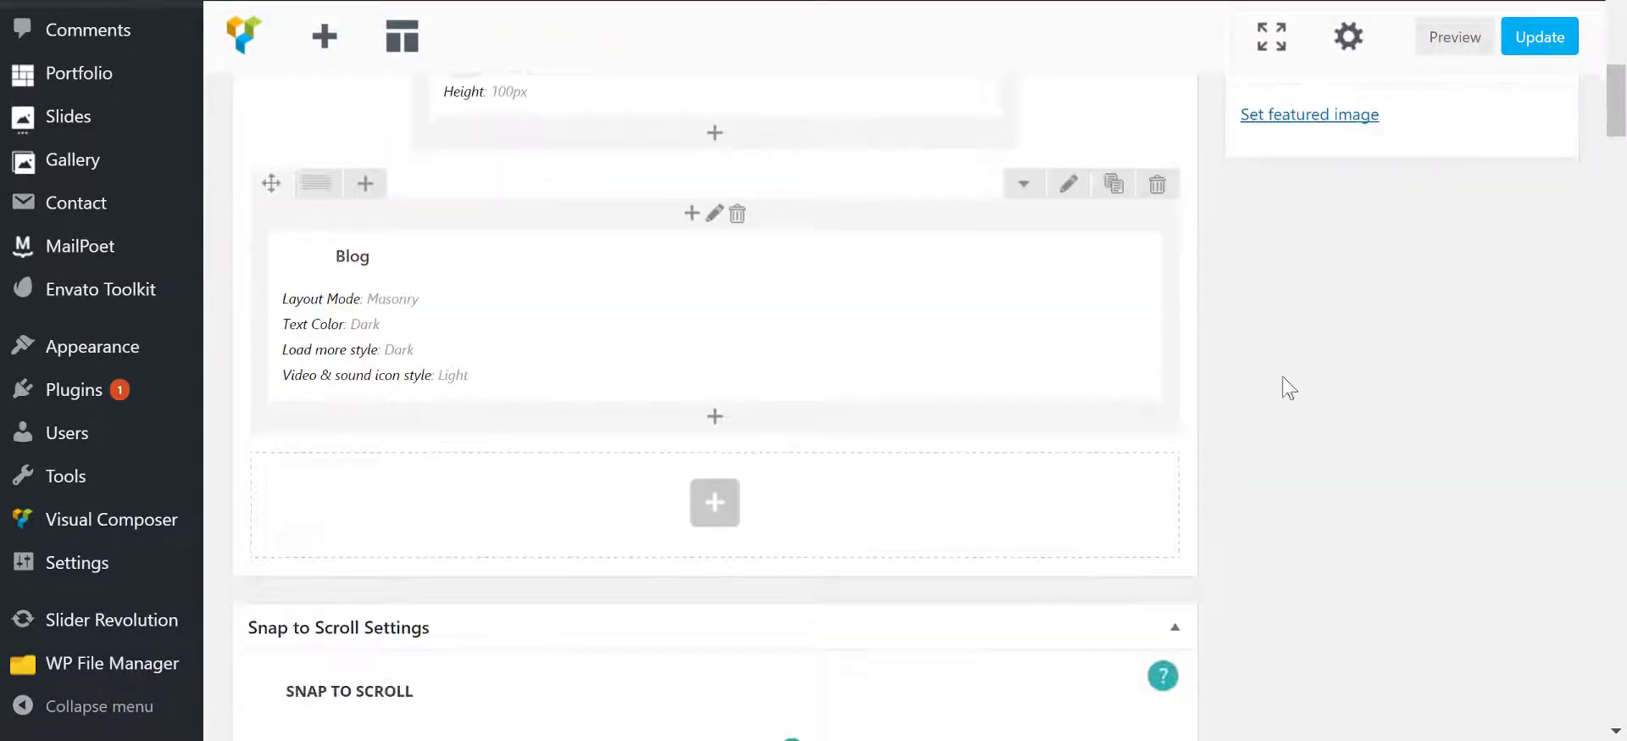
{"action": "mouse_move", "coordinate": [350, 274]}
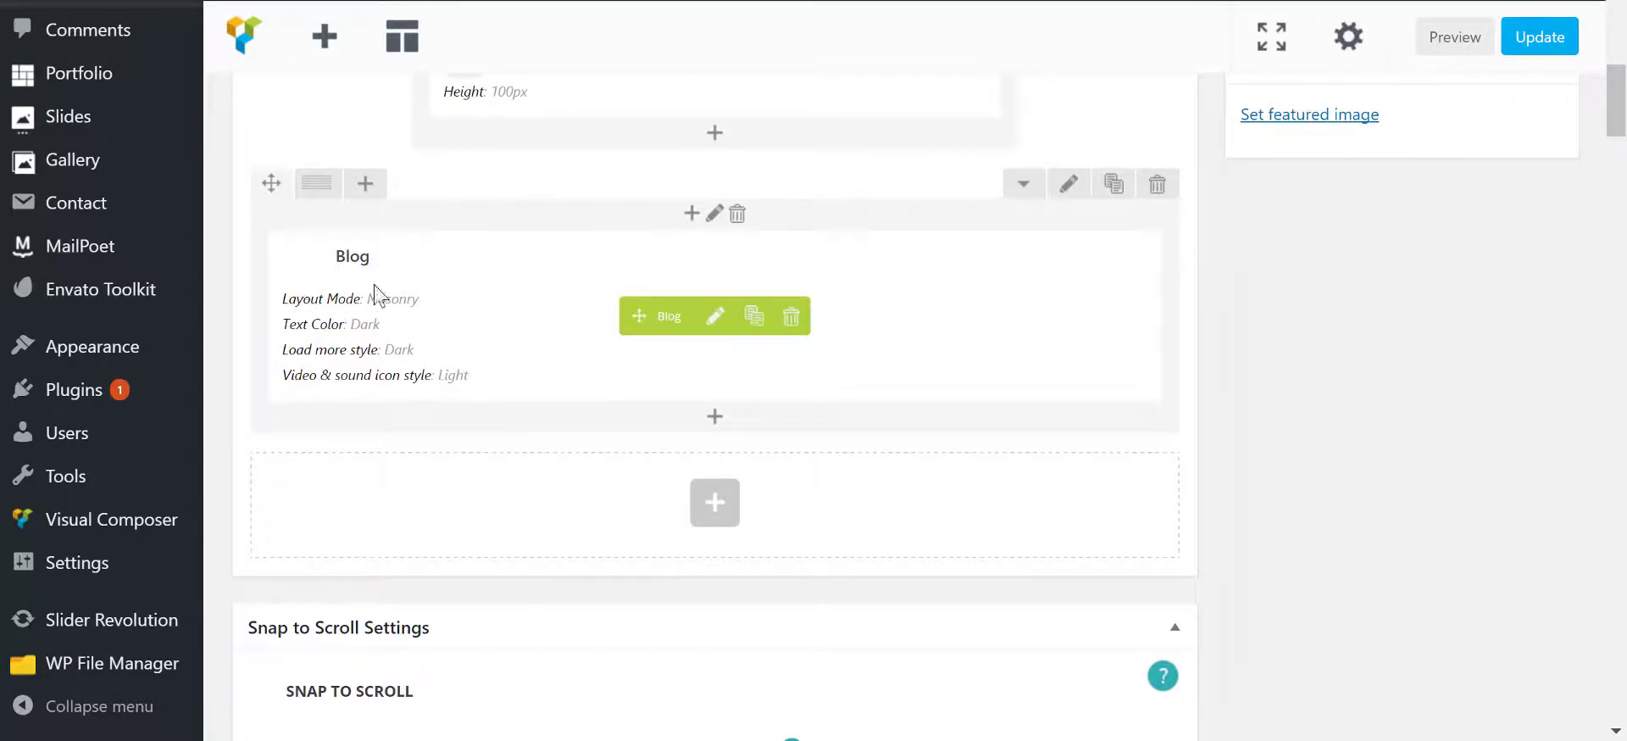
{"action": "left_click", "coordinate": [717, 320]}
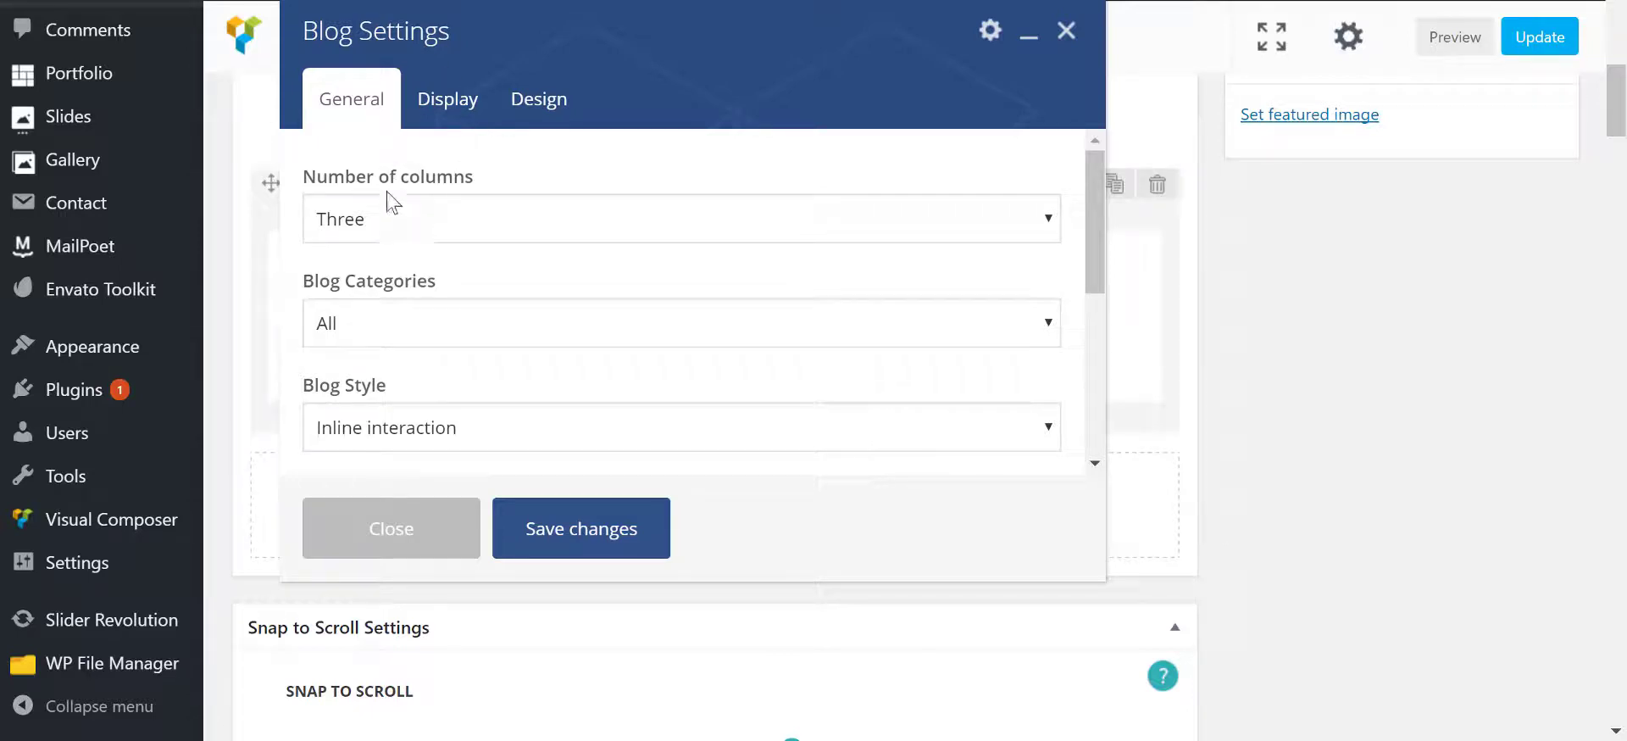
{"action": "left_click", "coordinate": [464, 220]}
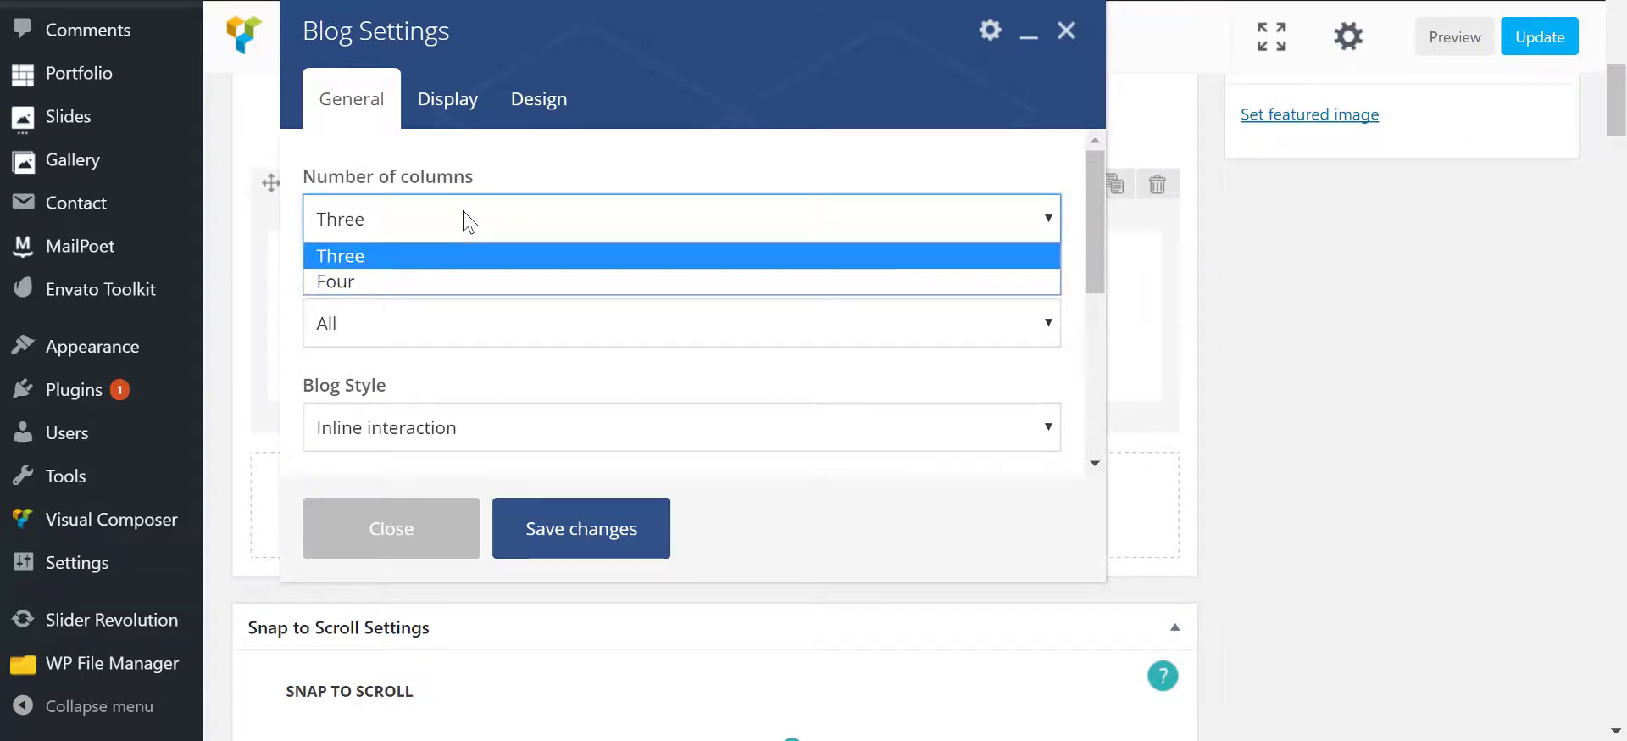
{"action": "left_click", "coordinate": [467, 222]}
- Try Custom blog categories to reveal the category checkboxes, and return Blog Categories to All
{"action": "scroll", "coordinate": [475, 297], "scroll_direction": "down", "scroll_amount": 3}
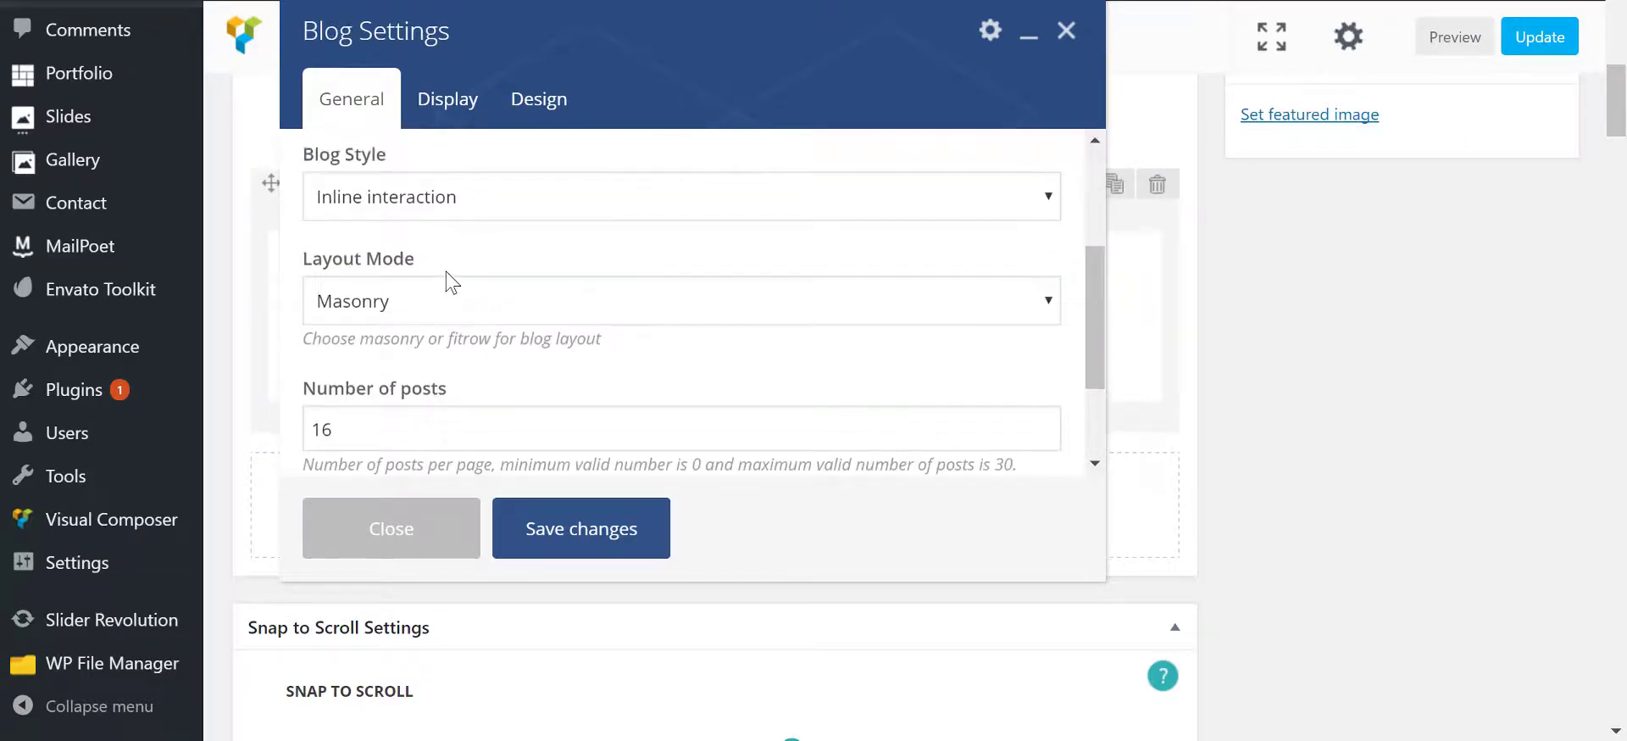
{"action": "scroll", "coordinate": [454, 271], "scroll_direction": "up", "scroll_amount": 1}
{"action": "left_click", "coordinate": [424, 208]}
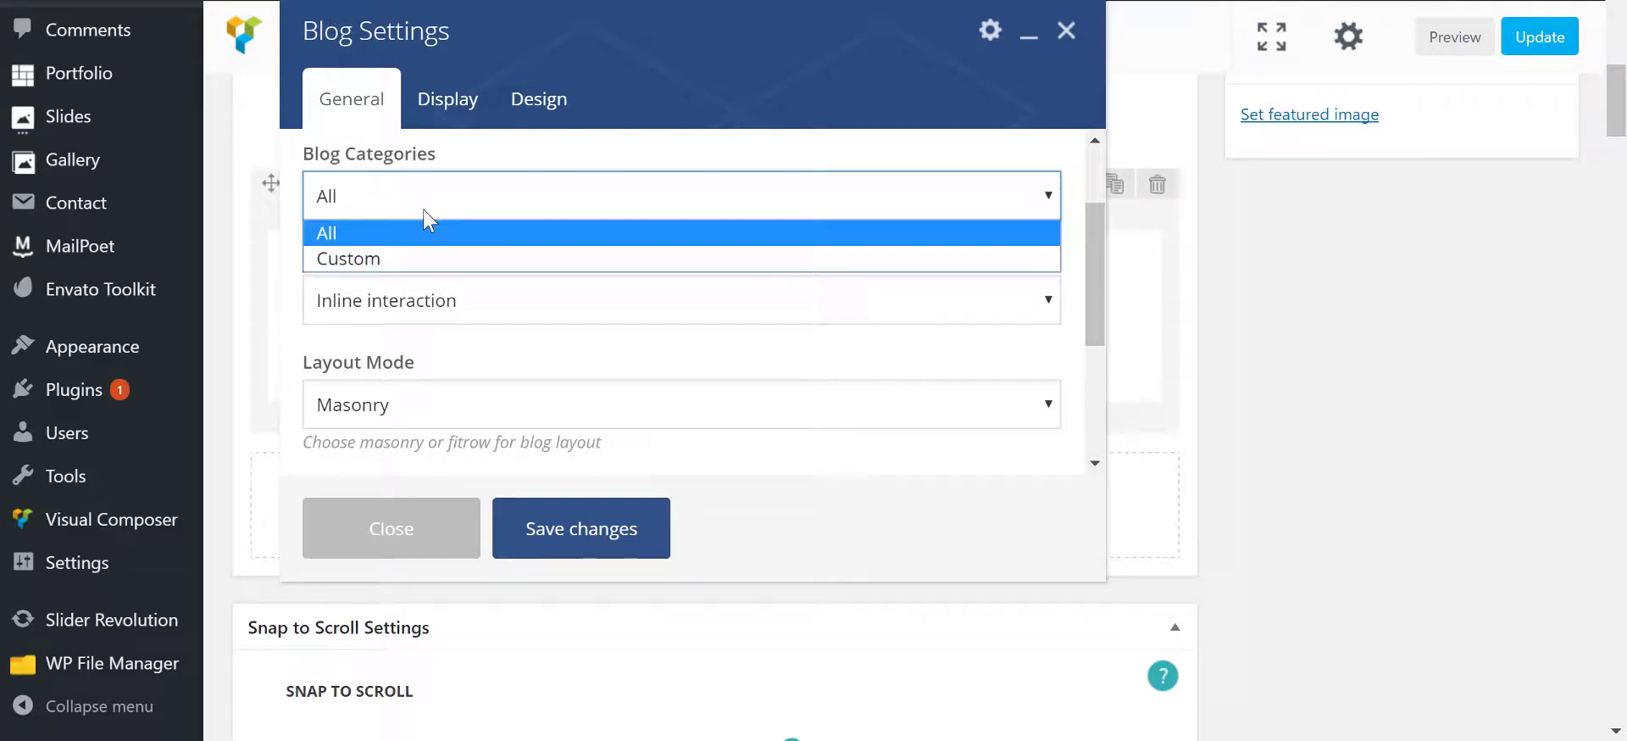
{"action": "left_click", "coordinate": [443, 259]}
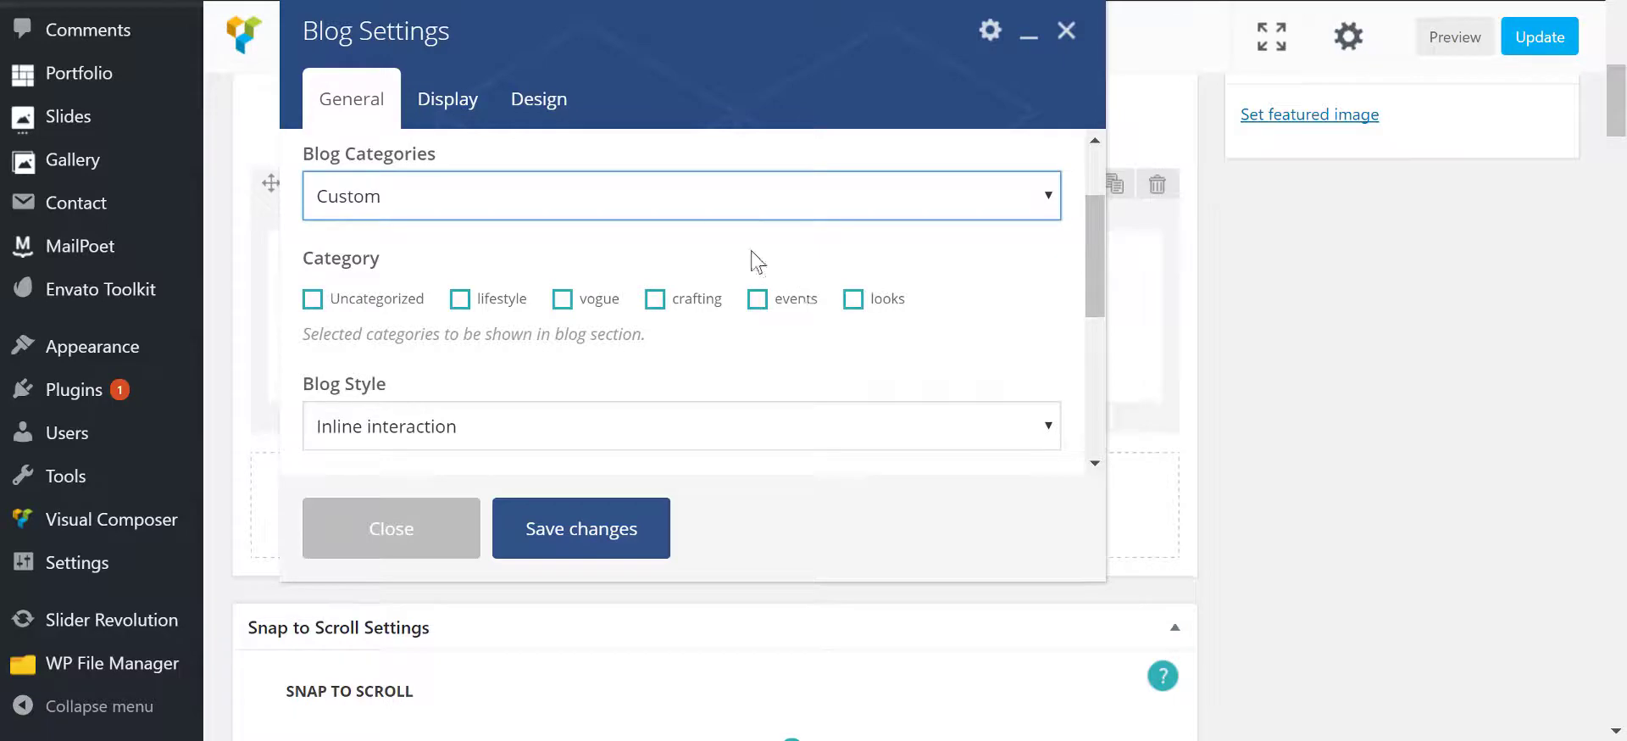
{"action": "left_click", "coordinate": [654, 206]}
{"action": "left_click", "coordinate": [643, 227]}
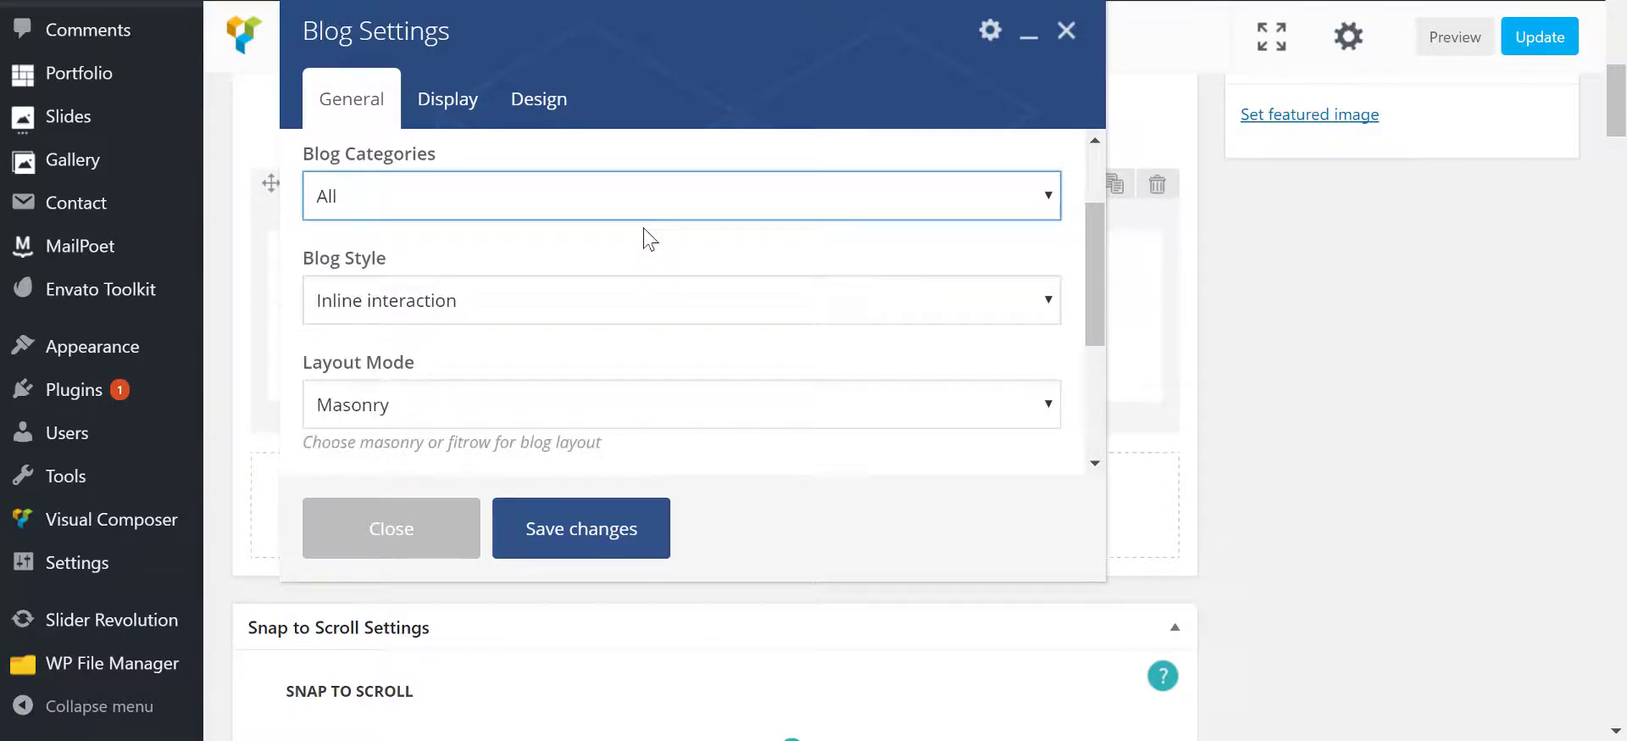
- Set the Blog element's style to Pop-up interaction
{"action": "scroll", "coordinate": [657, 246], "scroll_direction": "down", "scroll_amount": 3}
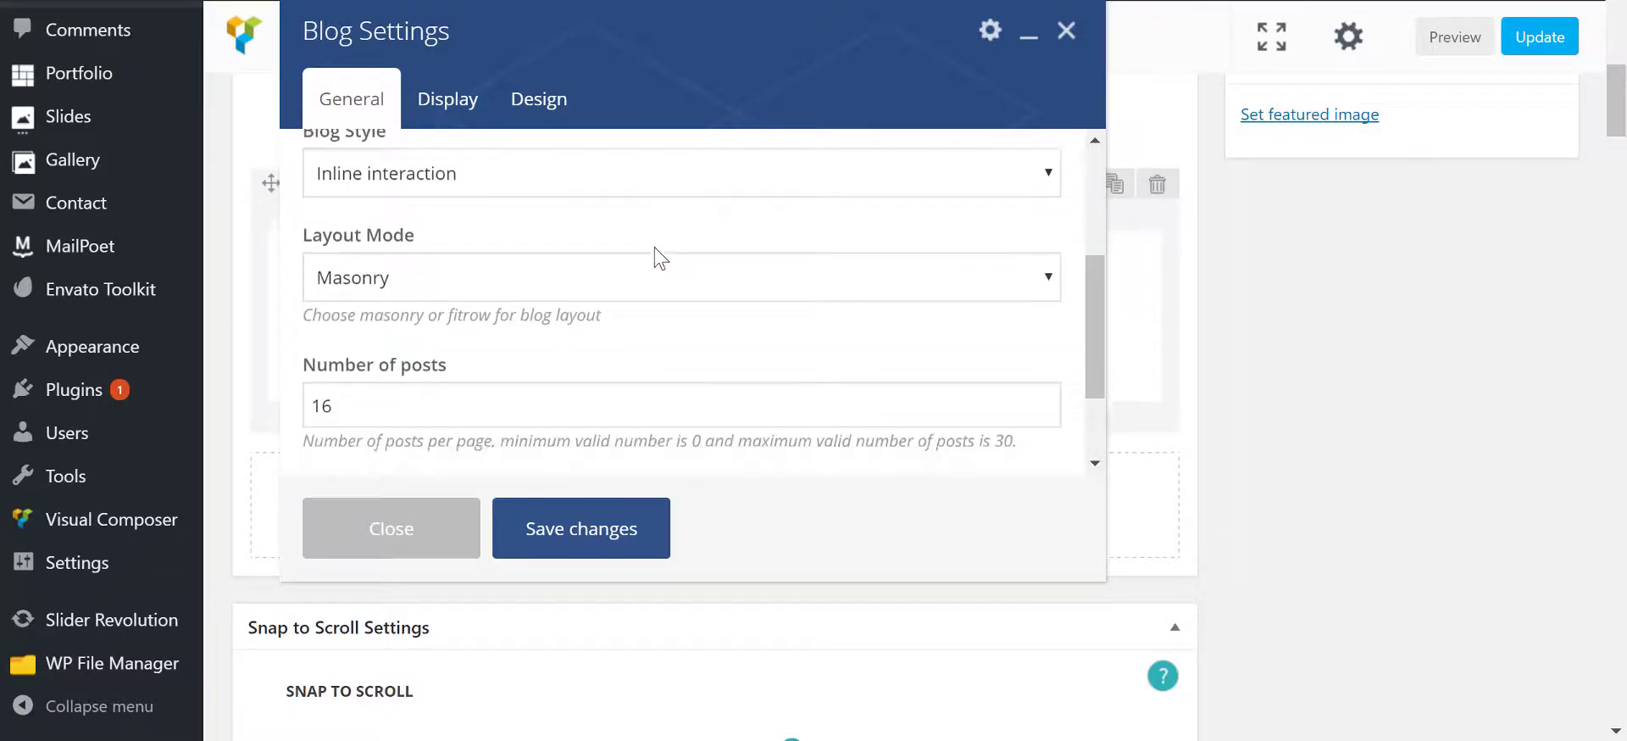
{"action": "scroll", "coordinate": [653, 258], "scroll_direction": "up", "scroll_amount": 3}
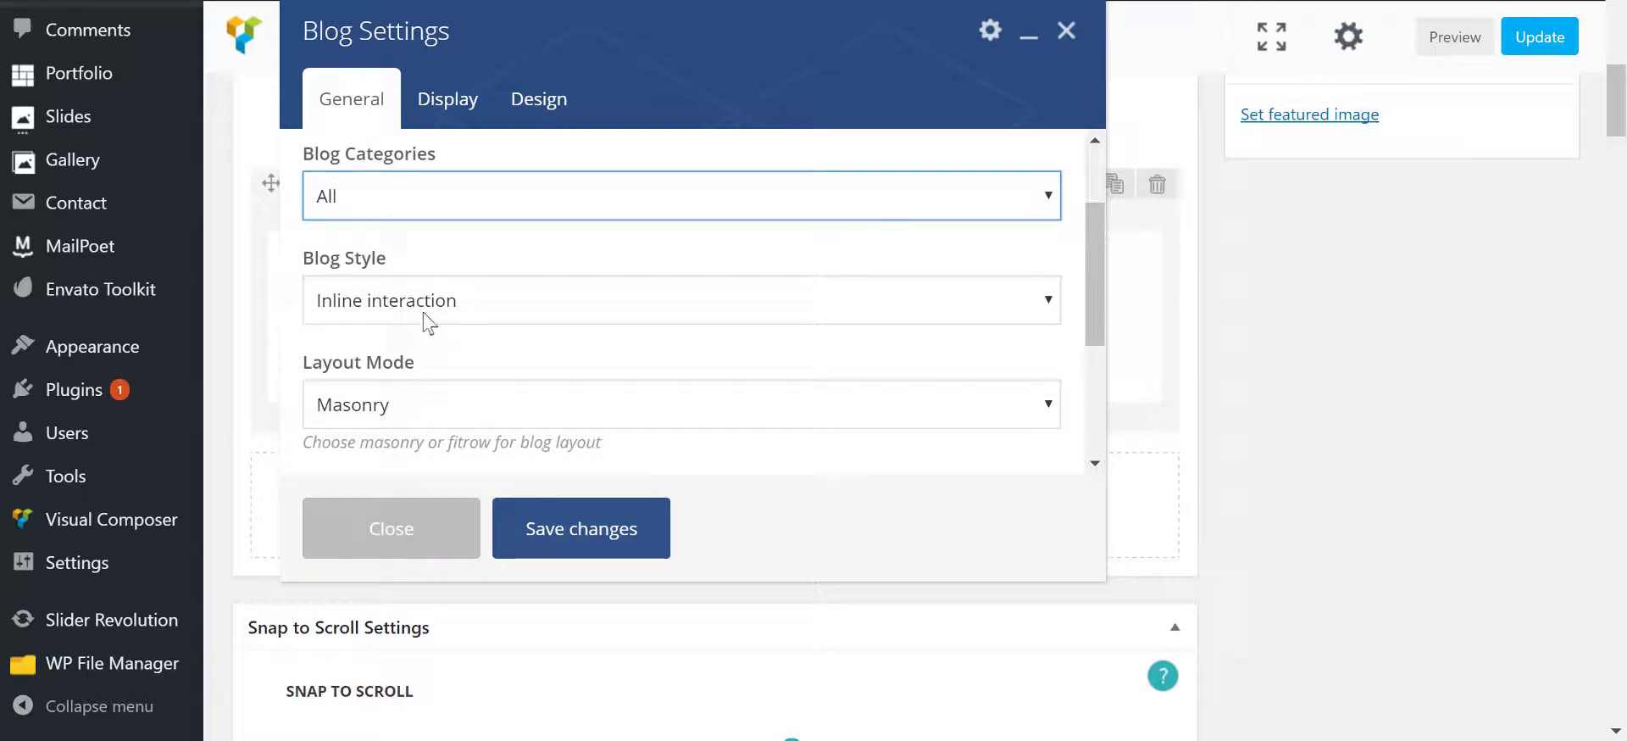
{"action": "left_click", "coordinate": [600, 310]}
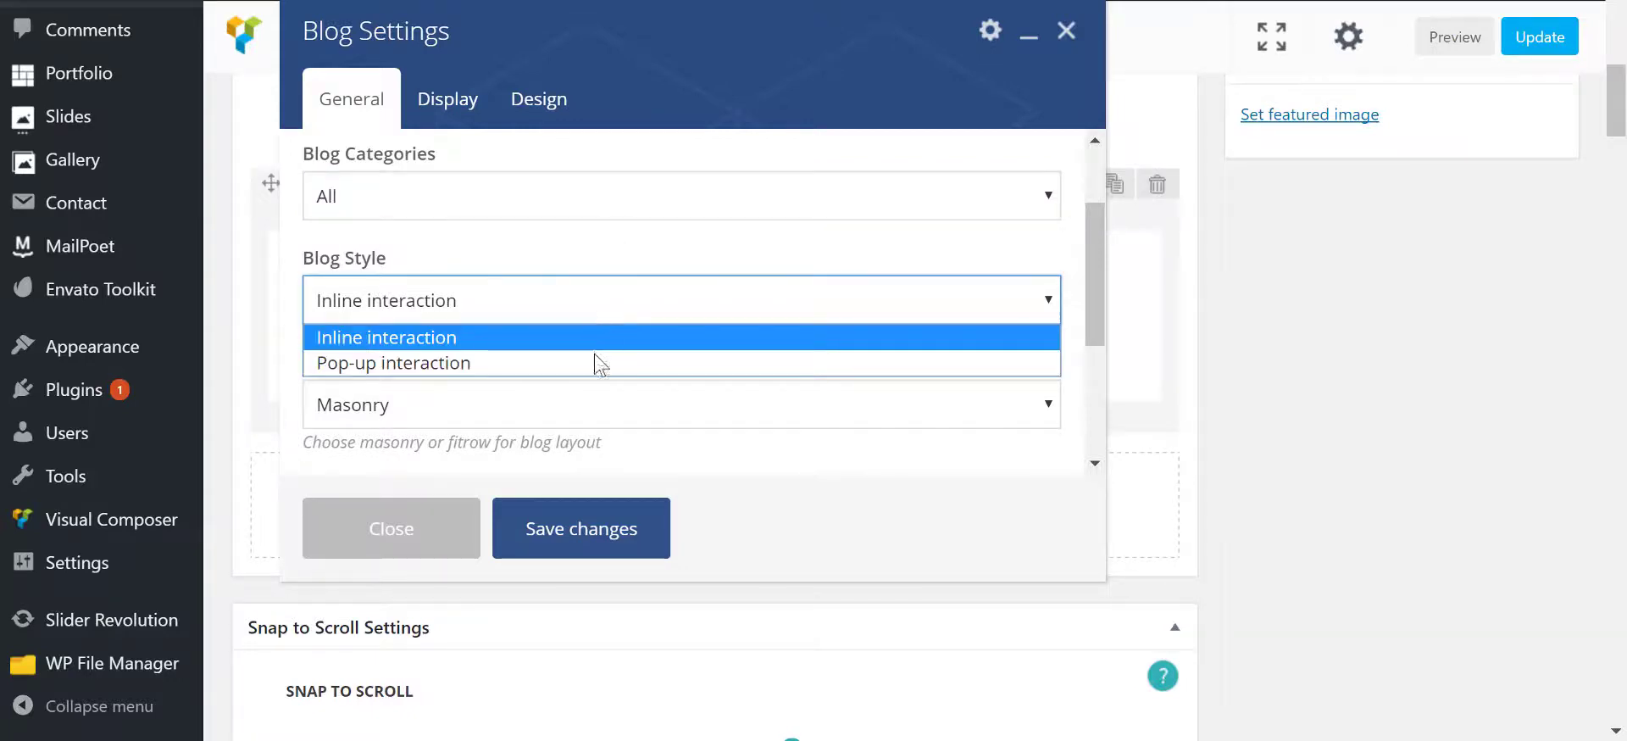
{"action": "left_click", "coordinate": [459, 361]}
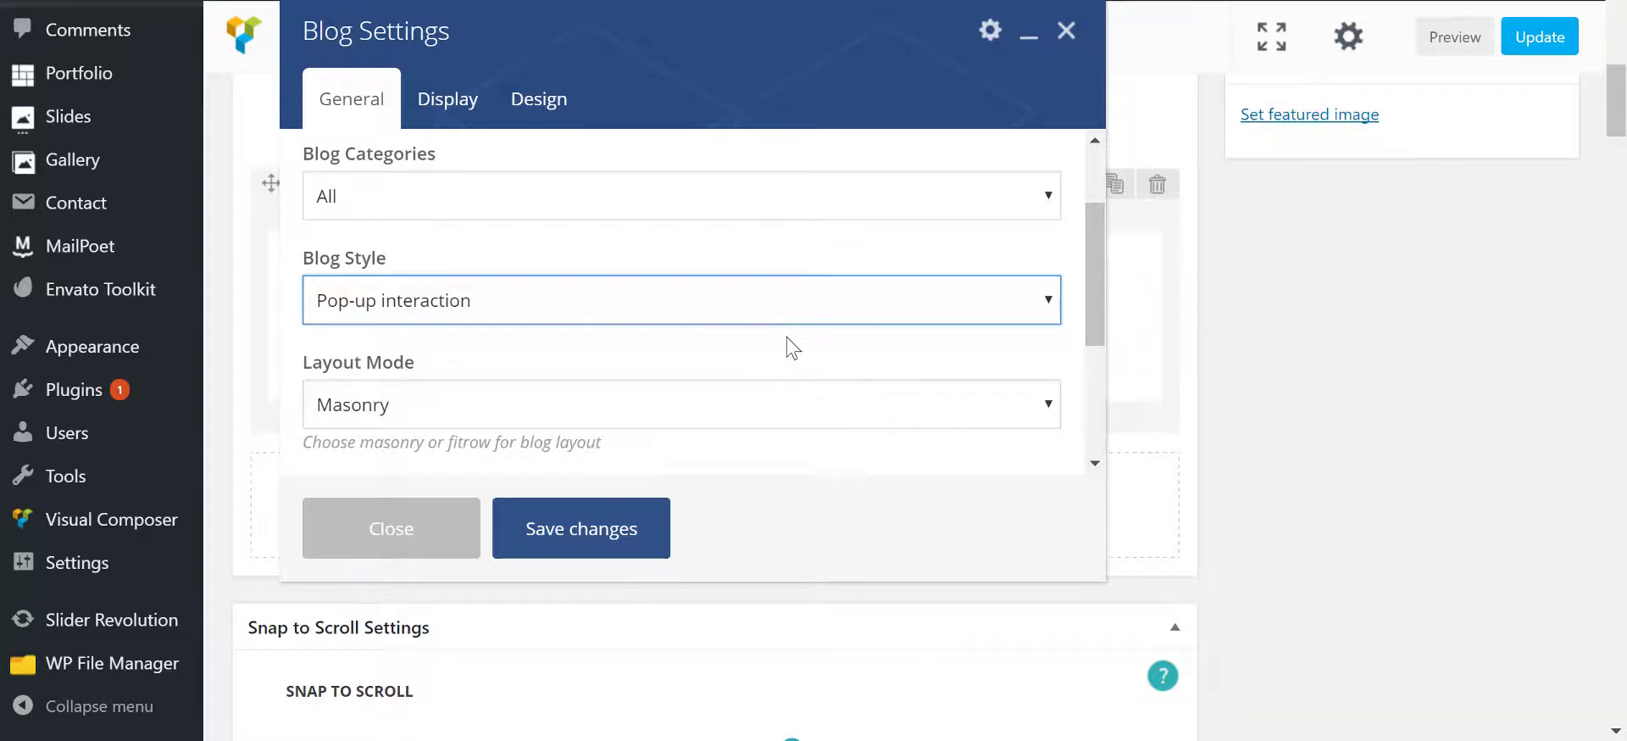
- Review the layout mode, number of posts and entrance animation options, keeping Masonry and FadeIn From Bottom
{"action": "scroll", "coordinate": [788, 344], "scroll_direction": "down", "scroll_amount": 2}
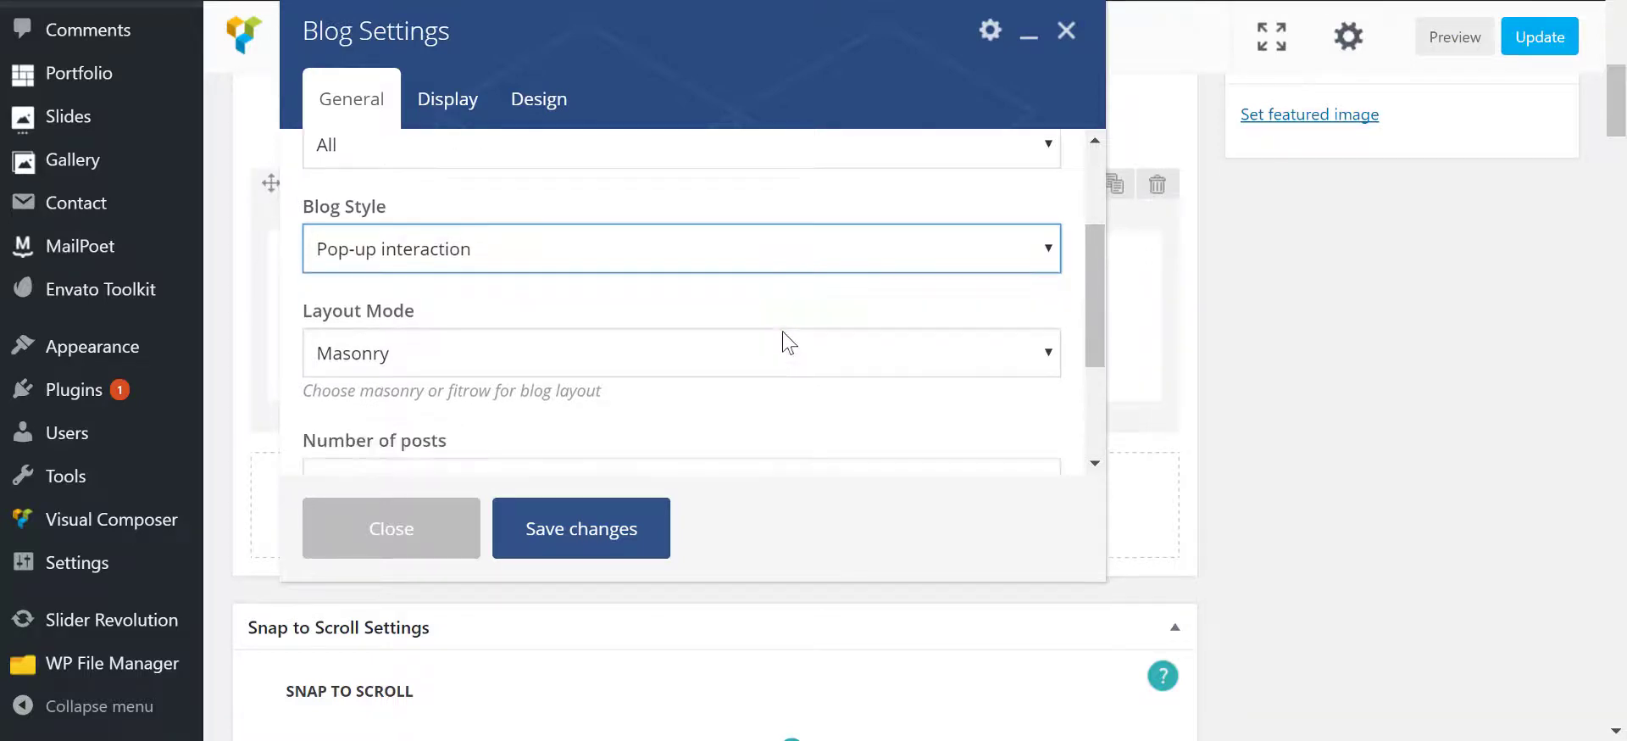
{"action": "left_click", "coordinate": [422, 289]}
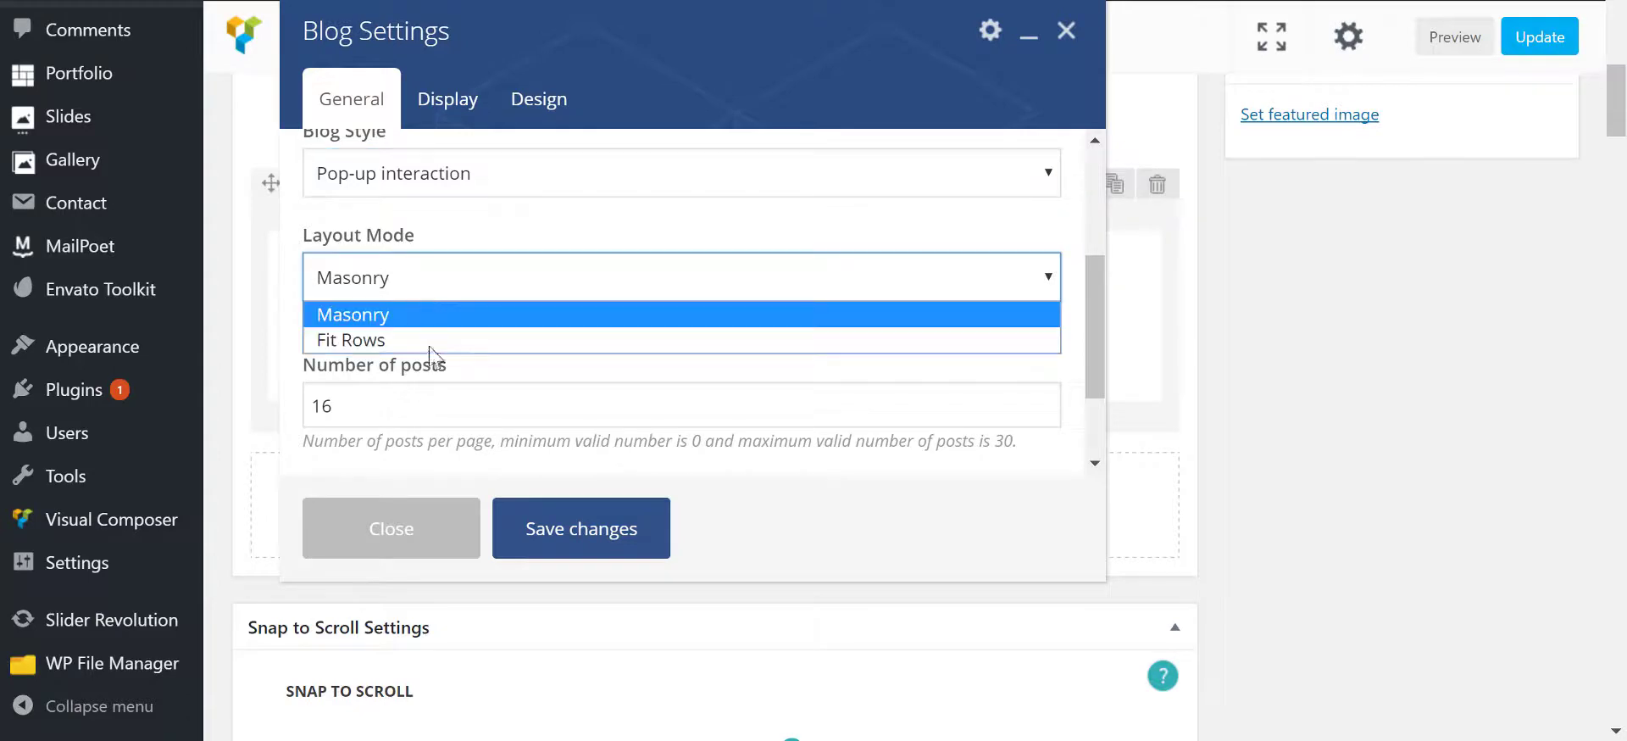
{"action": "left_click", "coordinate": [435, 281]}
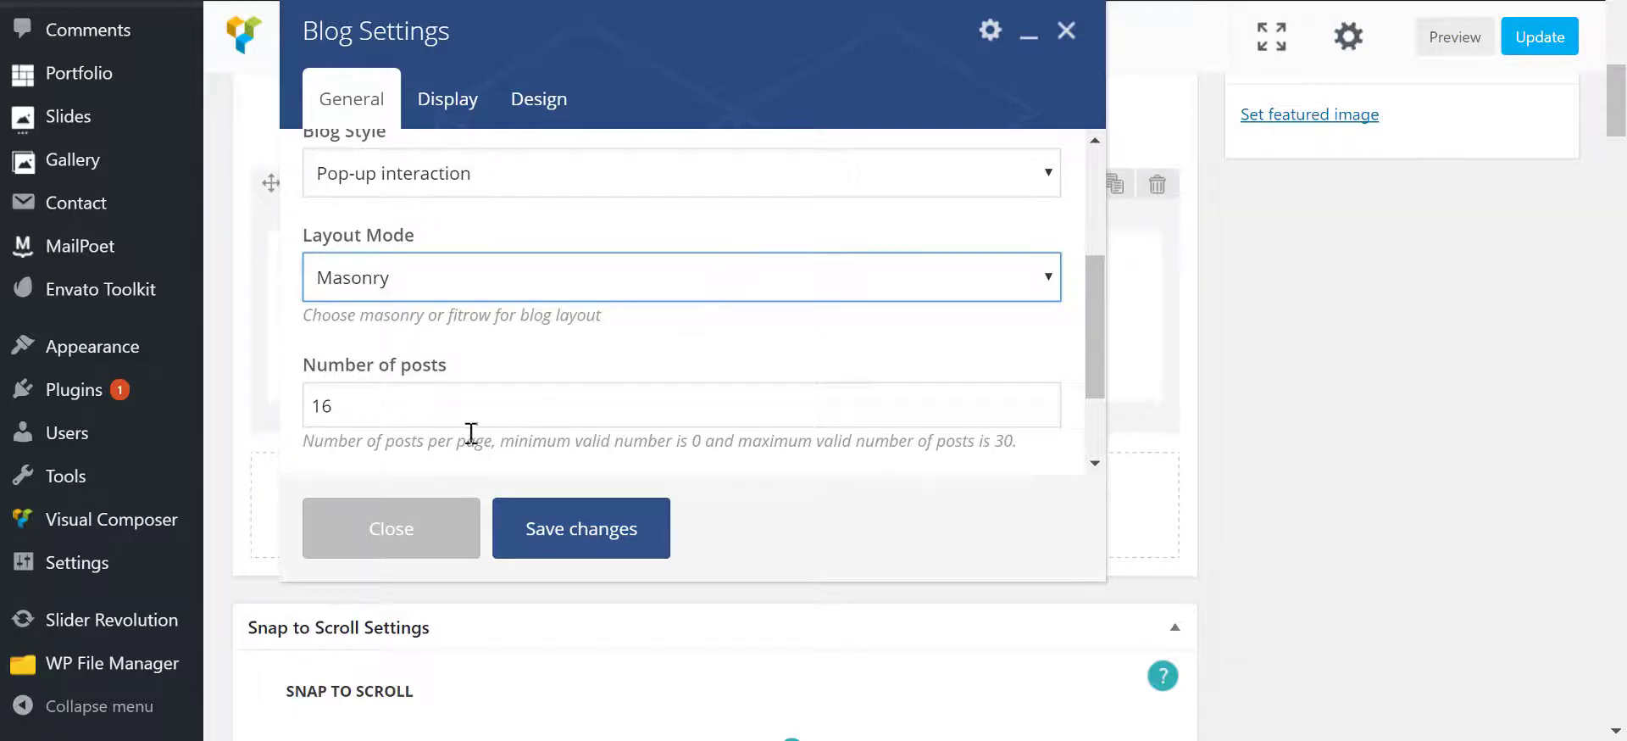
{"action": "scroll", "coordinate": [354, 378], "scroll_direction": "down", "scroll_amount": 2}
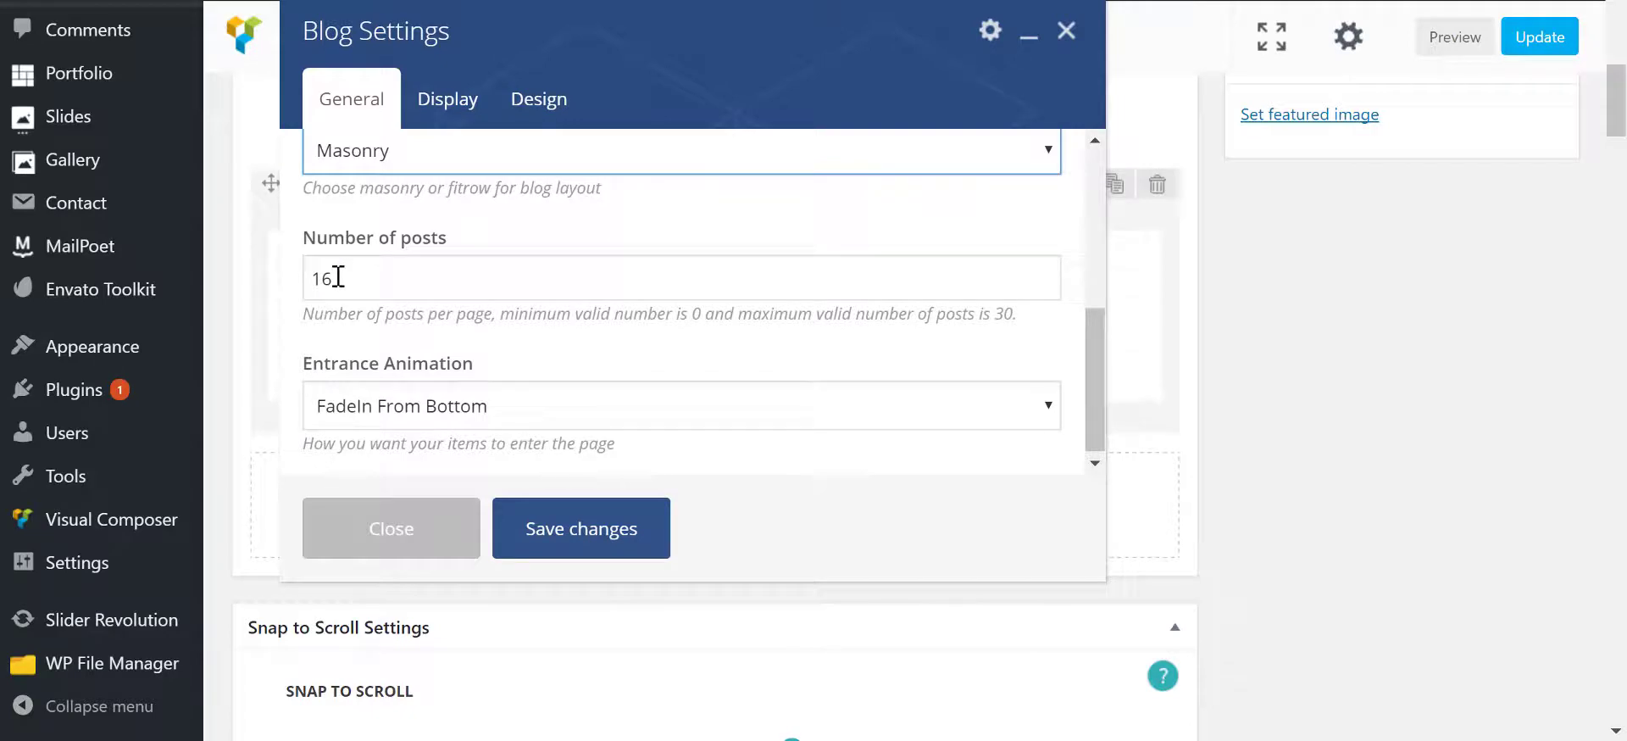
{"action": "scroll", "coordinate": [570, 395], "scroll_direction": "down", "scroll_amount": 1}
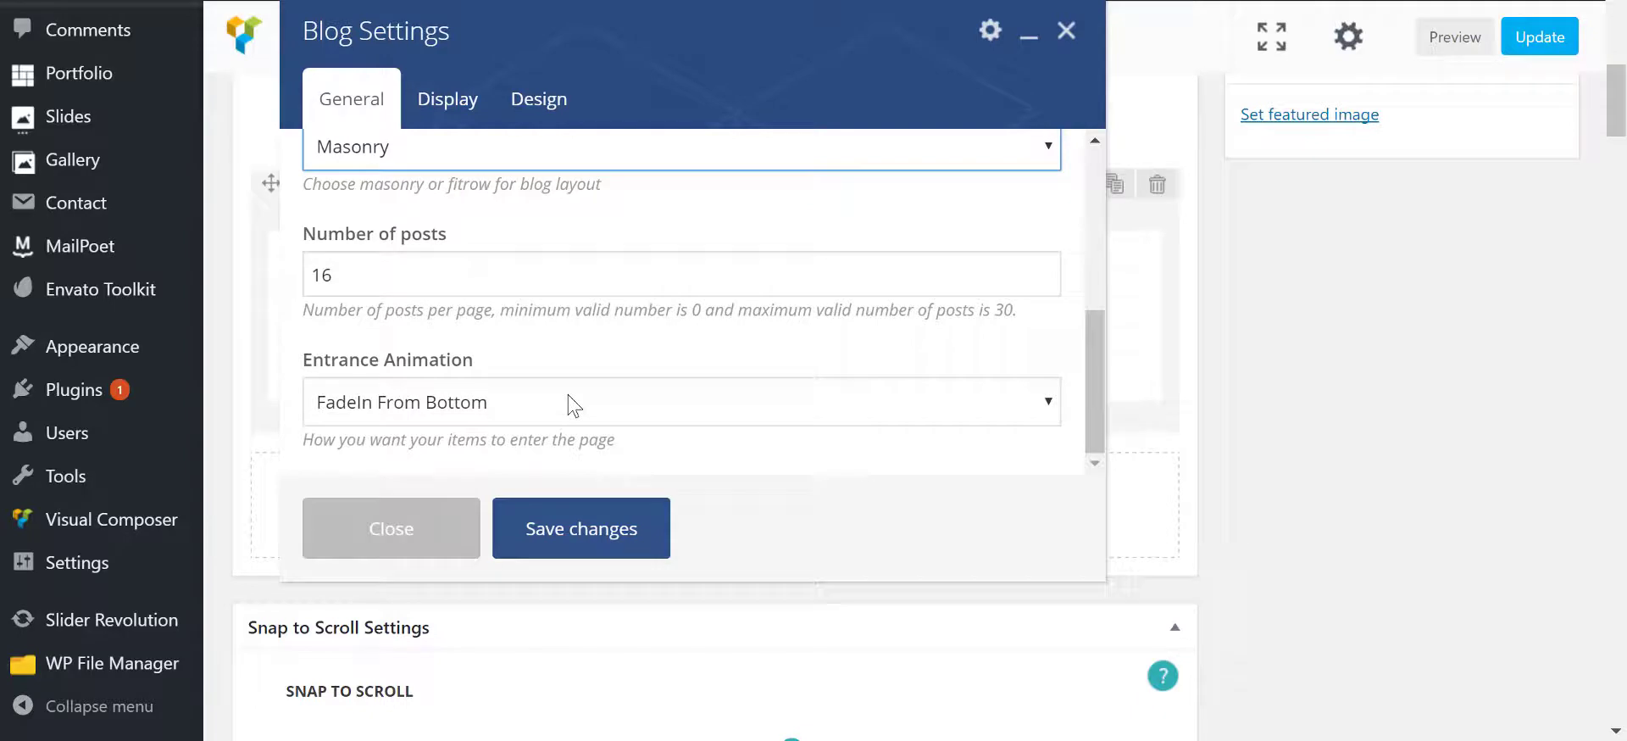
{"action": "left_click", "coordinate": [506, 408]}
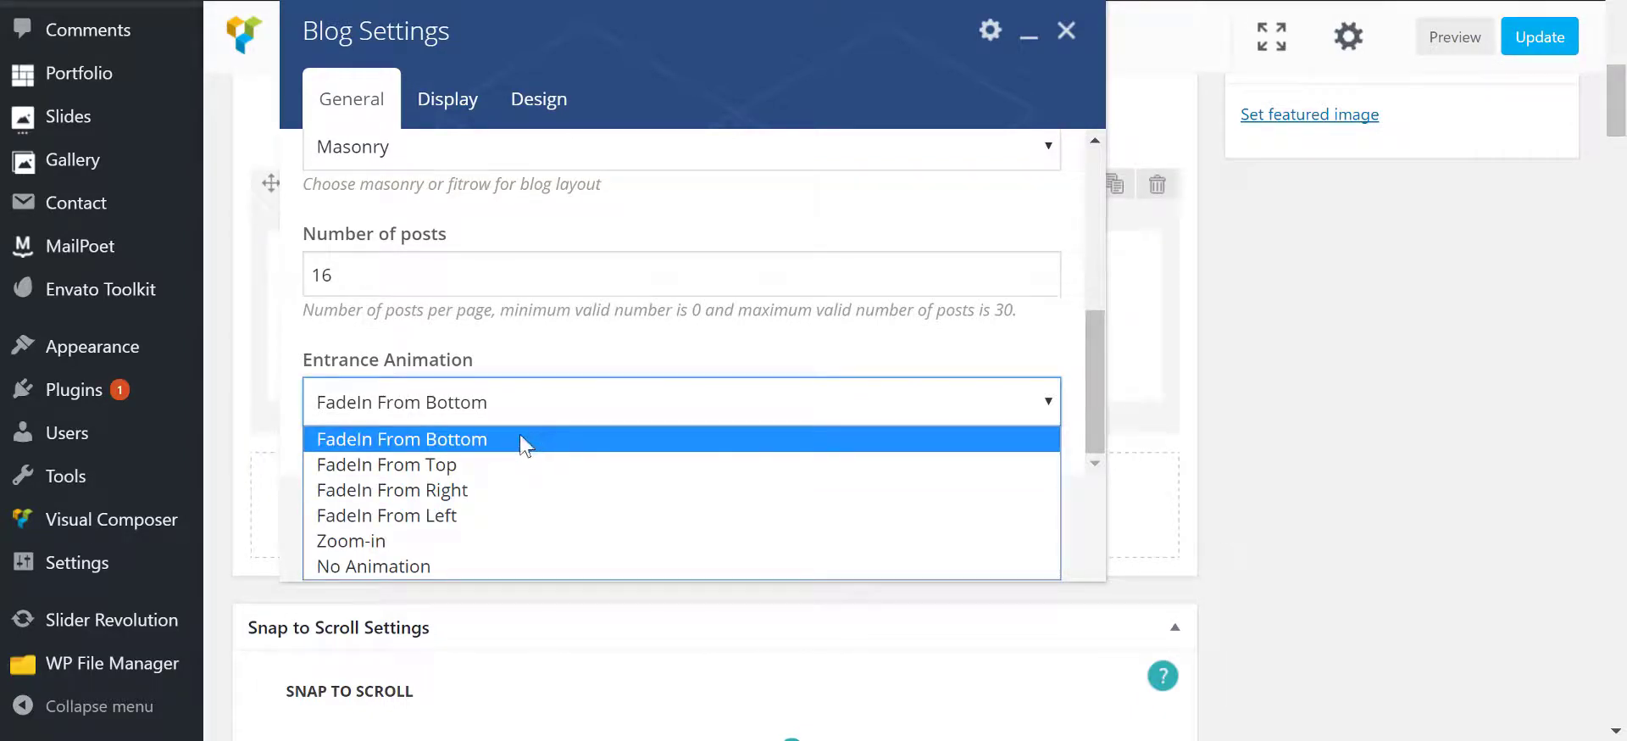
{"action": "left_click", "coordinate": [542, 413]}
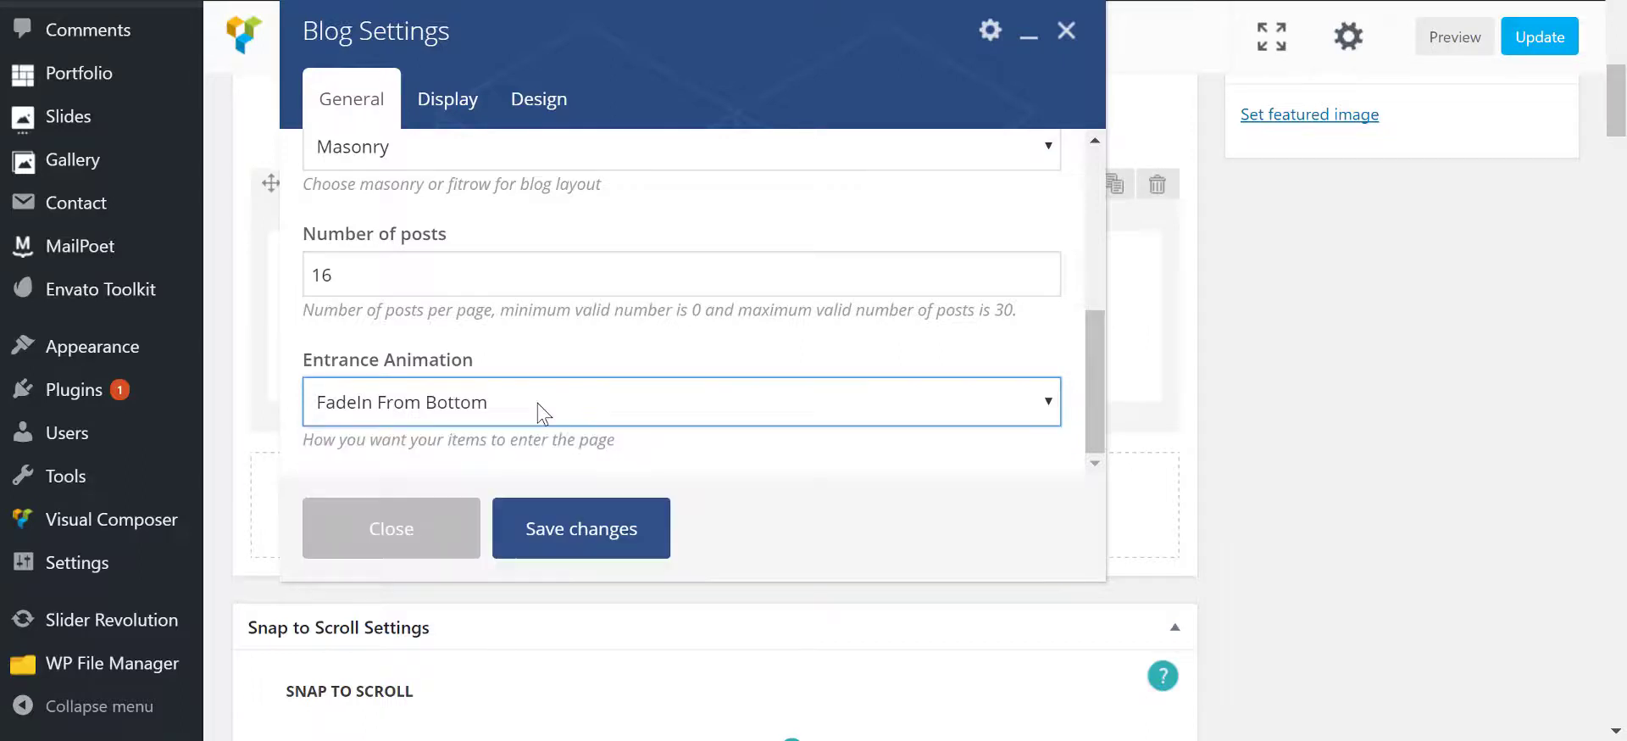
- Review the Blog element's display settings, keeping the blog author and comments visible
{"action": "left_click", "coordinate": [485, 108]}
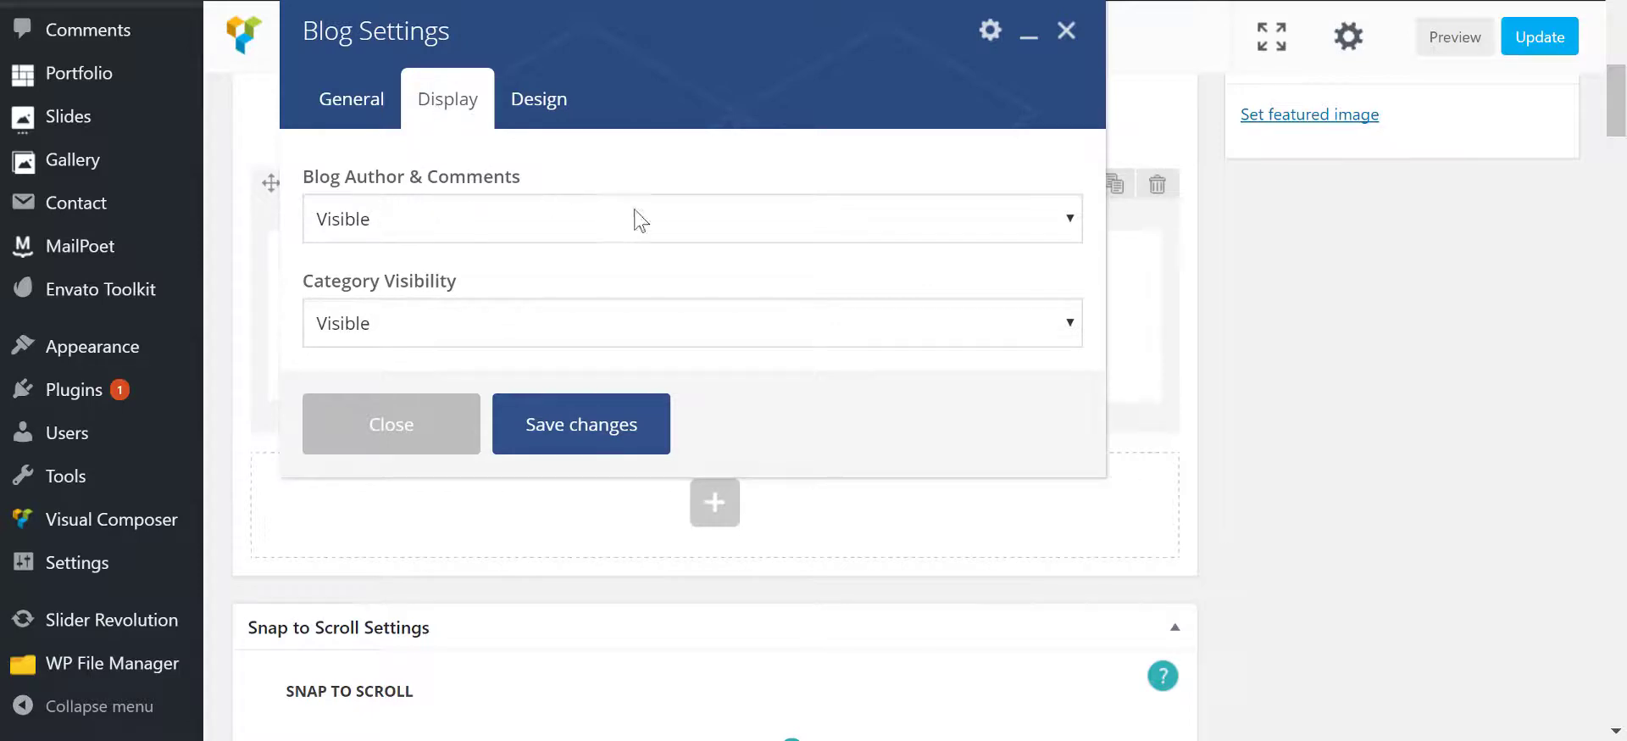
{"action": "left_click", "coordinate": [695, 226]}
{"action": "left_click", "coordinate": [695, 225]}
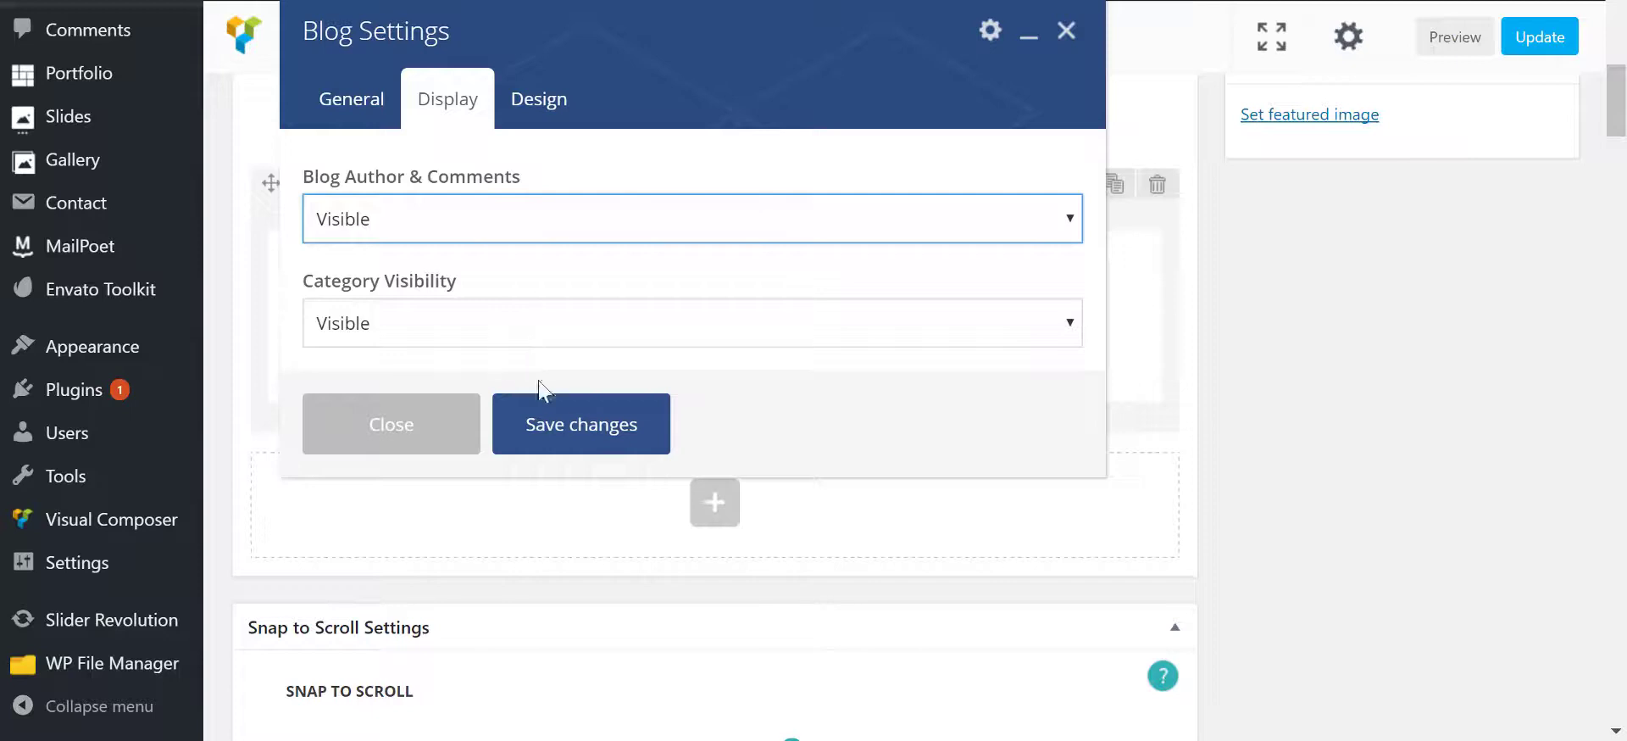
- Examine the Blog element's text, load more, background and quote post design settings, keeping the video and sound icon style Light
{"action": "left_click", "coordinate": [516, 117]}
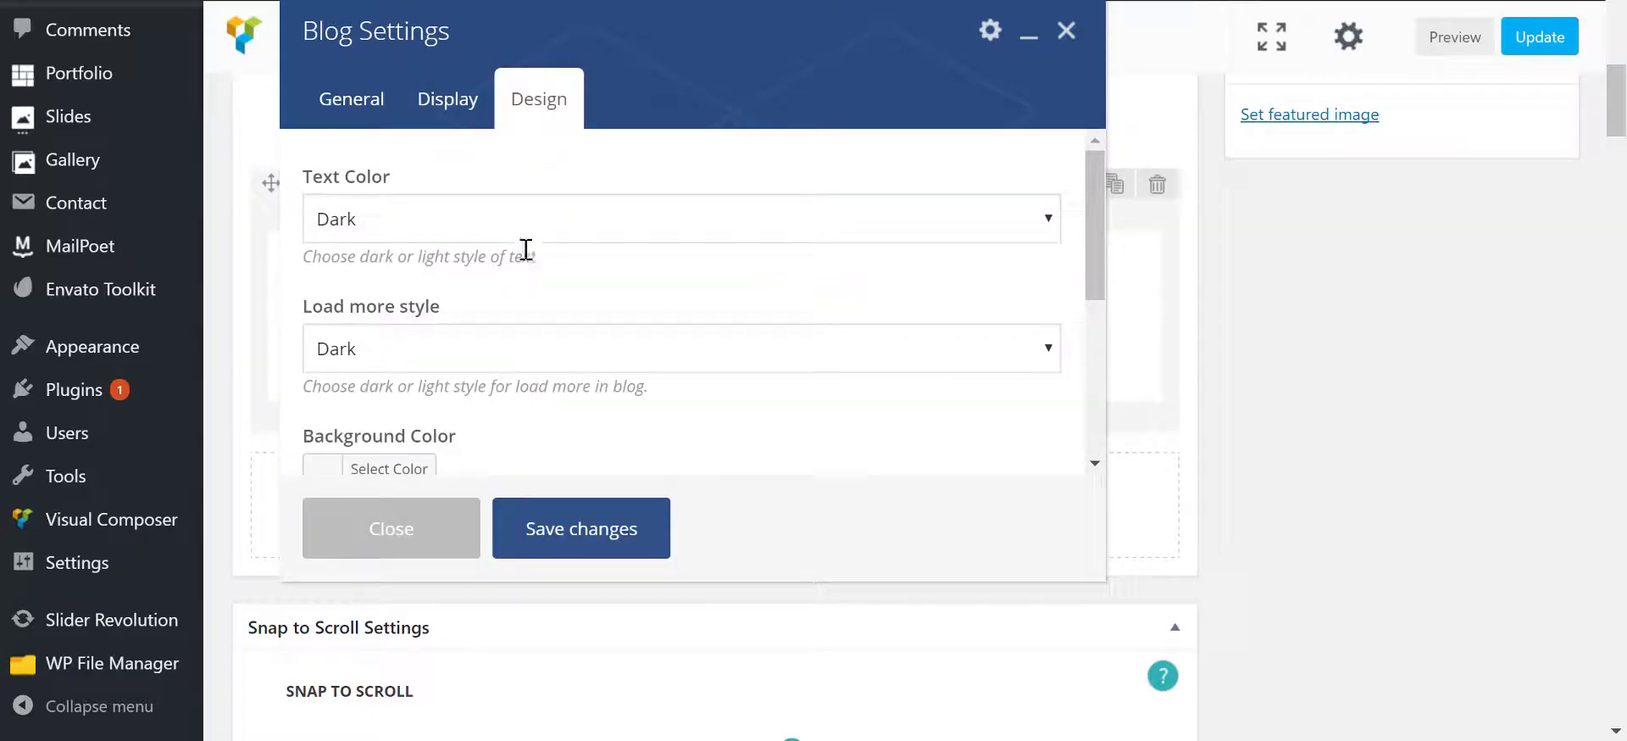
{"action": "scroll", "coordinate": [464, 362], "scroll_direction": "down", "scroll_amount": 1}
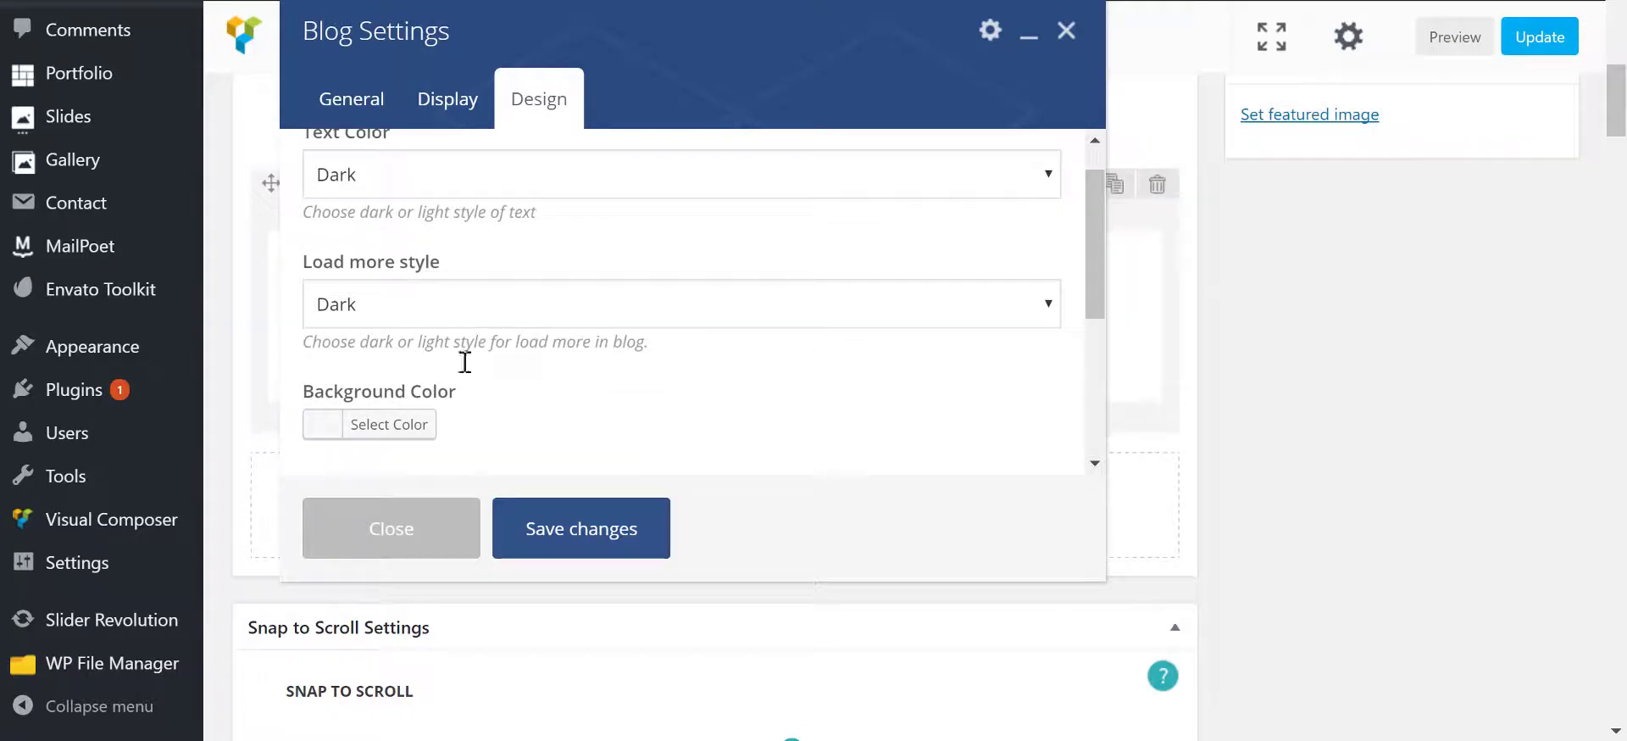
{"action": "scroll", "coordinate": [464, 362], "scroll_direction": "down", "scroll_amount": 5}
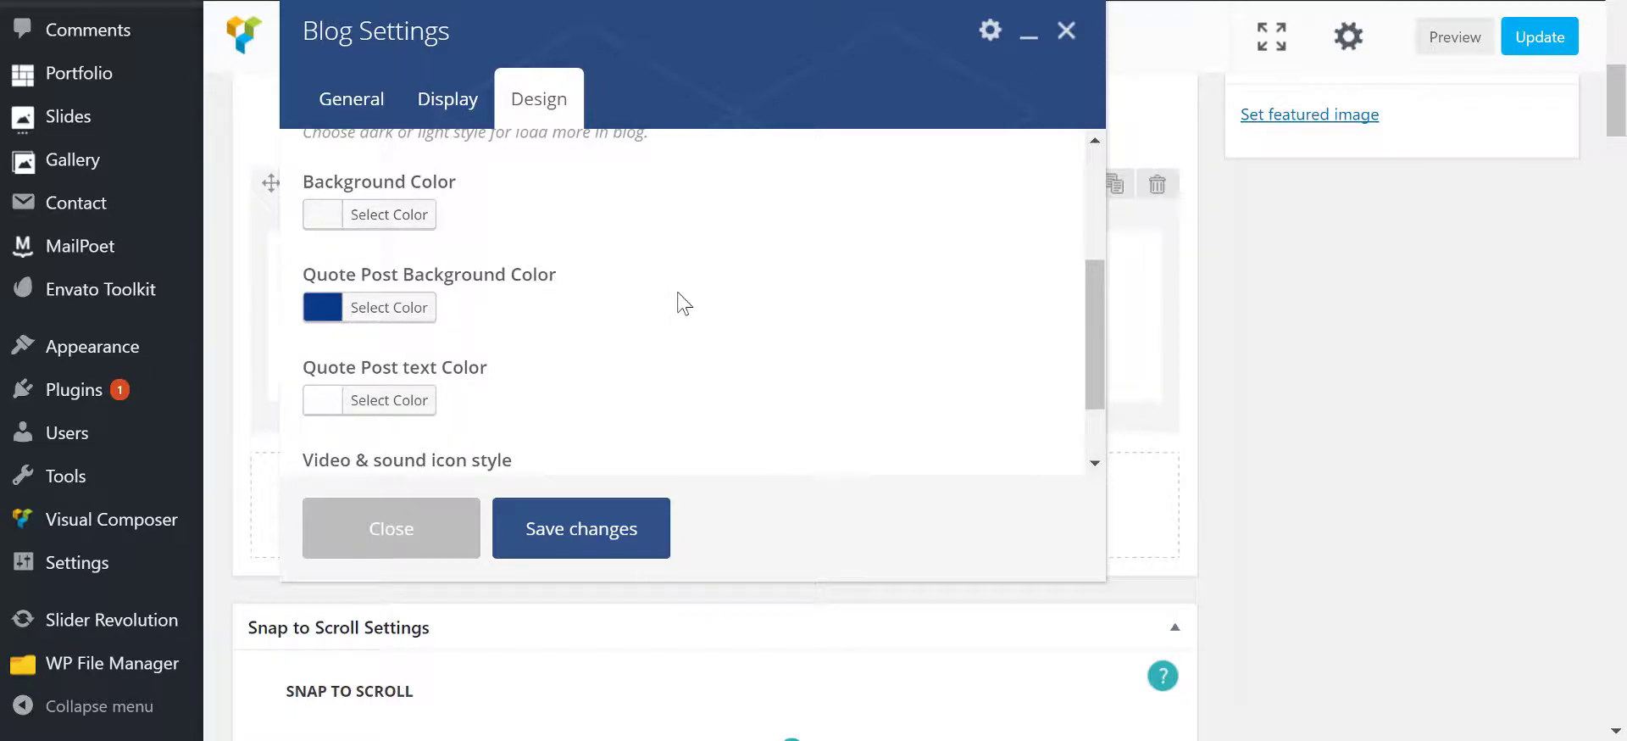
{"action": "scroll", "coordinate": [677, 303], "scroll_direction": "down", "scroll_amount": 2}
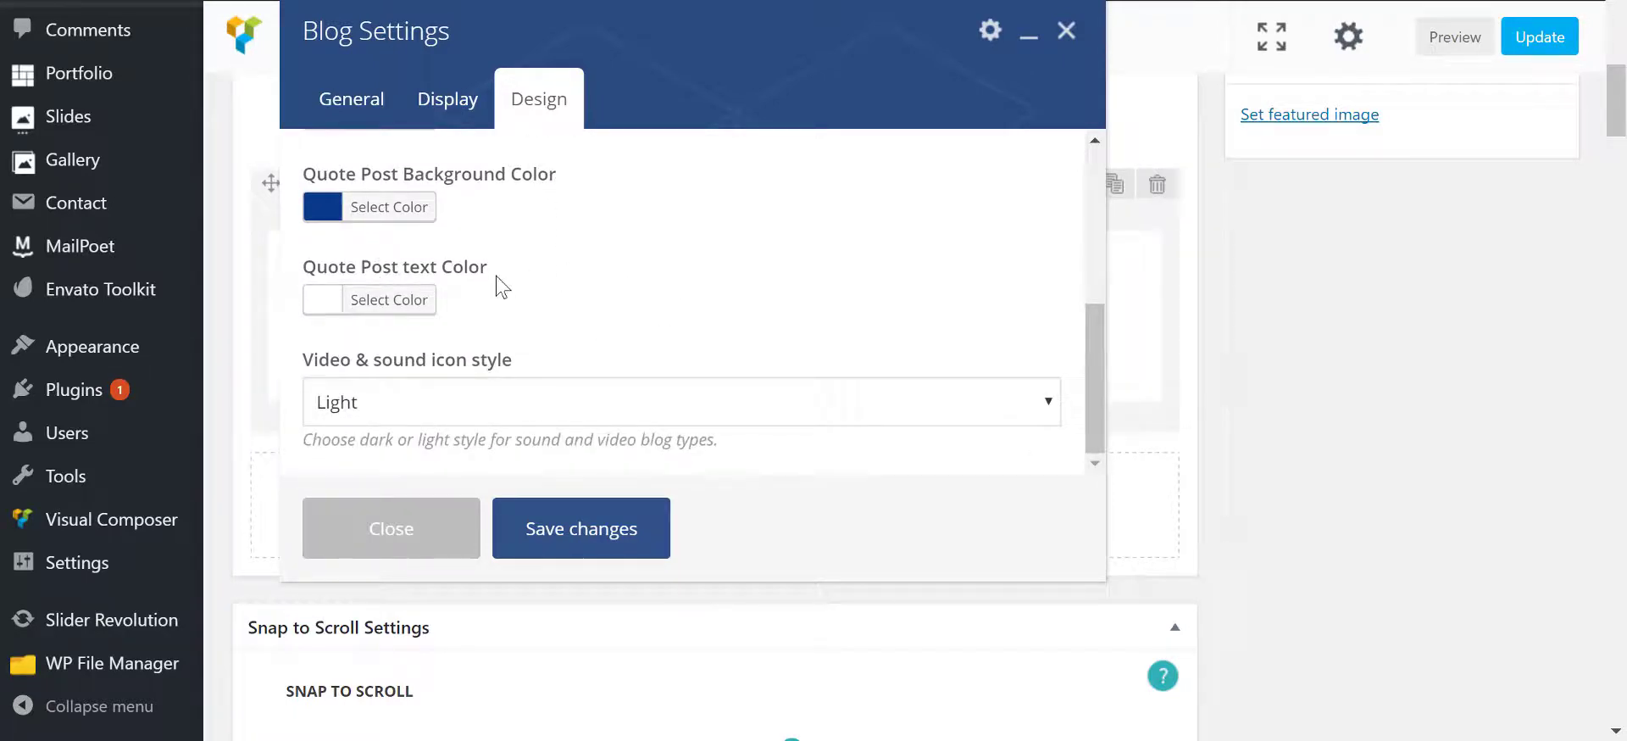
{"action": "scroll", "coordinate": [763, 331], "scroll_direction": "down", "scroll_amount": 2}
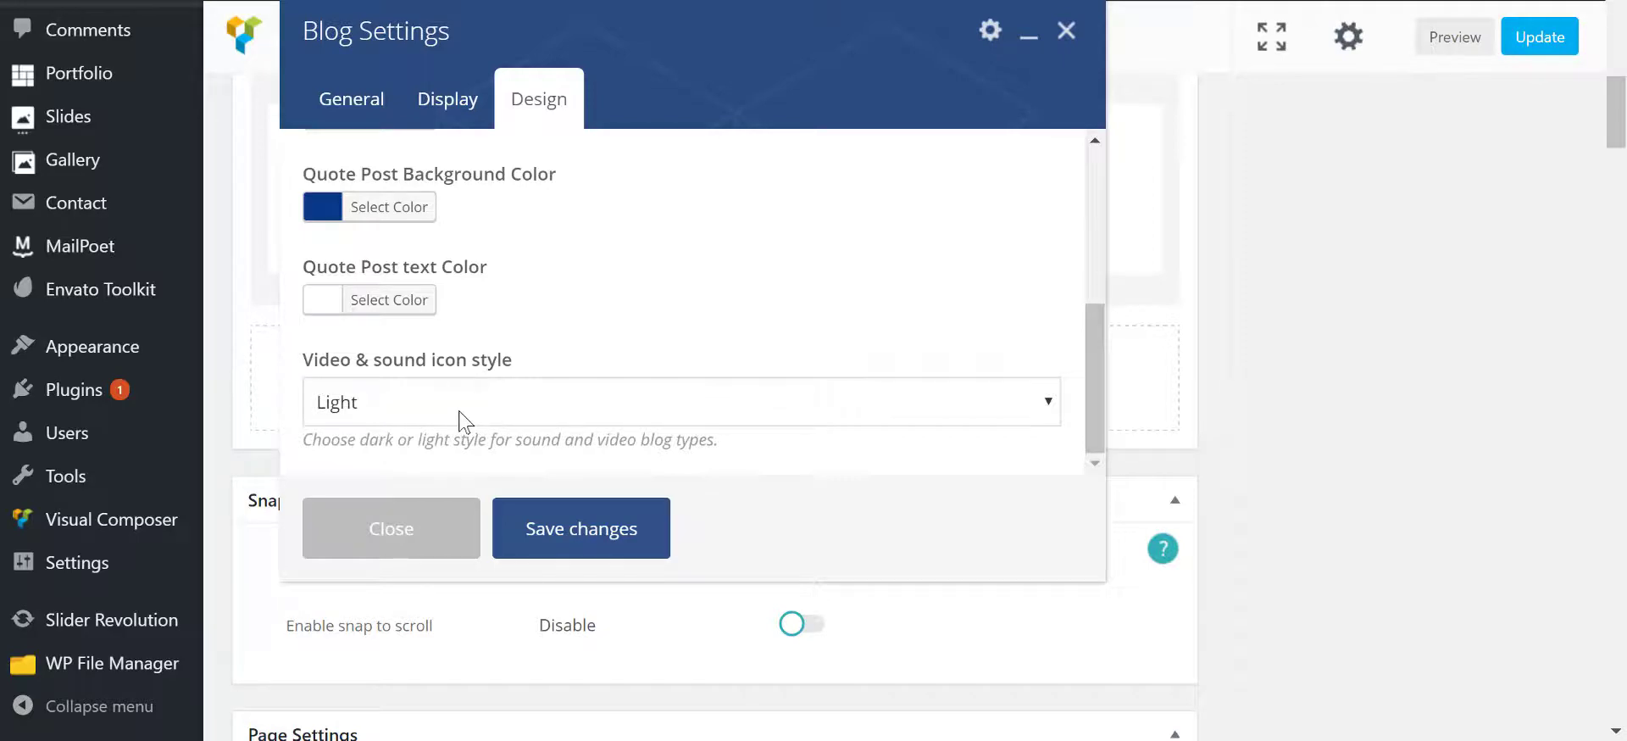
{"action": "left_click", "coordinate": [429, 414]}
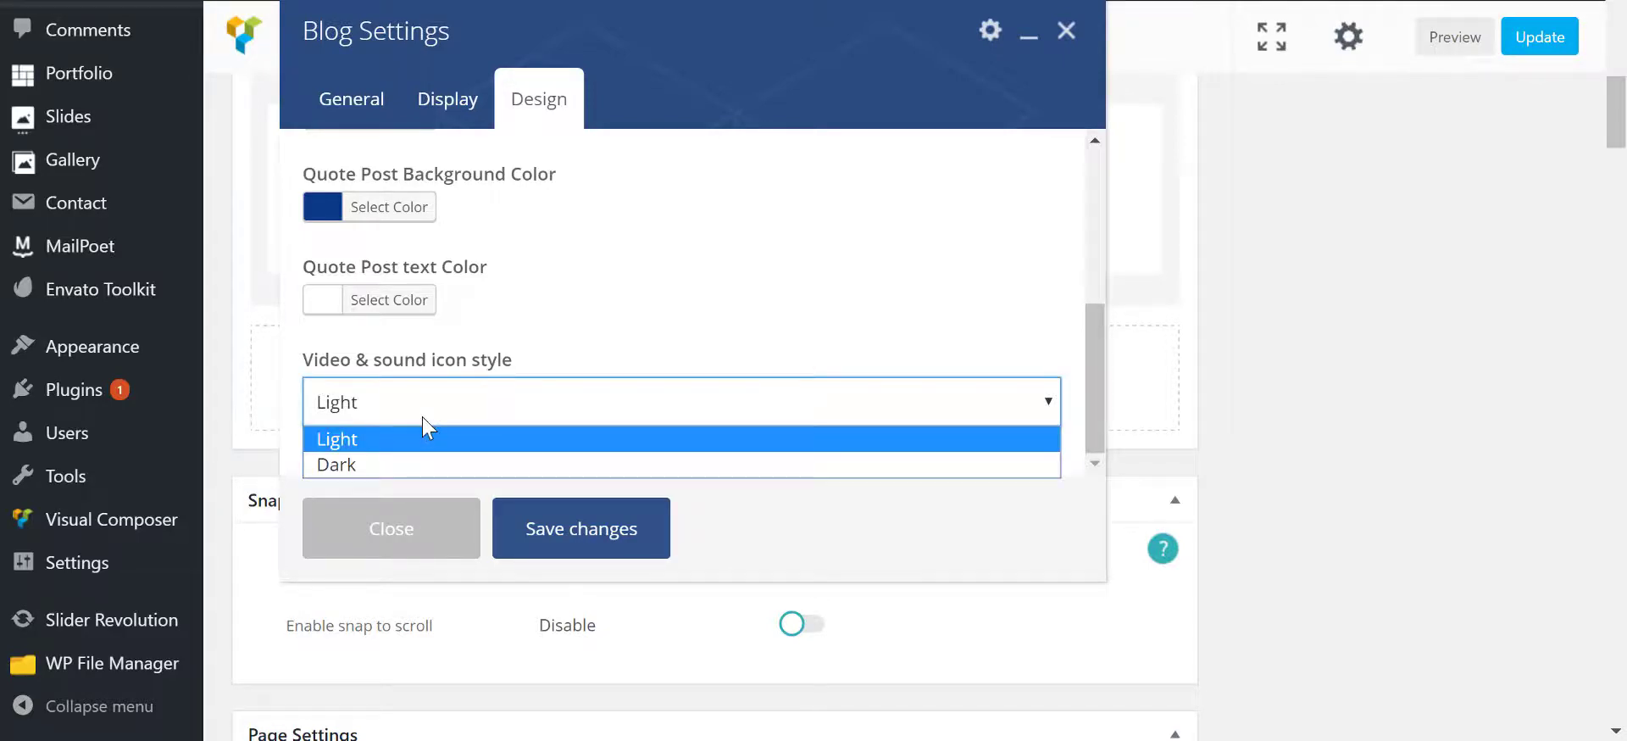
{"action": "left_click", "coordinate": [500, 414]}
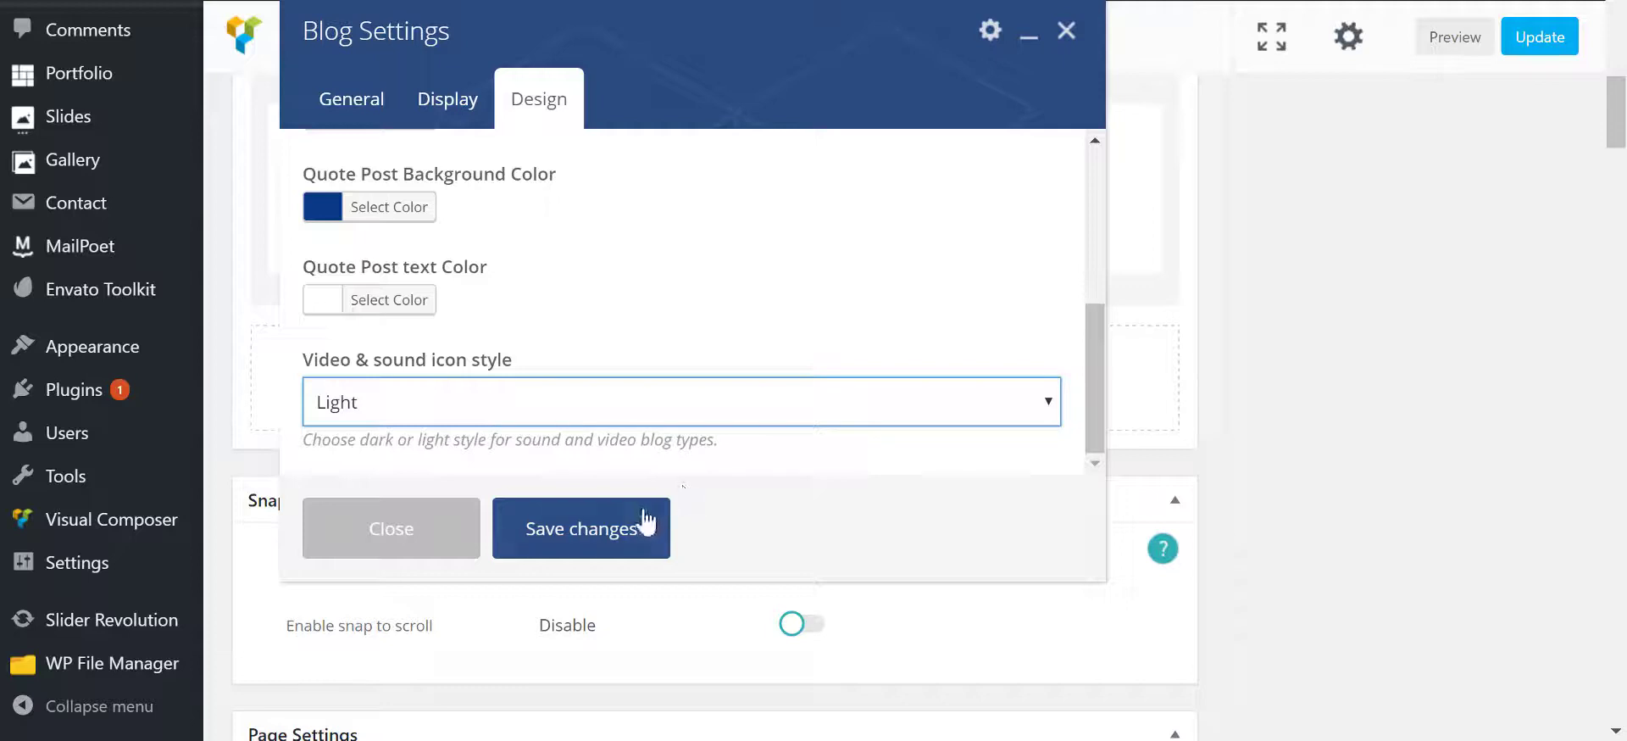
- Save the Blog element's settings and update the Blog page
{"action": "left_click", "coordinate": [650, 539]}
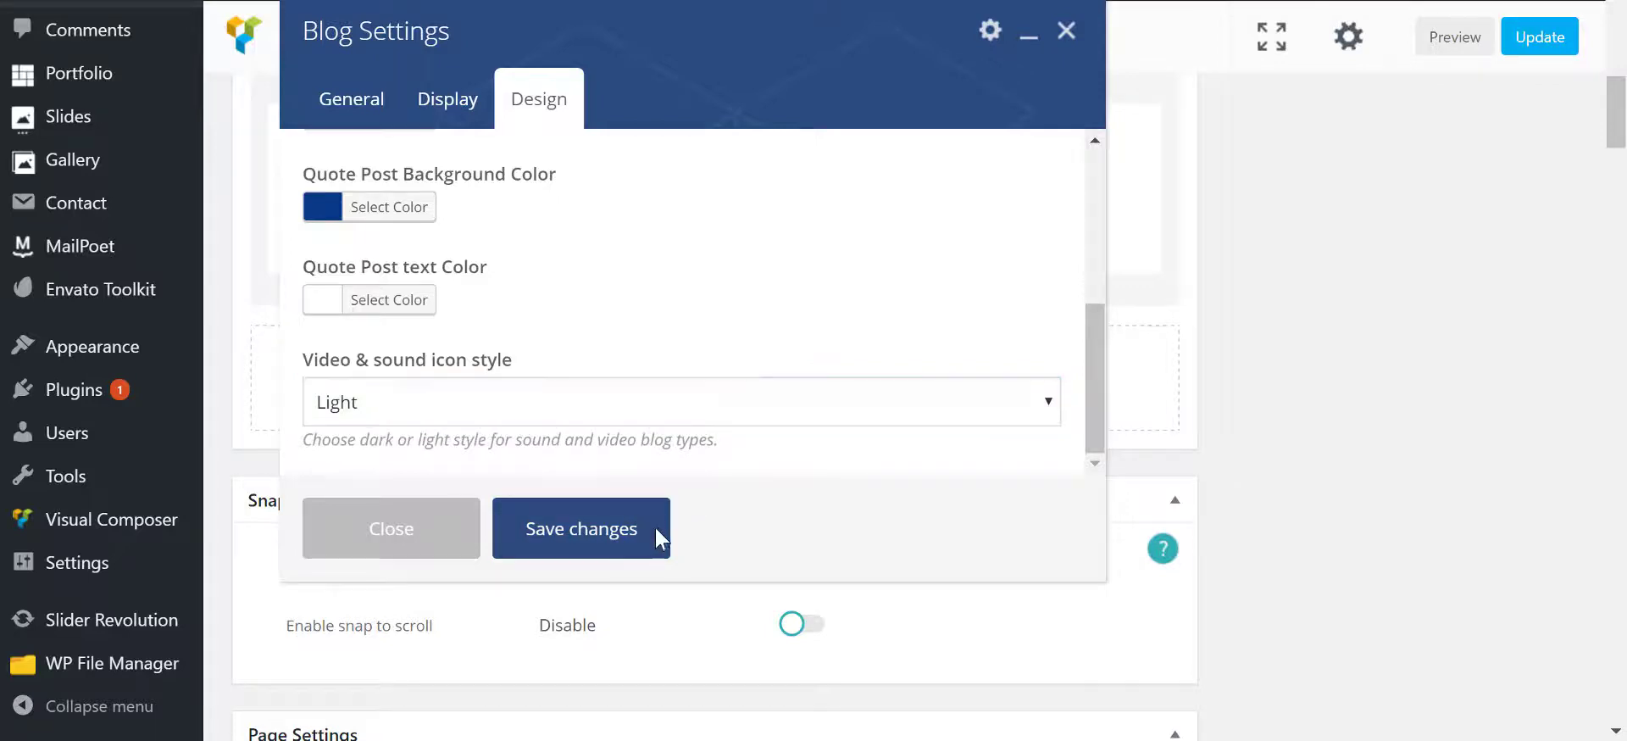
{"action": "left_click", "coordinate": [1553, 51]}
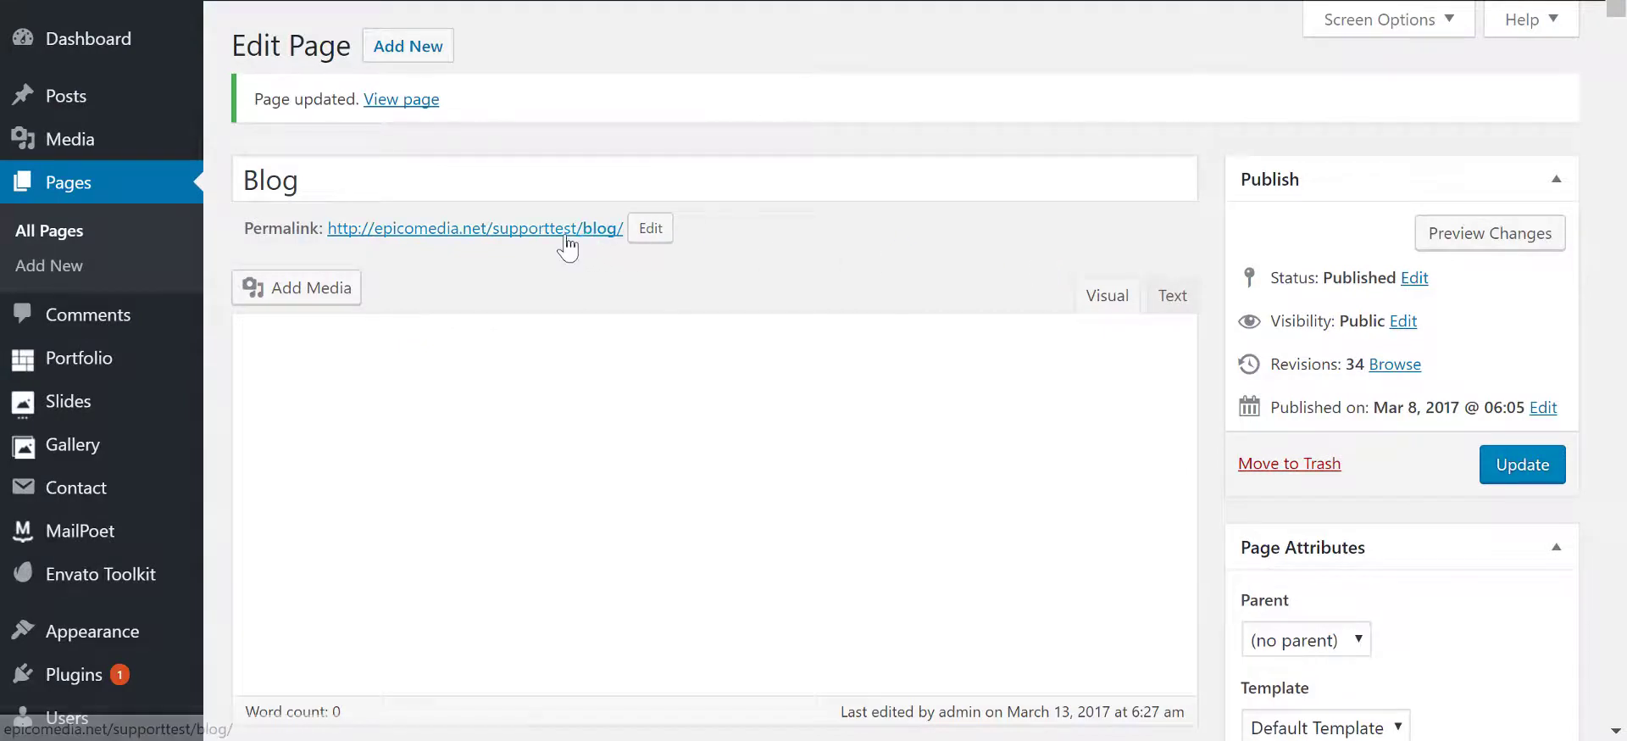
- Open the Blog page from its permalink in a new tab, and look through the first masonry posts
{"action": "right_click", "coordinate": [566, 237]}
{"action": "left_click", "coordinate": [587, 255]}
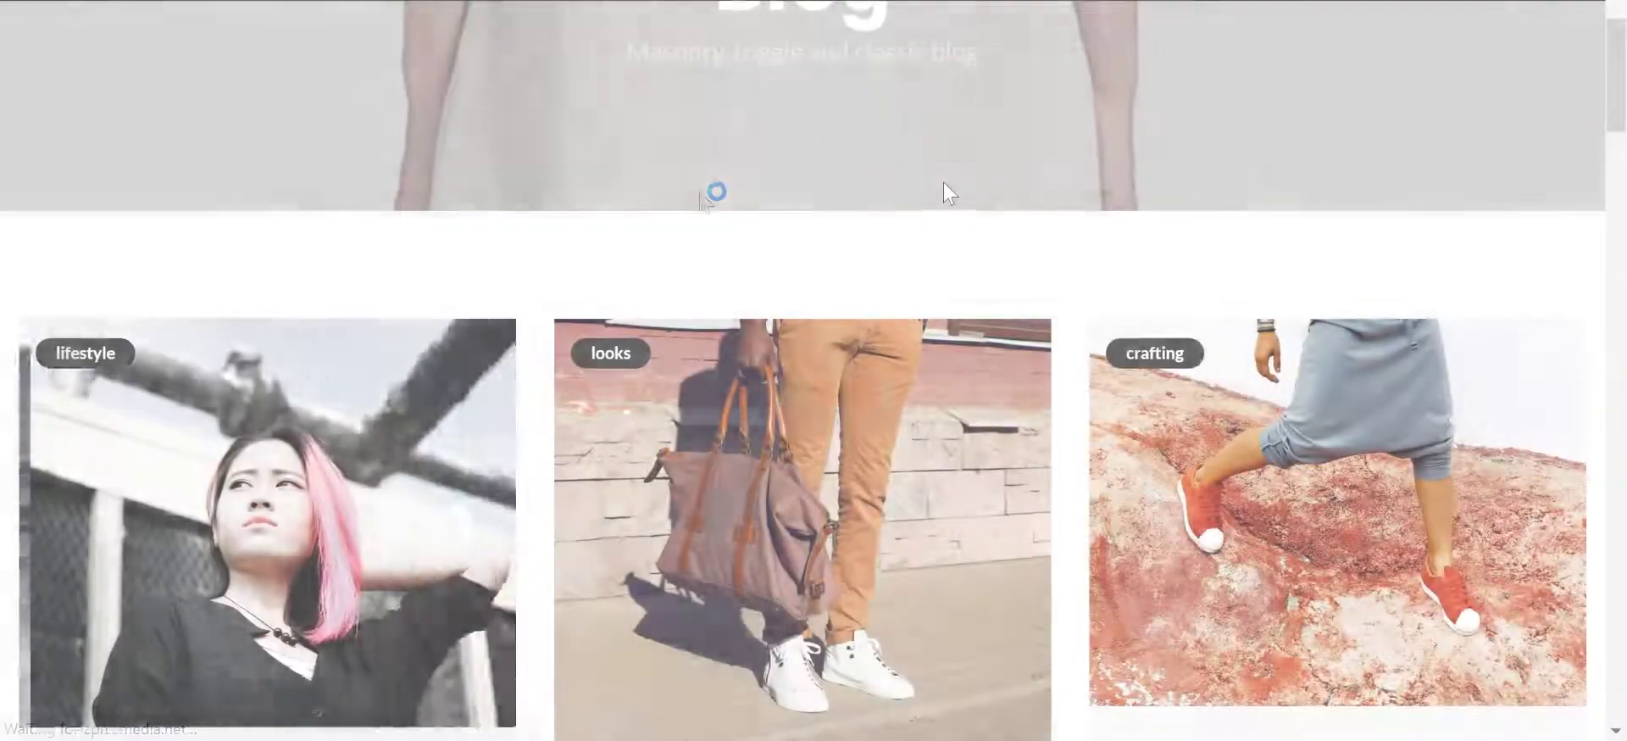
{"action": "scroll", "coordinate": [943, 181], "scroll_direction": "down", "scroll_amount": 5}
{"action": "scroll", "coordinate": [944, 181], "scroll_direction": "up", "scroll_amount": 8}
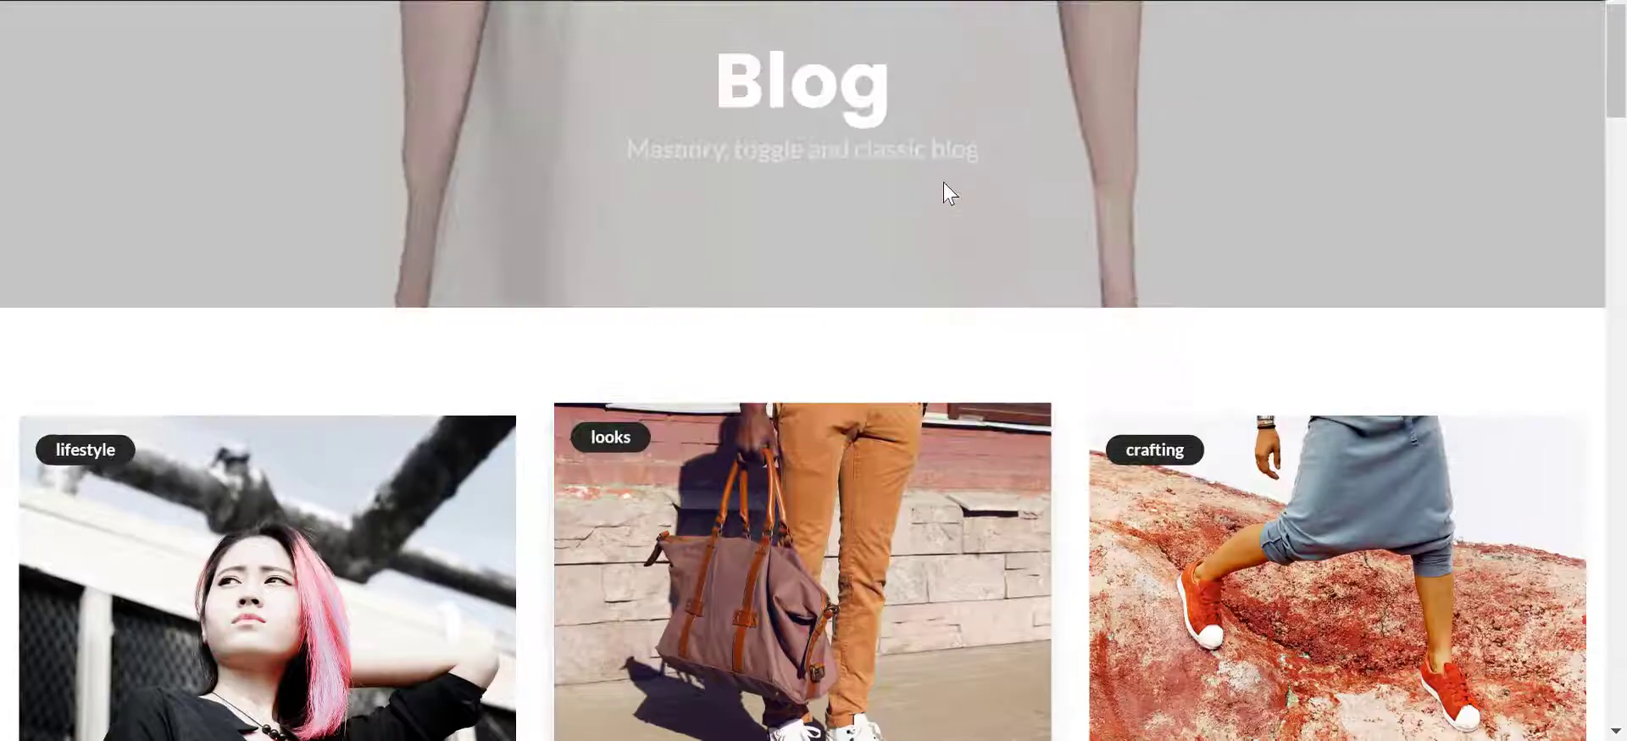
{"action": "scroll", "coordinate": [944, 181], "scroll_direction": "down", "scroll_amount": 8}
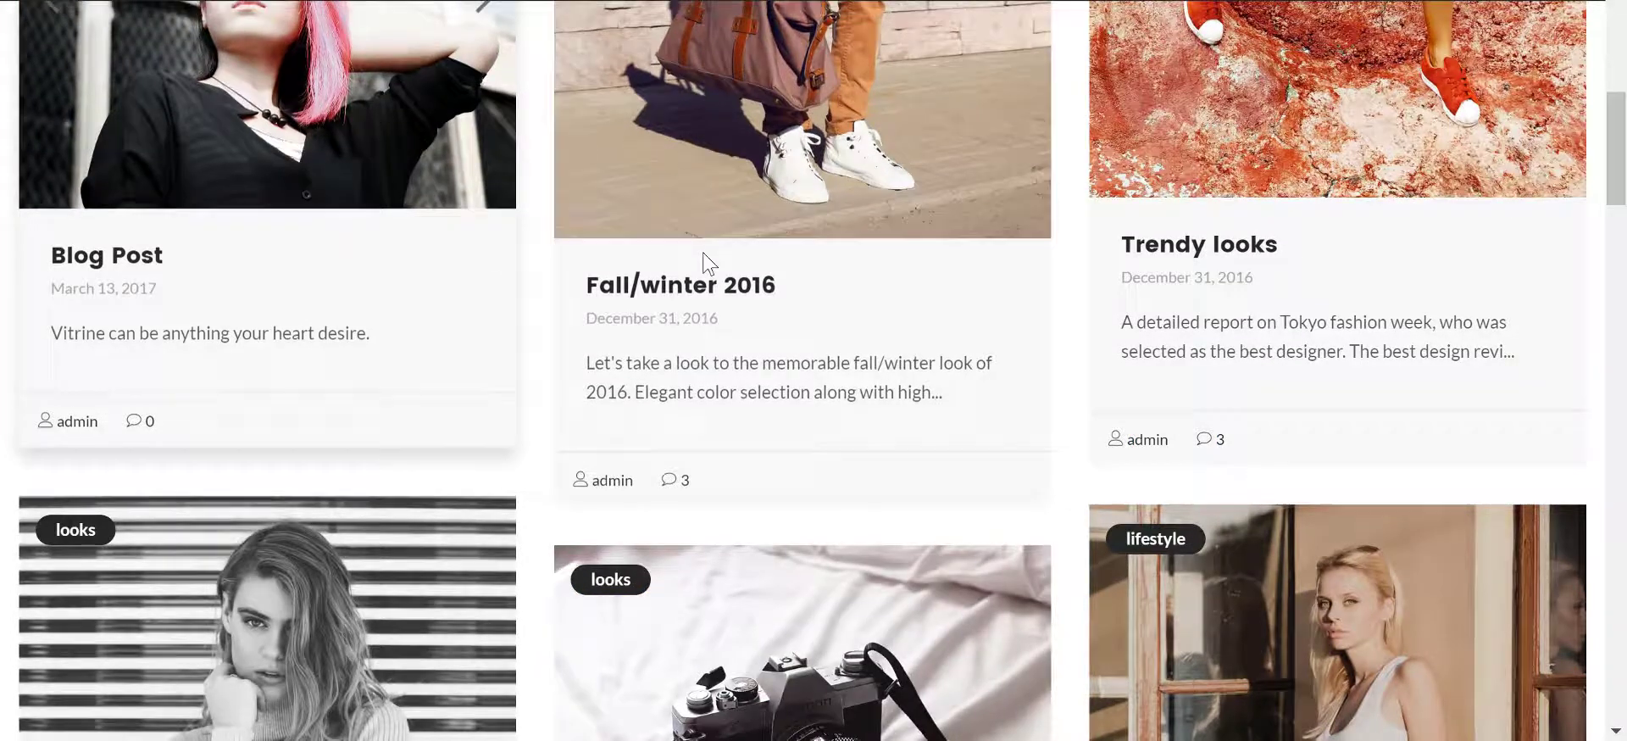
- Advance through the gallery images on the Blog Post card in the masonry grid
{"action": "scroll", "coordinate": [670, 266], "scroll_direction": "up", "scroll_amount": 3}
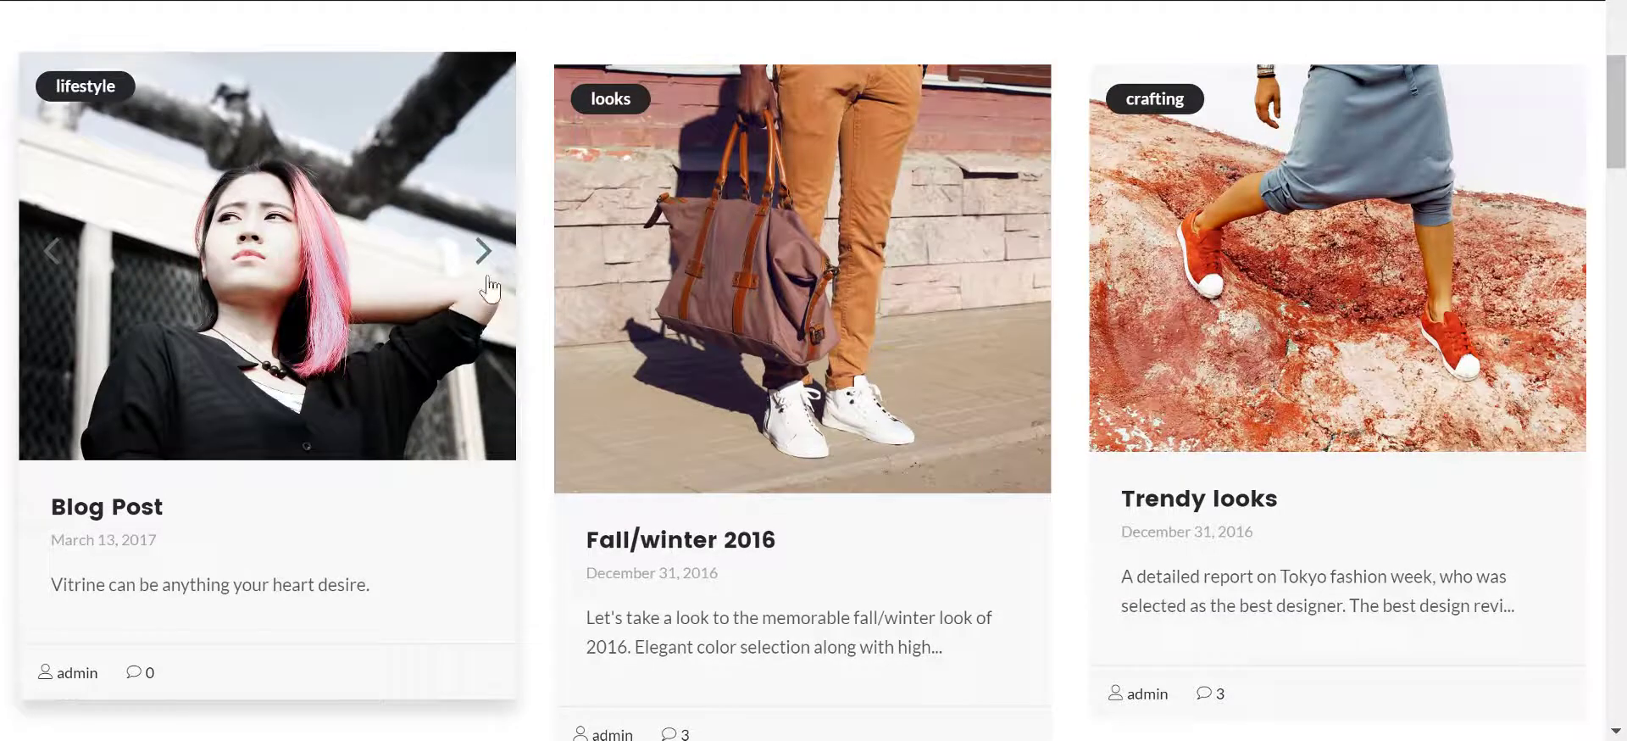
{"action": "left_click", "coordinate": [485, 254]}
{"action": "left_click", "coordinate": [486, 257]}
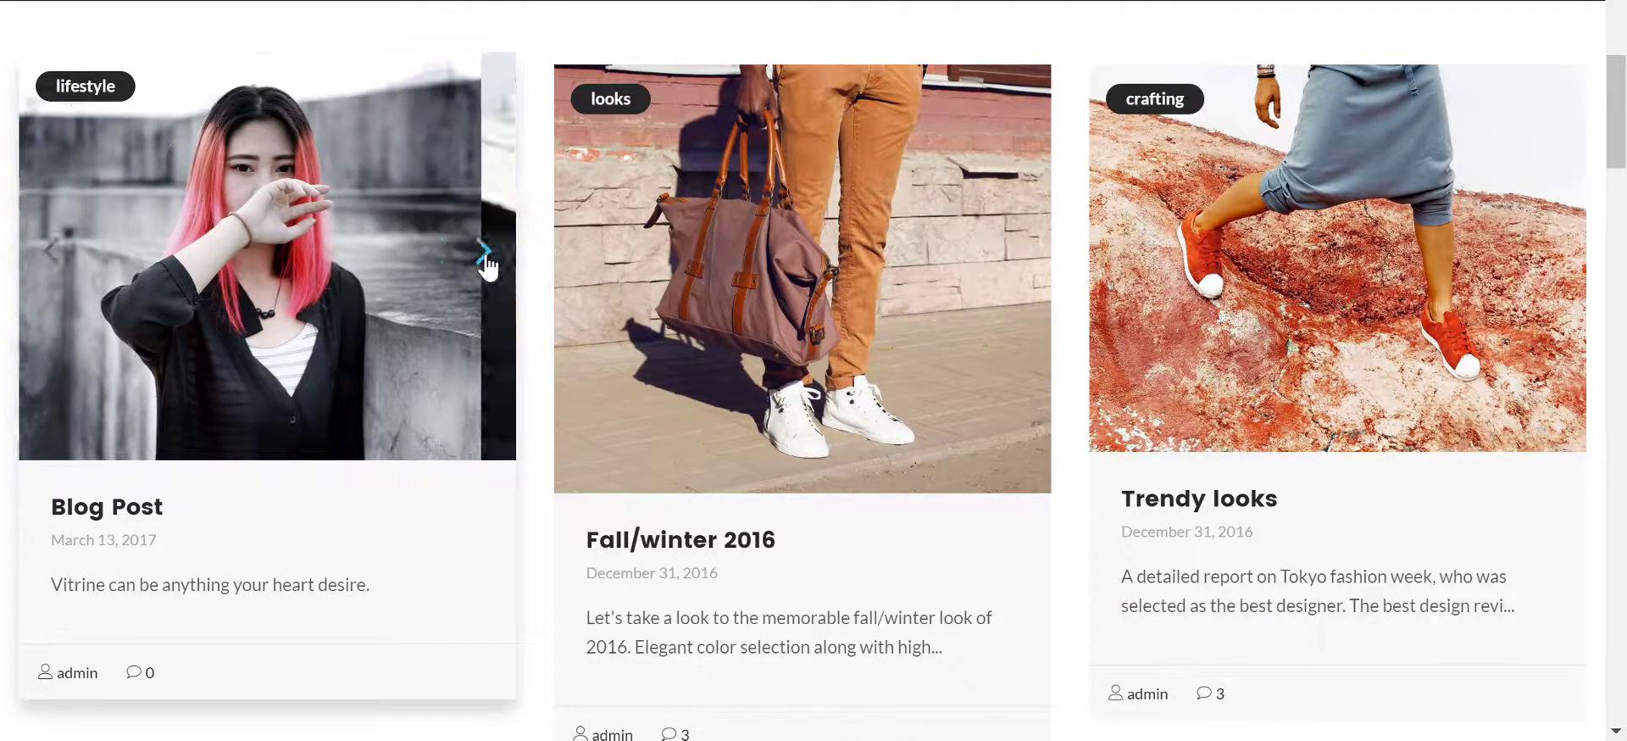
- Go back through the Blog Post card's gallery images and look through the masonry posts down to the sound and quote posts
{"action": "left_click_drag", "start_coordinate": [485, 257], "coordinate": [59, 260]}
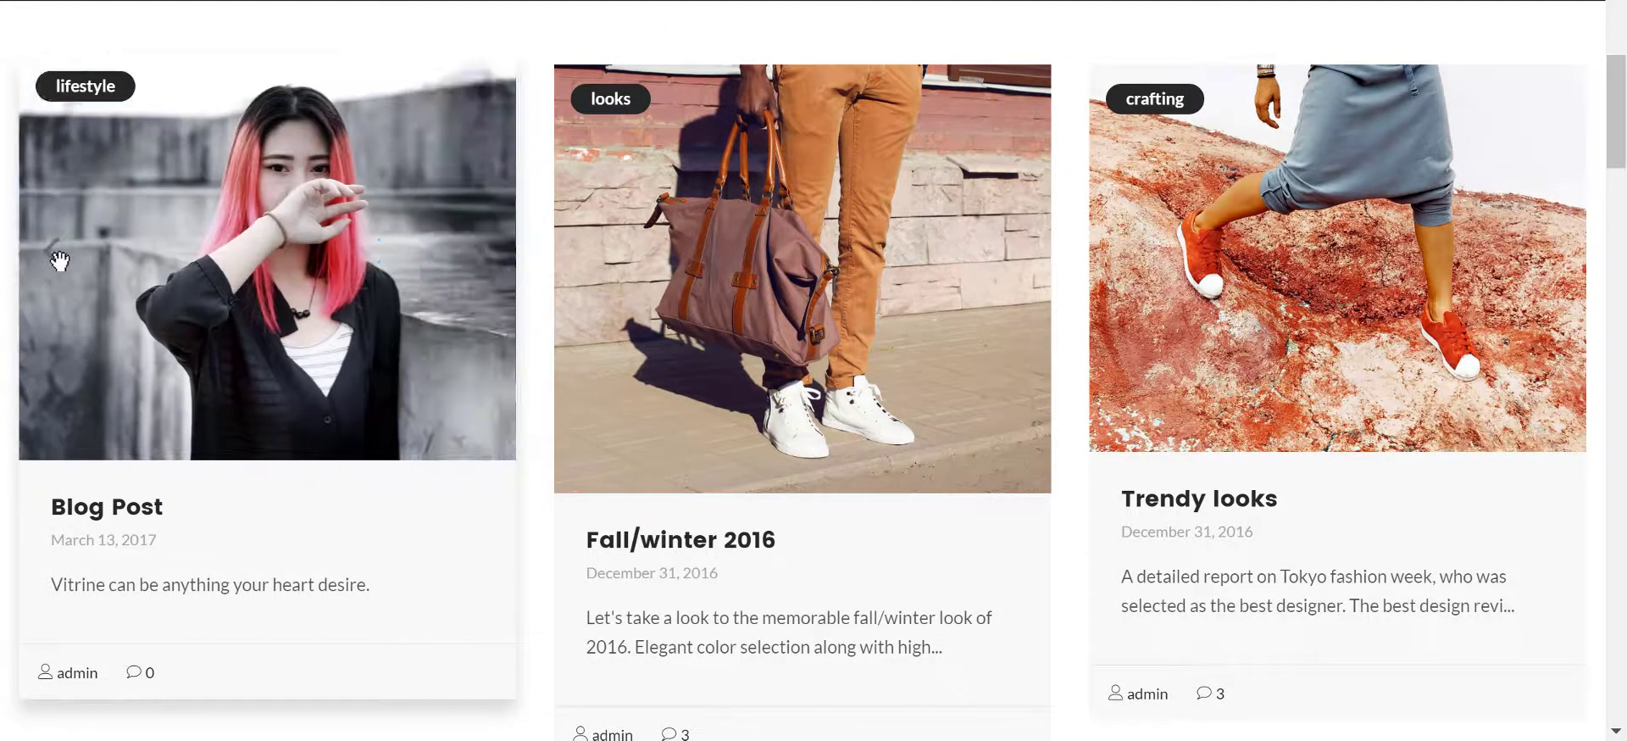
{"action": "left_click", "coordinate": [60, 260]}
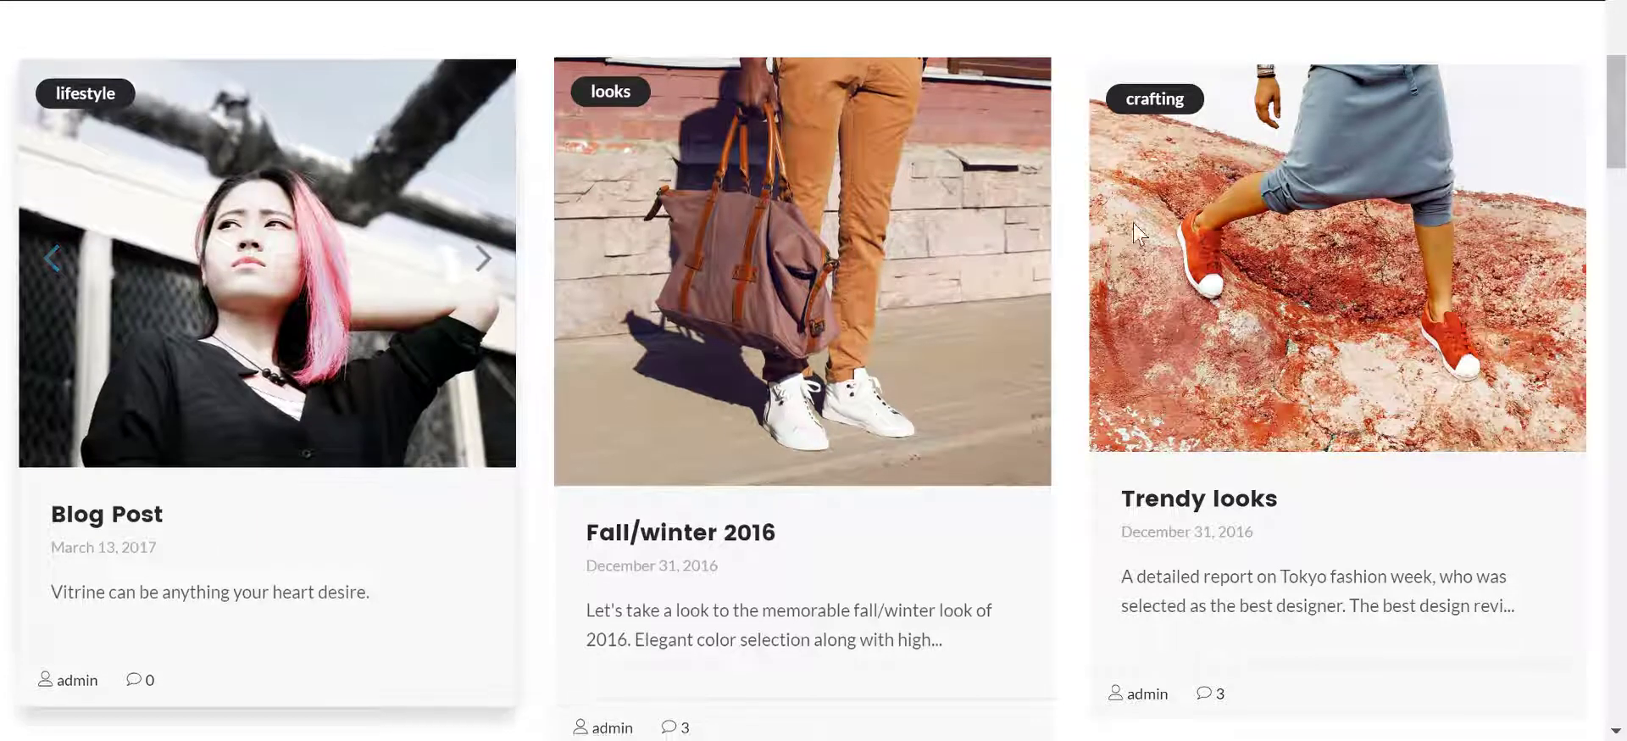
{"action": "scroll", "coordinate": [1374, 249], "scroll_direction": "down", "scroll_amount": 1}
{"action": "scroll", "coordinate": [1374, 250], "scroll_direction": "down", "scroll_amount": 12}
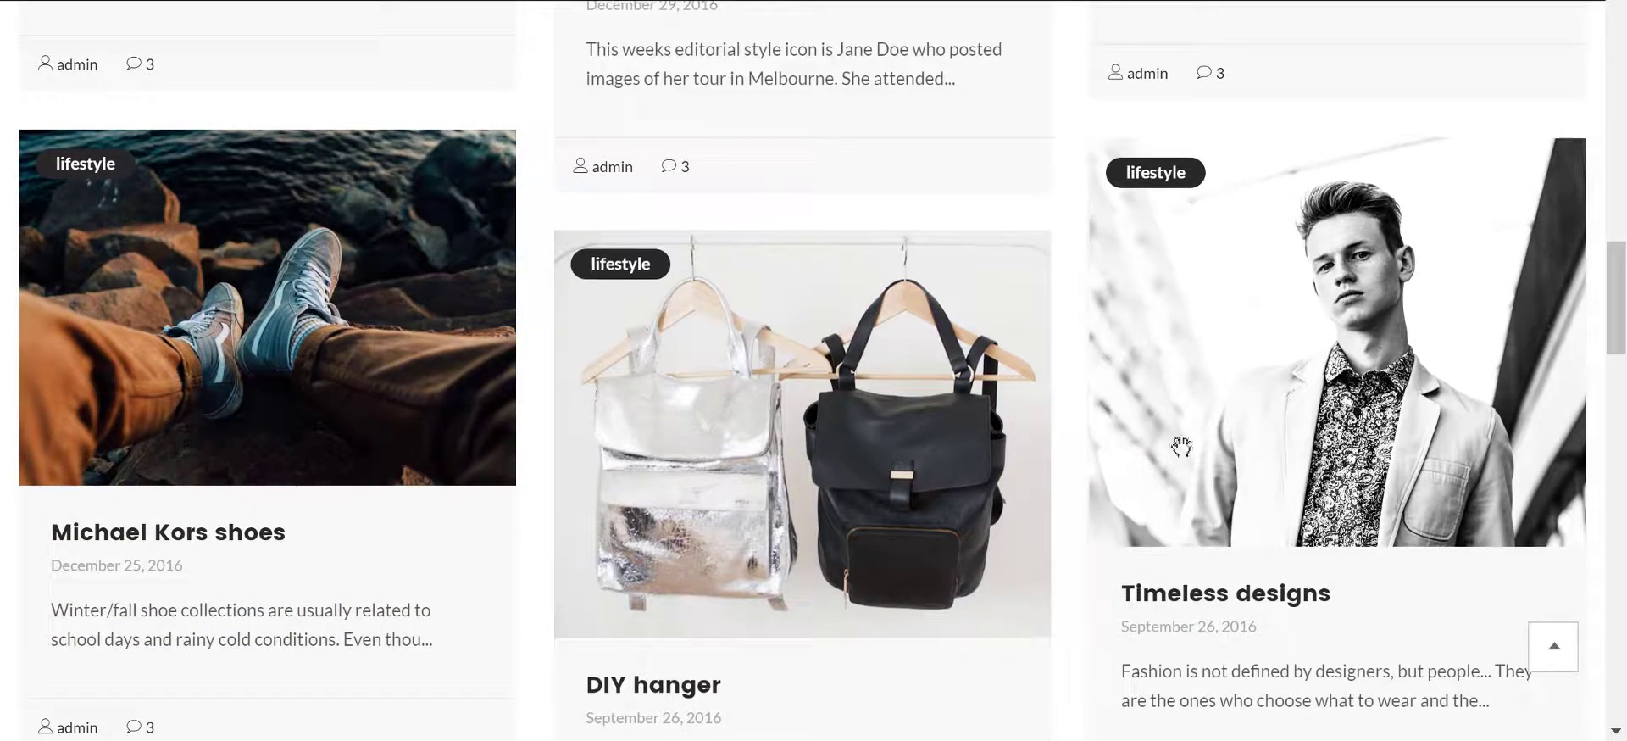
{"action": "scroll", "coordinate": [1254, 417], "scroll_direction": "down", "scroll_amount": 3}
{"action": "scroll", "coordinate": [1255, 417], "scroll_direction": "down", "scroll_amount": 4}
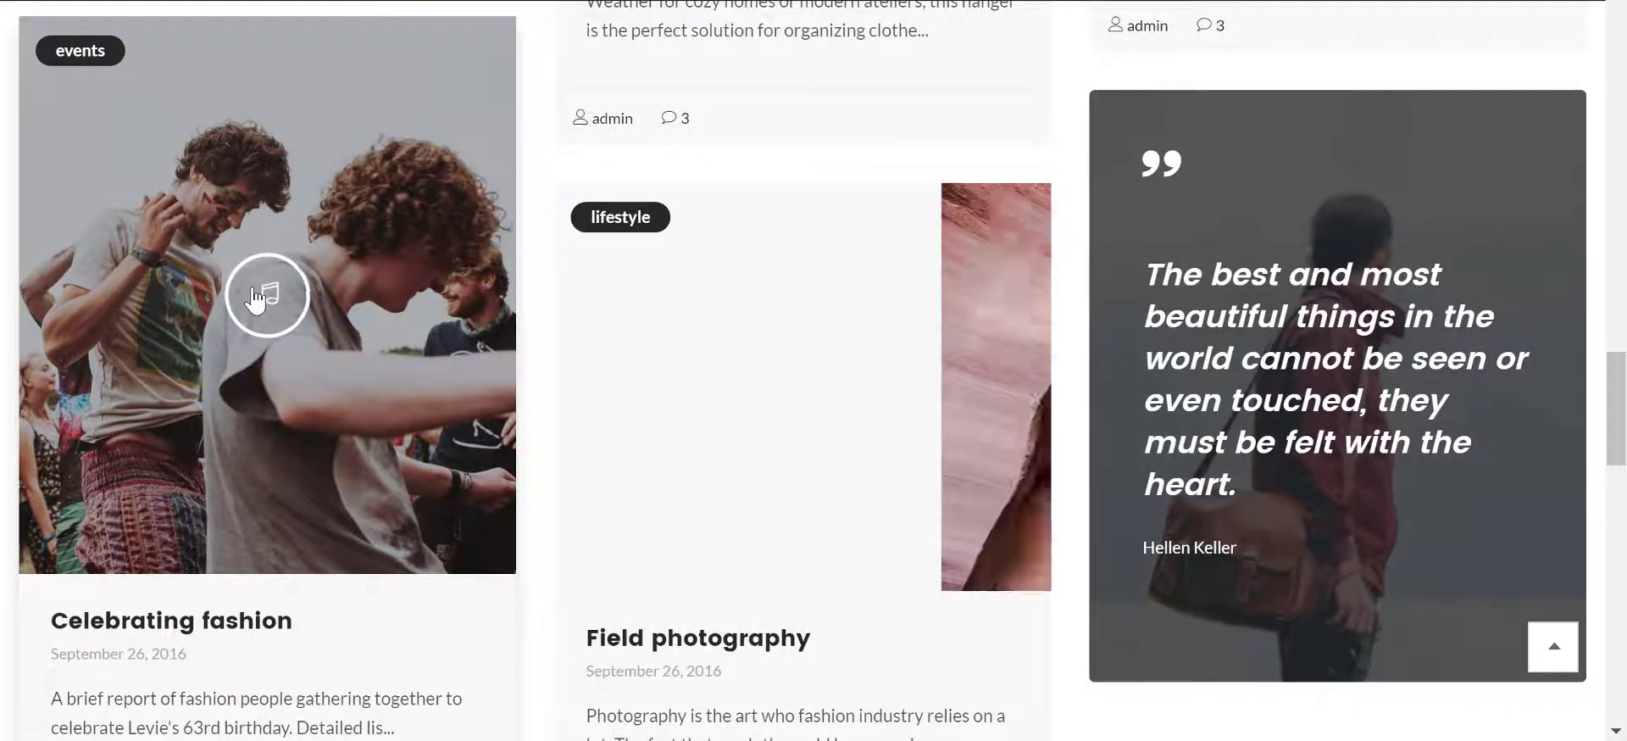
- View the Celebrating fashion post's sound pop-up, close it, and browse the Field photography card's gallery images
{"action": "left_click", "coordinate": [1498, 359]}
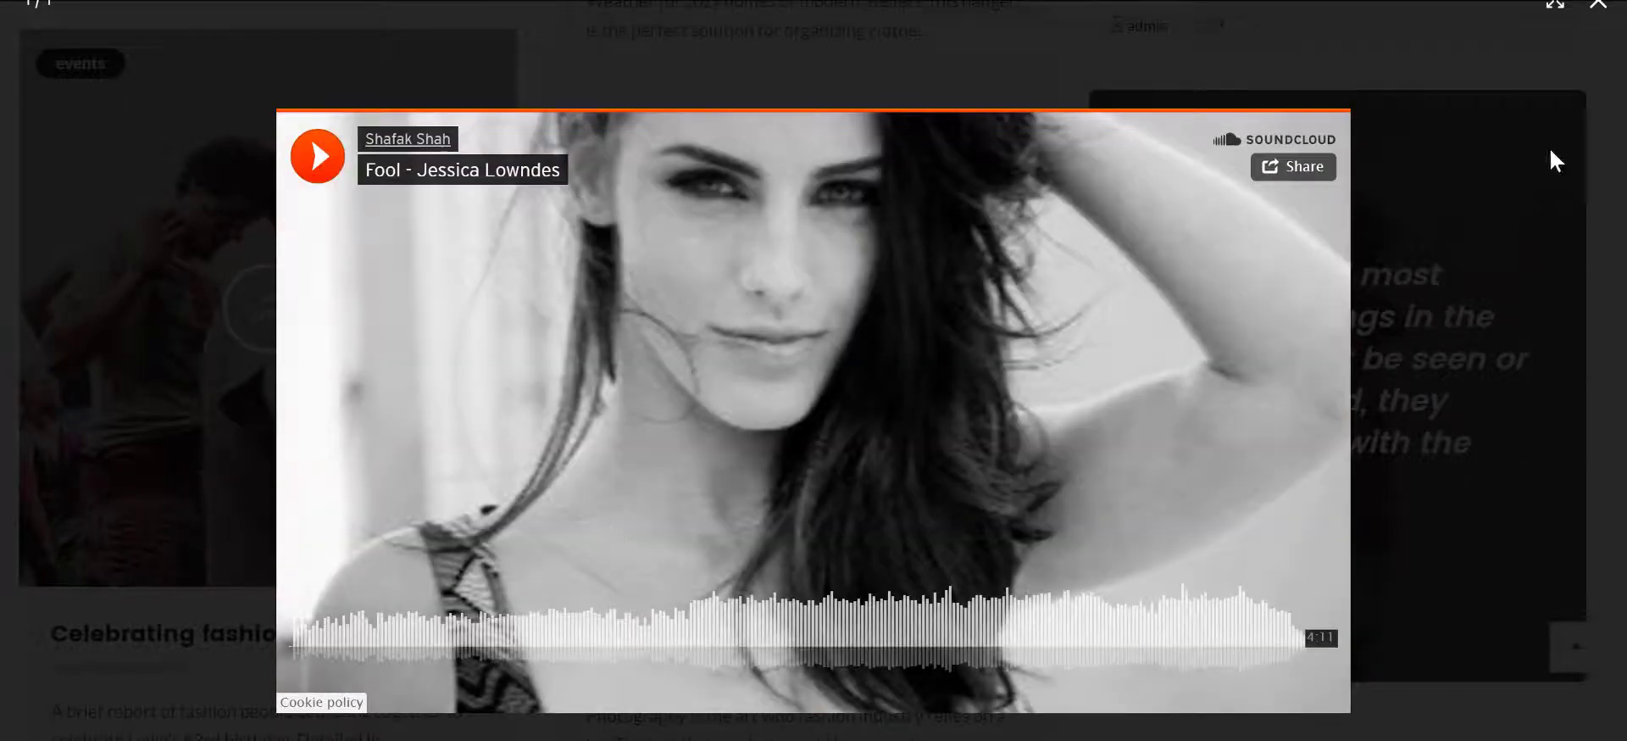
{"action": "left_click", "coordinate": [1595, 20]}
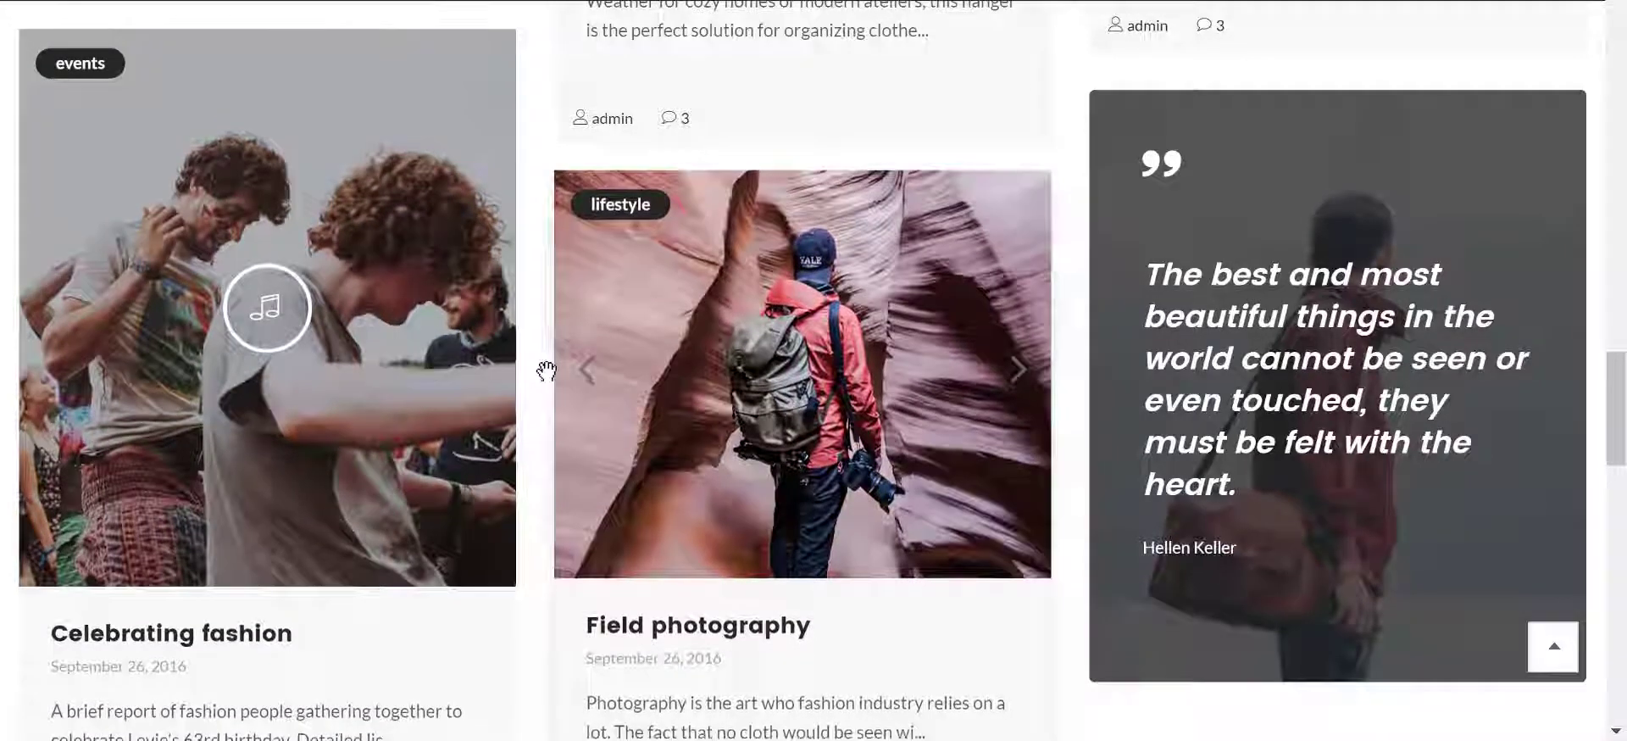
{"action": "left_click", "coordinate": [585, 378]}
{"action": "left_click", "coordinate": [585, 378]}
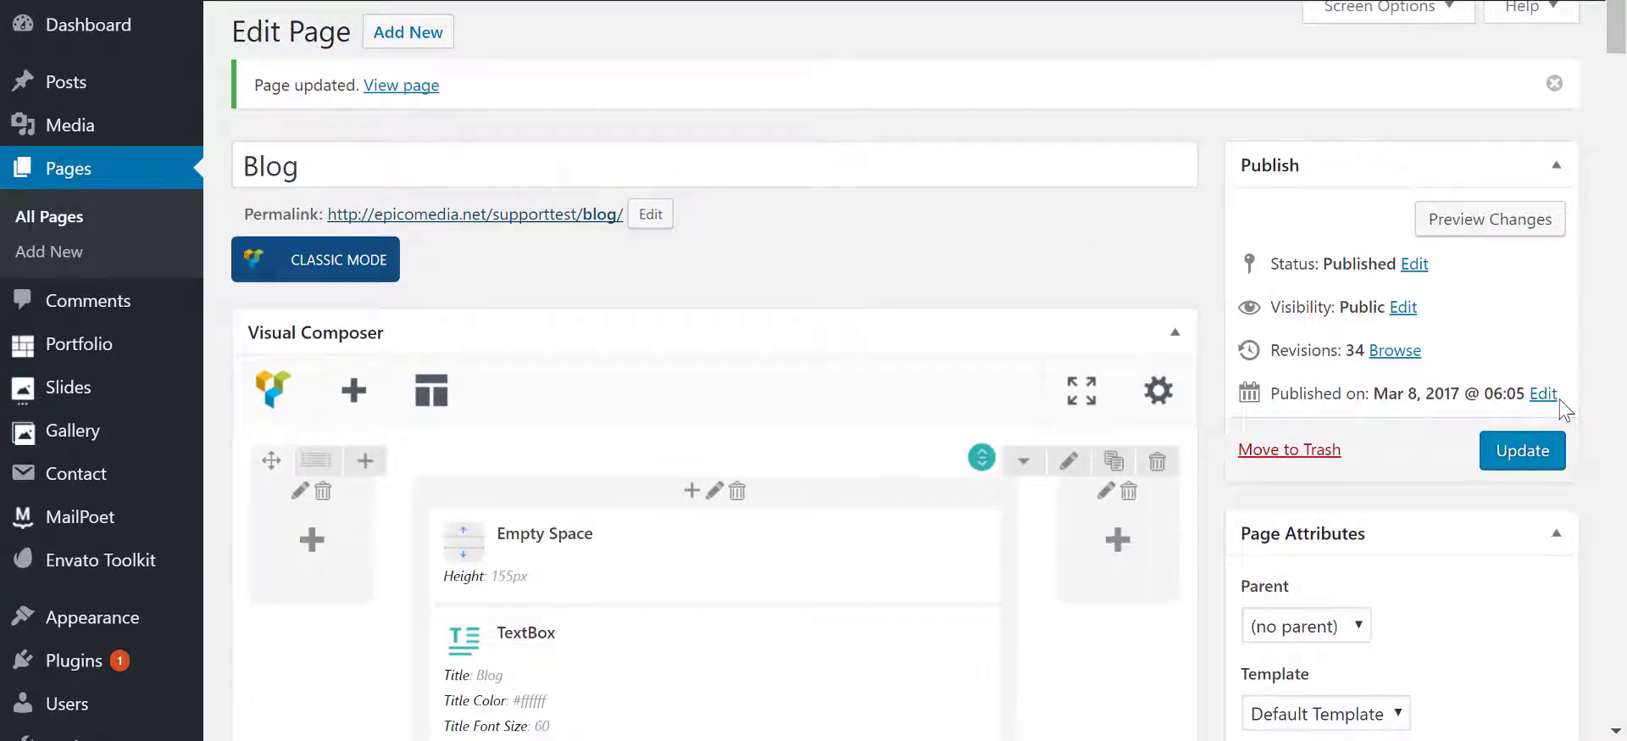
- Open the Blog element's settings on the Blog edit page and set the Blog Style to Inline interaction
{"action": "scroll", "coordinate": [1219, 455], "scroll_direction": "down", "scroll_amount": 3}
{"action": "scroll", "coordinate": [1186, 465], "scroll_direction": "down", "scroll_amount": 3}
{"action": "scroll", "coordinate": [715, 421], "scroll_direction": "down", "scroll_amount": 4}
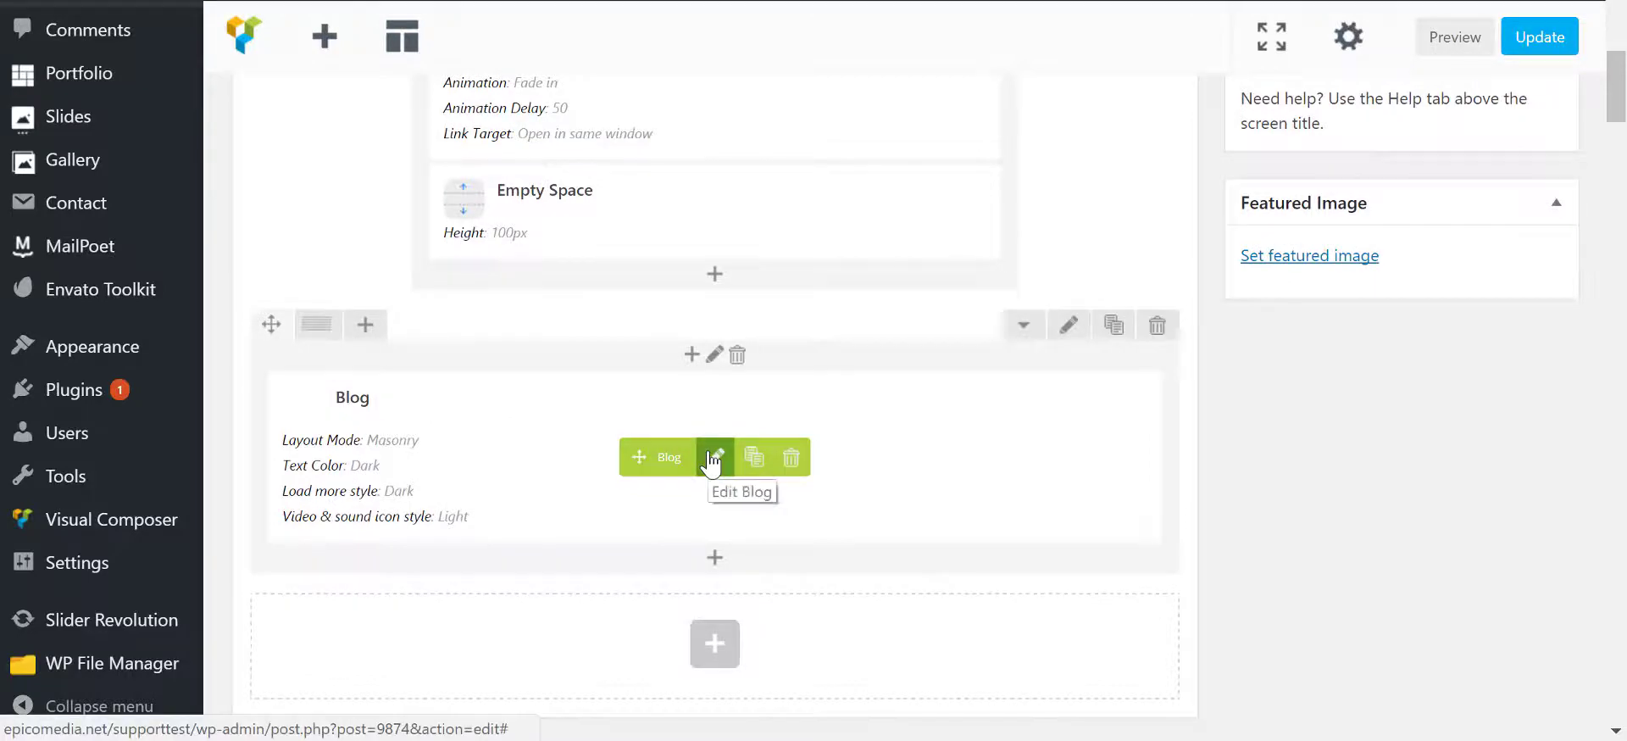
{"action": "left_click", "coordinate": [716, 457]}
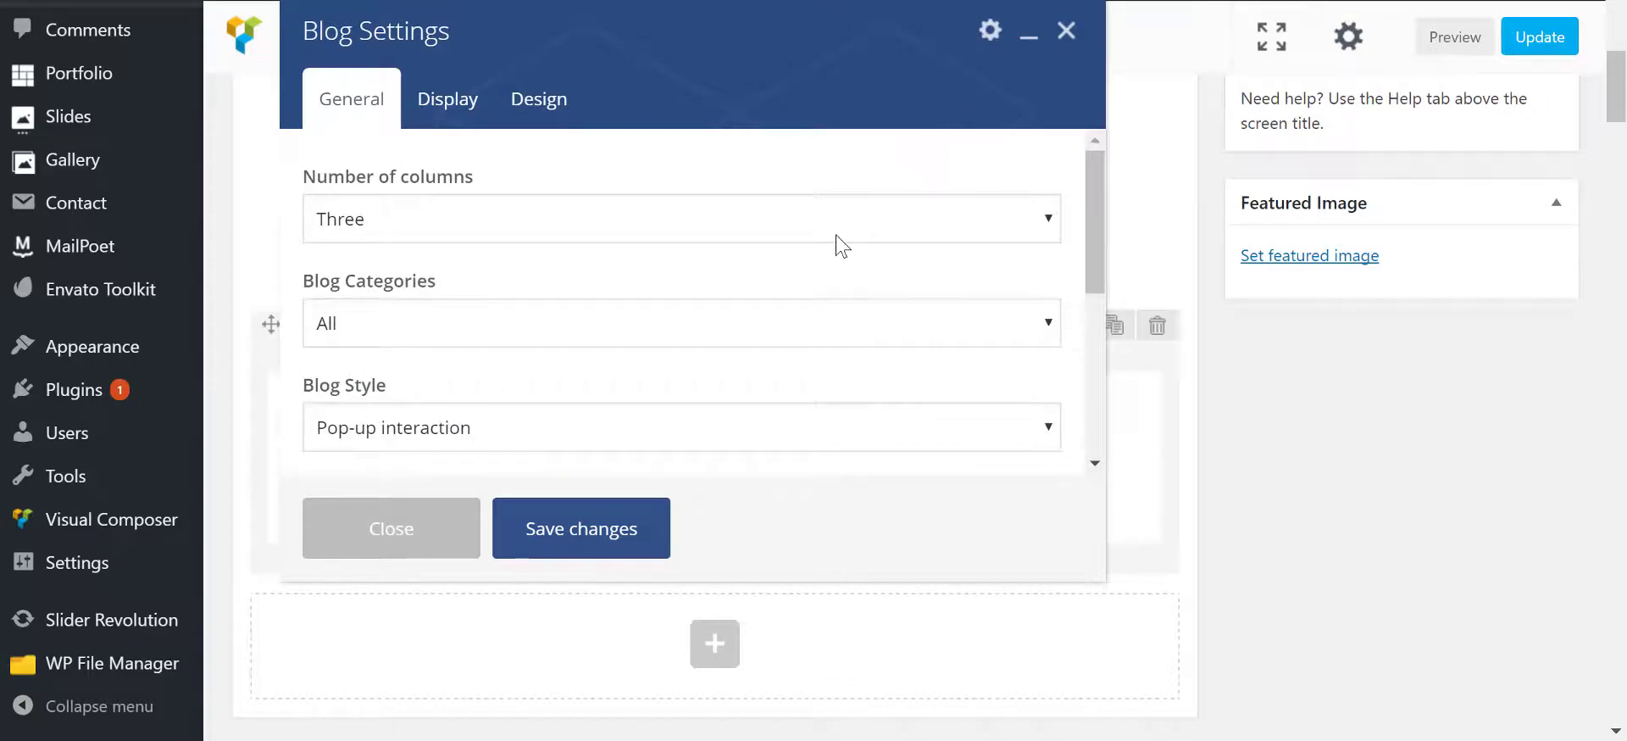
{"action": "scroll", "coordinate": [843, 244], "scroll_direction": "down", "scroll_amount": 3}
{"action": "left_click", "coordinate": [522, 298]}
{"action": "left_click", "coordinate": [526, 331]}
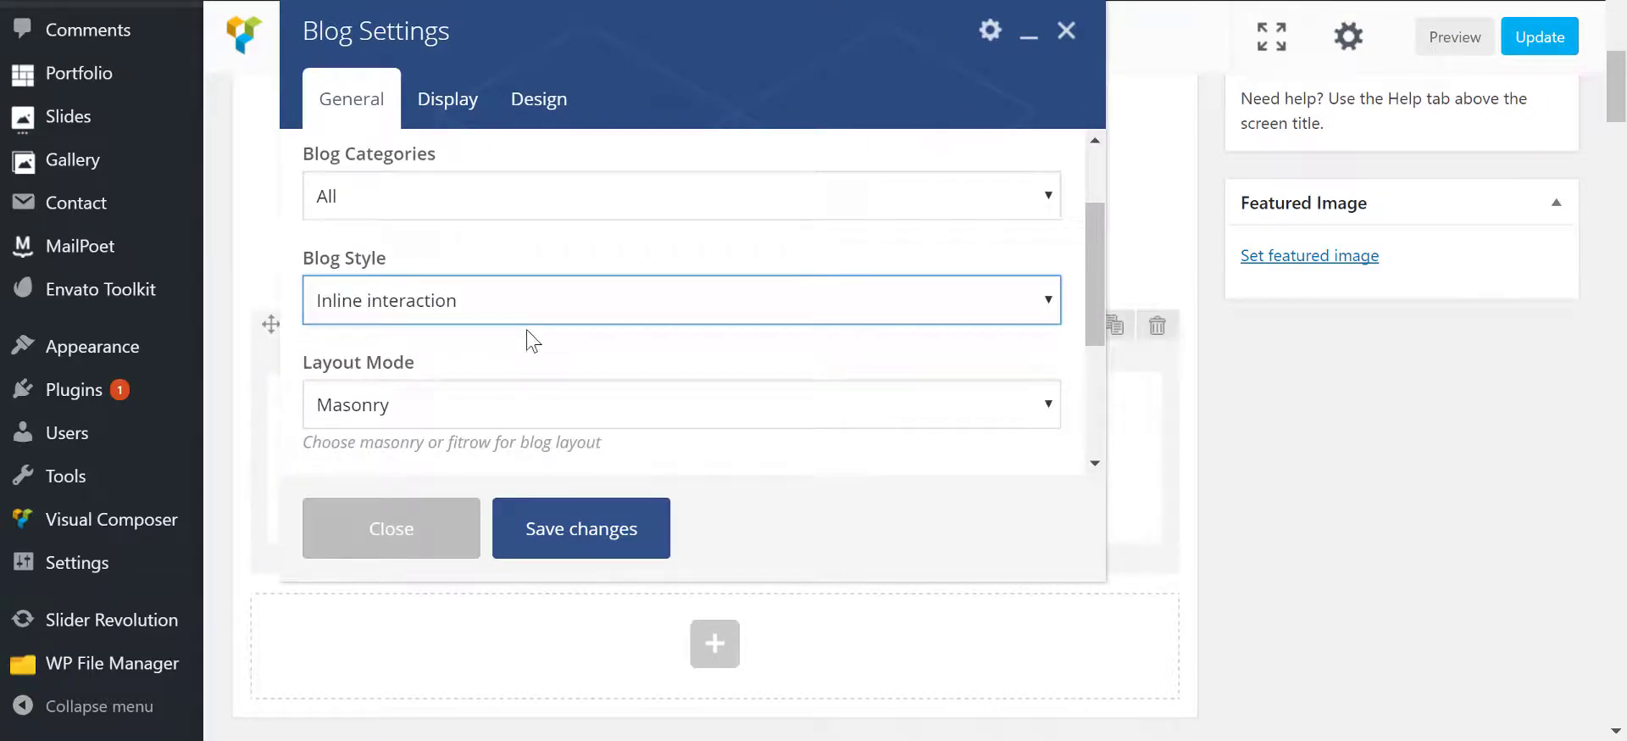
- Set the Layout Mode to Fit Rows and the Entrance Animation to Zoom-in, and save the Blog element's settings
{"action": "scroll", "coordinate": [529, 335], "scroll_direction": "down", "scroll_amount": 5}
{"action": "scroll", "coordinate": [505, 309], "scroll_direction": "up", "scroll_amount": 3}
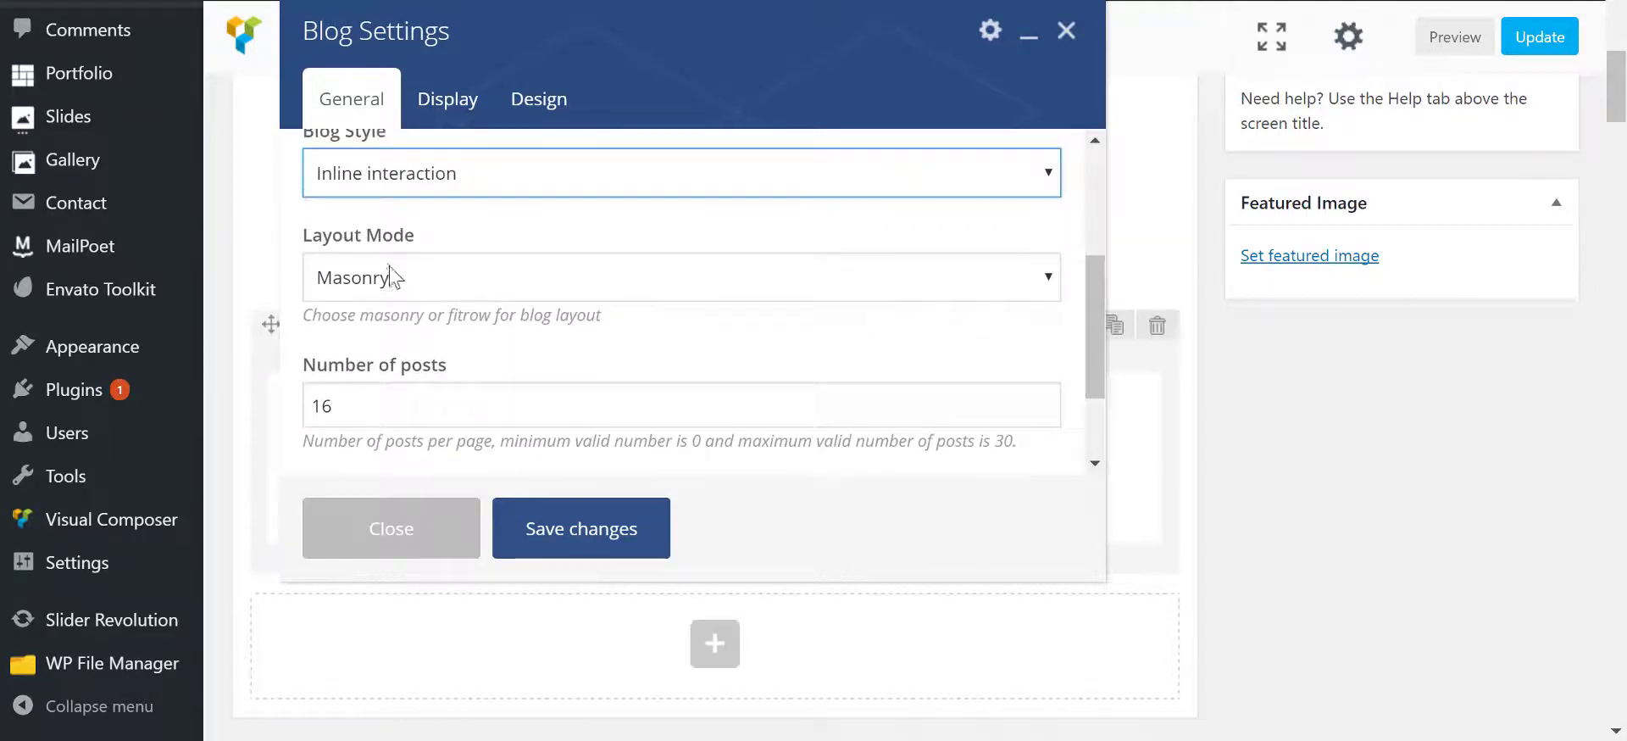
{"action": "left_click", "coordinate": [473, 290]}
{"action": "left_click", "coordinate": [450, 341]}
{"action": "scroll", "coordinate": [600, 396], "scroll_direction": "down", "scroll_amount": 3}
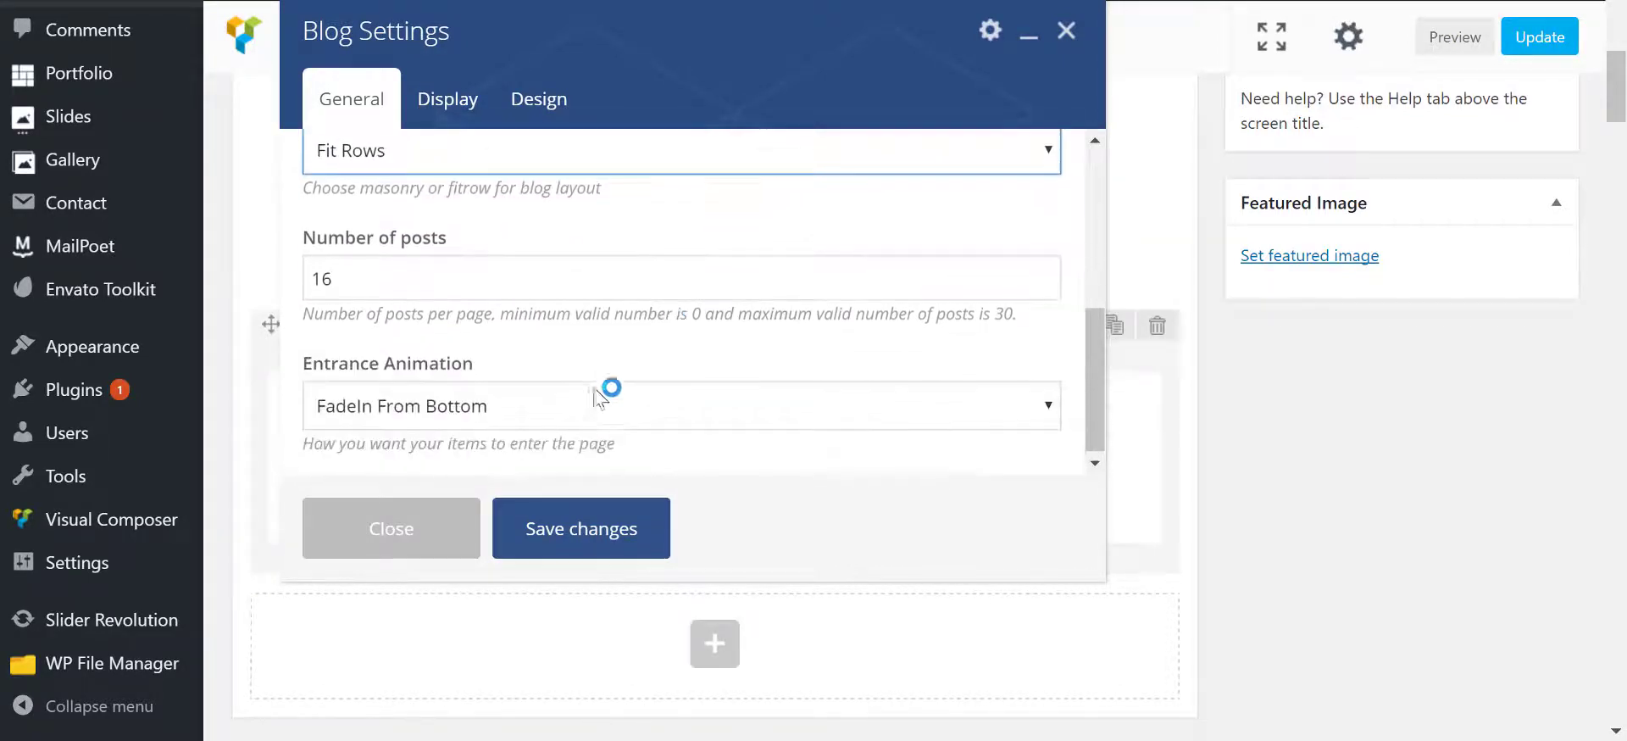
{"action": "left_click", "coordinate": [530, 412]}
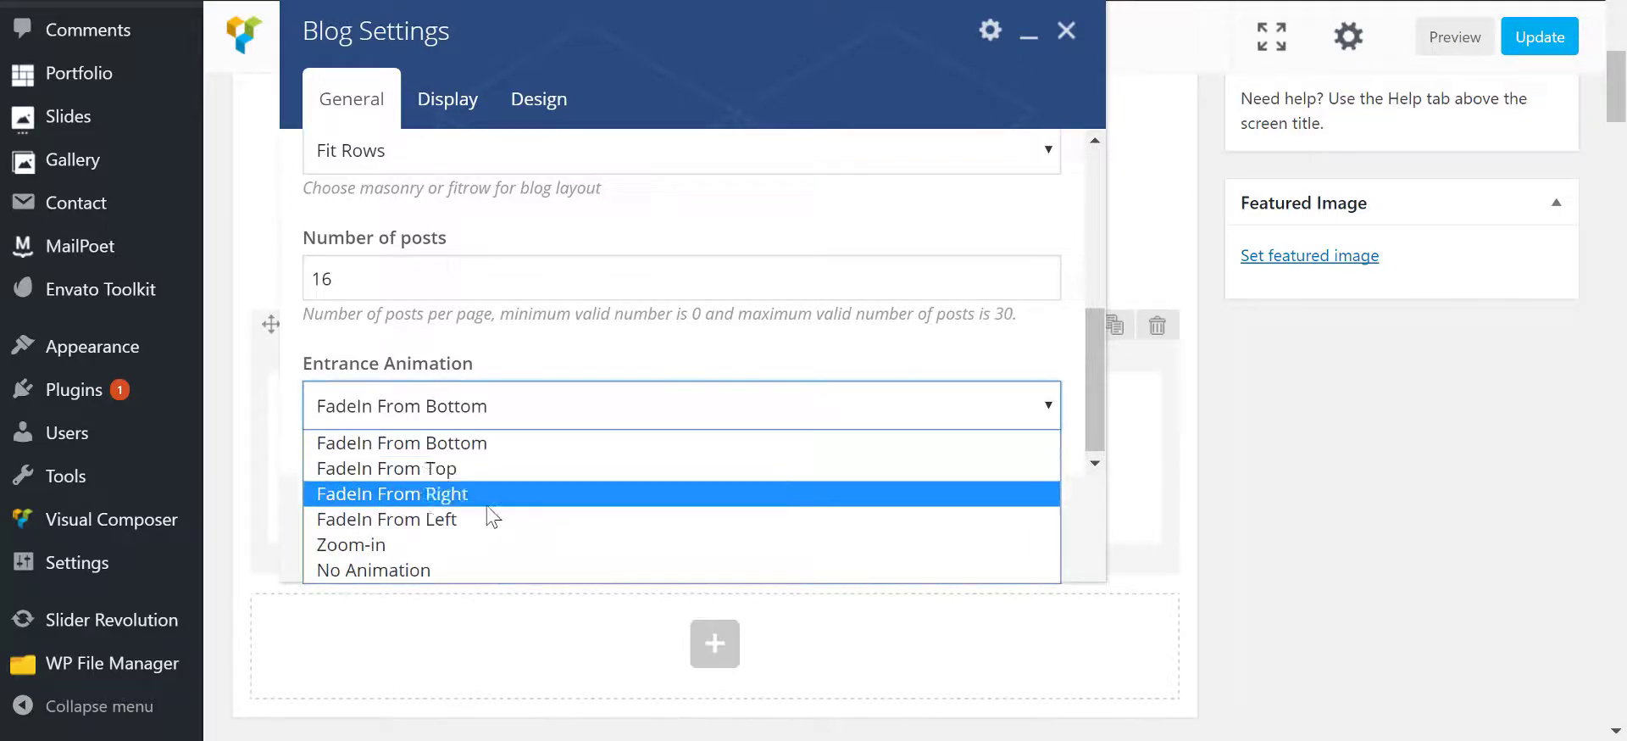
{"action": "left_click", "coordinate": [450, 555]}
{"action": "left_click", "coordinate": [599, 551]}
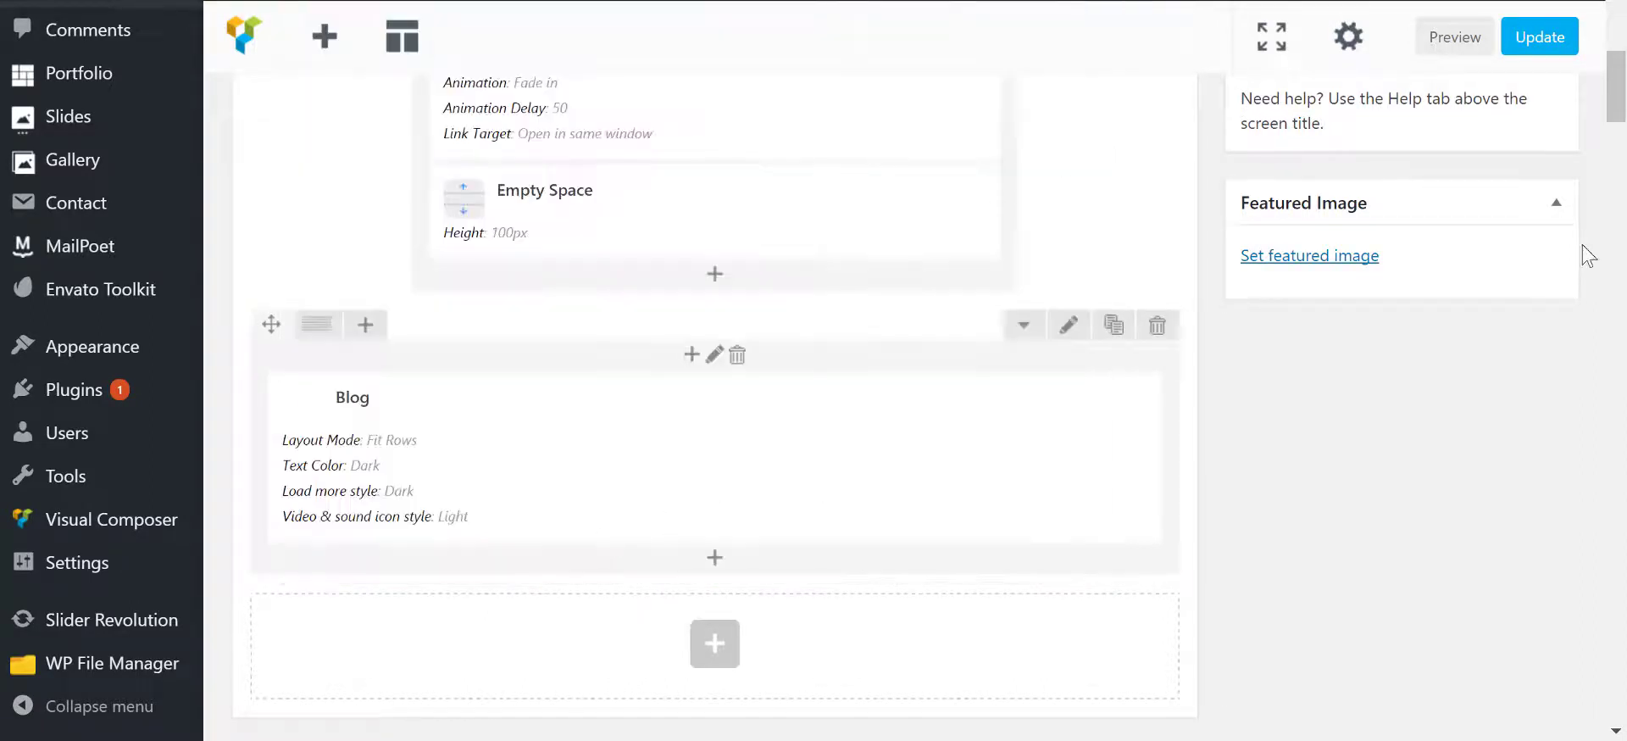
- Update the Blog page and open it from its permalink in a new tab
{"action": "left_click", "coordinate": [1547, 40]}
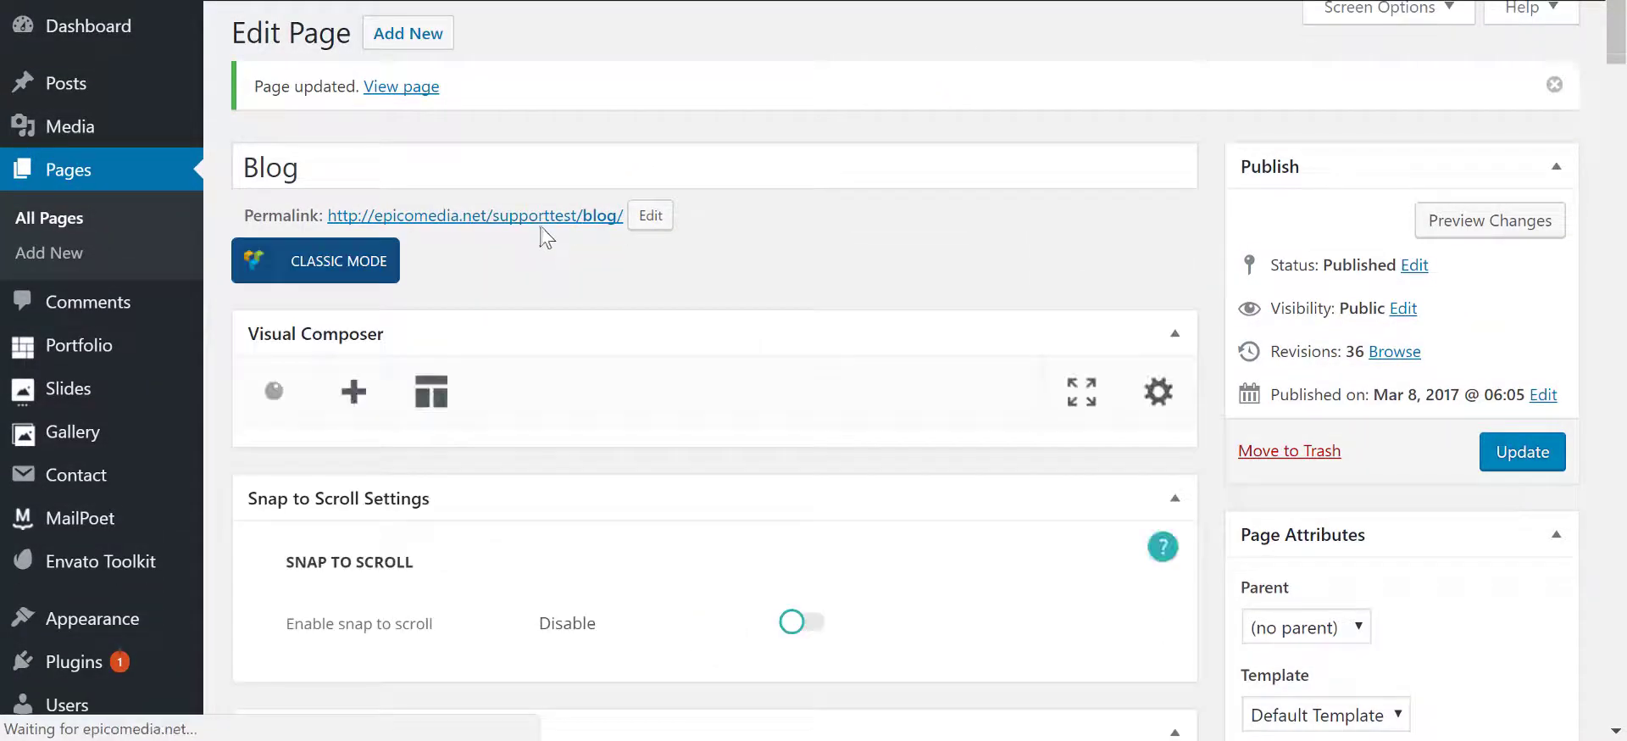
{"action": "right_click", "coordinate": [540, 218]}
{"action": "left_click", "coordinate": [585, 230]}
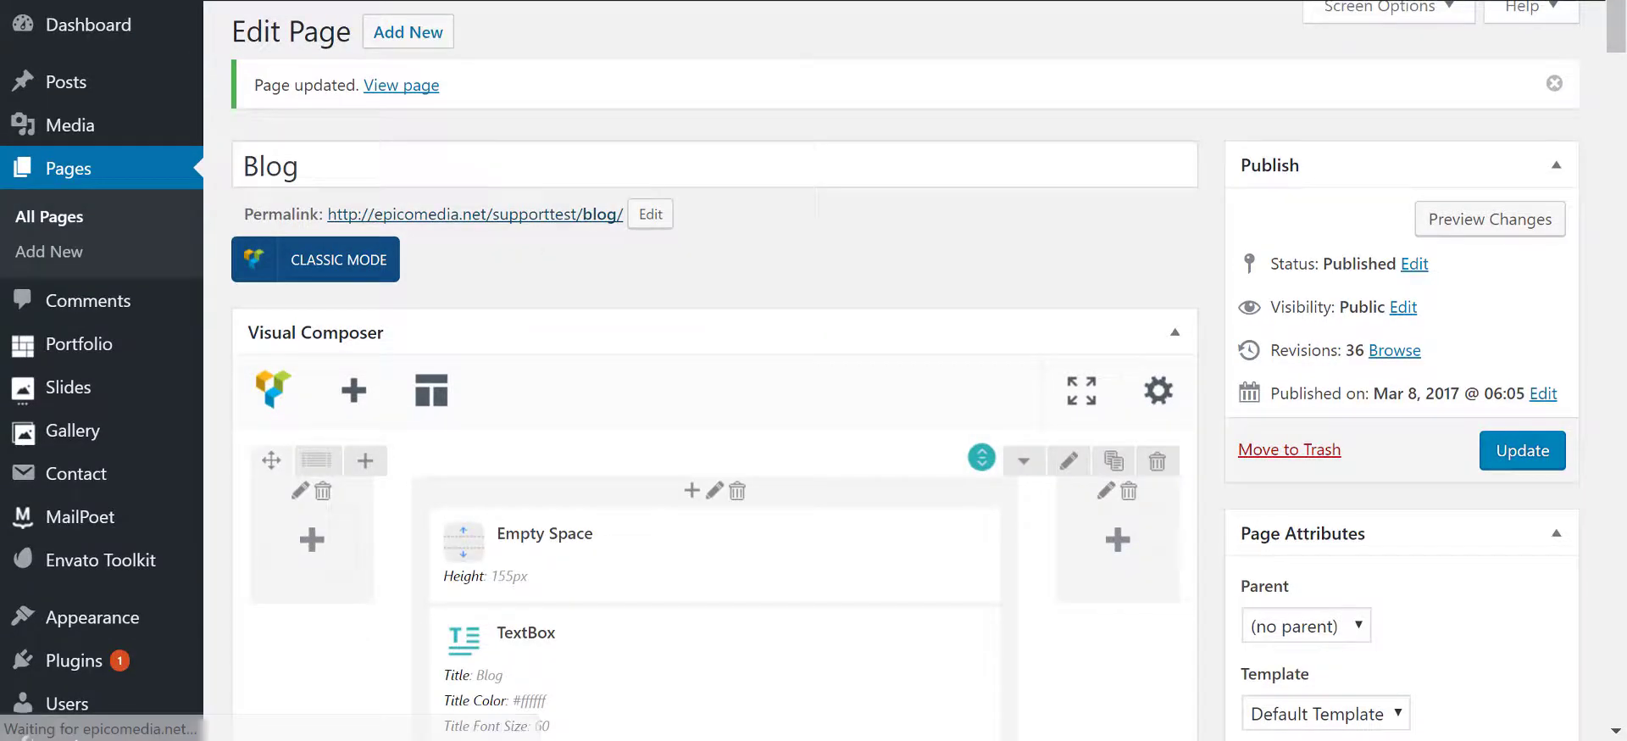
{"action": "left_click", "coordinate": [763, 2]}
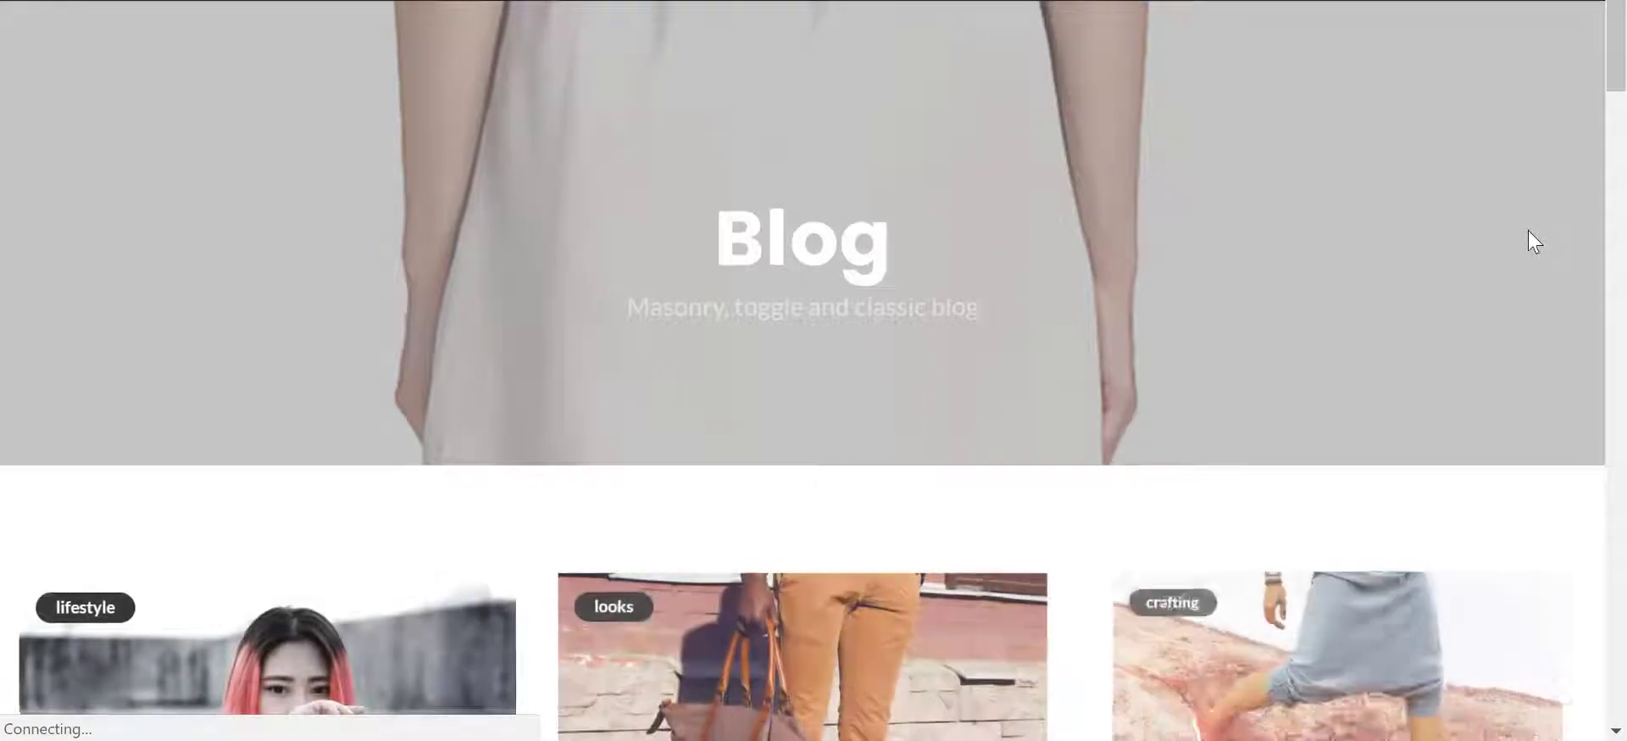
- Look through the fit-rows blog posts and play the Paris fashion week card's video inline
{"action": "scroll", "coordinate": [1528, 231], "scroll_direction": "down", "scroll_amount": 10}
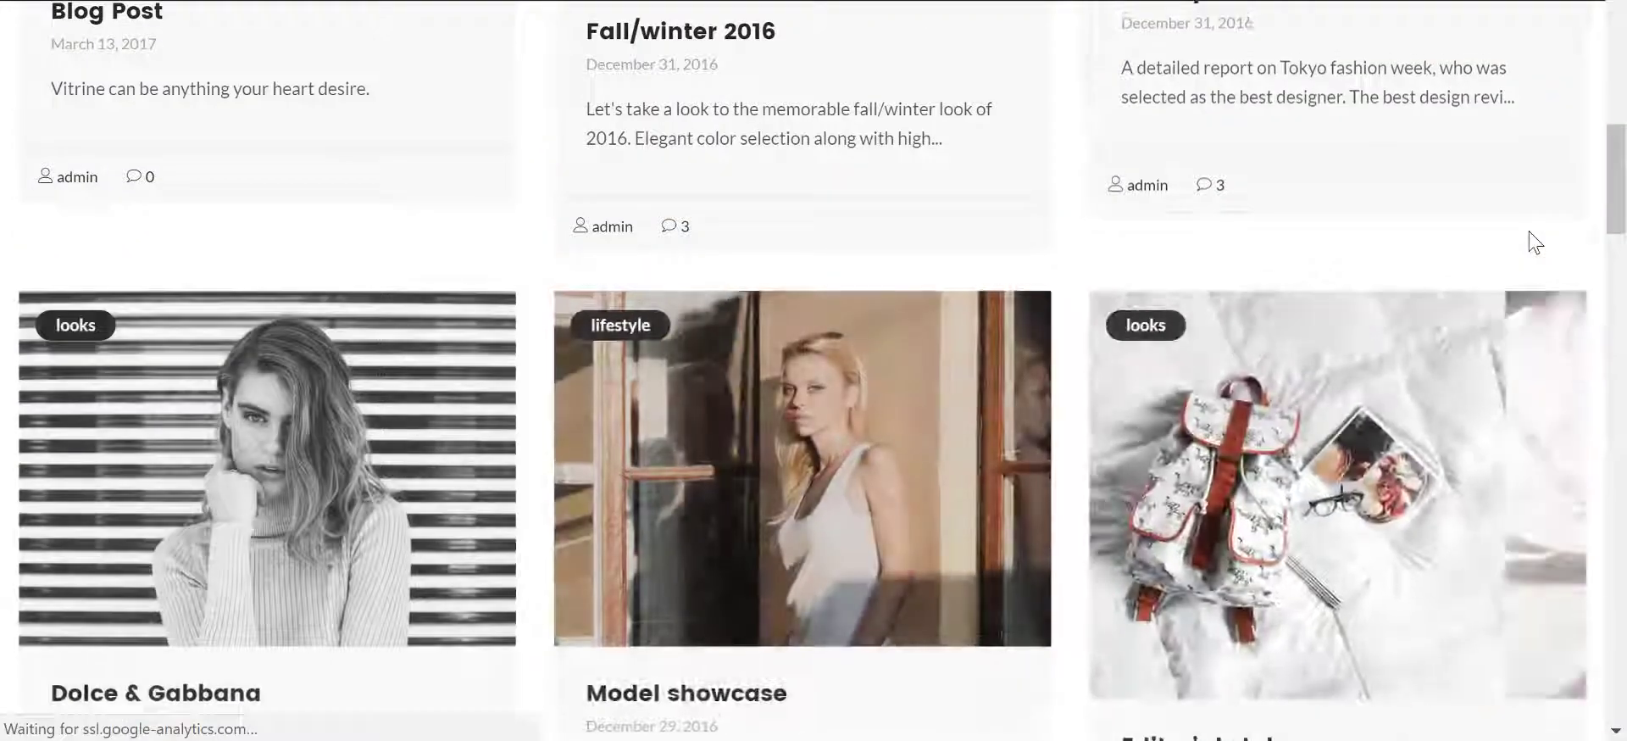
{"action": "scroll", "coordinate": [881, 235], "scroll_direction": "down", "scroll_amount": 3}
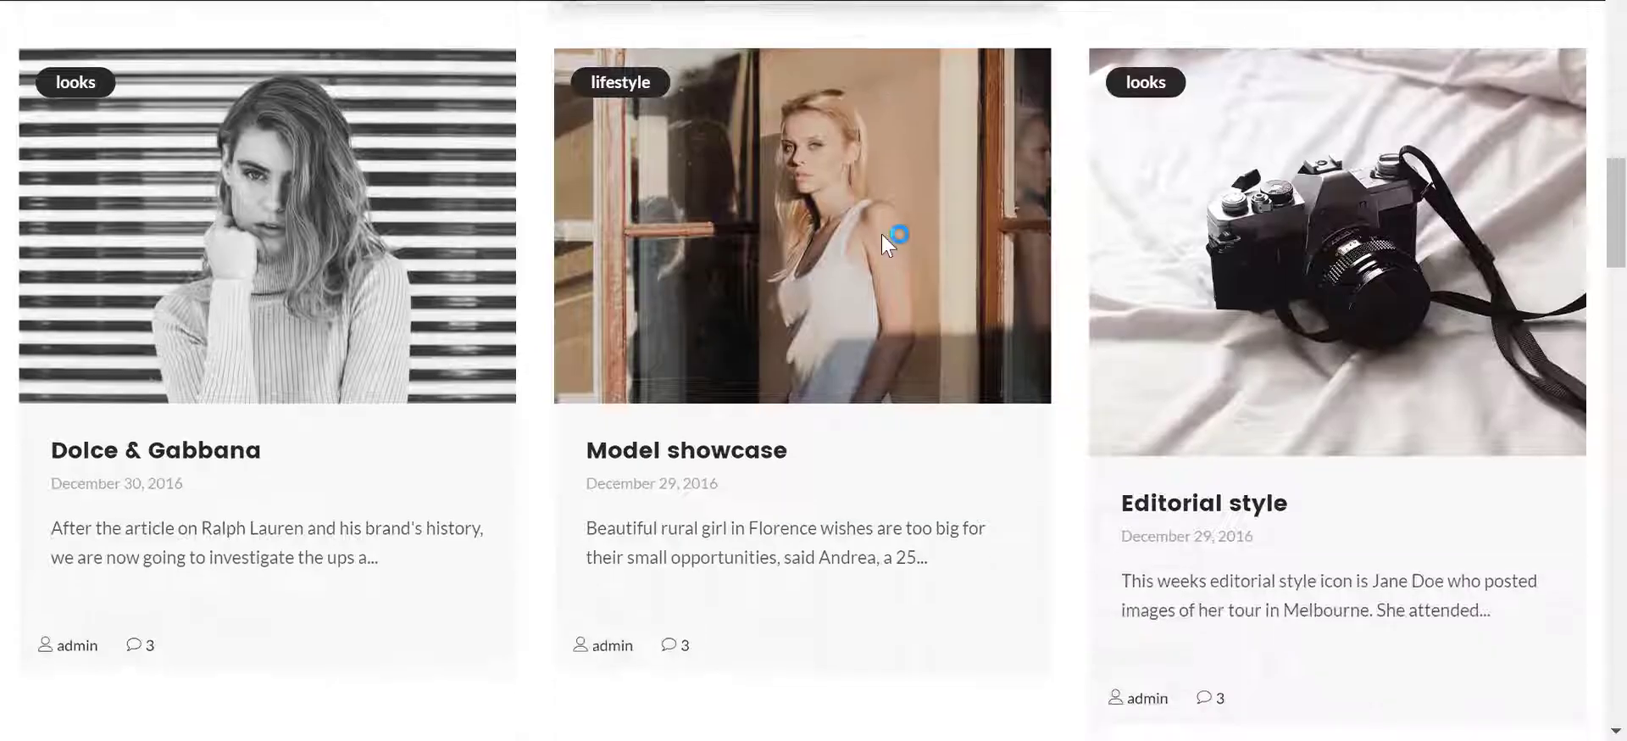
{"action": "scroll", "coordinate": [881, 235], "scroll_direction": "down", "scroll_amount": 5}
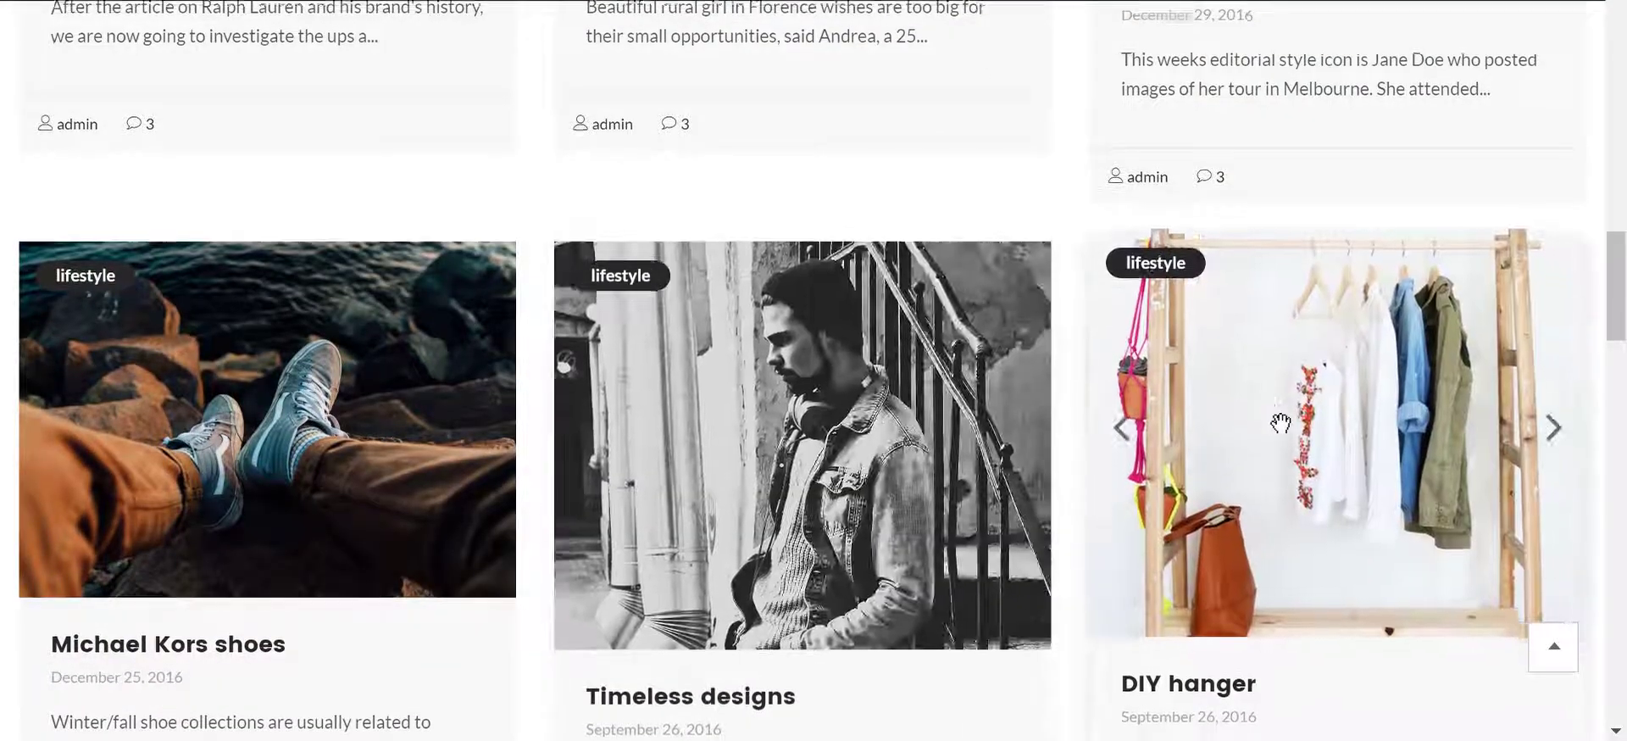
{"action": "scroll", "coordinate": [1279, 422], "scroll_direction": "down", "scroll_amount": 8}
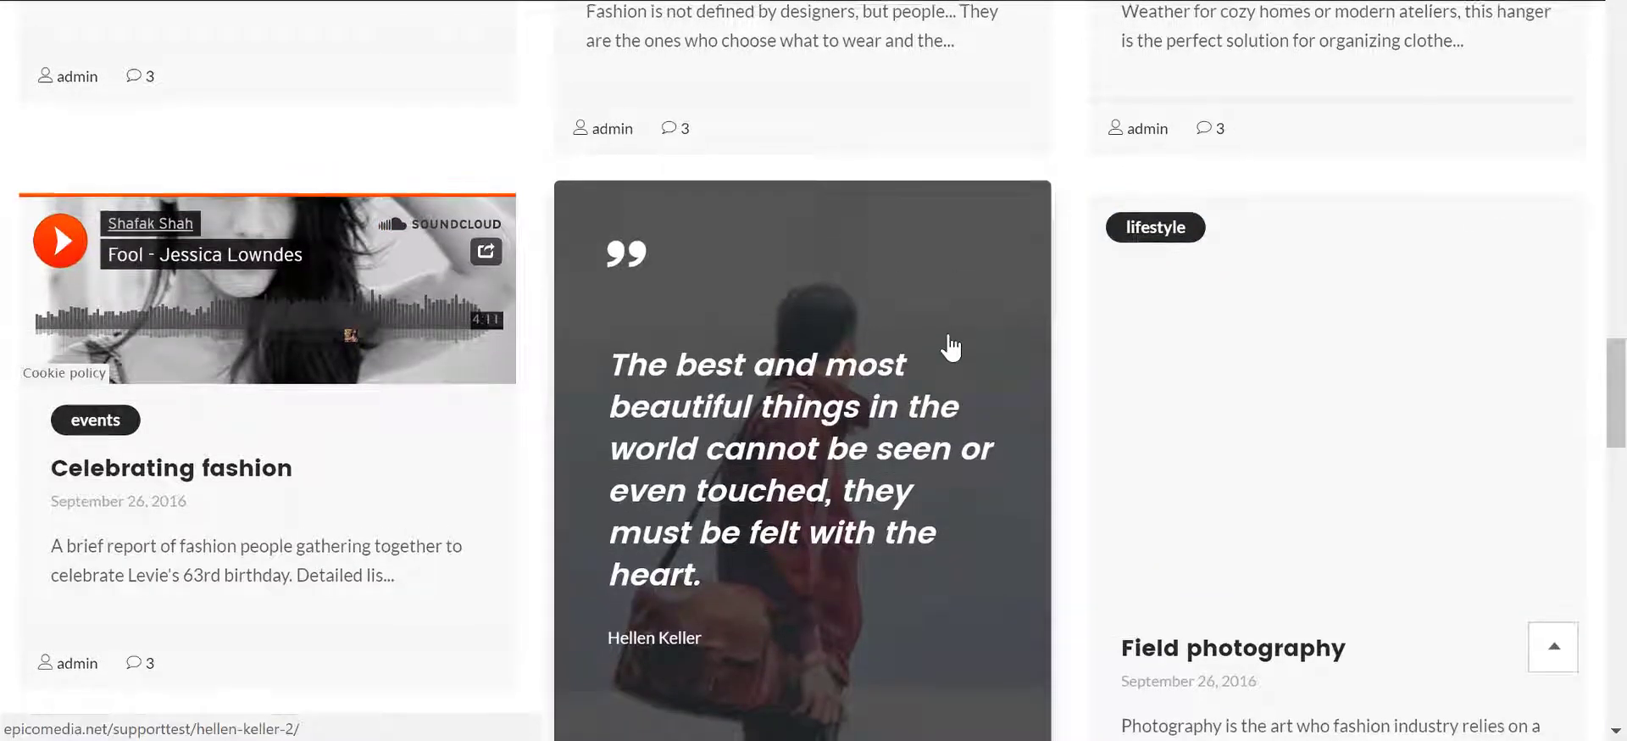
{"action": "scroll", "coordinate": [949, 348], "scroll_direction": "down", "scroll_amount": 6}
{"action": "scroll", "coordinate": [949, 347], "scroll_direction": "down", "scroll_amount": 6}
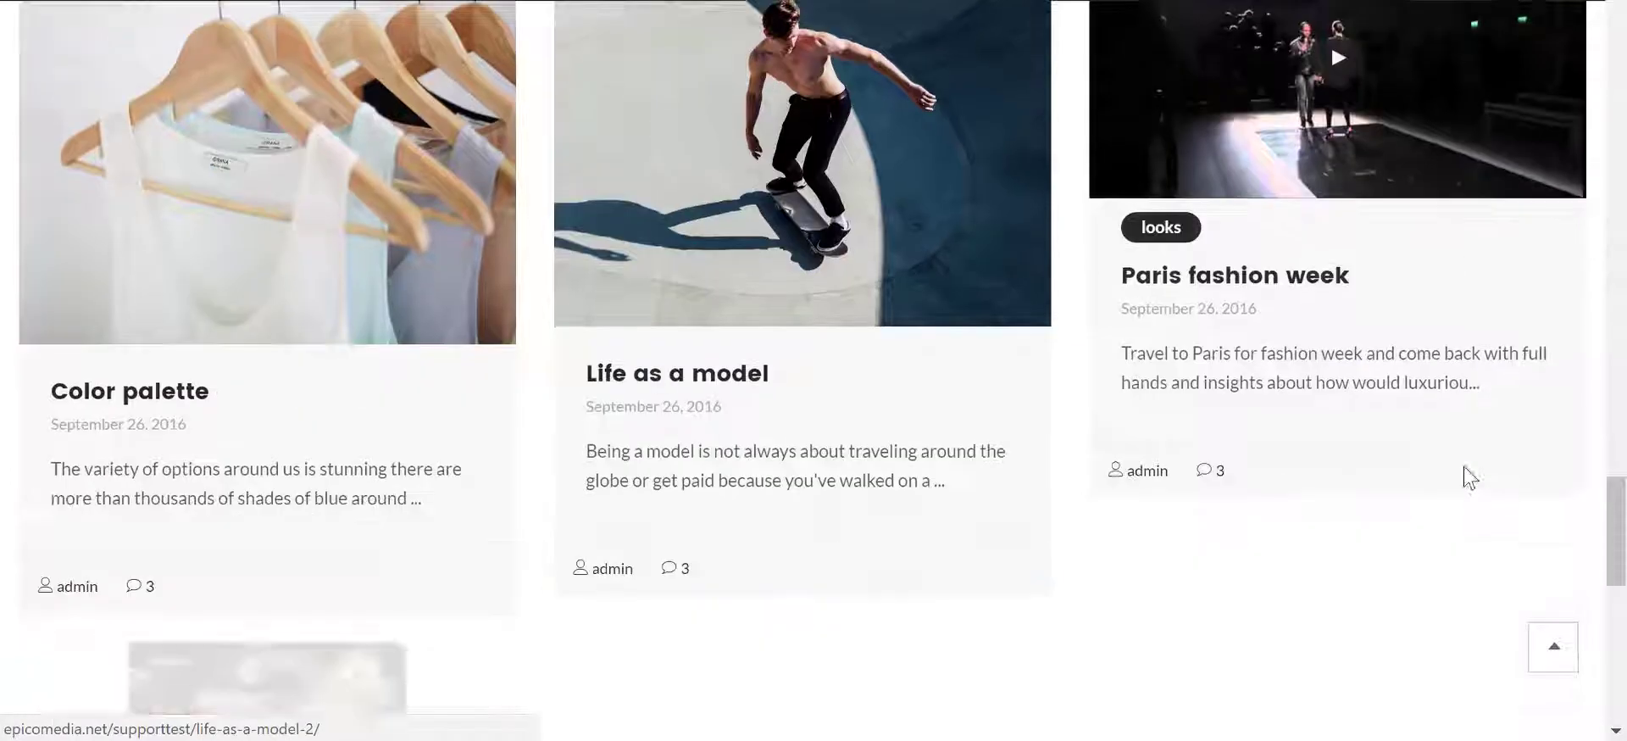
{"action": "scroll", "coordinate": [1412, 182], "scroll_direction": "up", "scroll_amount": 3}
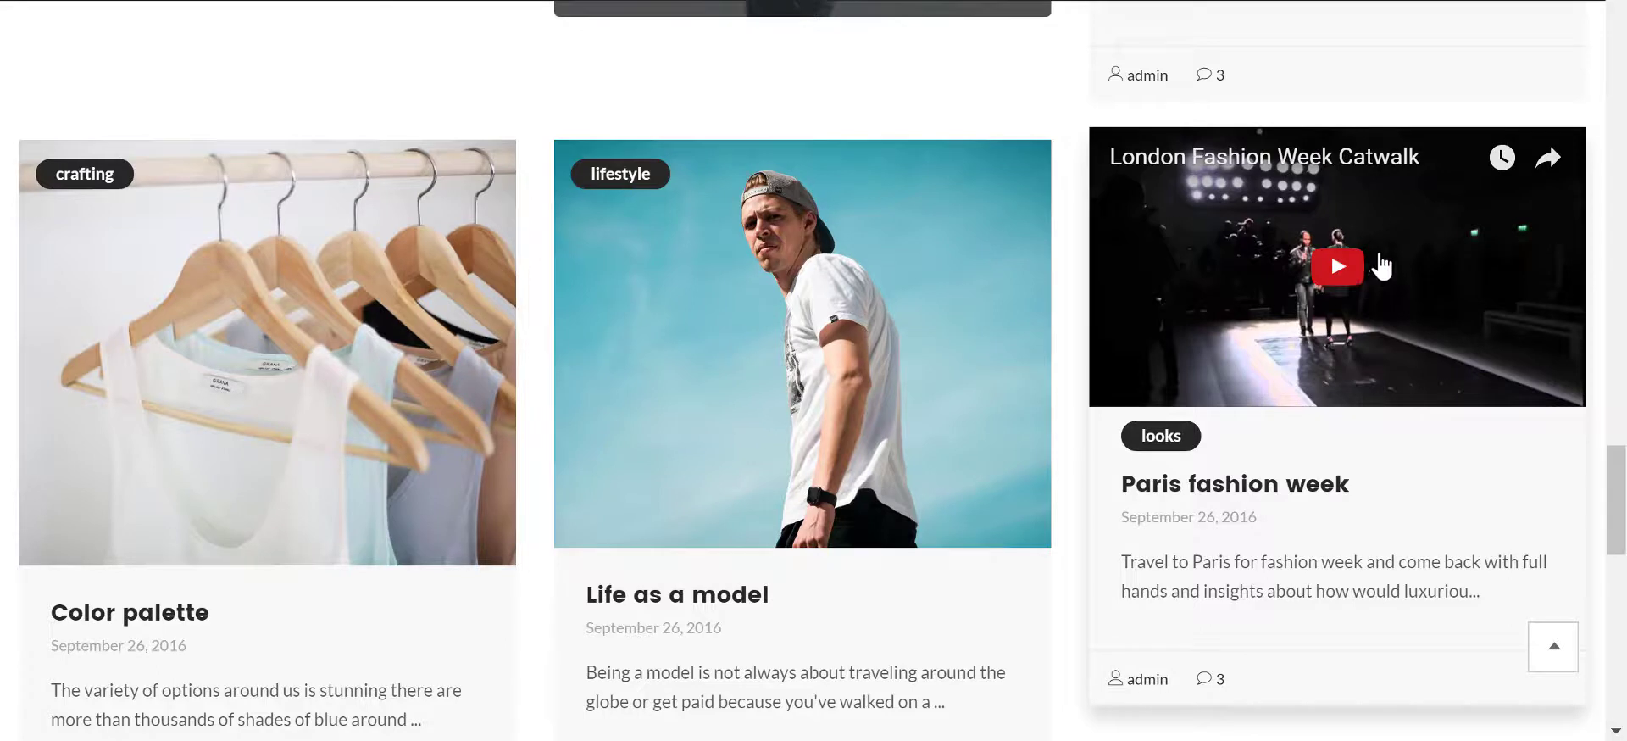
{"action": "left_click", "coordinate": [1338, 268]}
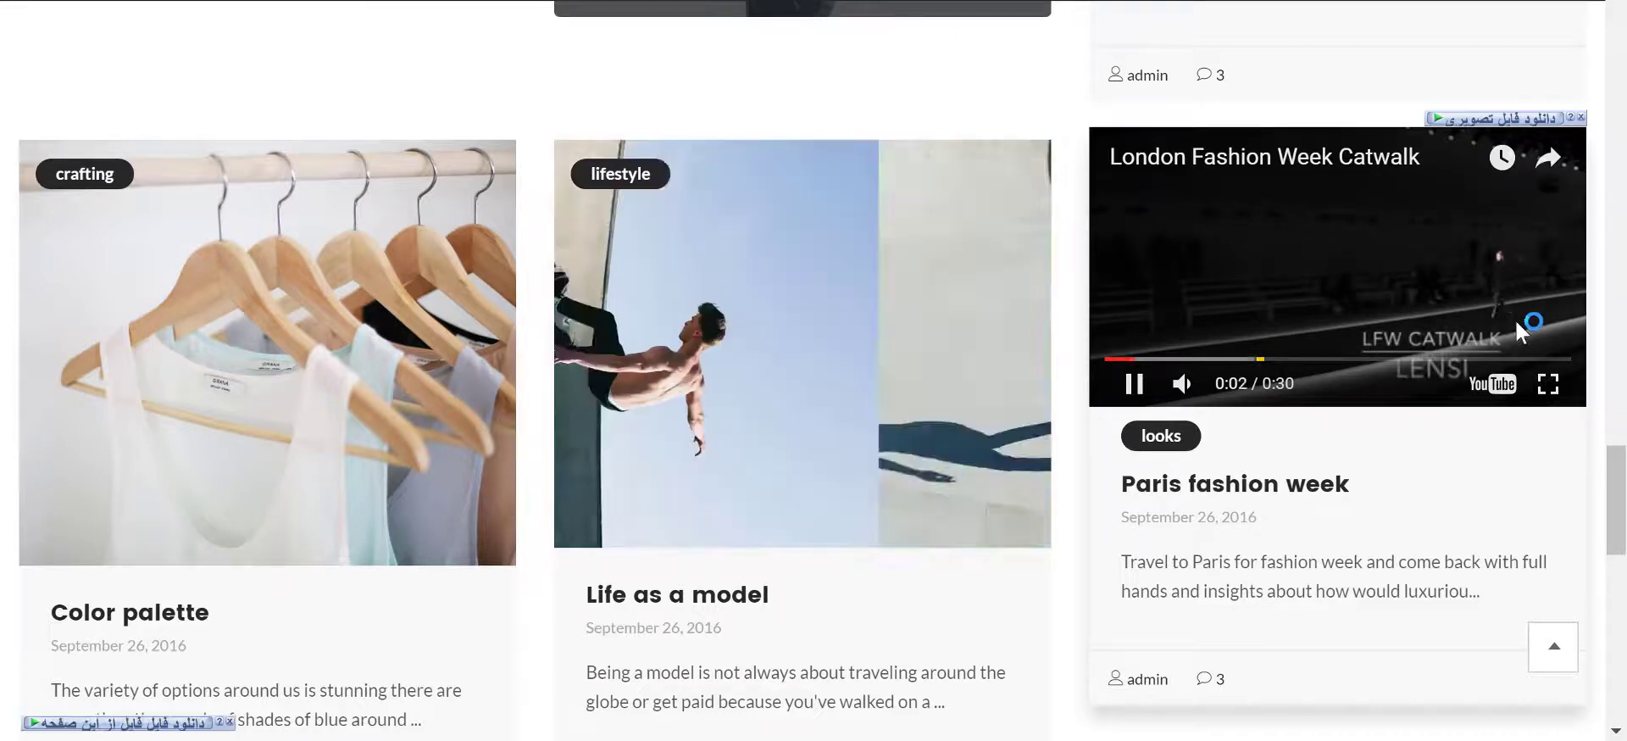
- Load more posts at the end of the blog grid and examine the added posts, including the blue Ralph Lauren quote post
{"action": "scroll", "coordinate": [1507, 315], "scroll_direction": "down", "scroll_amount": 12}
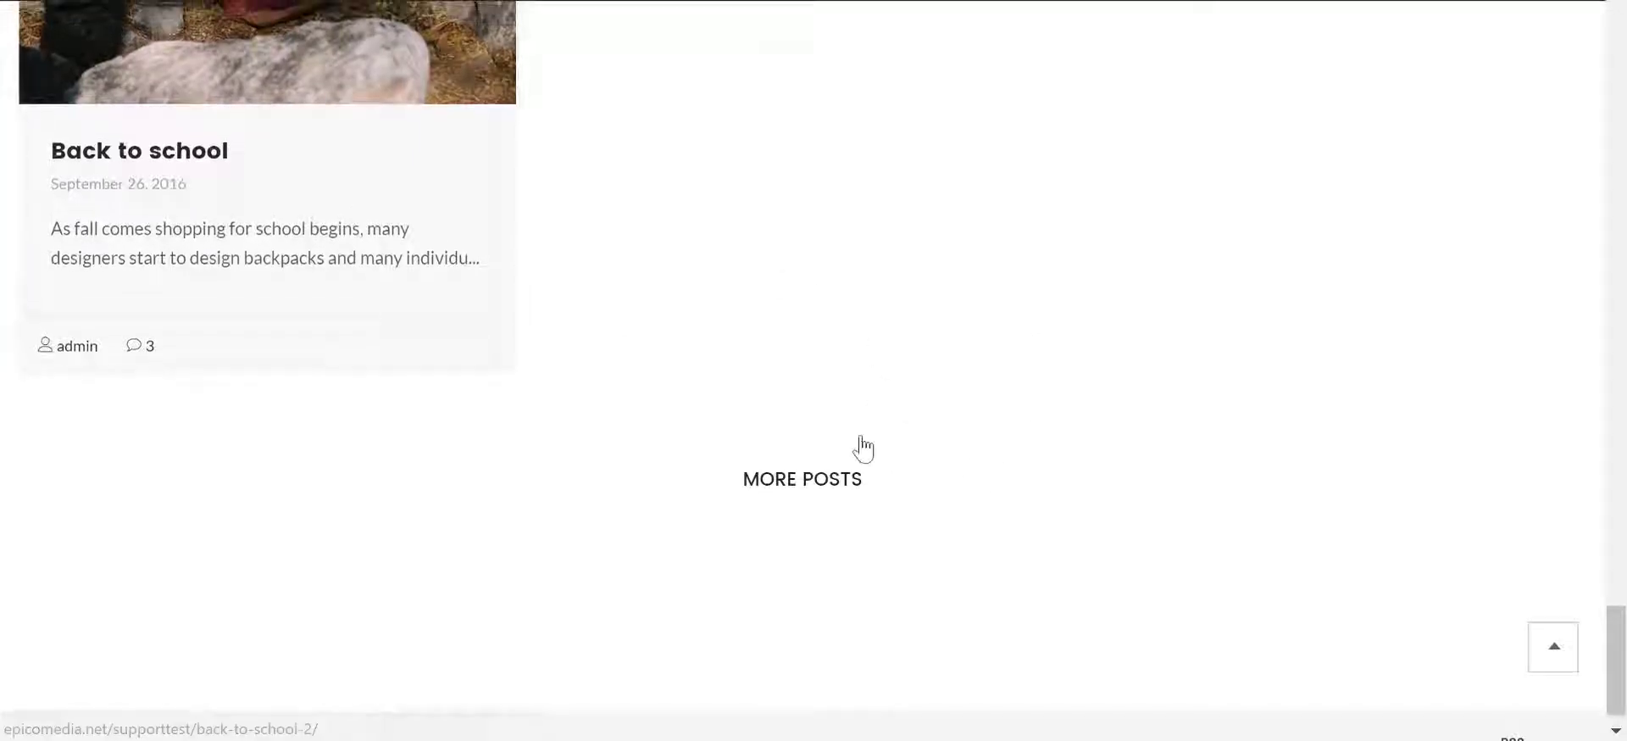
{"action": "left_click", "coordinate": [822, 496]}
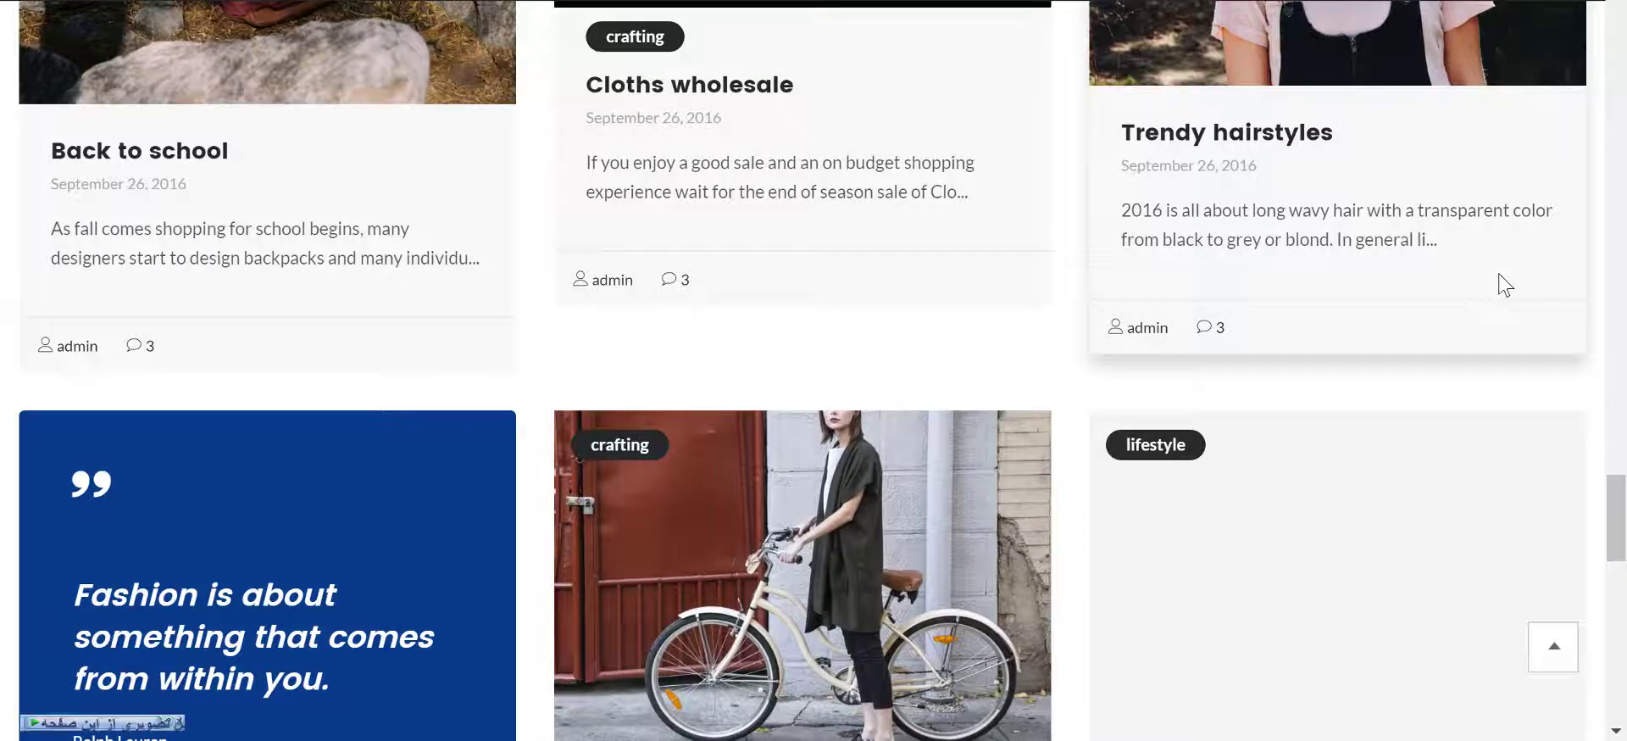
{"action": "scroll", "coordinate": [1373, 288], "scroll_direction": "down", "scroll_amount": 3}
{"action": "scroll", "coordinate": [1371, 279], "scroll_direction": "down", "scroll_amount": 3}
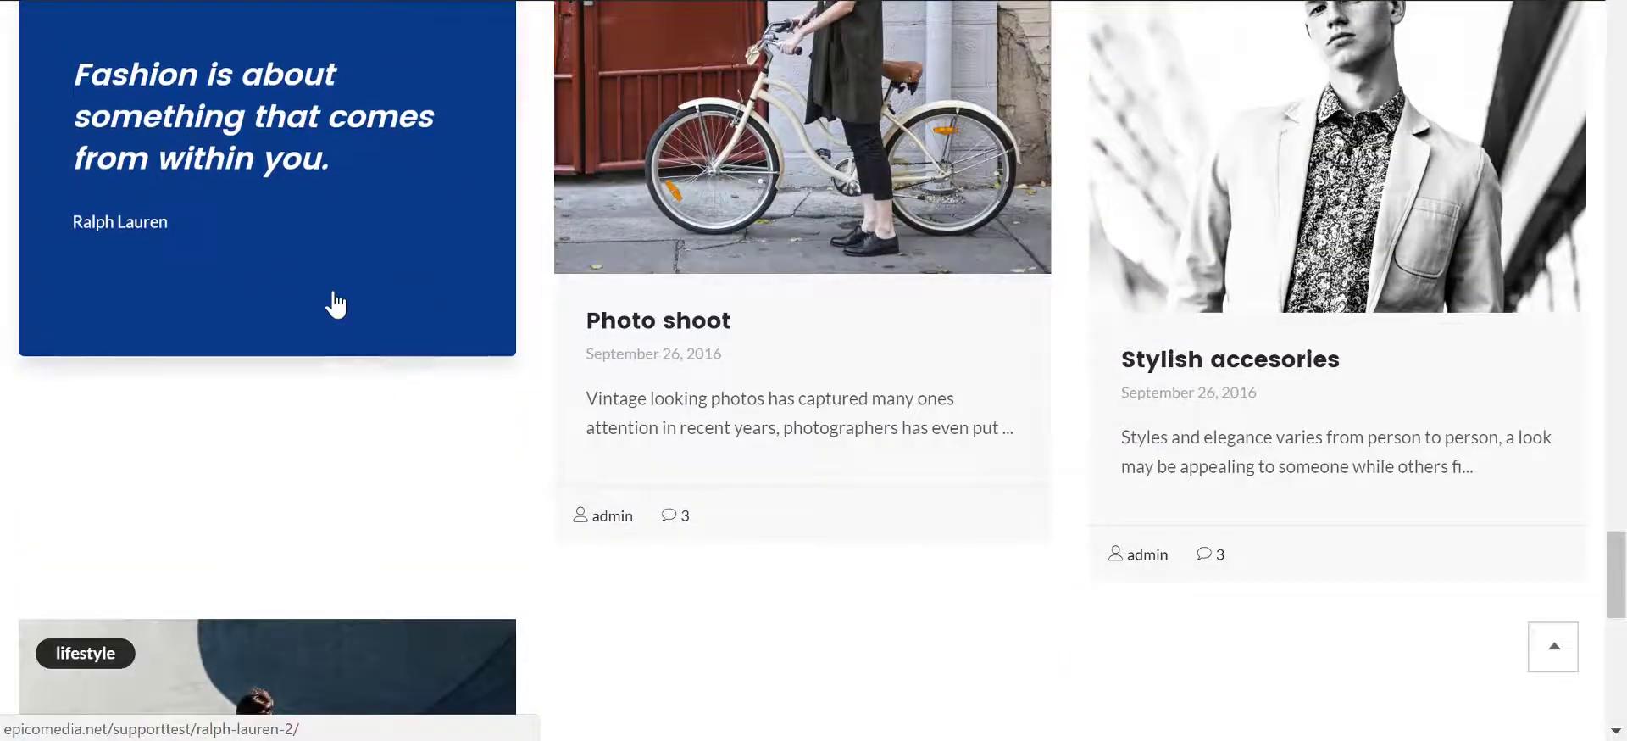
{"action": "scroll", "coordinate": [275, 296], "scroll_direction": "up", "scroll_amount": 2}
{"action": "scroll", "coordinate": [275, 301], "scroll_direction": "up", "scroll_amount": 1}
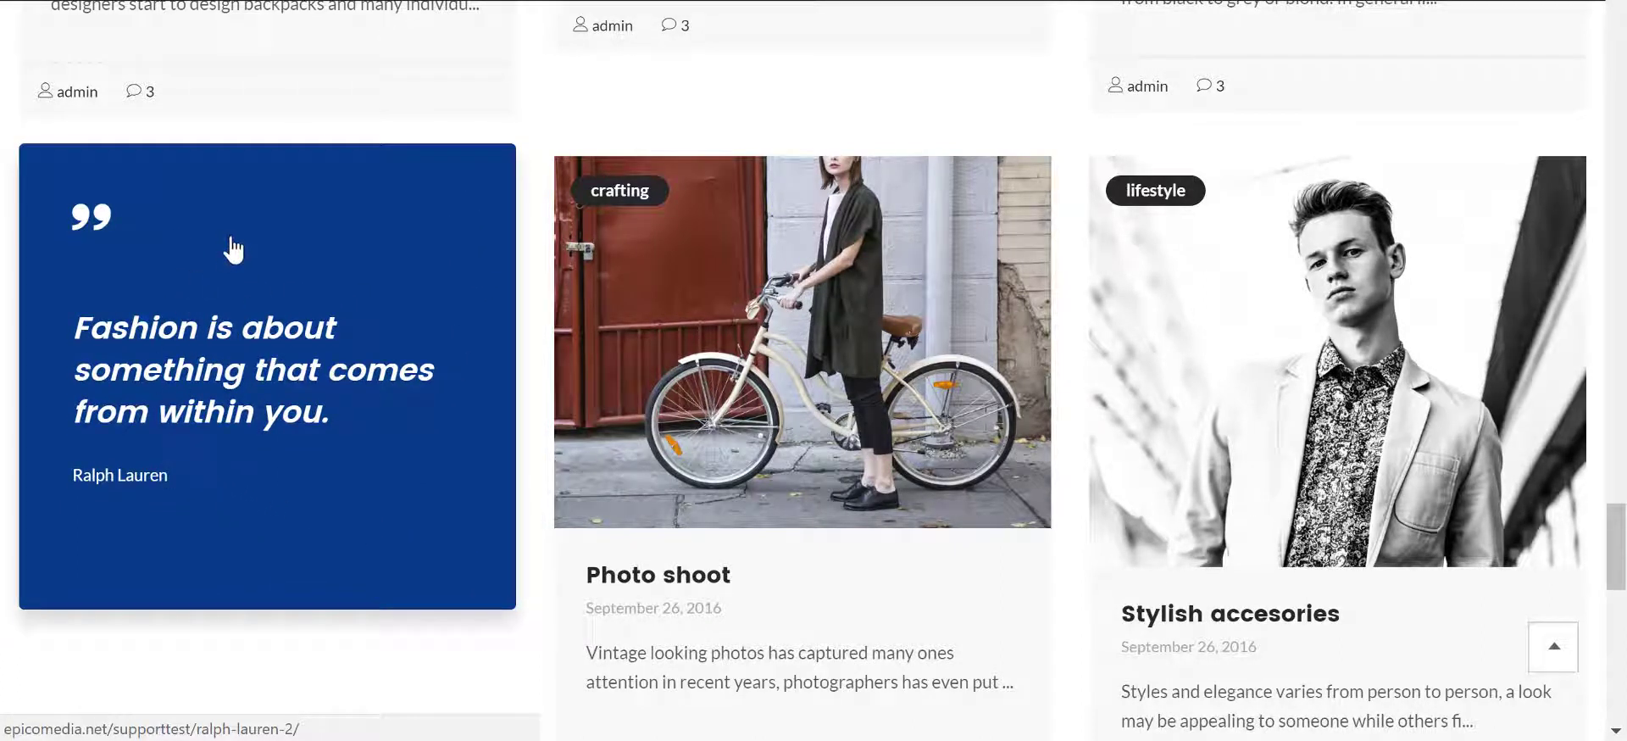
{"action": "scroll", "coordinate": [1352, 416], "scroll_direction": "down", "scroll_amount": 8}
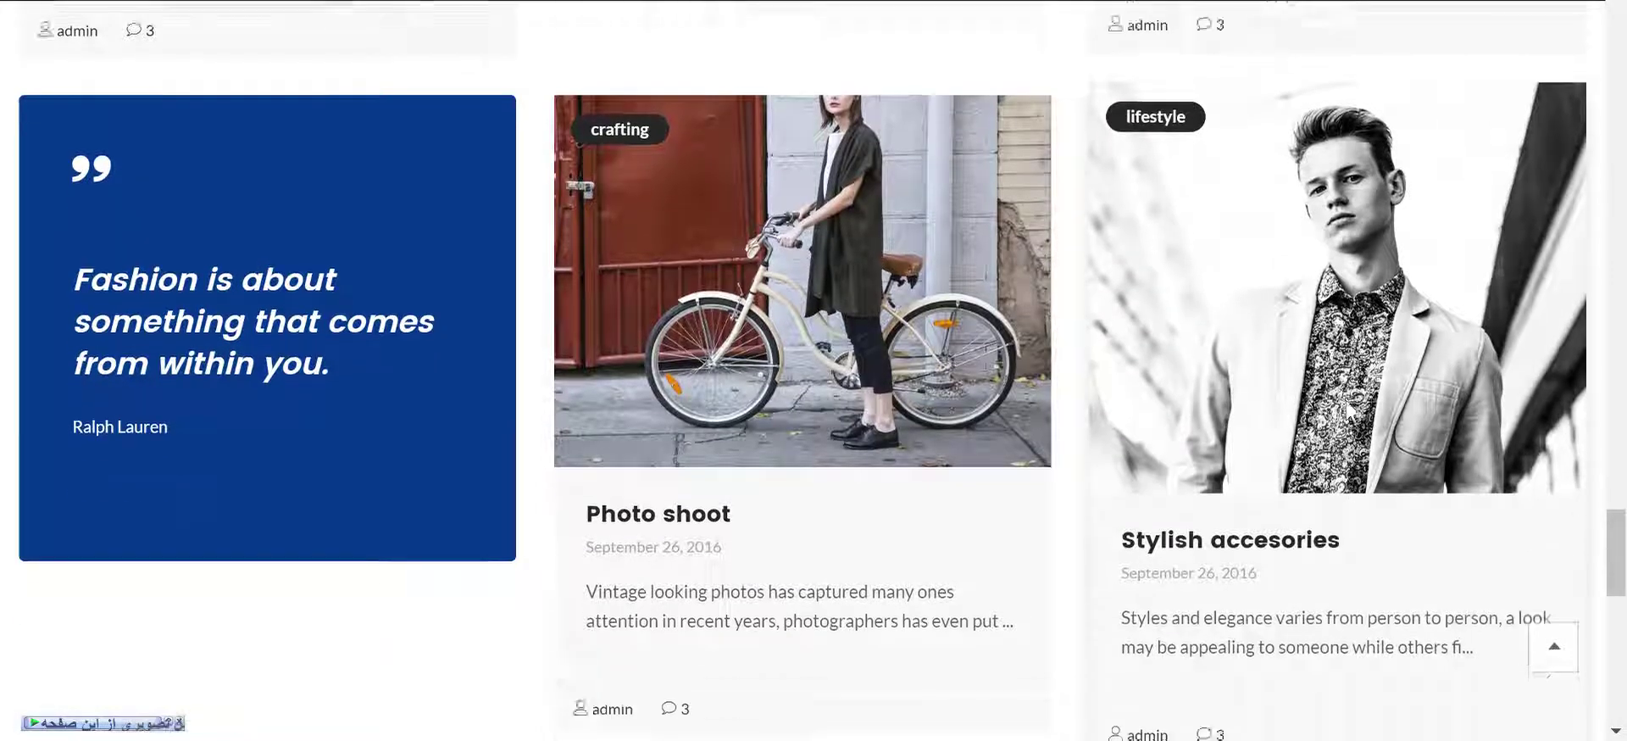
{"action": "scroll", "coordinate": [1351, 415], "scroll_direction": "down", "scroll_amount": 3}
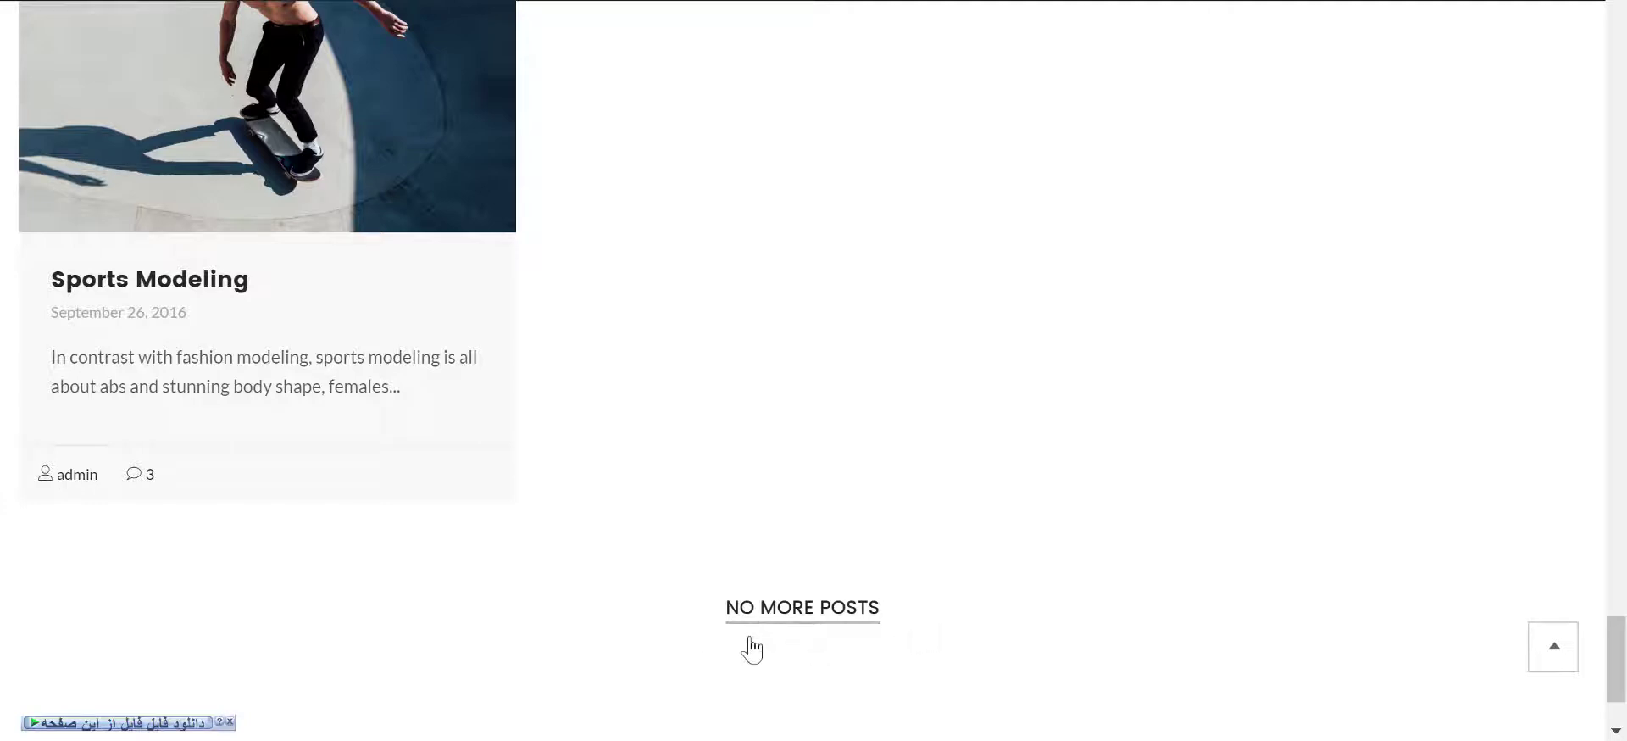
{"action": "scroll", "coordinate": [1253, 509], "scroll_direction": "up", "scroll_amount": 15}
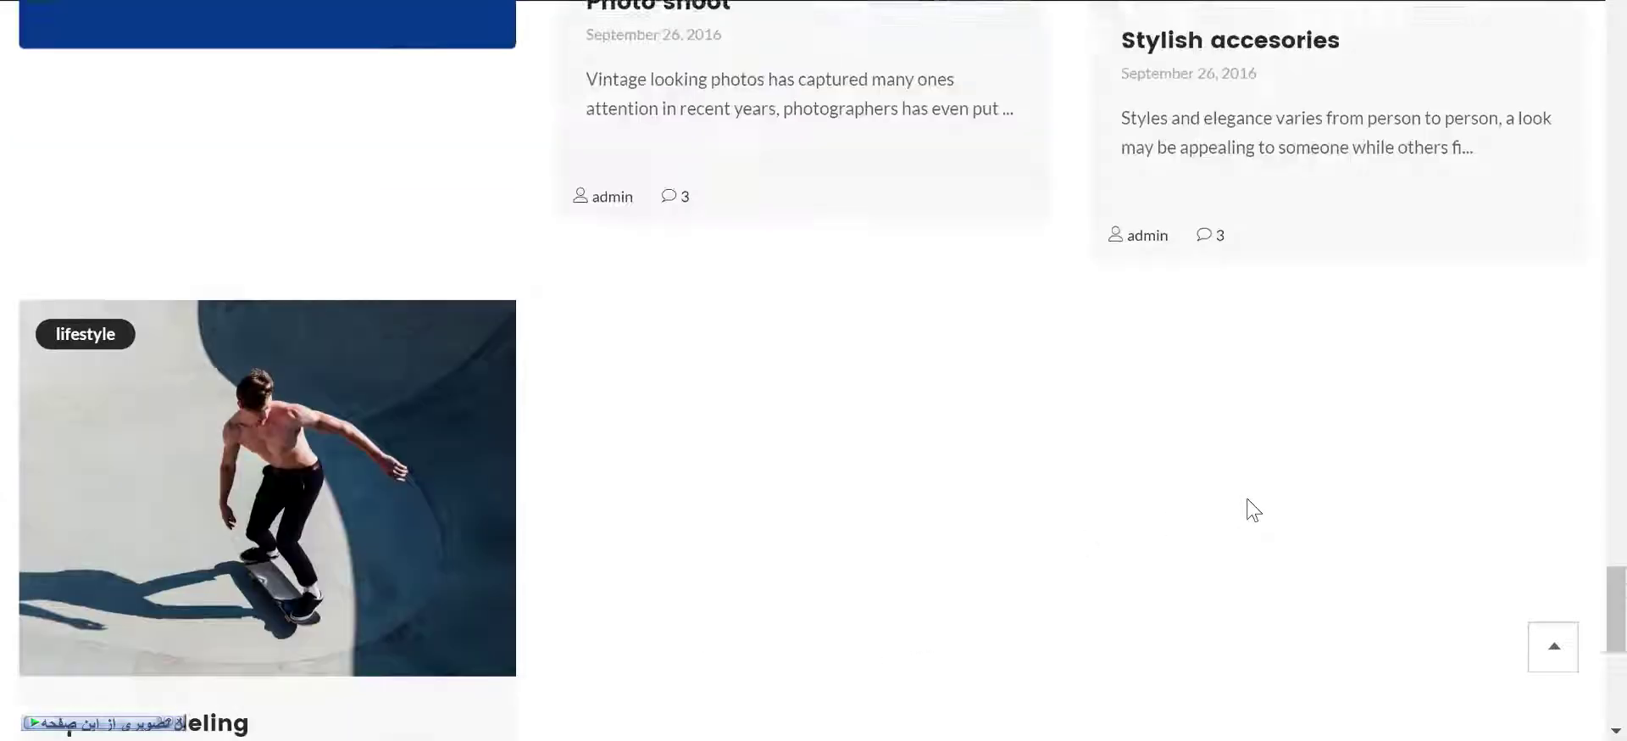